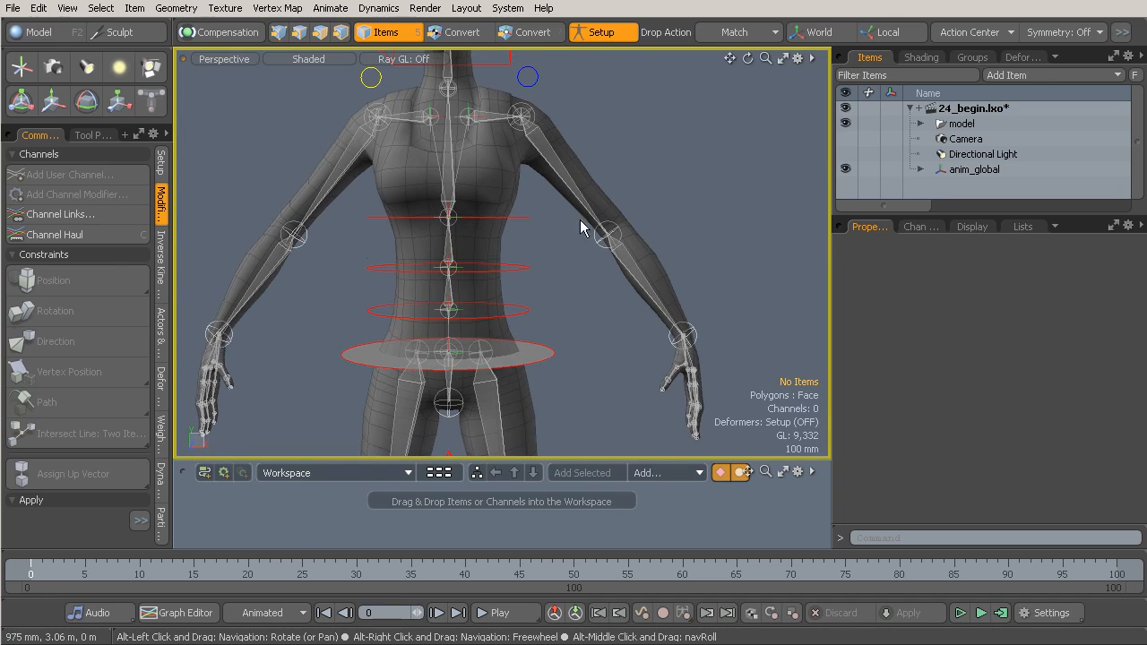
Step: Apply Dual 2D IK to the left shoulder, elbow and wrist joints, aligning the item axes to the default X axis
left_click(163, 262)
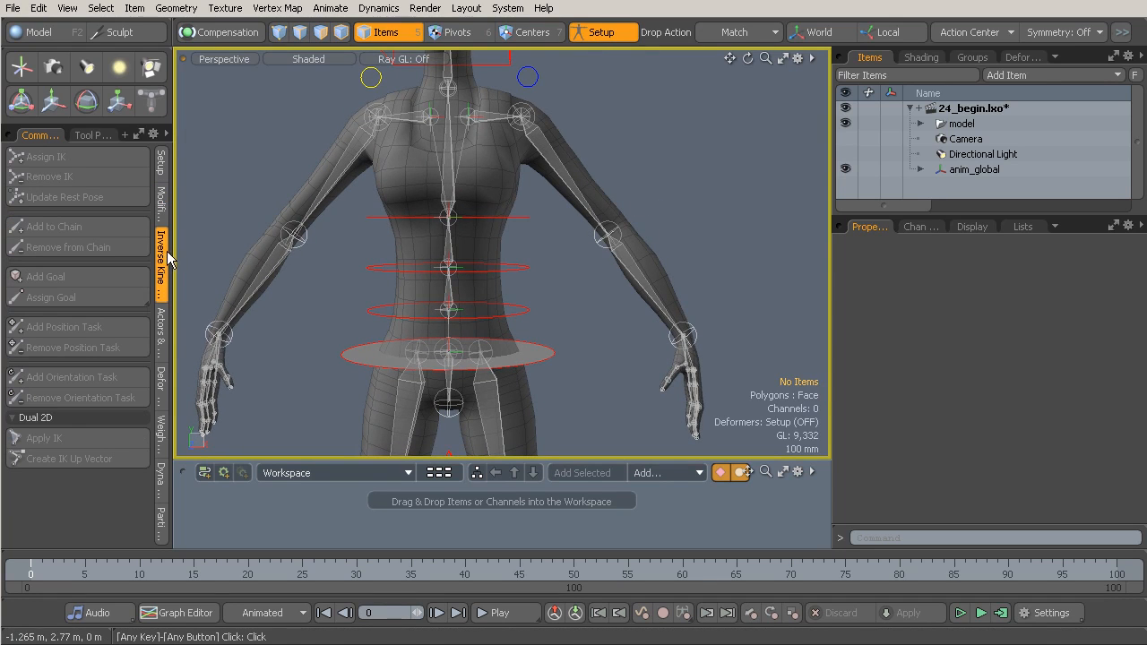
left_click(555, 164)
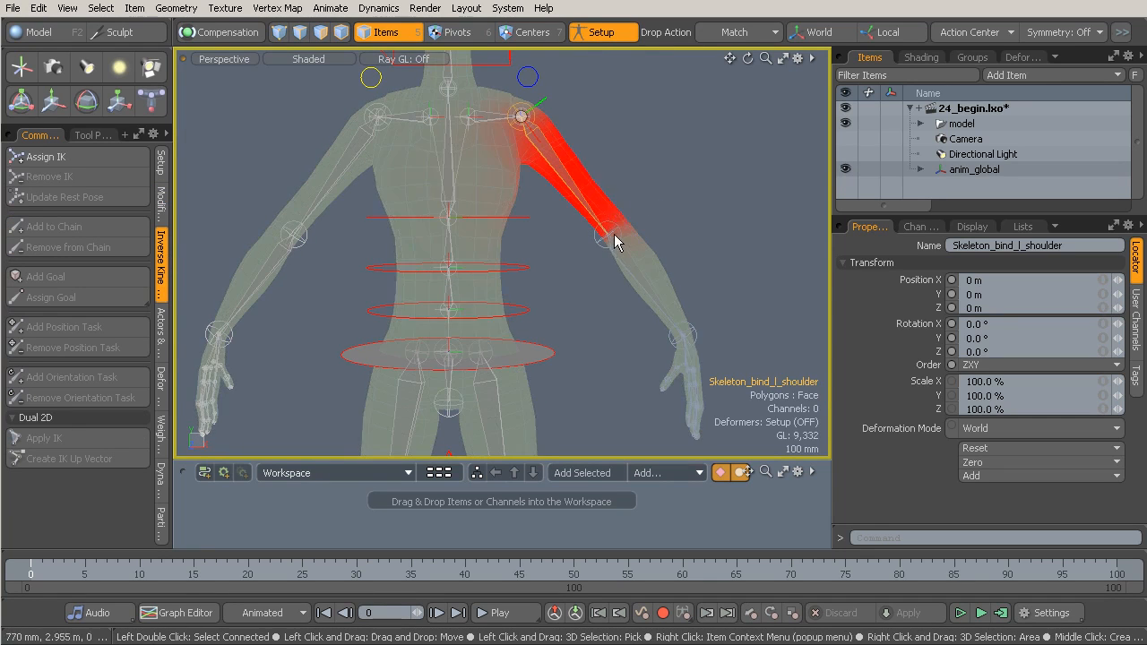
left_click(626, 264, "shift")
left_click_drag(625, 265, 588, 269, "alt+shift")
left_click_drag(588, 268, 659, 307, "alt")
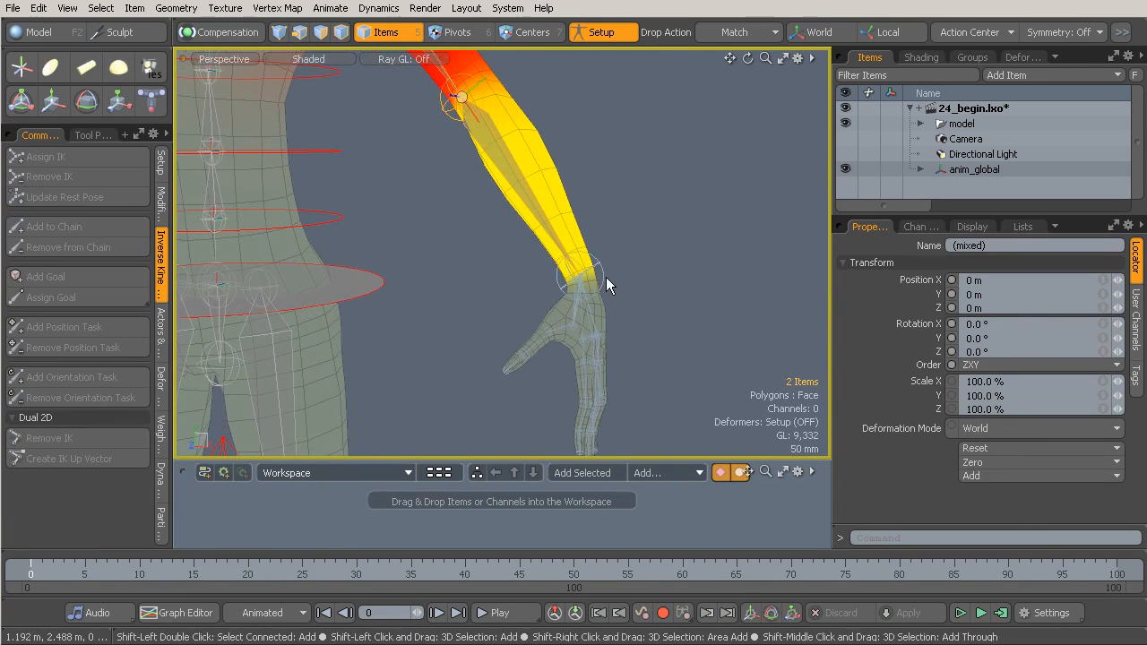
left_click(603, 276, "shift")
left_click_drag(492, 254, 595, 258, "alt")
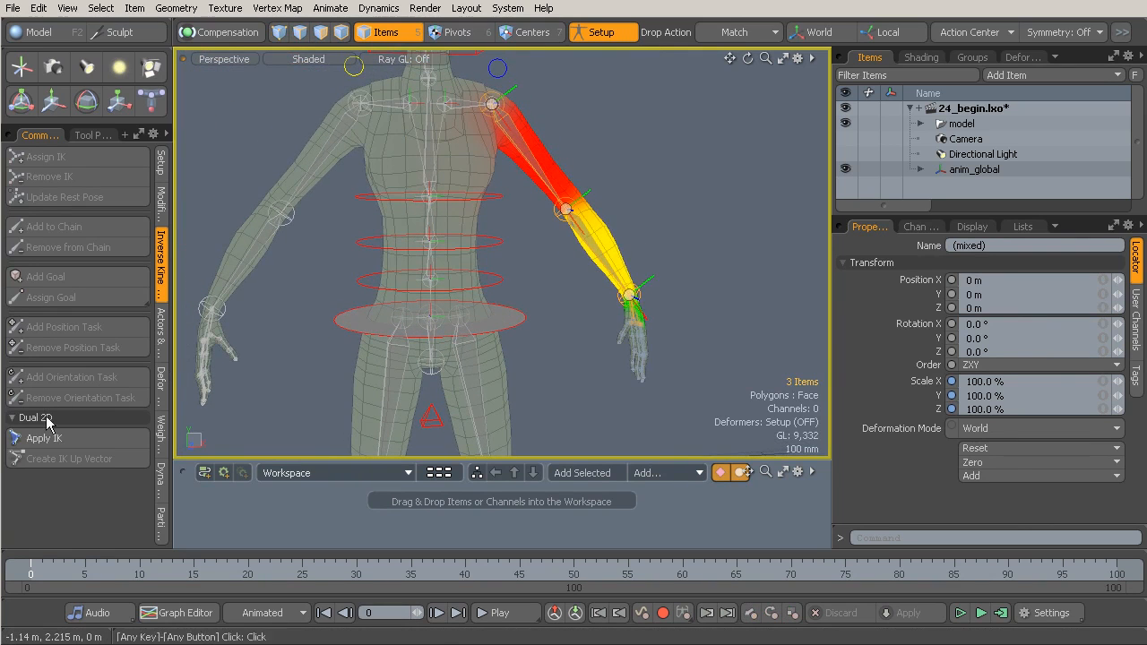
left_click(54, 439)
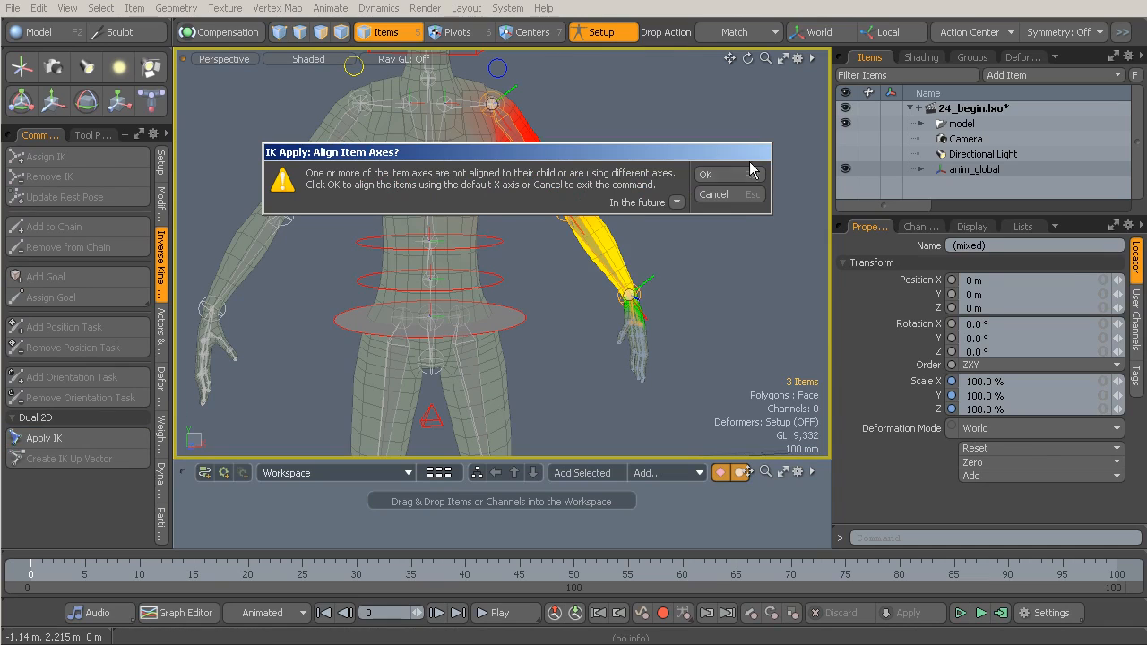
left_click(706, 176)
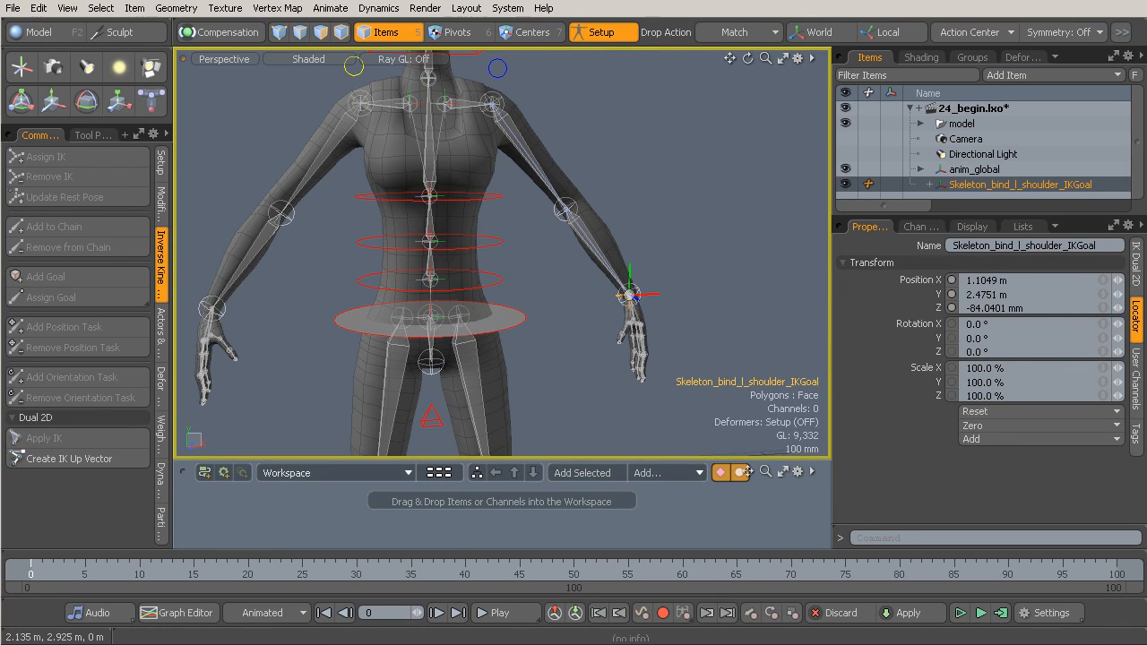
Step: Zero all transforms of the left wrist joint in setup mode and leave setup mode
left_click_drag(561, 270, 616, 154, "alt")
left_click(602, 34)
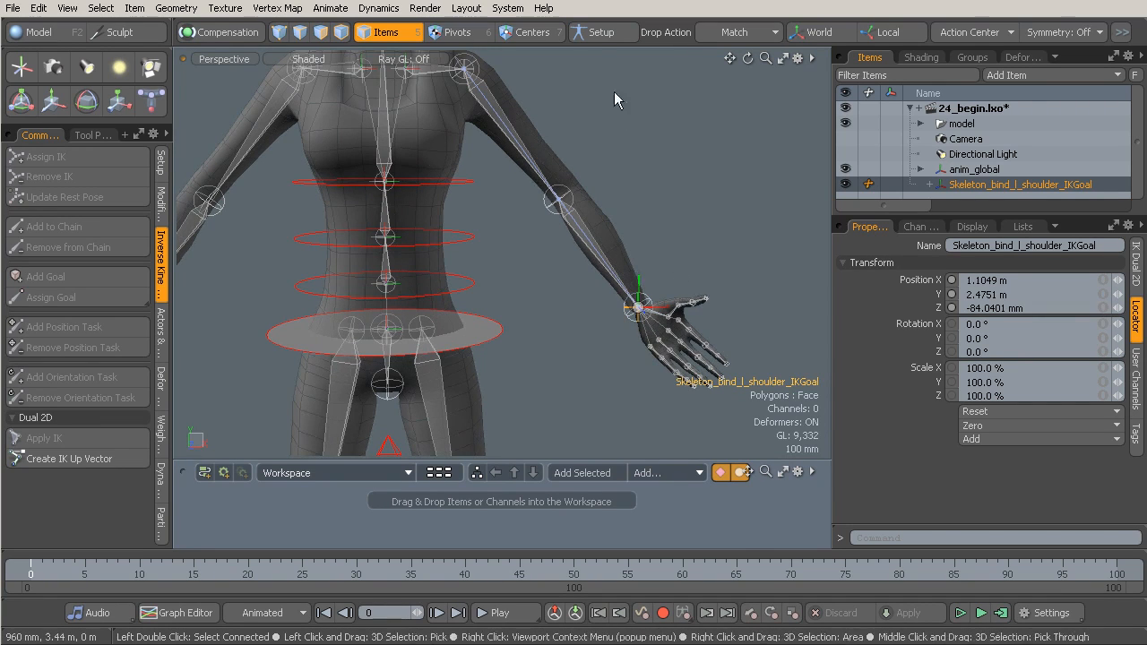
left_click(601, 34)
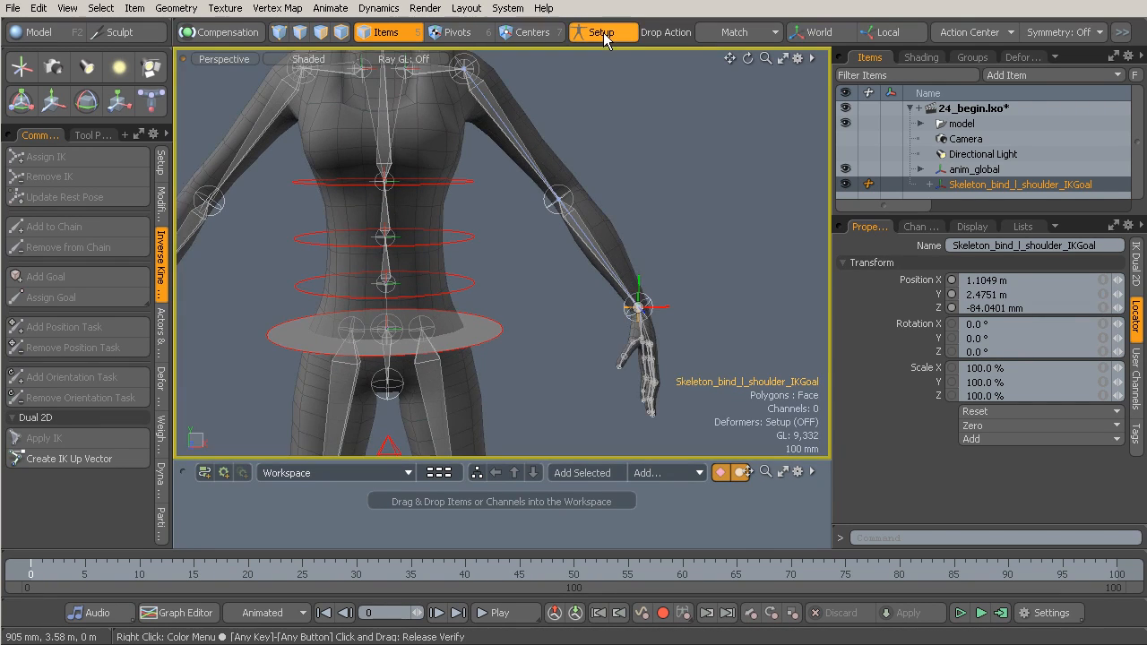
left_click(645, 331)
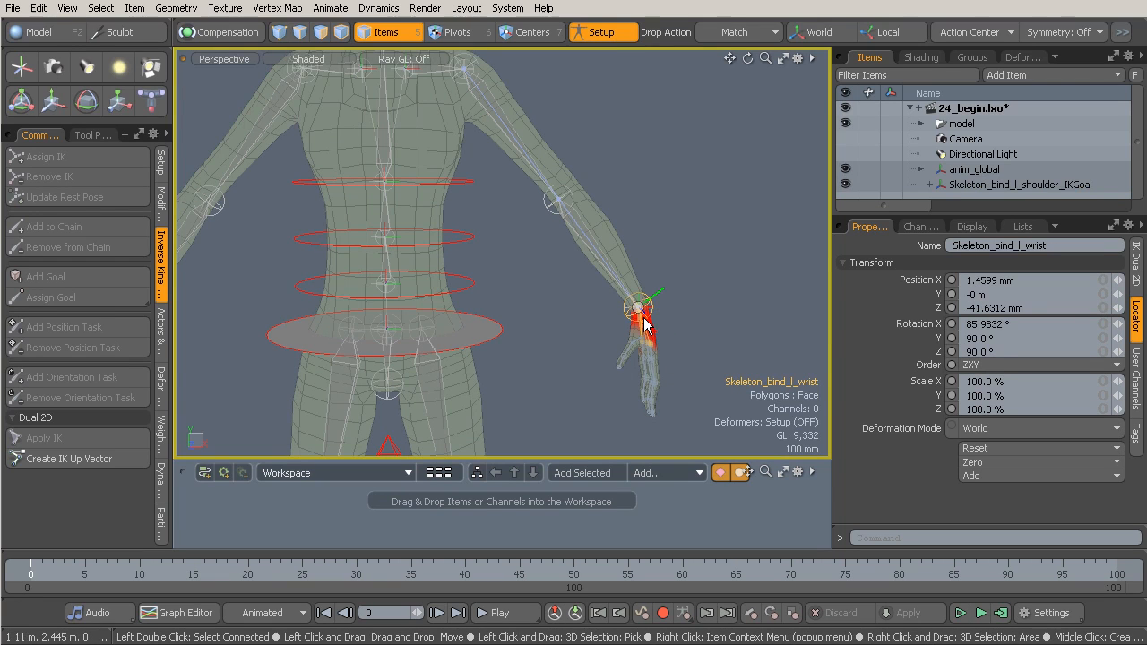
left_click(990, 463)
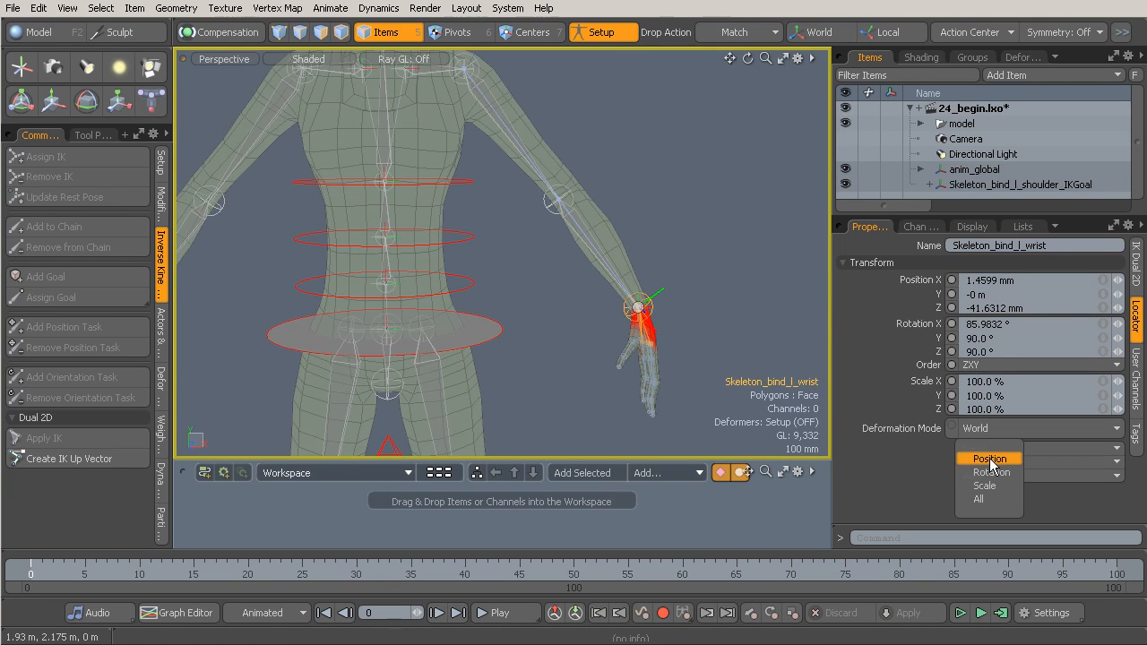
left_click(985, 498)
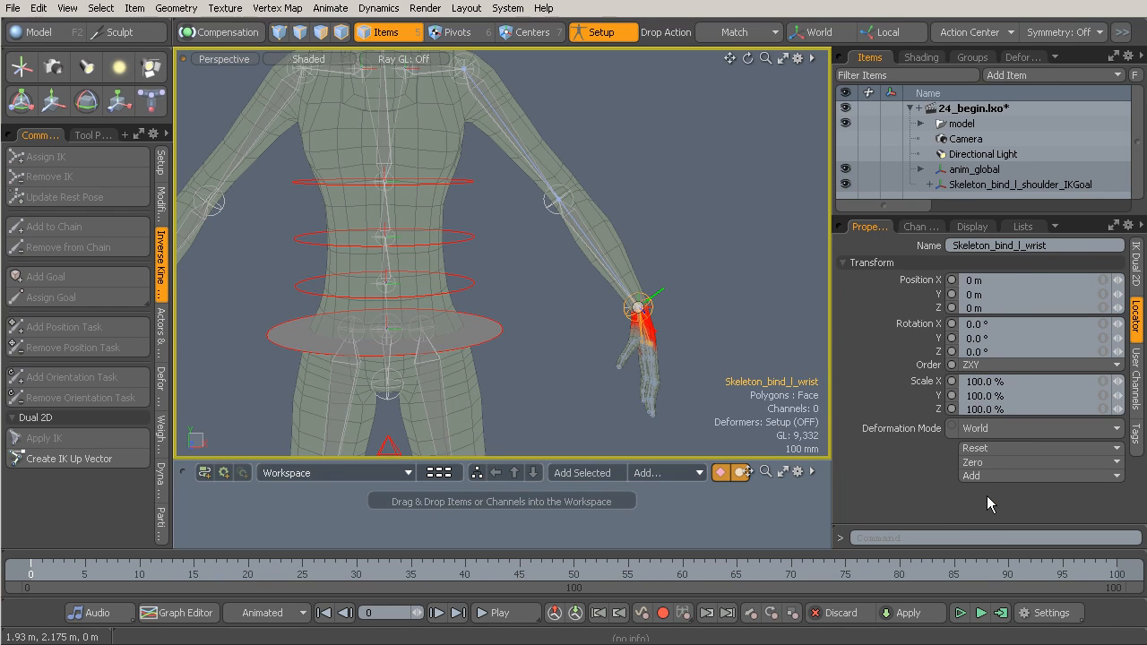
left_click(597, 34)
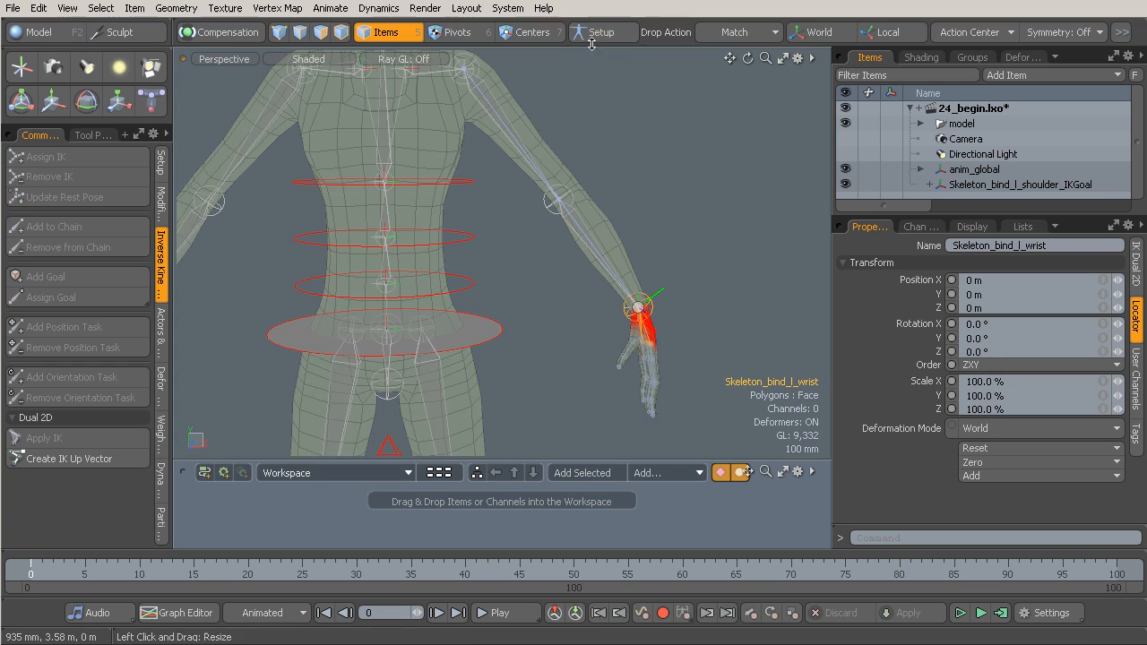
Step: Test the left arm's IK by moving its goal up and inward to about X 880 mm, Y 2.625 m, and undo the move
left_click(996, 184)
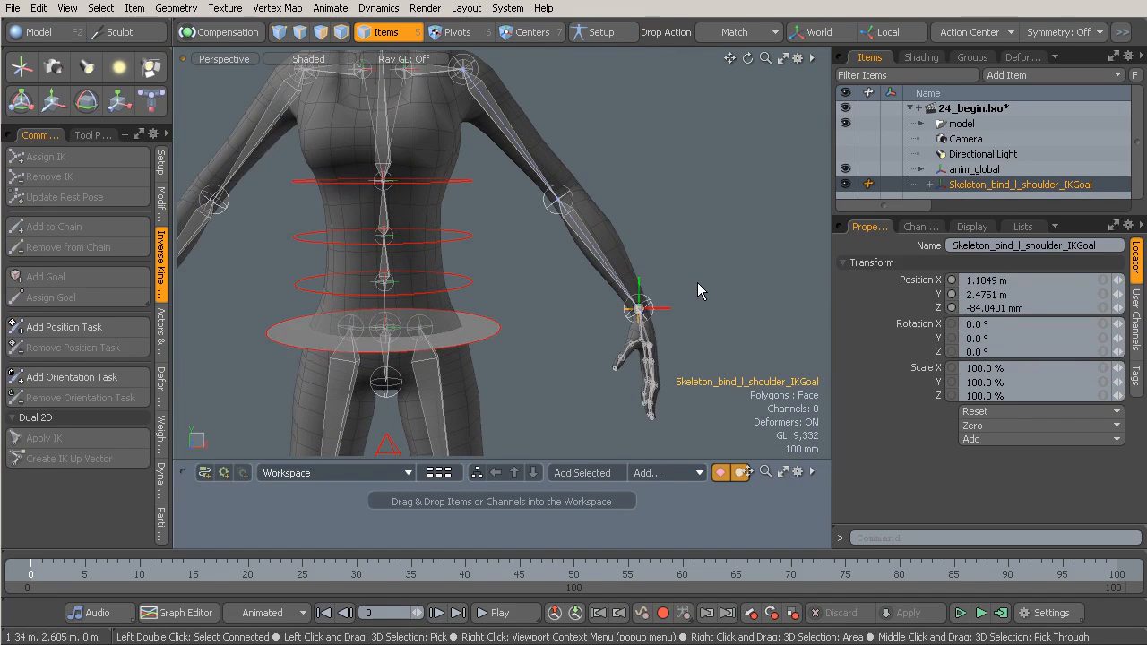
key("w")
left_click_drag(708, 246, 658, 204)
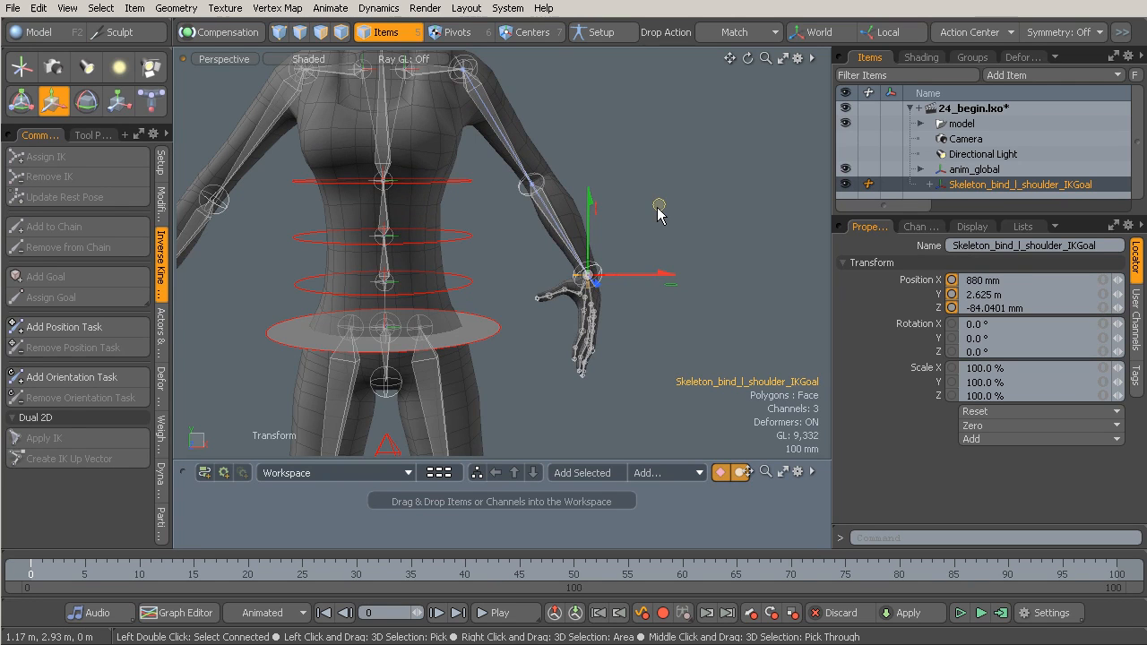
key("ctrl+z")
left_click_drag(680, 336, 546, 210, "alt")
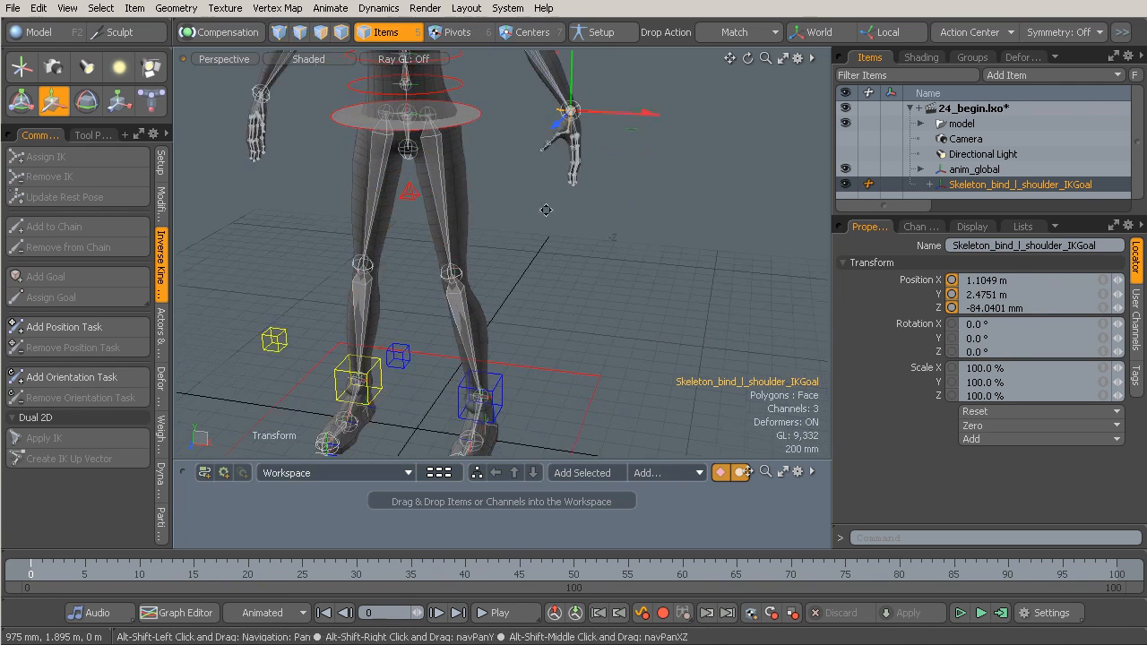
left_click_drag(523, 342, 588, 268, "alt")
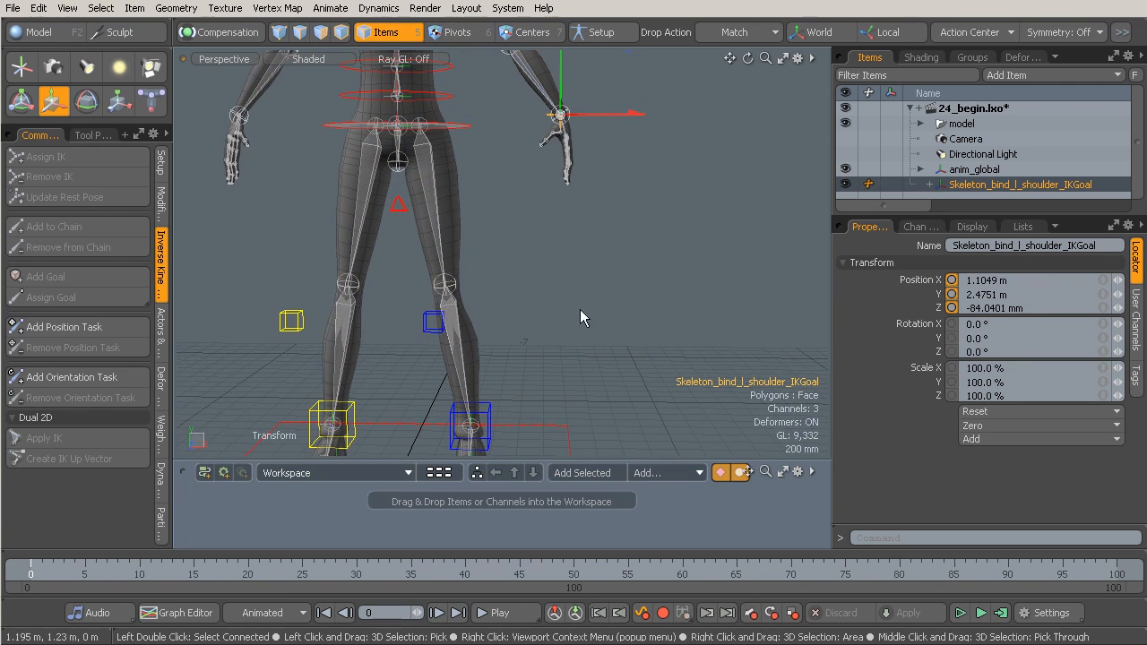
left_click_drag(622, 212, 586, 296, "alt")
left_click_drag(586, 296, 623, 276, "ctrl+alt")
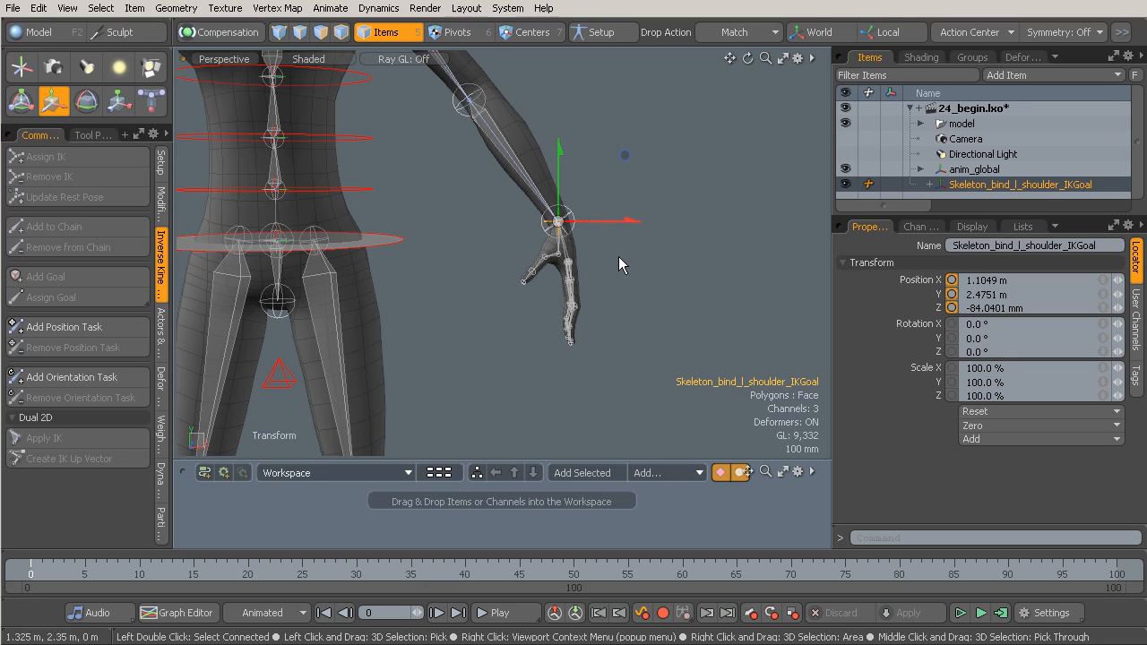
mouse_move(622, 259)
left_mouse_down("alt")
mouse_move(601, 255)
mouse_move(617, 250)
left_mouse_up("alt")
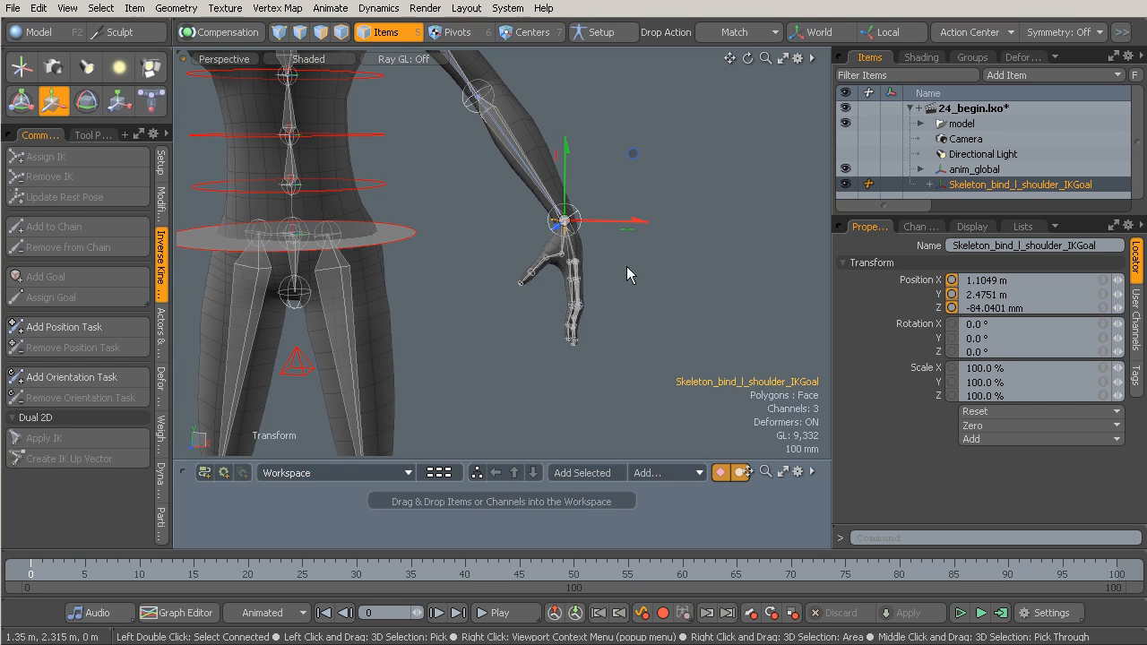
left_click_drag(600, 272, 686, 292, "alt")
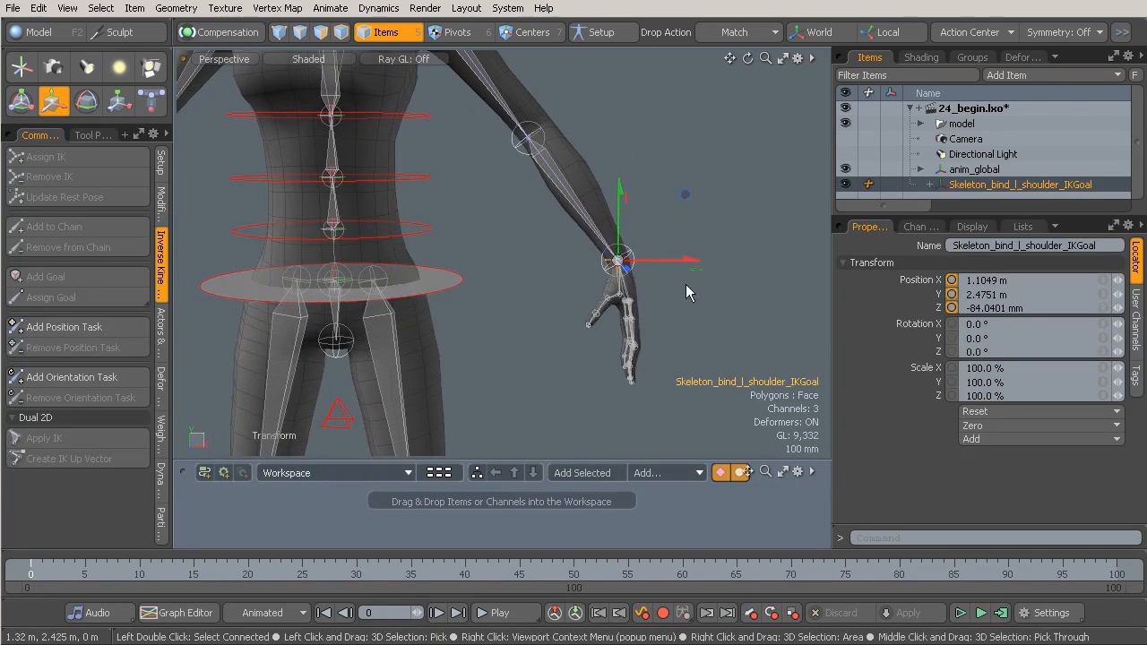
Step: Rename the left shoulder's IK goal as anim_l_arm
double_click(1010, 184)
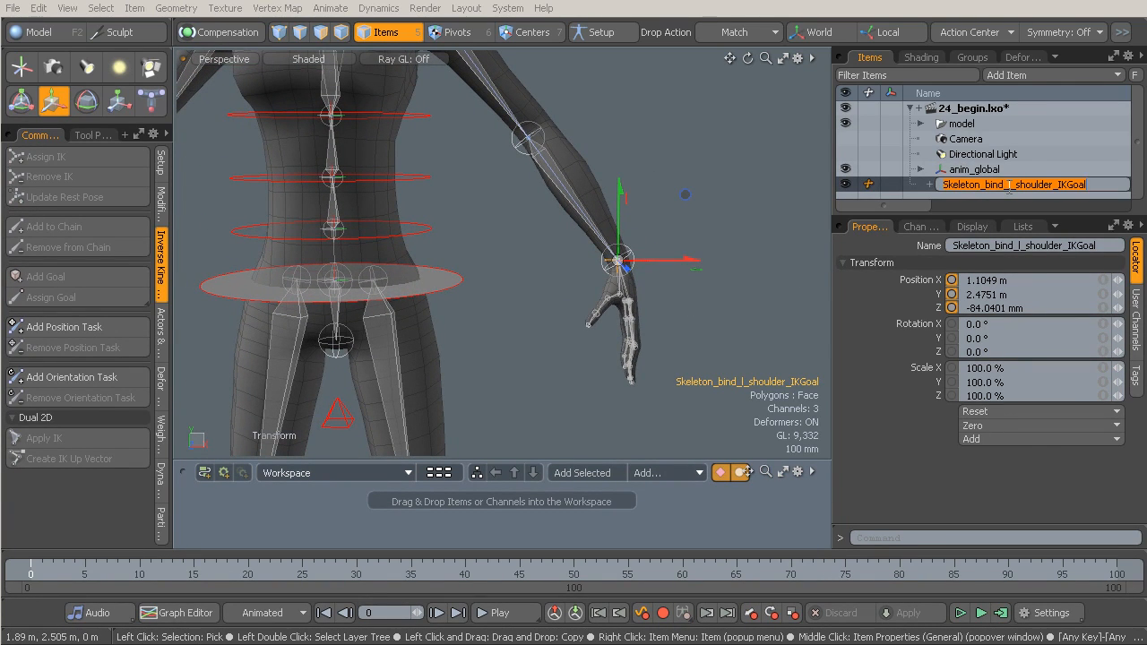
type("anim_l_arm")
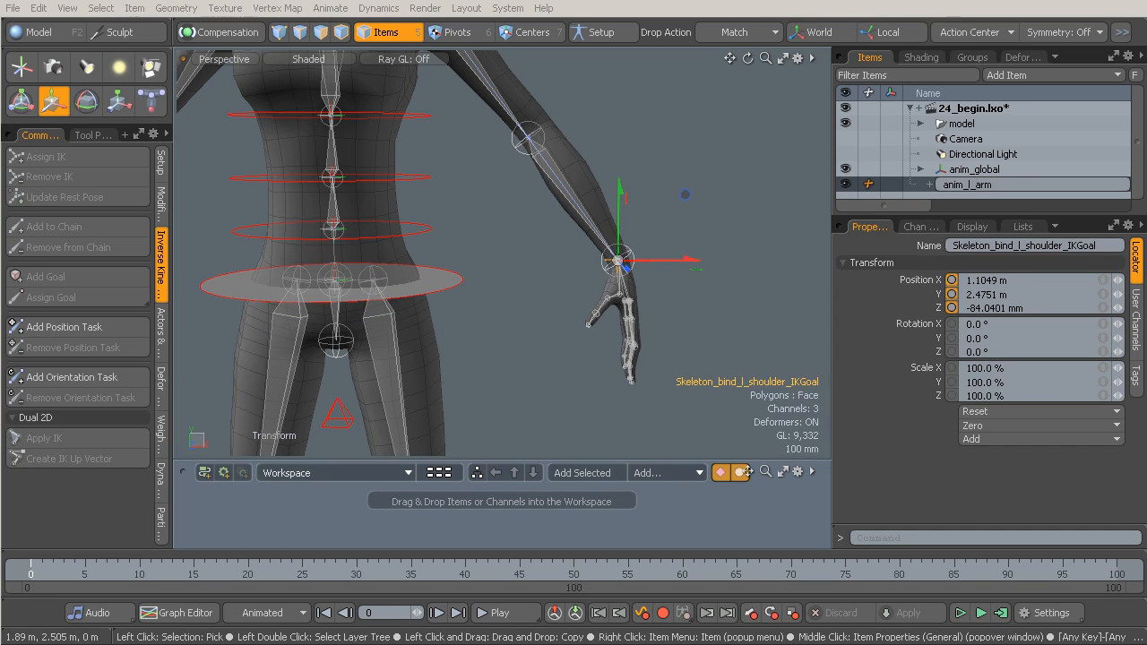
key("Return")
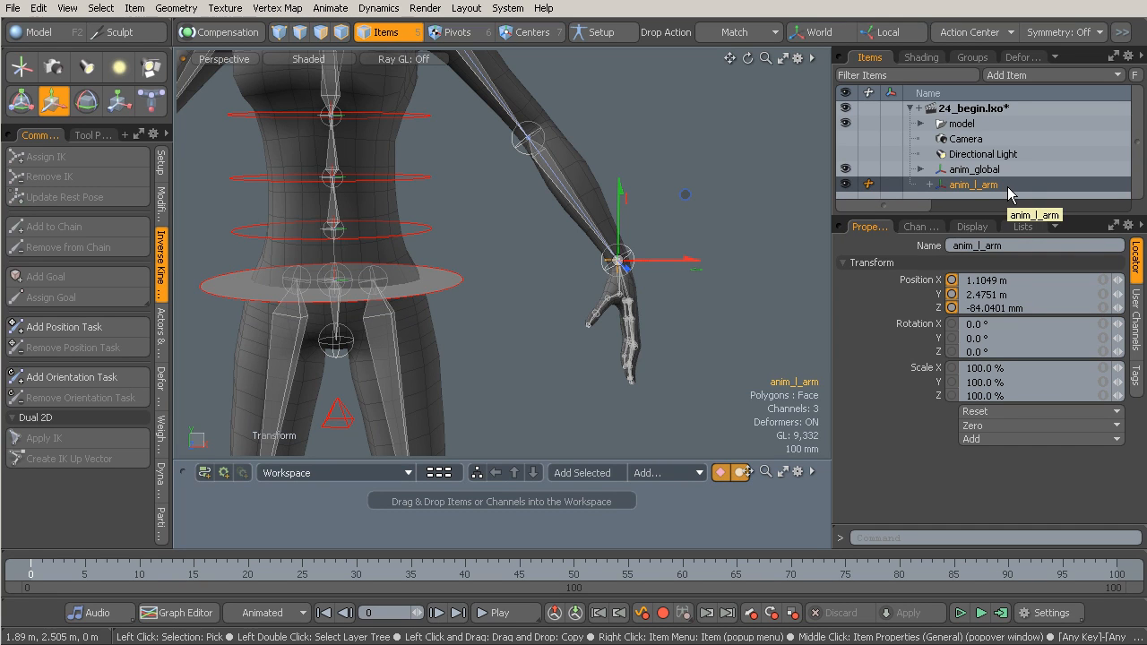
Step: In setup mode, parent the anim_l_arm goal to the anim_global controller
scroll(673, 280, "down", 5)
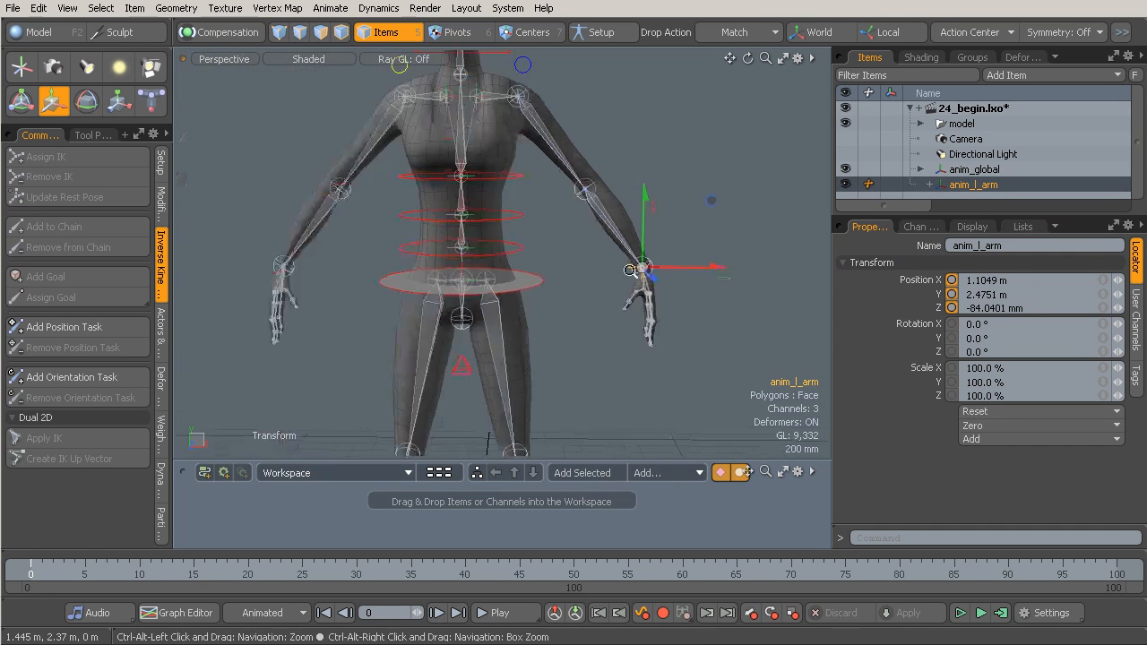
left_click(601, 31)
left_click_drag(620, 78, 642, 341, "alt")
left_click(611, 379, "shift")
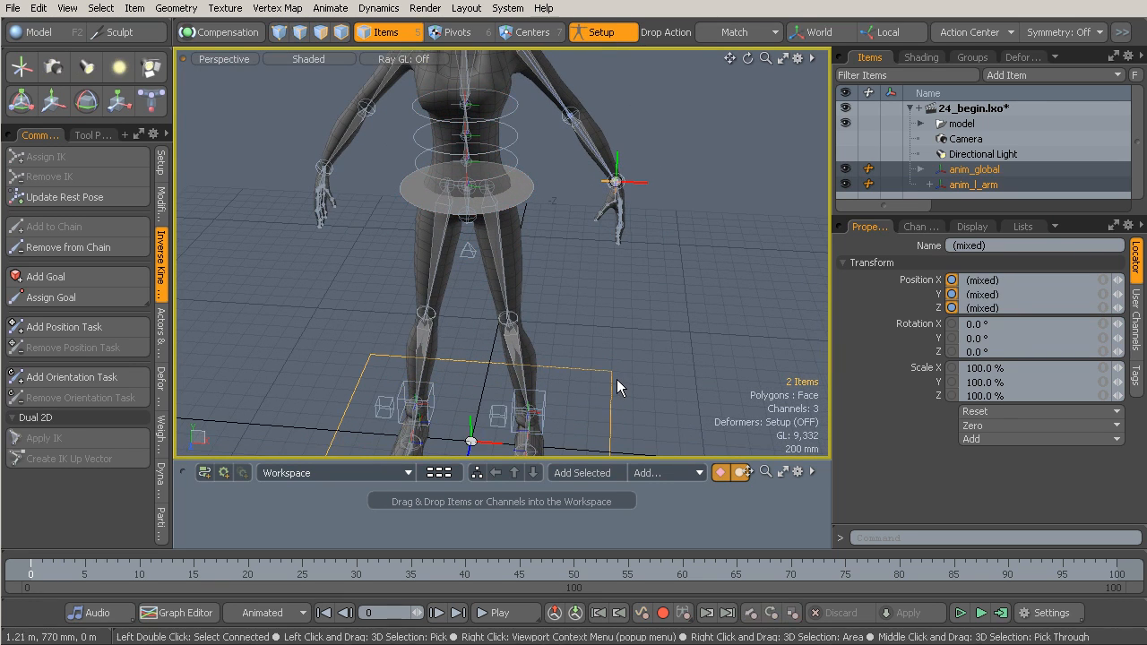
key("p")
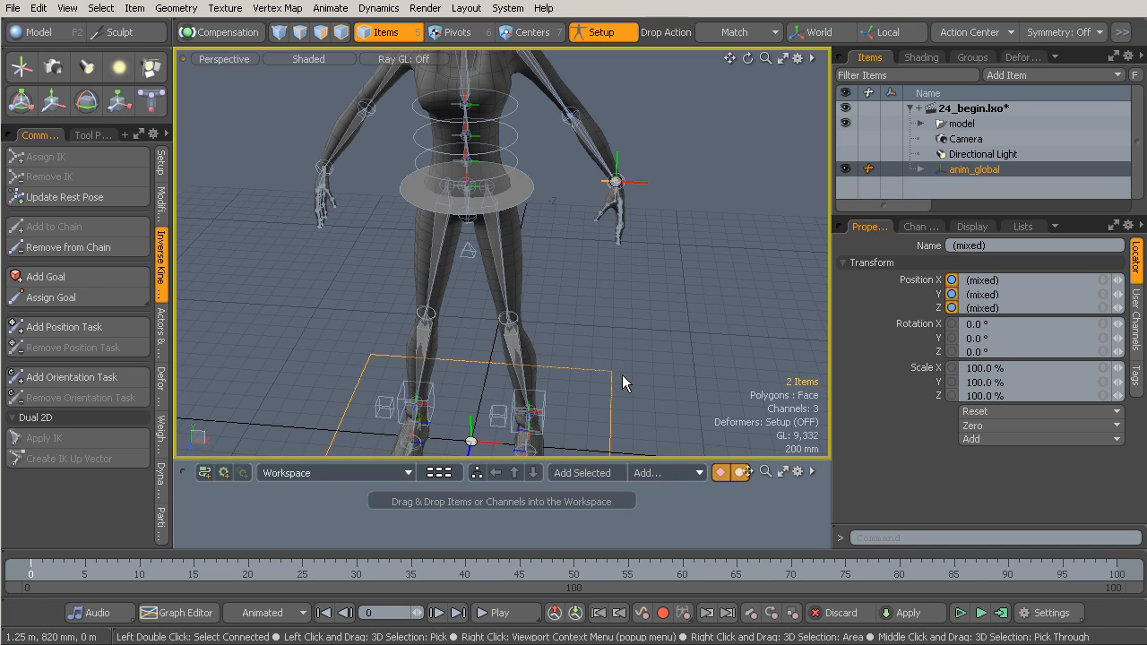
left_click_drag(623, 353, 652, 262, "alt")
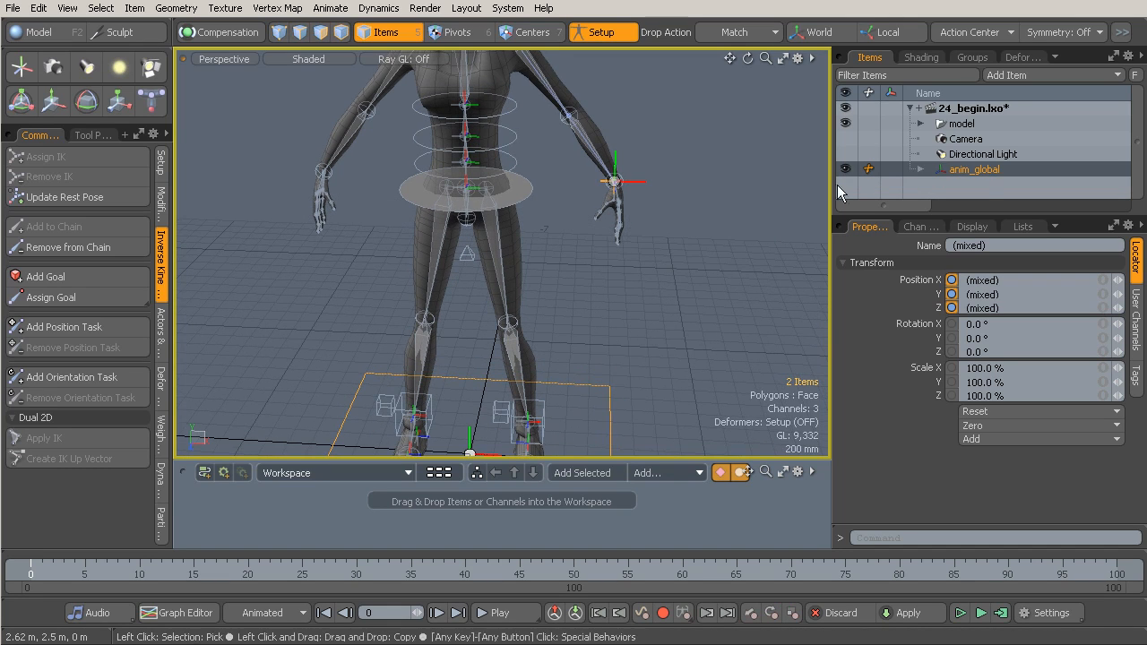
Step: Zero all transforms of anim_l_arm under anim_global and check the arm with setup mode briefly off
left_click(921, 170)
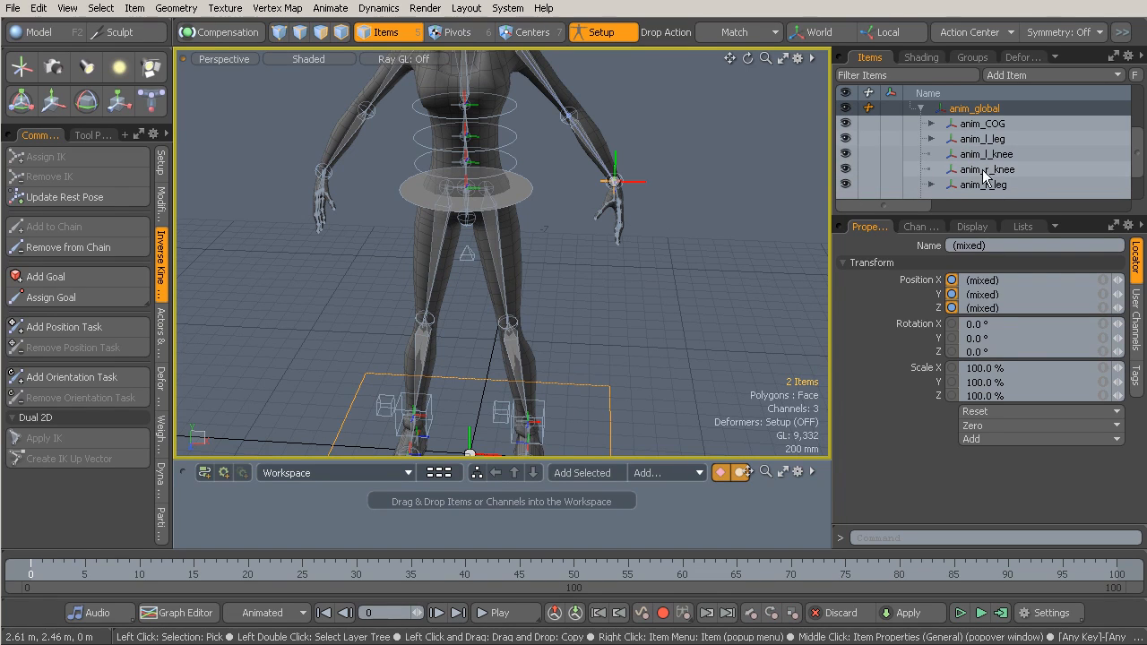
left_click_drag(1142, 155, 1142, 169)
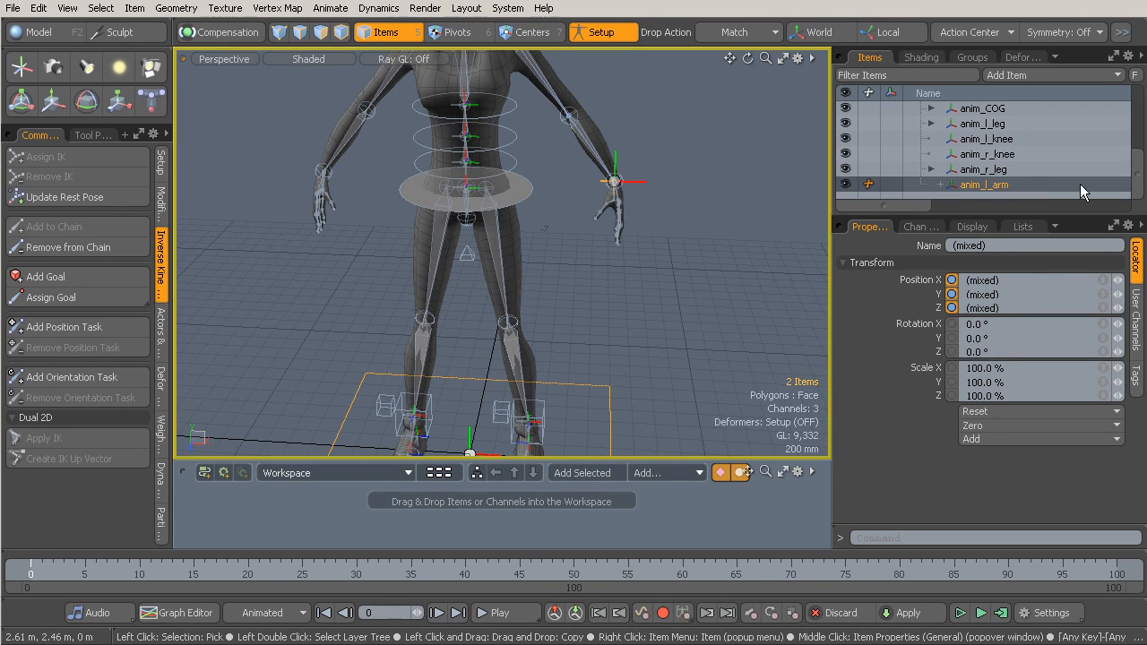
left_click(1035, 183)
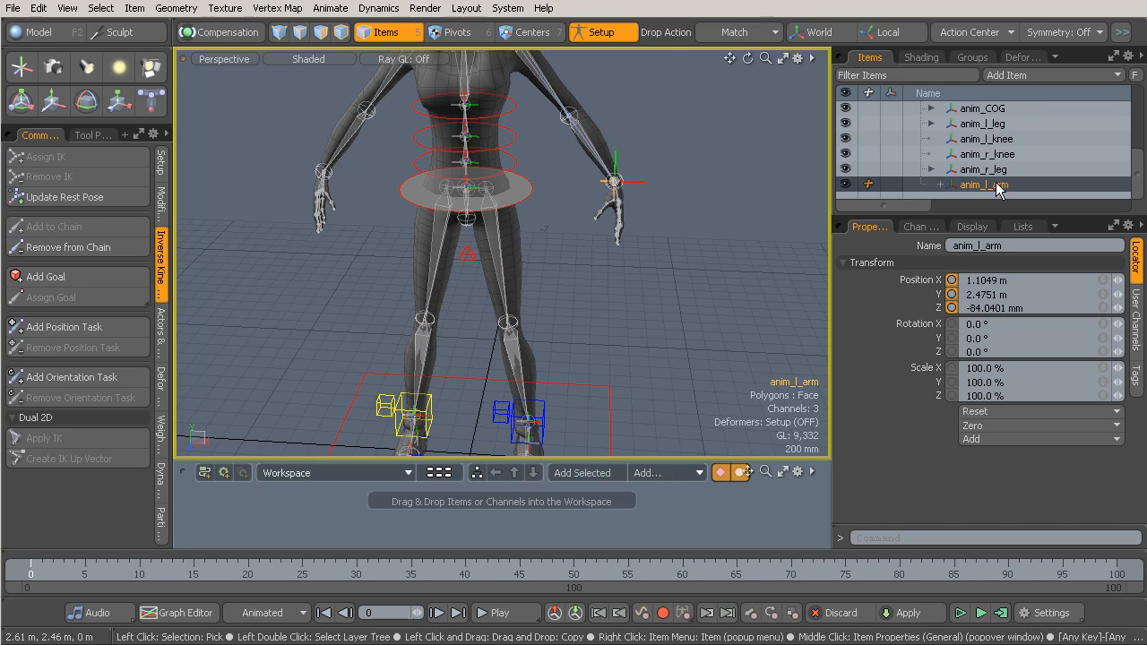
left_click(984, 424)
left_click(987, 465)
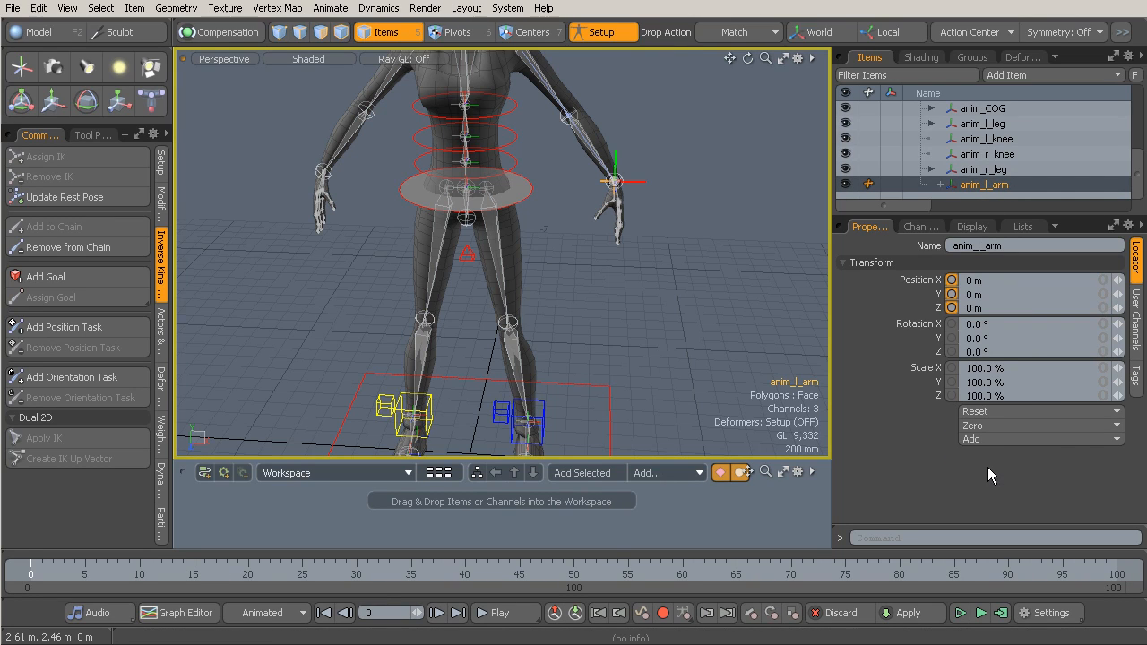
left_click(603, 35)
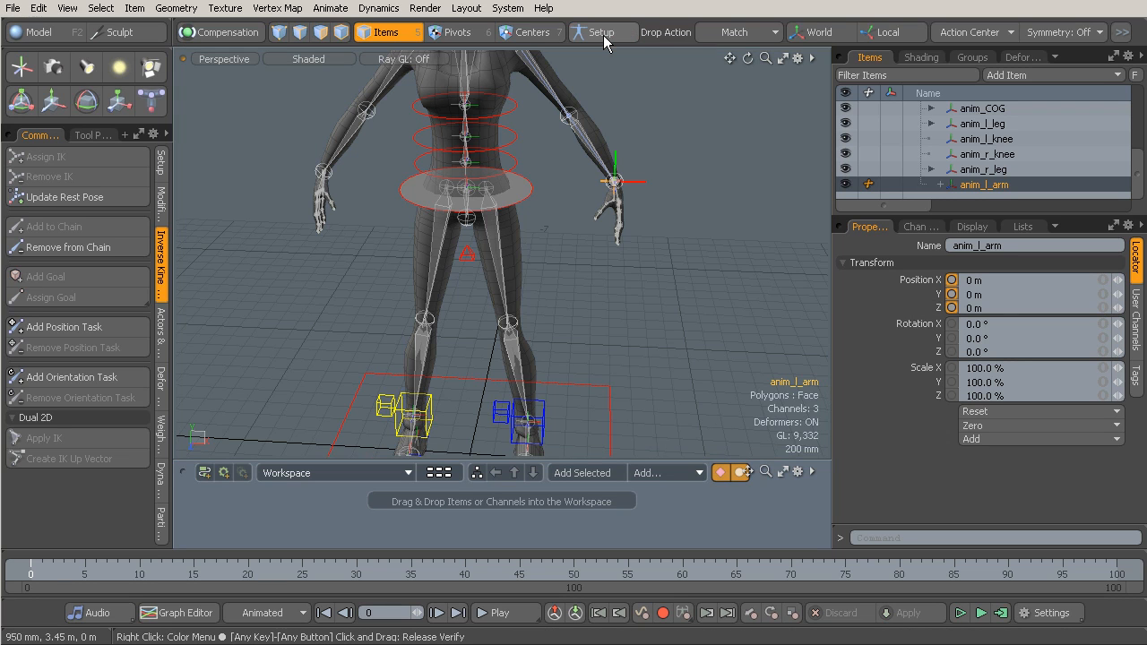
left_click(603, 35)
Step: Give the anim_l_arm goal a custom locator shape
left_click_drag(638, 157, 669, 166, "alt")
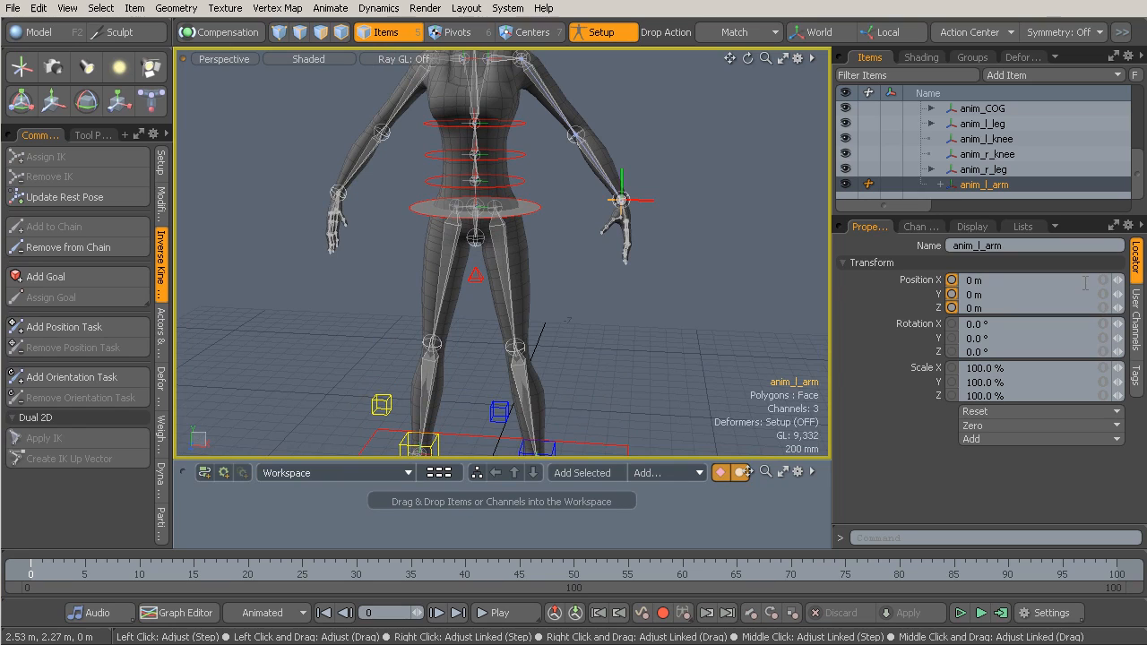
left_click(972, 229)
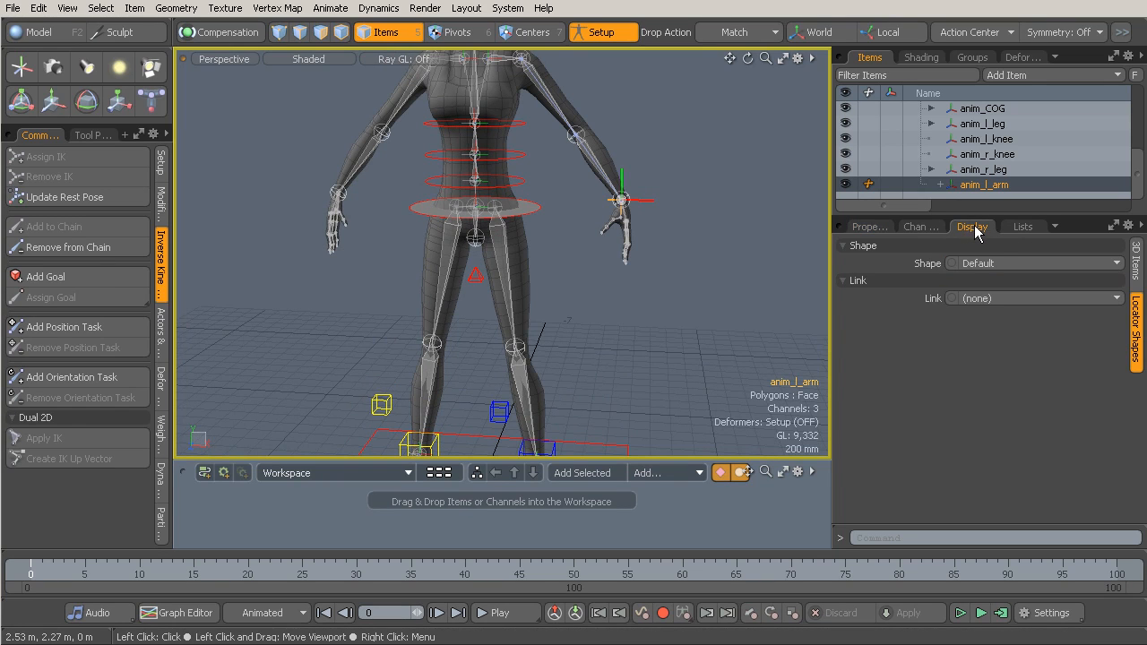
left_click(1012, 263)
left_click(1016, 275)
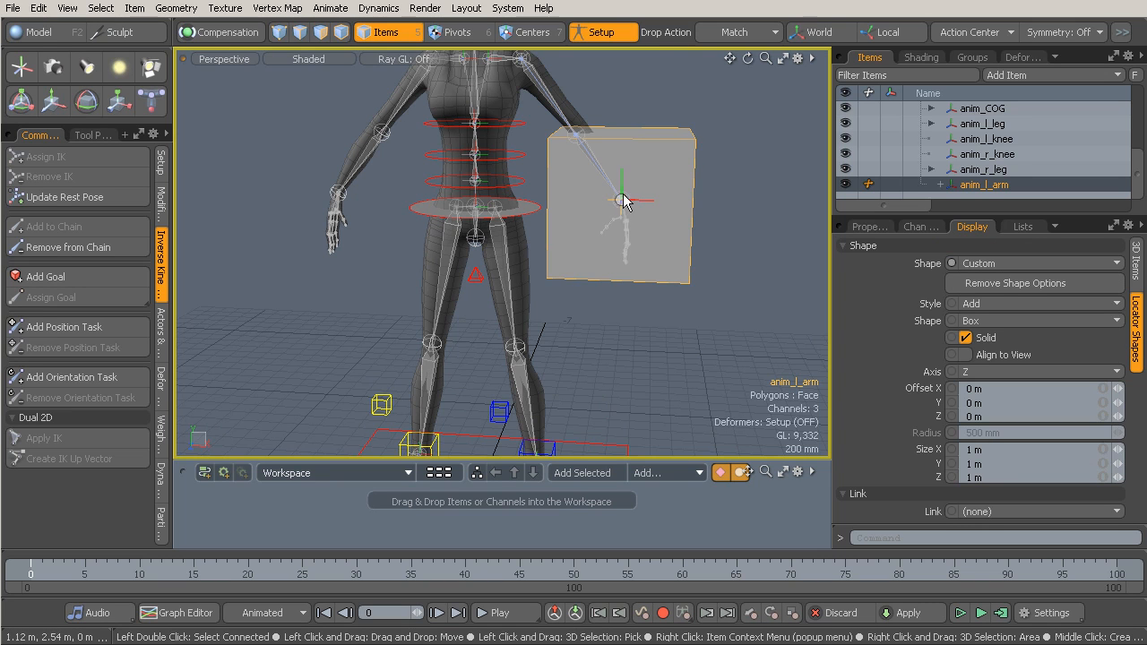
left_click_drag(629, 299, 631, 251, "alt+shift")
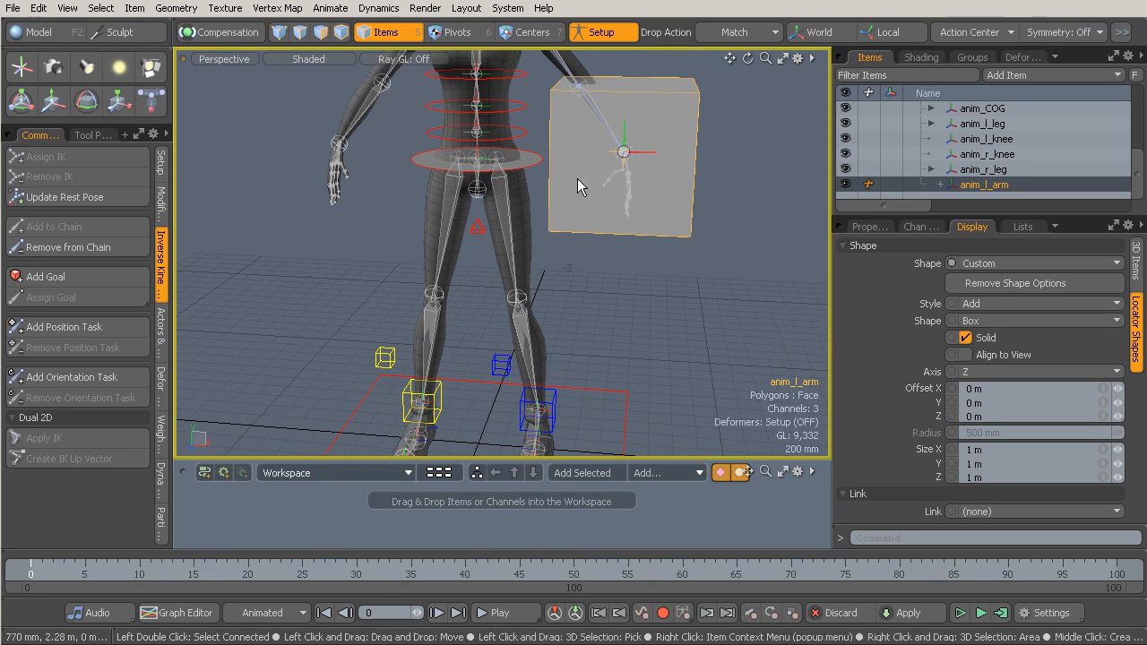
Step: Turn off the solid fill of anim_l_arm's box shape and set its style to Replace
left_click_drag(619, 184, 633, 212, "alt")
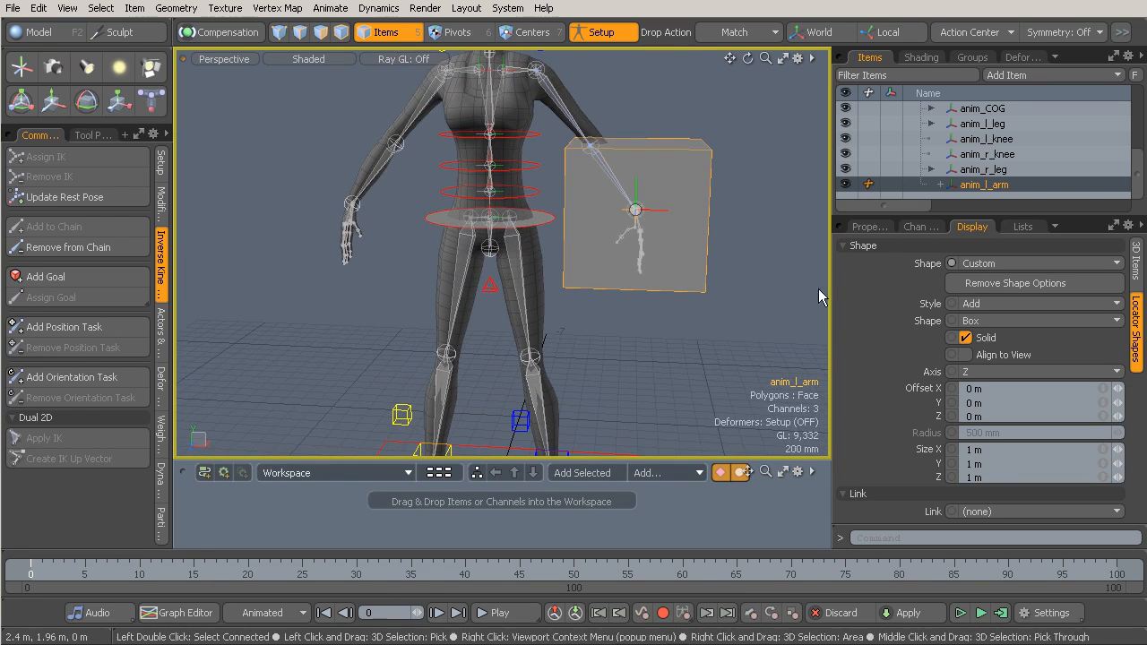
left_click(965, 338)
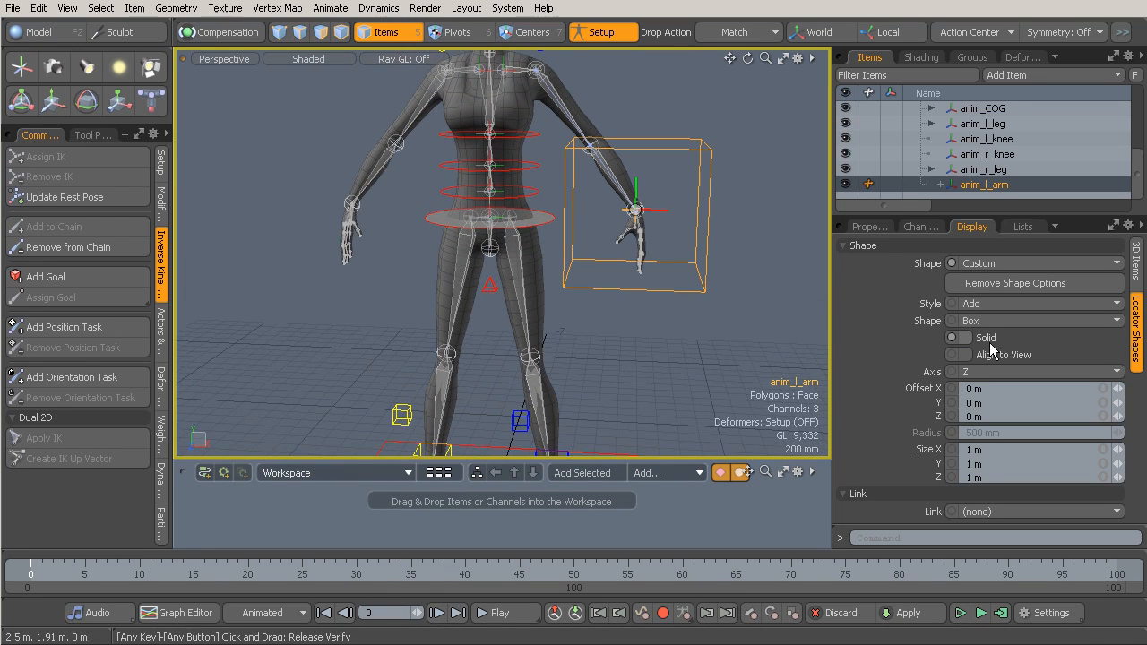
left_click(991, 305)
left_click(997, 324)
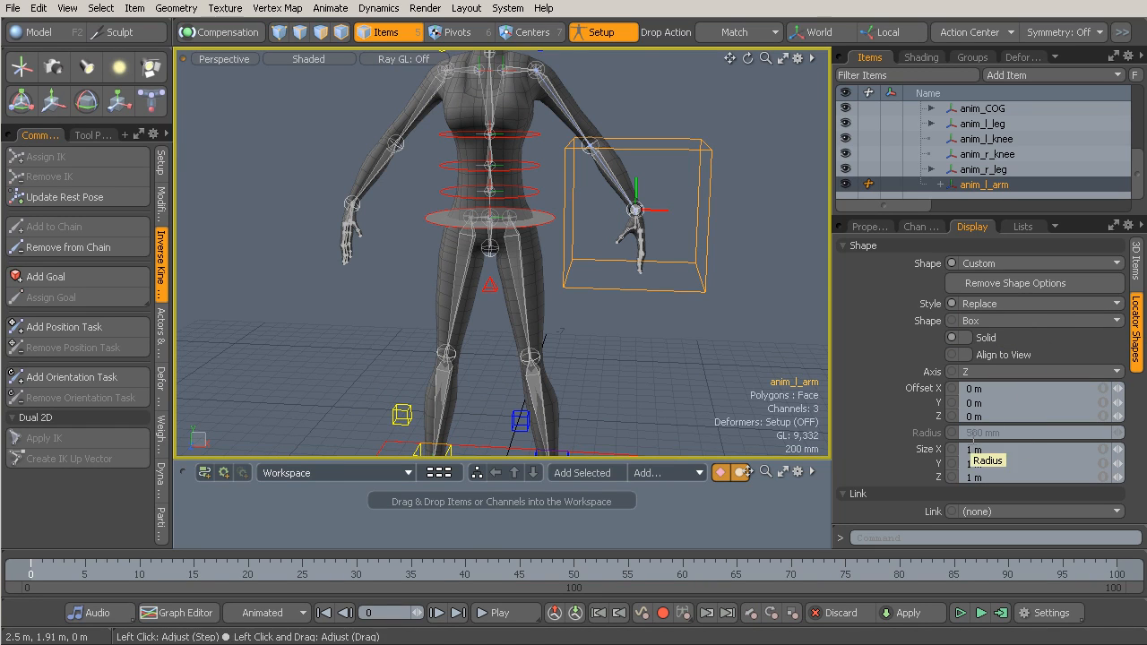
Step: Resize anim_l_arm's box shape to 180 mm in X, Y and Z
left_click(1113, 461)
left_click_drag(1126, 458, 1055, 457)
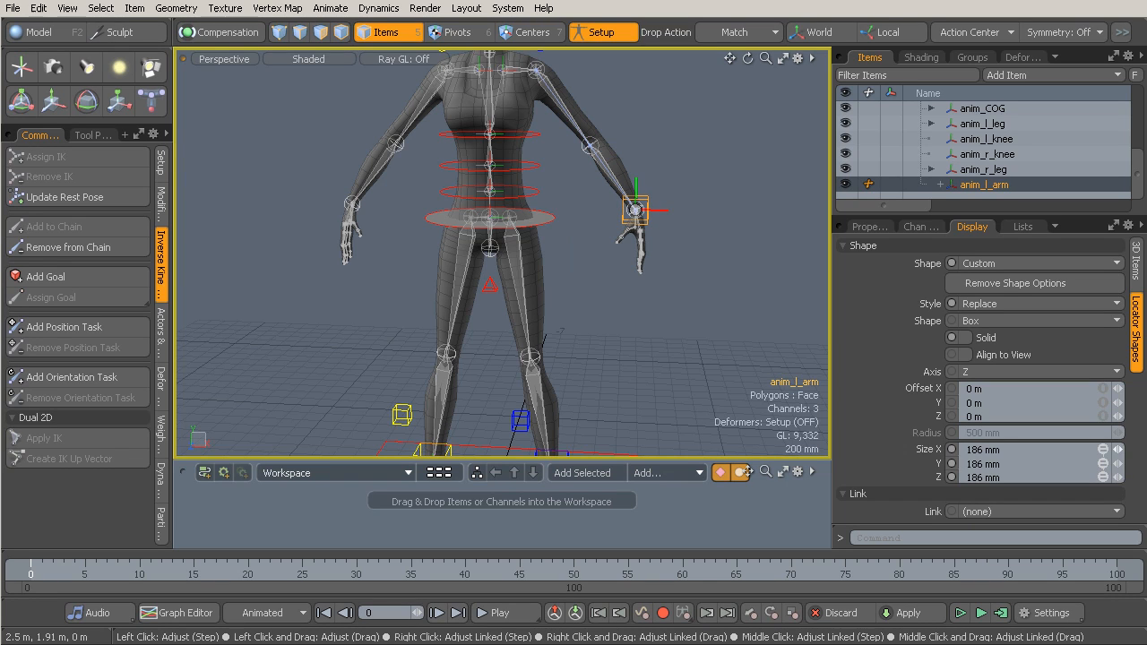
left_click(978, 452)
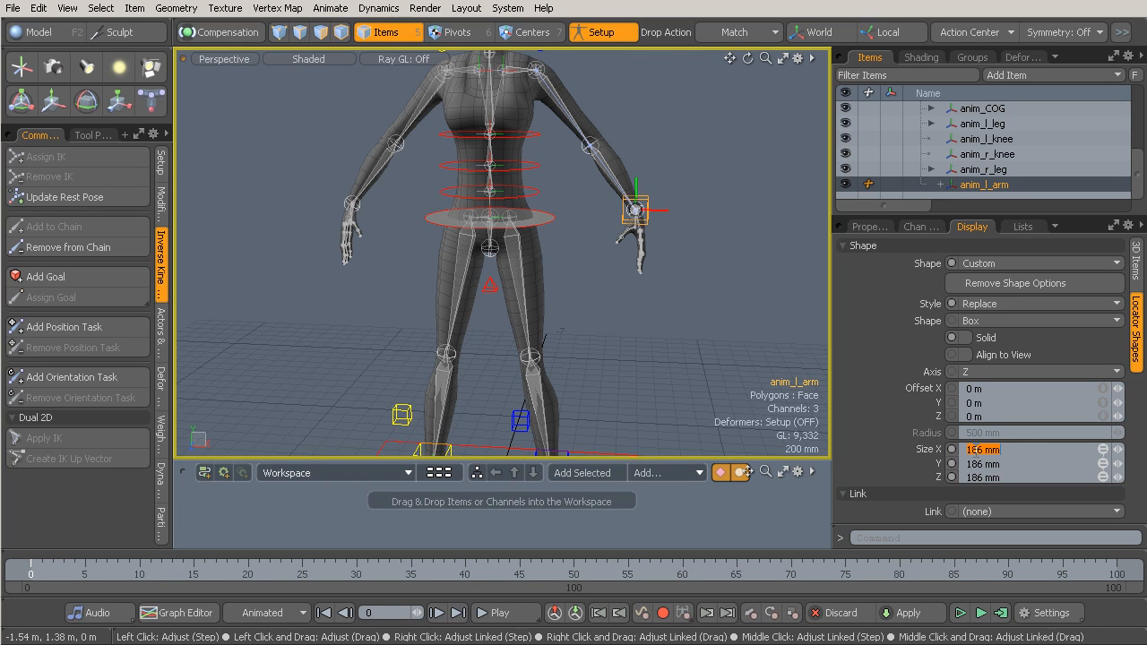
key("Return")
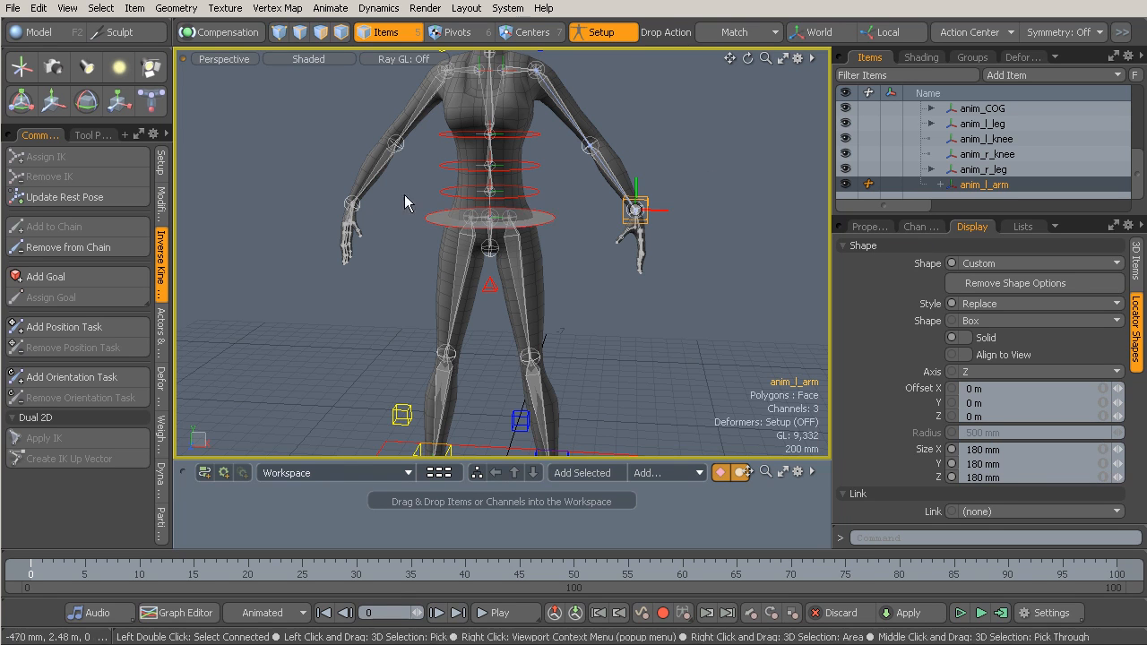
Step: Add draw options to anim_l_arm with a User wireframe in blue (0.0, 0.0, 1.0), and check the color with the item deselected
left_click_drag(511, 215, 558, 266, "alt")
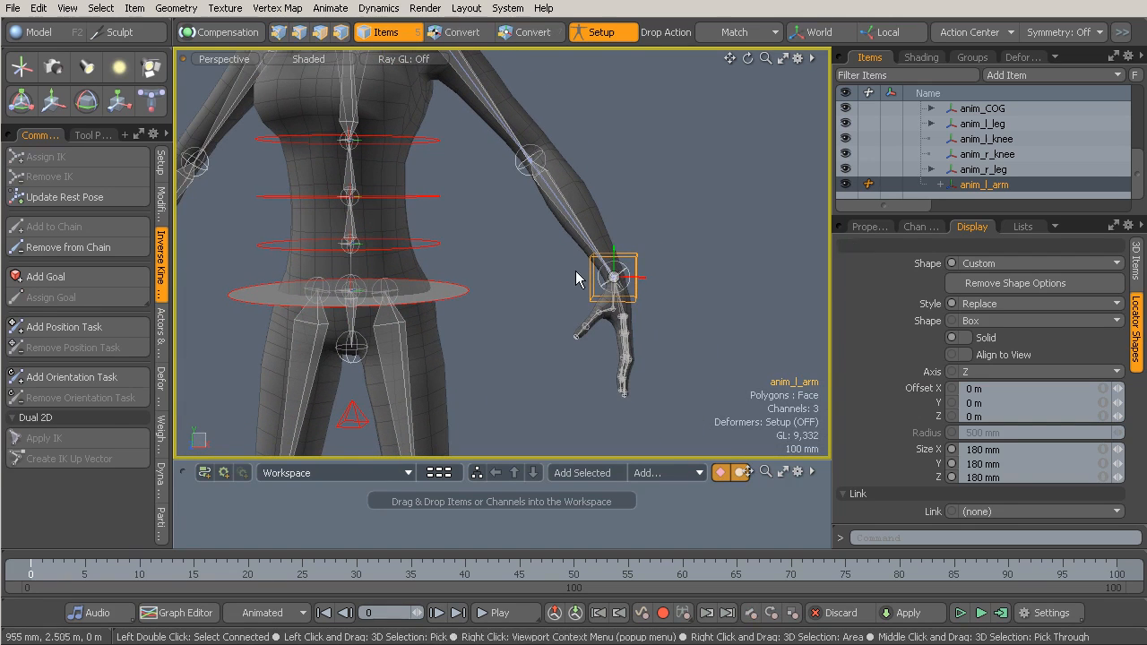
left_click(1135, 264)
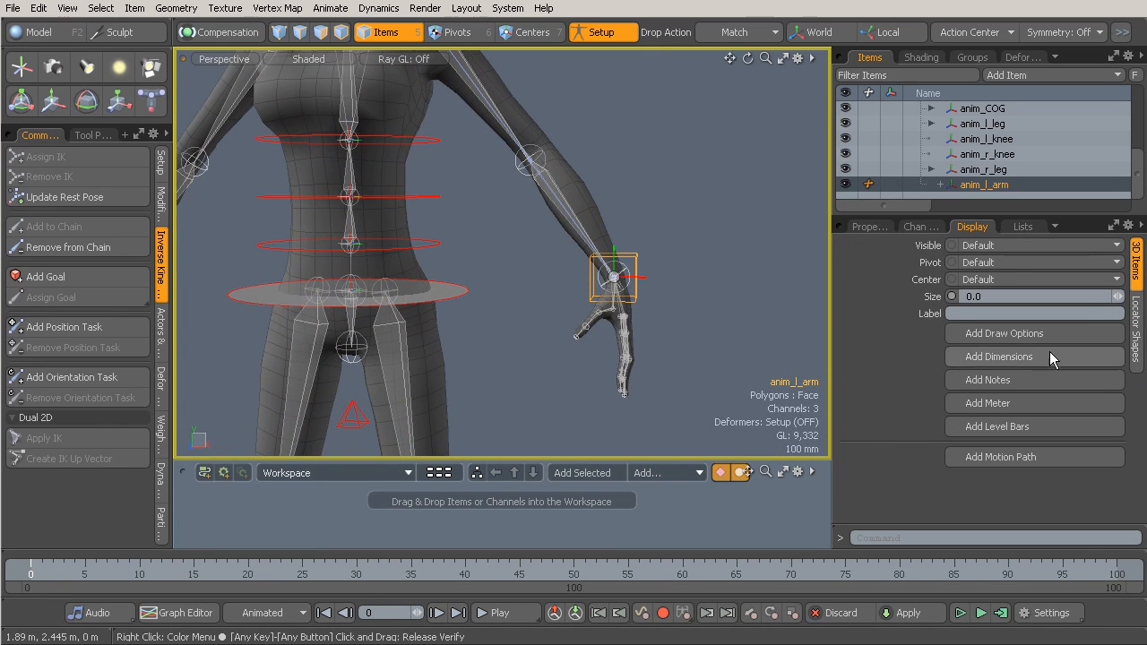
left_click(991, 463)
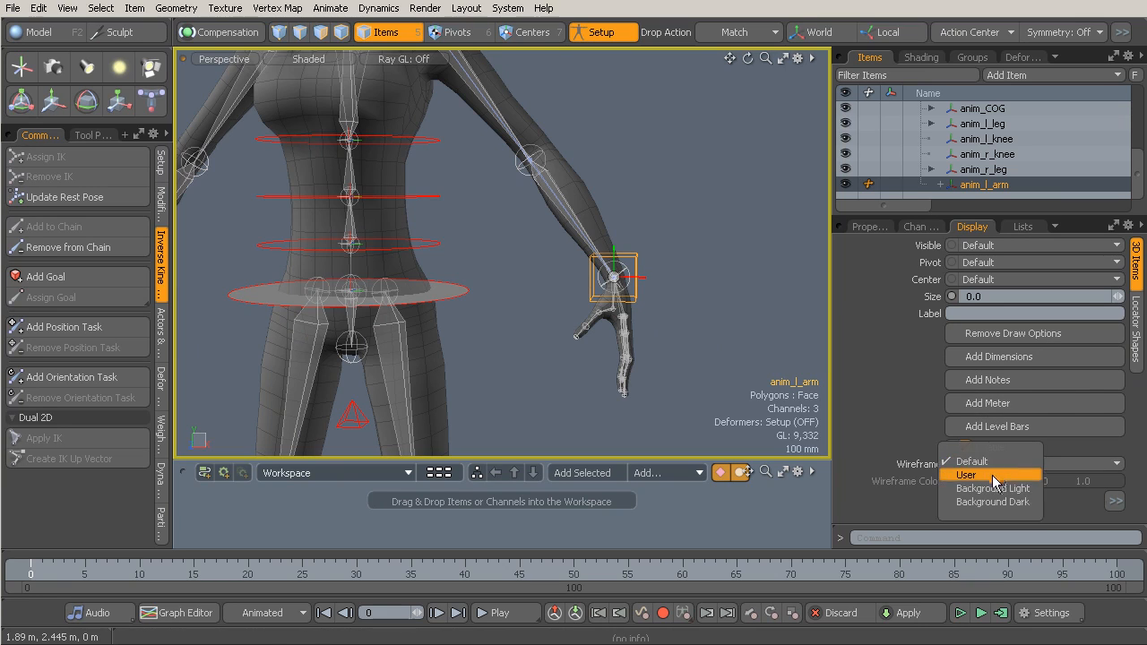
left_click(992, 481)
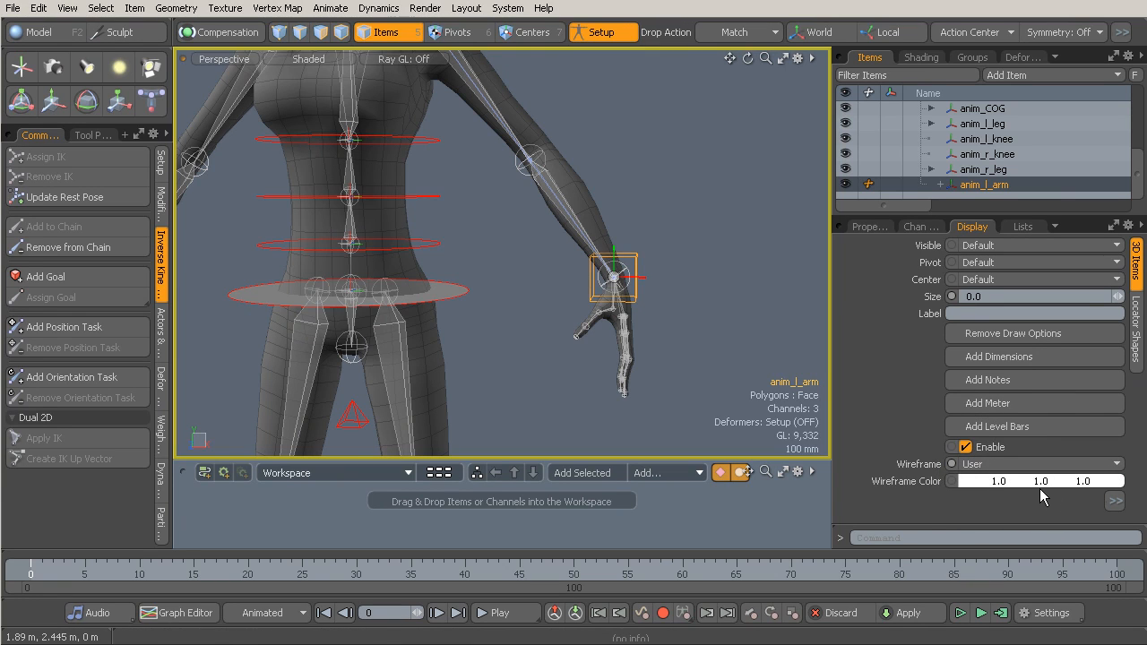
left_click(996, 481)
type("0")
key("Return")
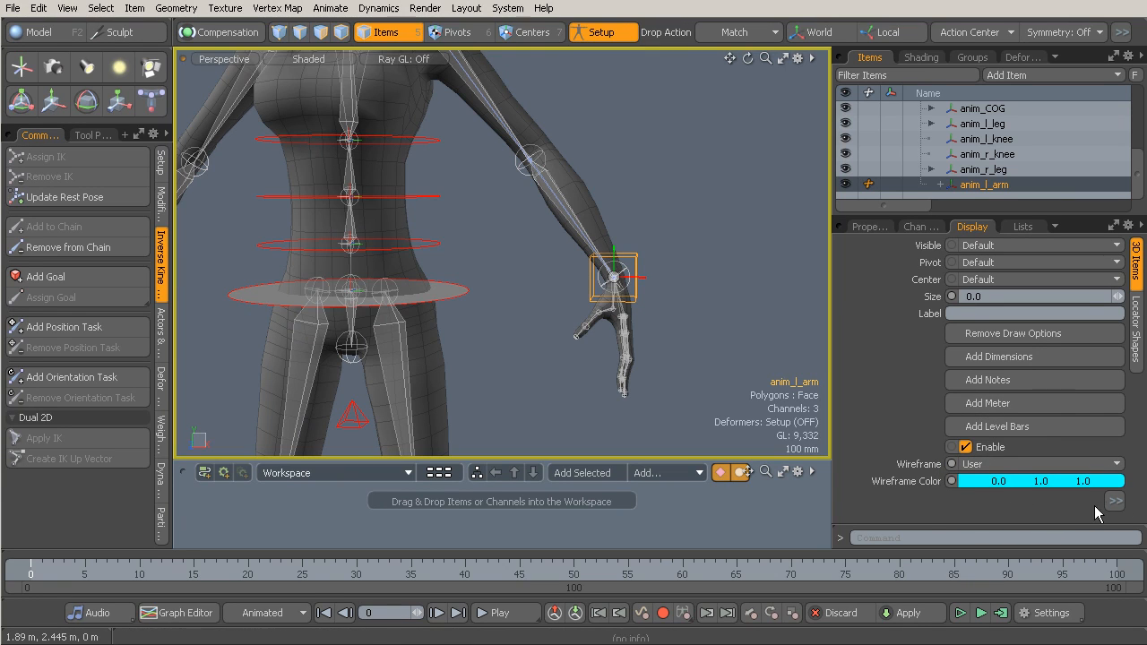
left_click_drag(1044, 482, 968, 482)
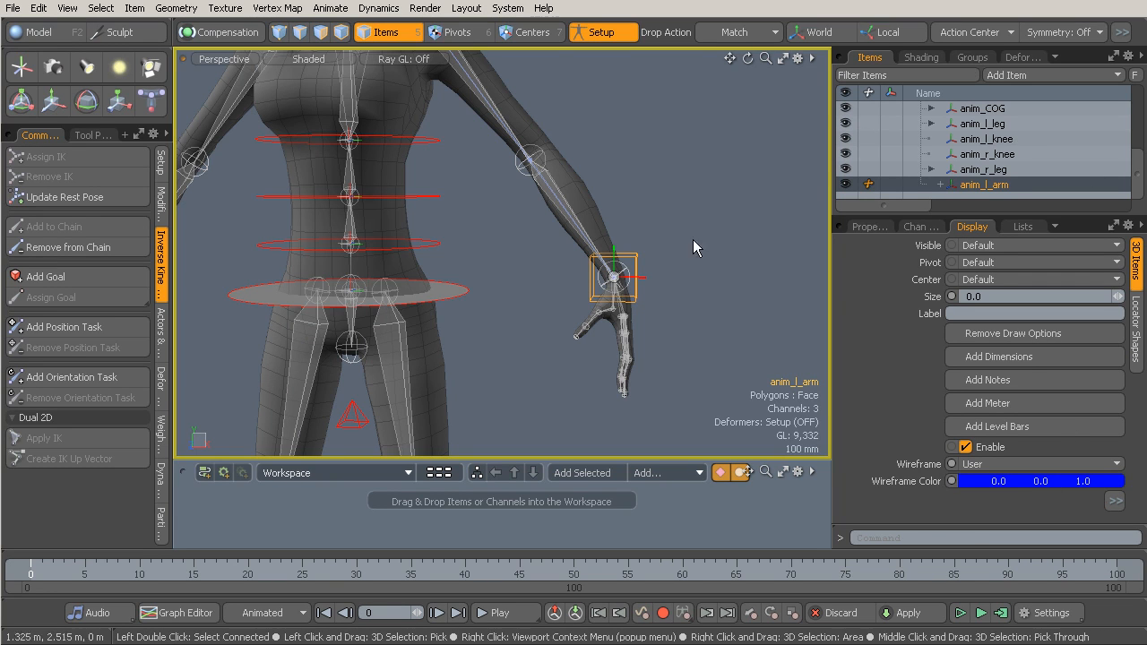
left_click_drag(644, 277, 690, 301, "alt")
left_click(688, 285)
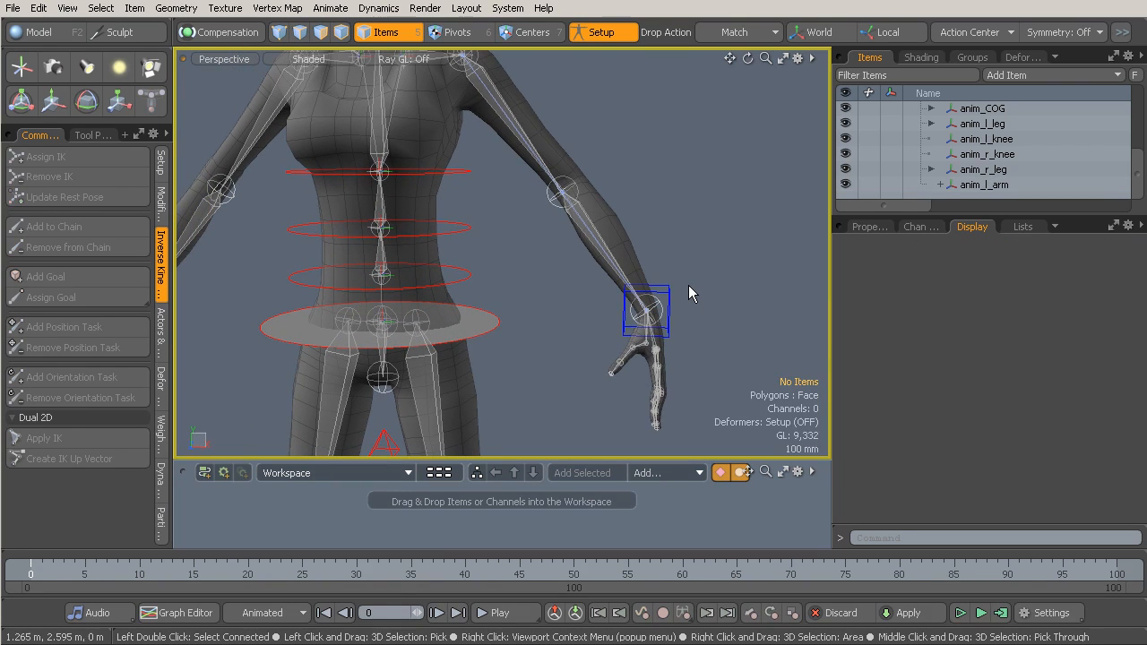
left_click(670, 292)
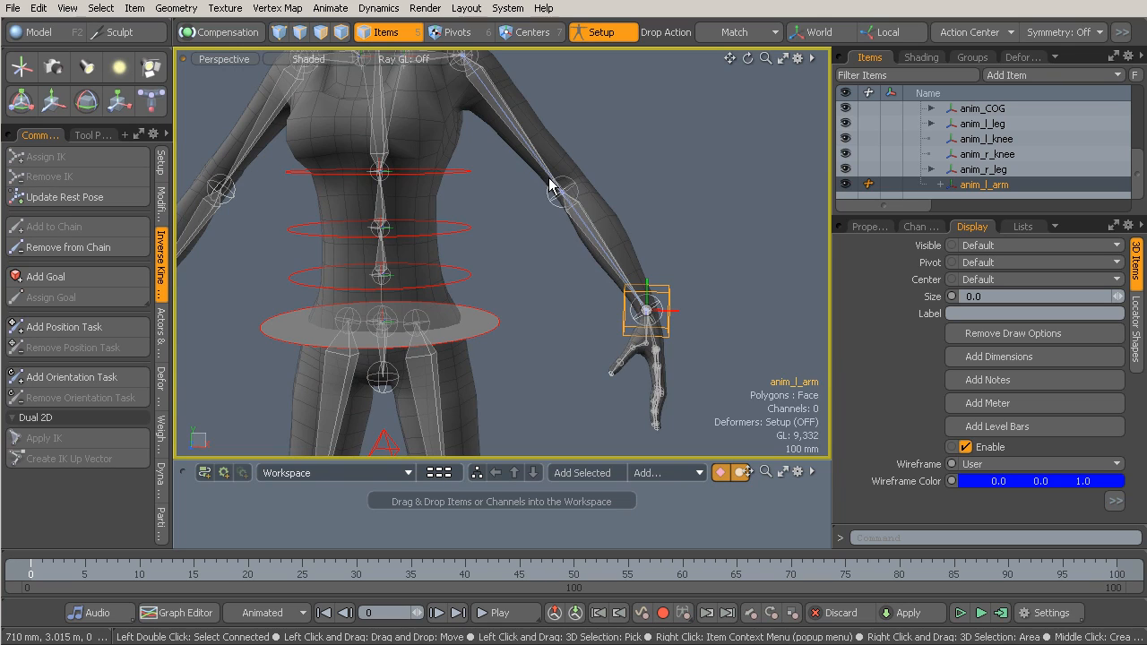
Step: Rename the Dual Joint Planar IK item under anim_l_arm as Dual Joint Planar IK_l_arm
left_click_drag(552, 189, 574, 186, "alt")
left_click_drag(597, 185, 605, 205, "alt+shift")
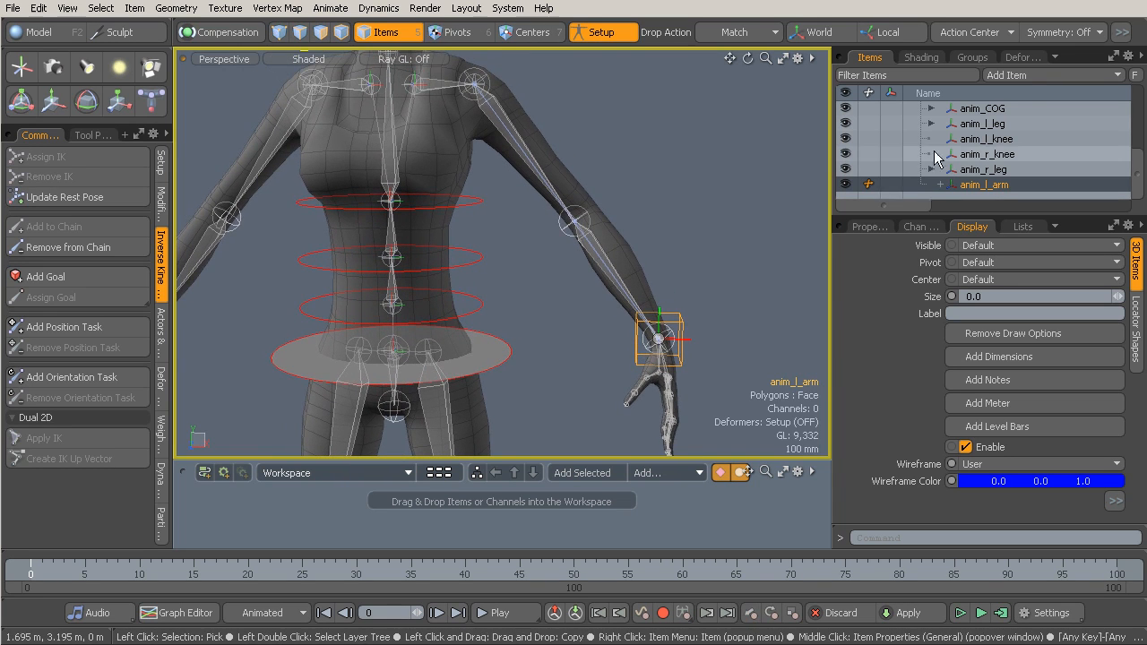
left_click(940, 185)
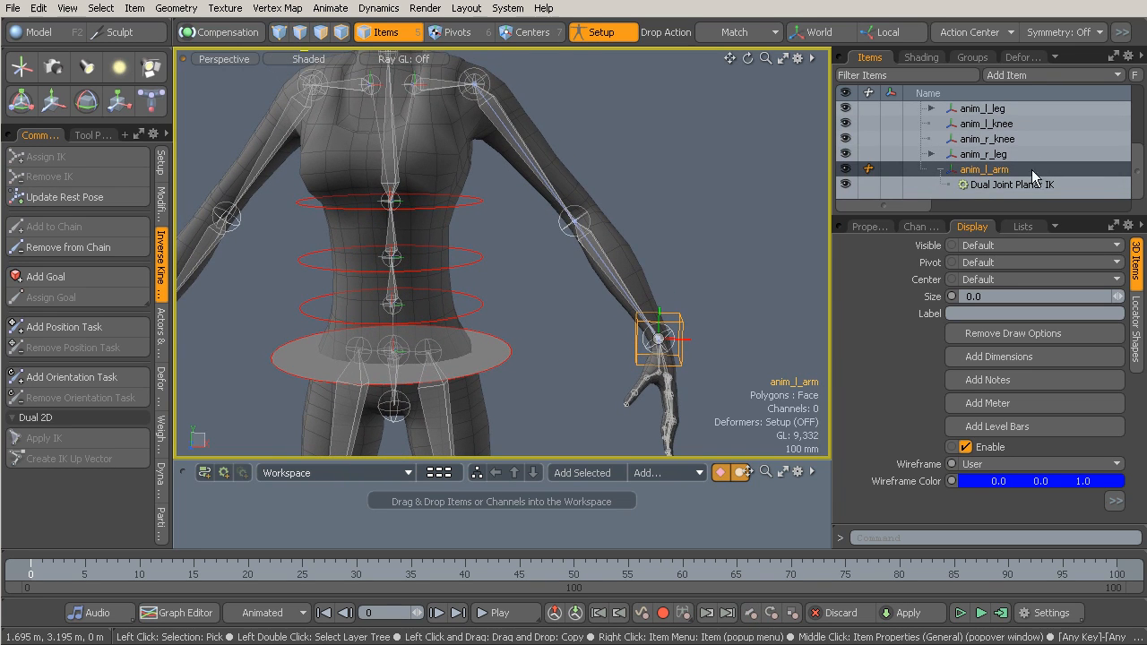
left_click(1015, 186)
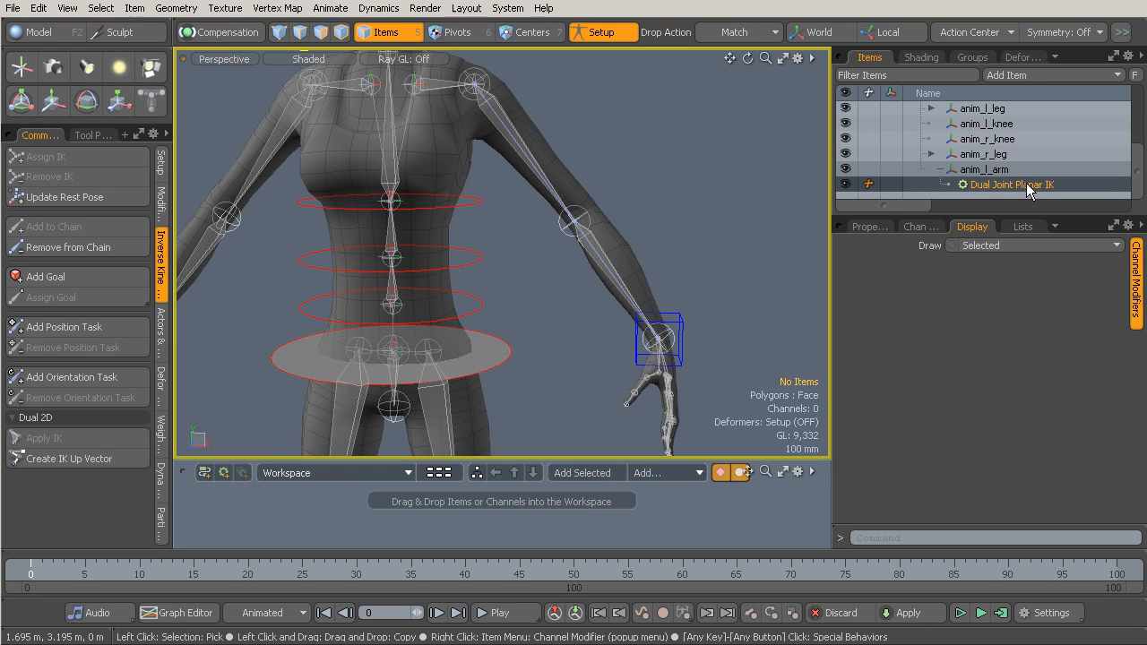
double_click(1029, 185)
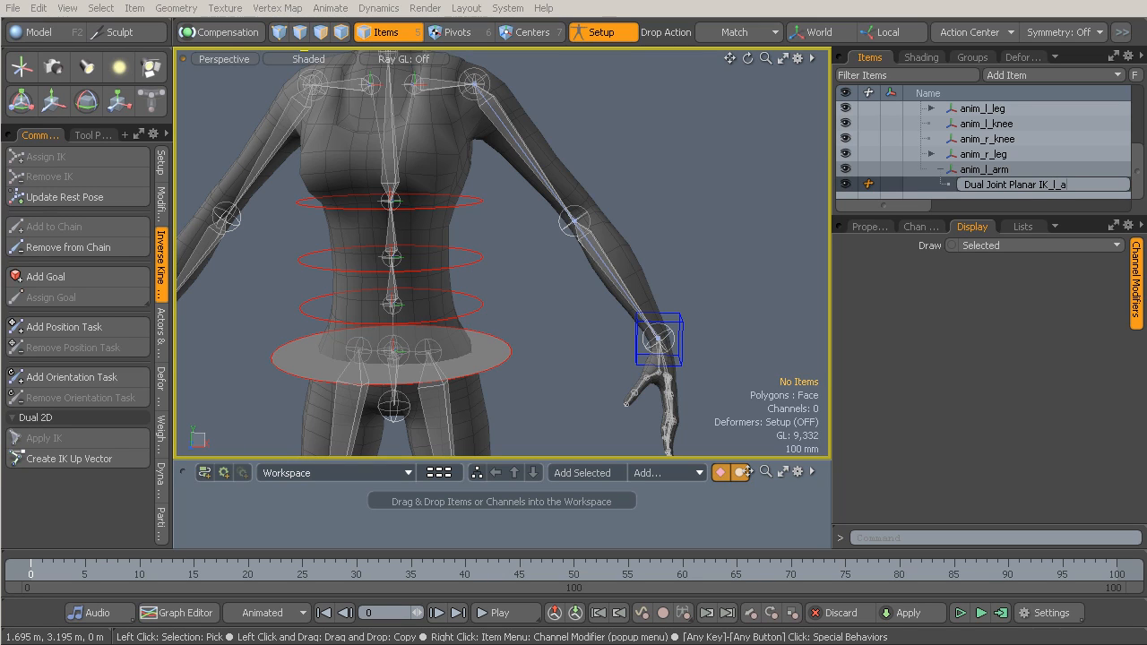
key("Return")
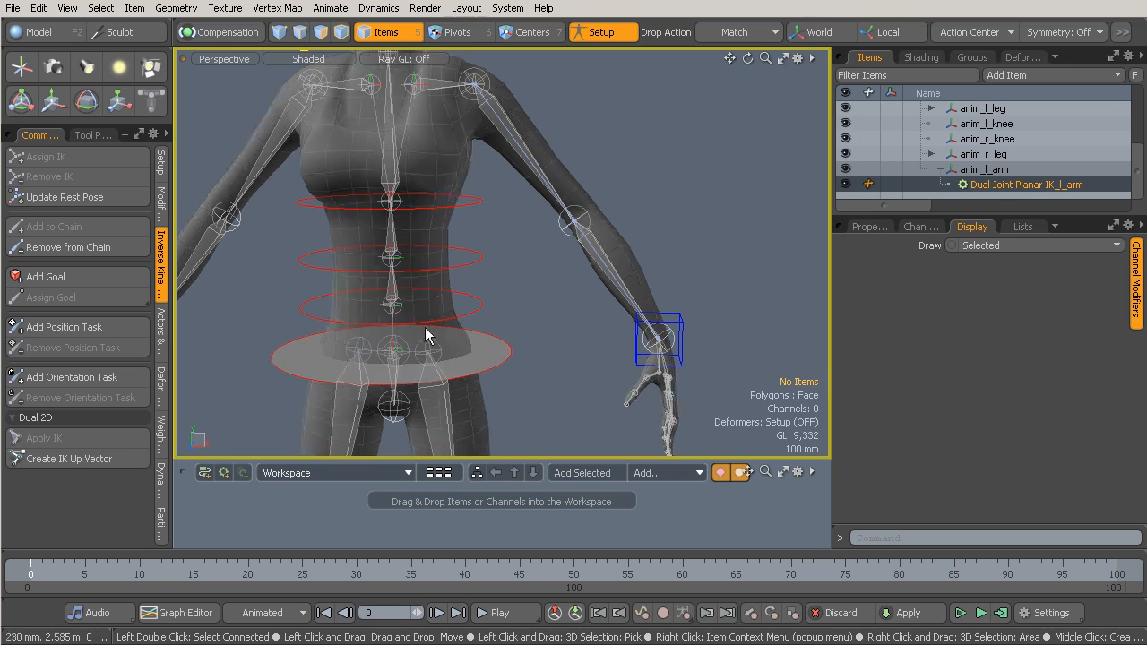
Step: Create an IK up vector for the left arm's planar IK and inspect it up close at the elbow
left_click(59, 459)
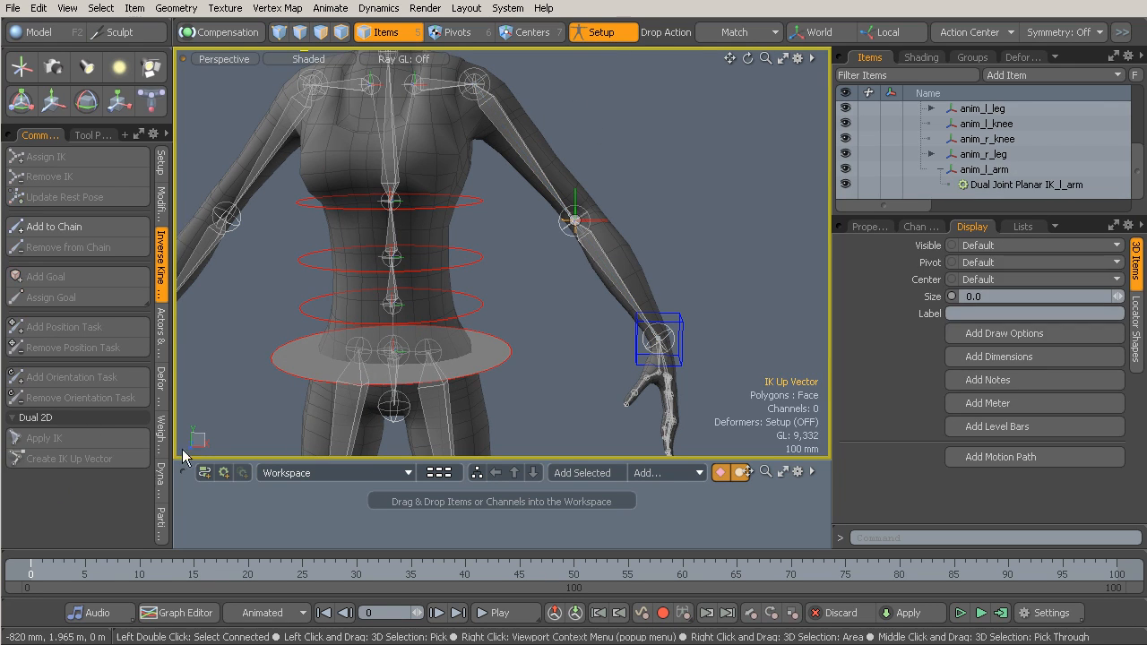
left_click_drag(699, 243, 631, 246, "alt")
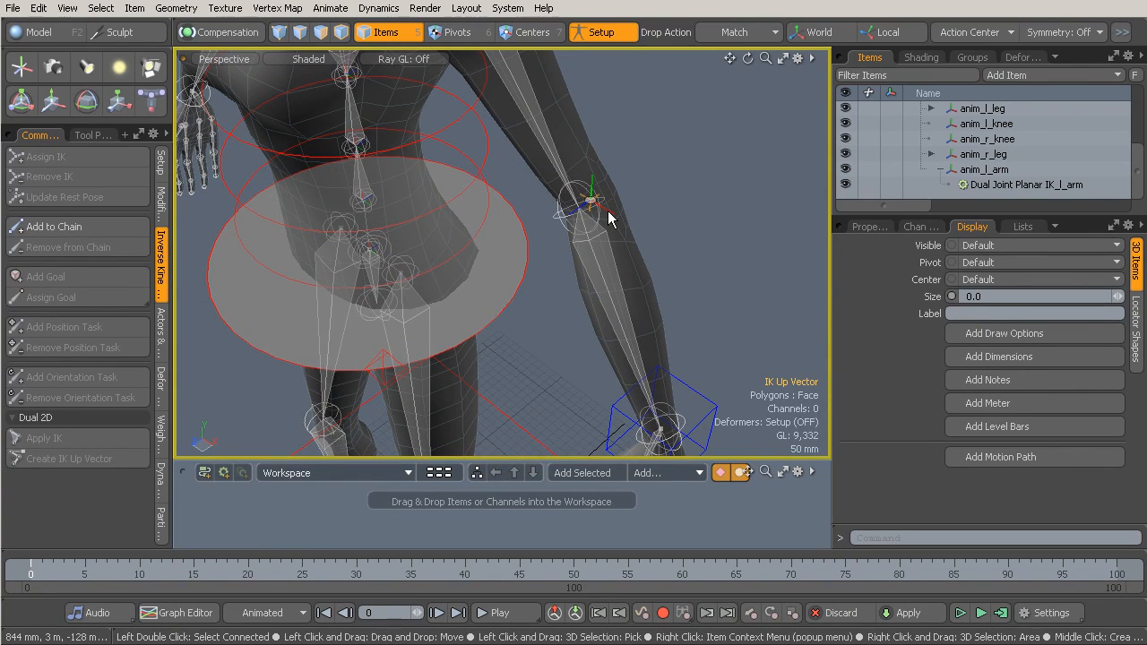
left_click(608, 218)
left_click_drag(608, 218, 626, 230, "alt")
left_click_drag(617, 233, 661, 214, "ctrl+alt")
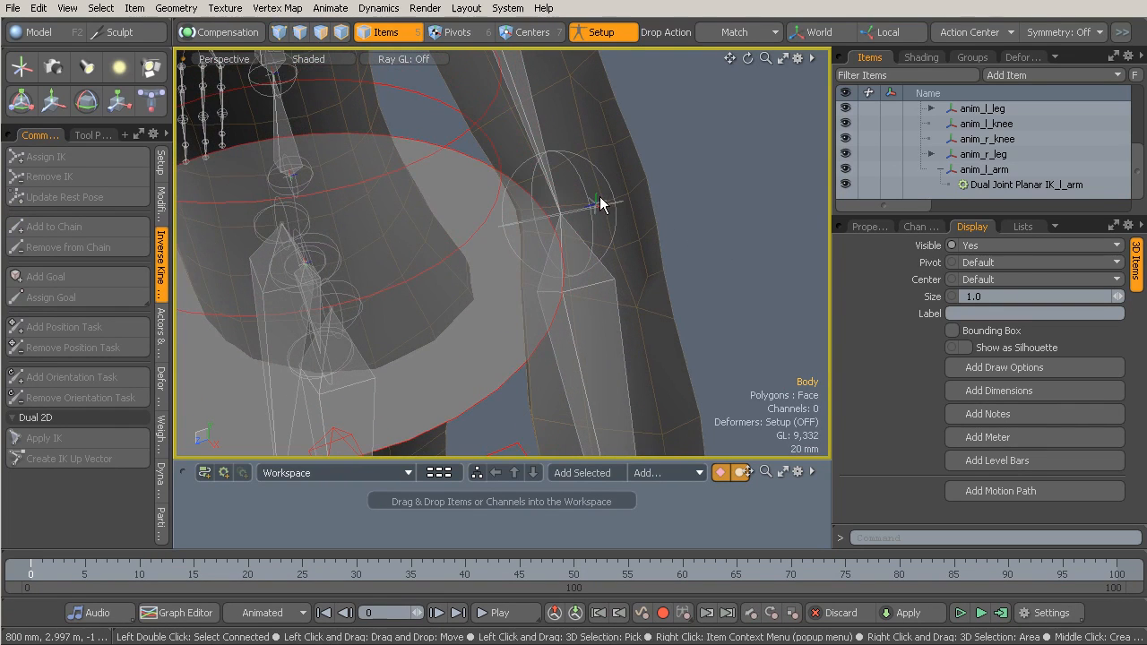
Step: Locate the IK Up Vector under Skeleton_bind_l_shoulder_IKRoot by way of the left shoulder joint, and select it
left_click(527, 117)
left_click_drag(532, 127, 642, 174, "alt")
key("f")
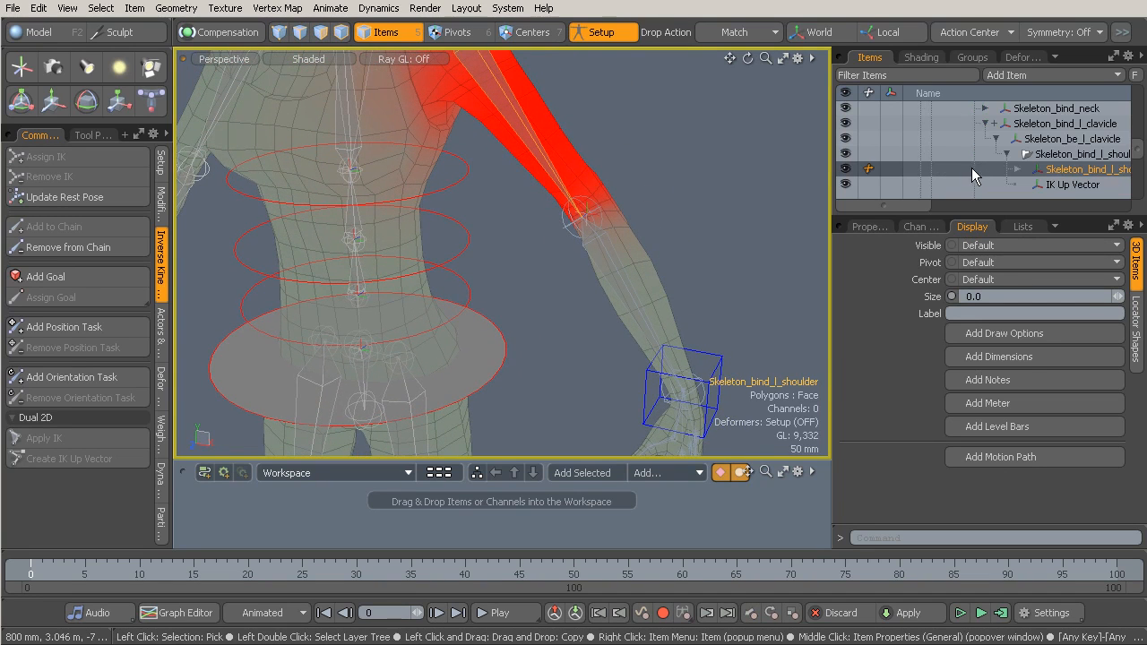
left_click_drag(913, 205, 969, 207)
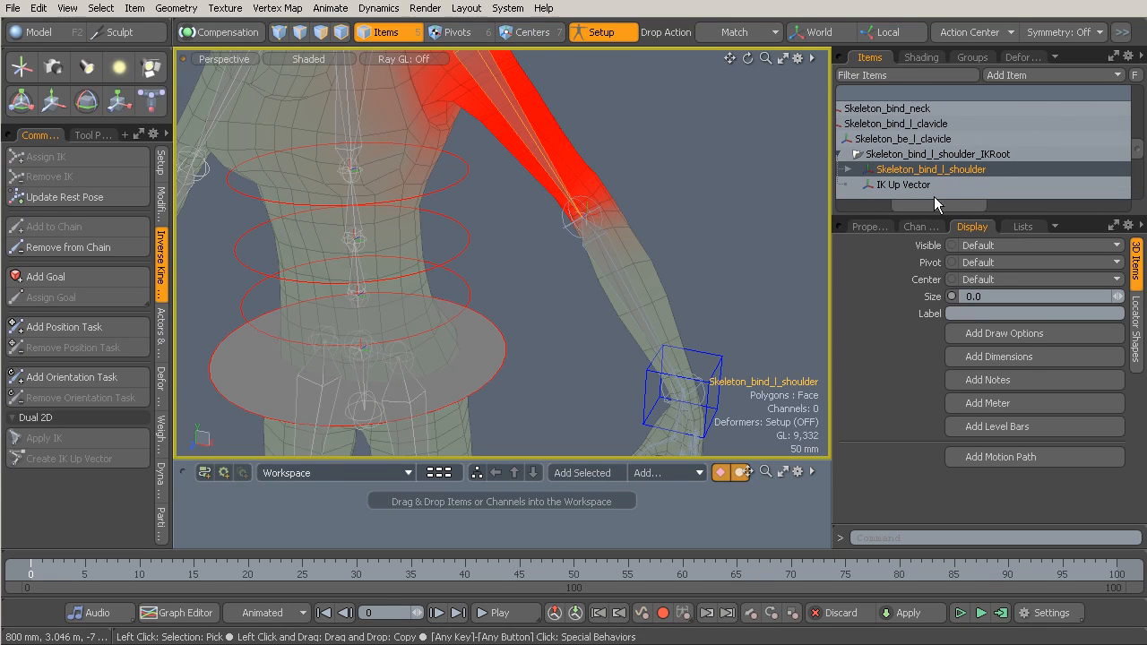
left_click(914, 185)
left_click_drag(931, 203, 918, 205)
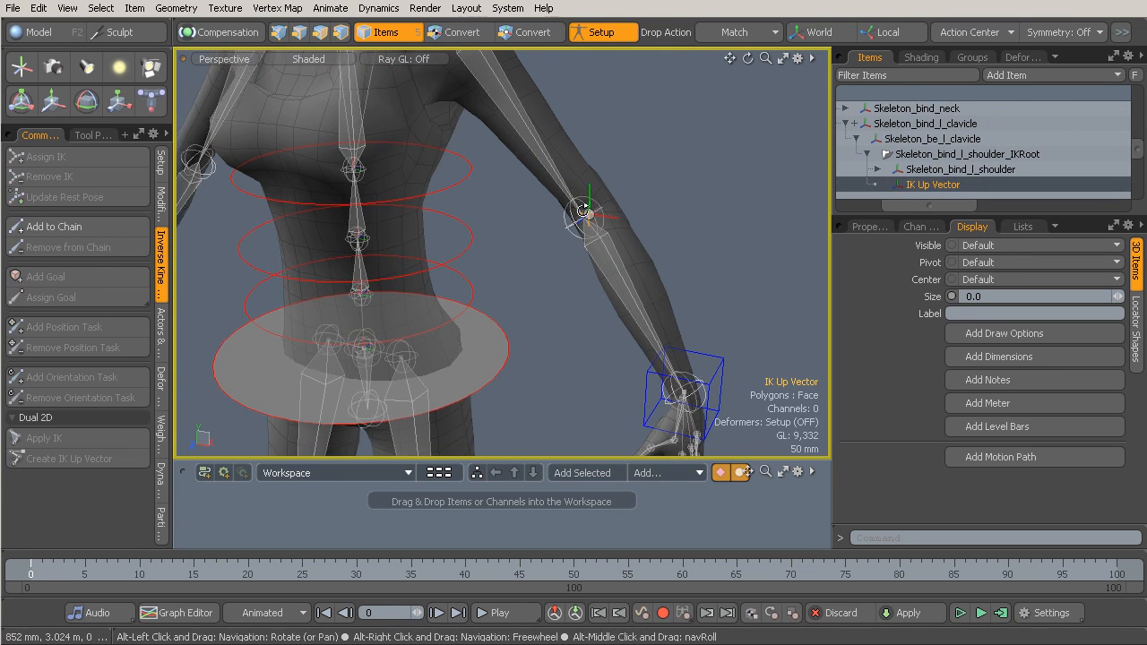
left_click_drag(594, 207, 652, 183, "alt")
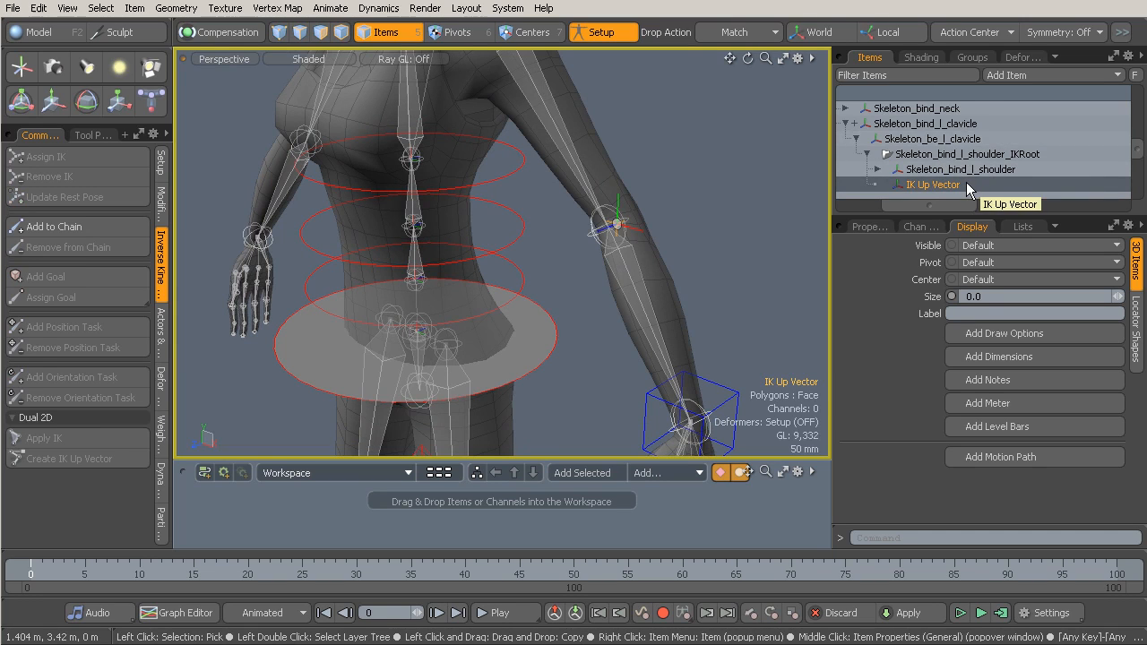
scroll(965, 182, "down", 5)
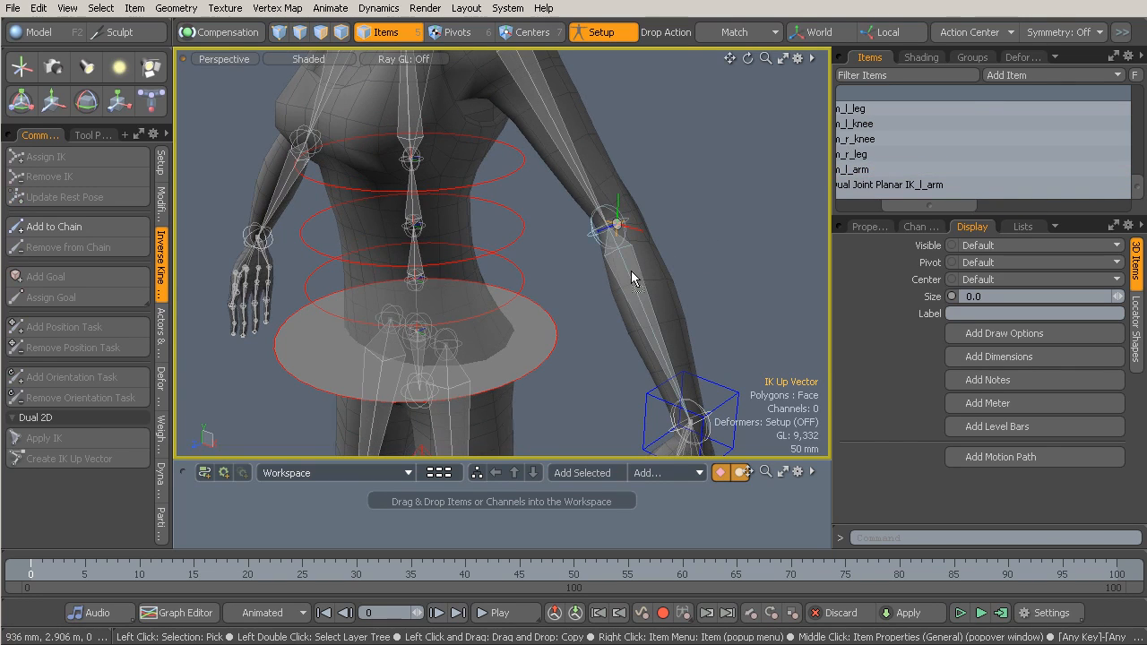
Step: Using the local action axis, move the IK Up Vector away from the left elbow to behind the body
left_click_drag(632, 270, 597, 253, "alt")
key("y")
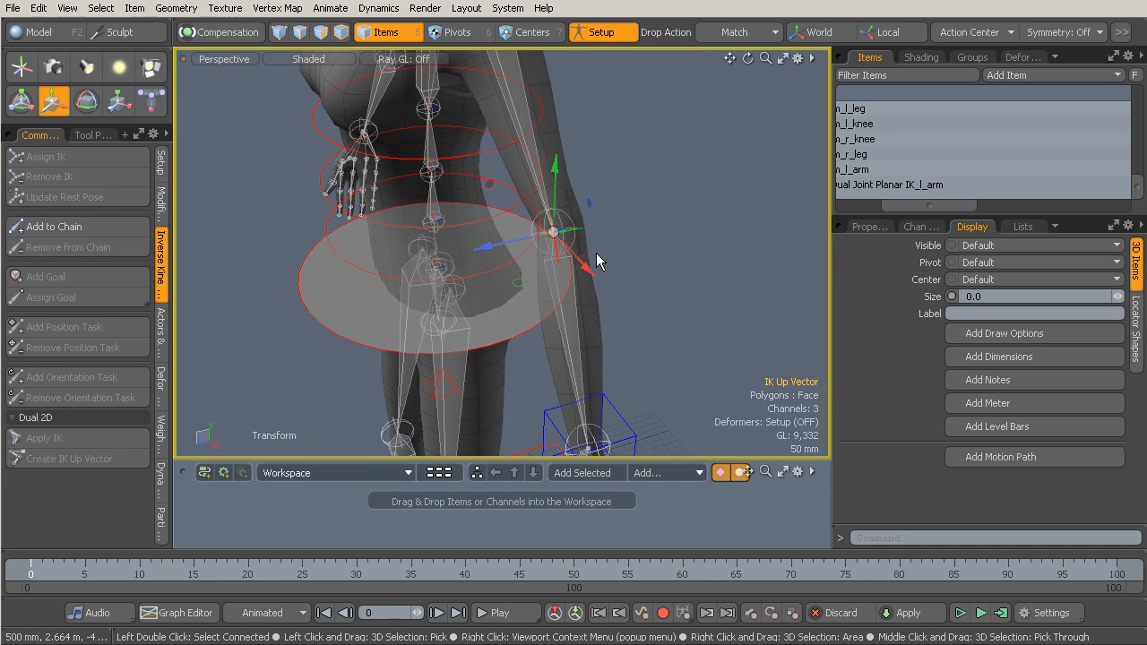
left_click(888, 31)
left_click_drag(680, 214, 826, 201, "alt")
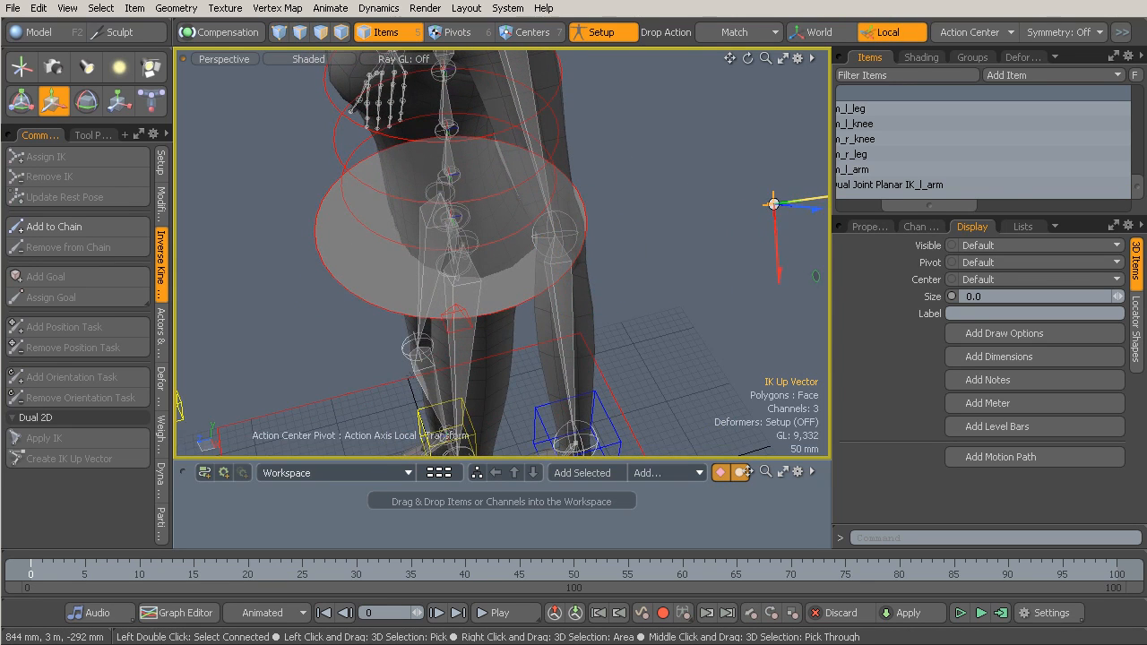
left_click_drag(715, 207, 664, 237, "alt")
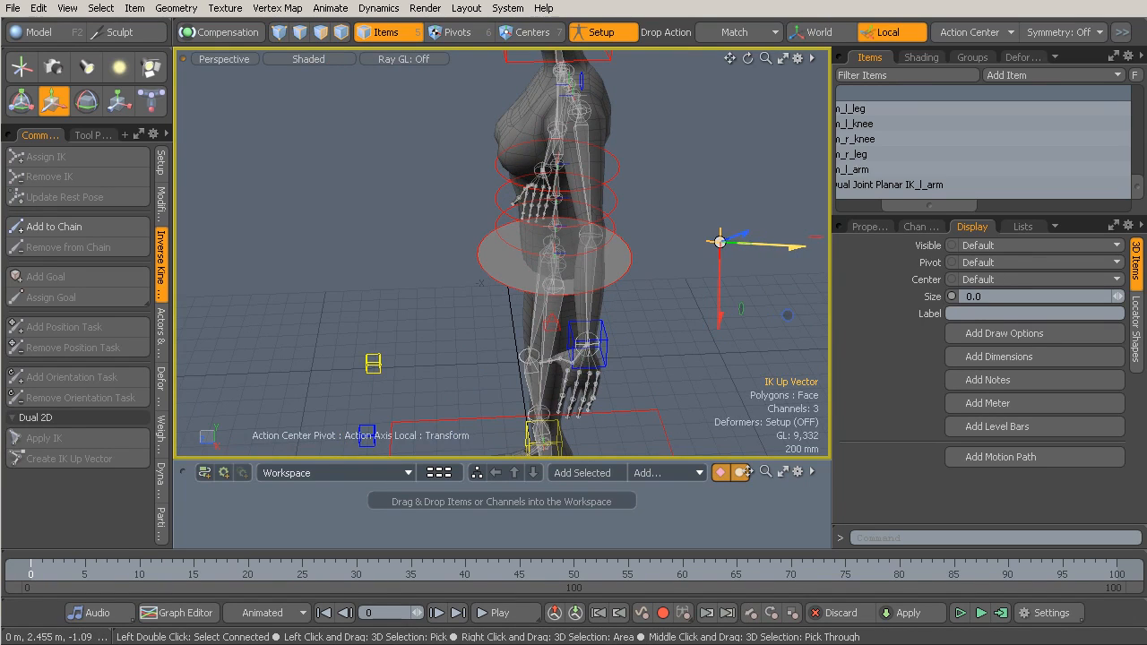
Step: Fine-tune the IK Up Vector's position behind the left arm along its local axes, checking from several sides, and turn setup mode off
left_click_drag(793, 245, 823, 248)
left_click_drag(719, 241, 670, 347, "alt")
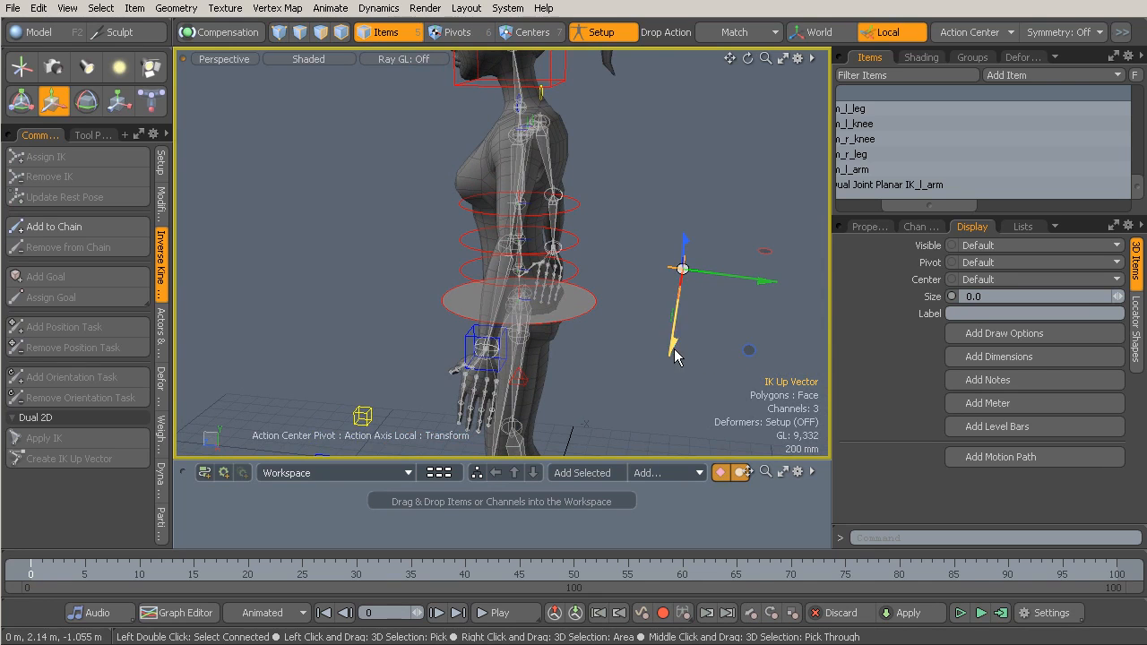
left_click_drag(768, 294, 537, 203, "alt")
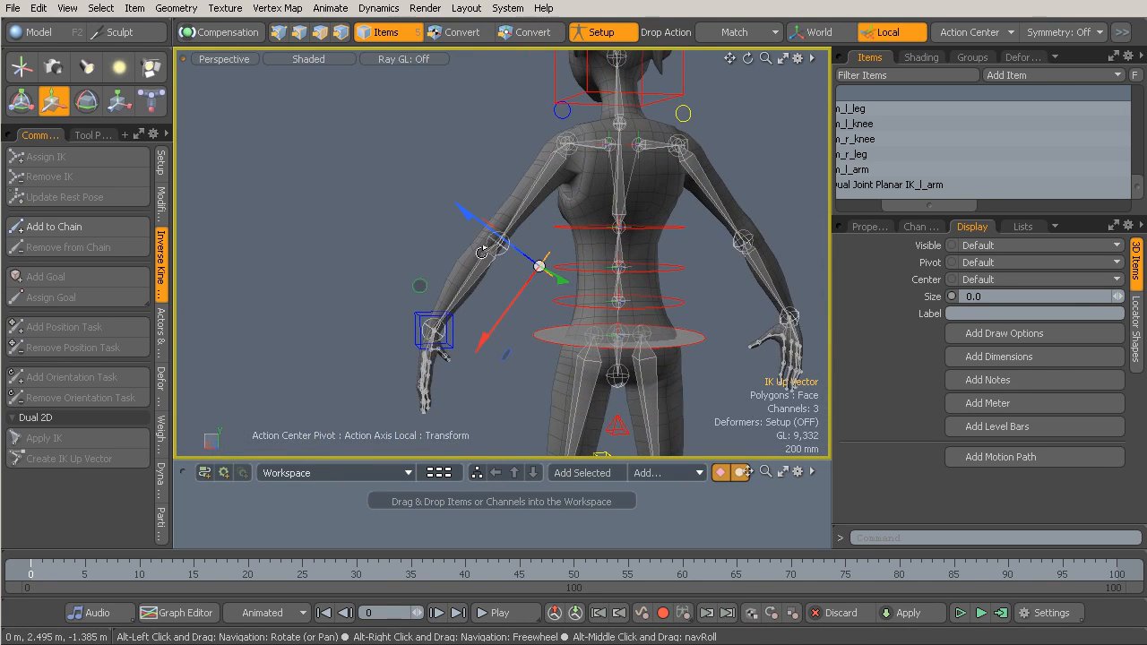
left_click_drag(447, 286, 699, 316, "alt")
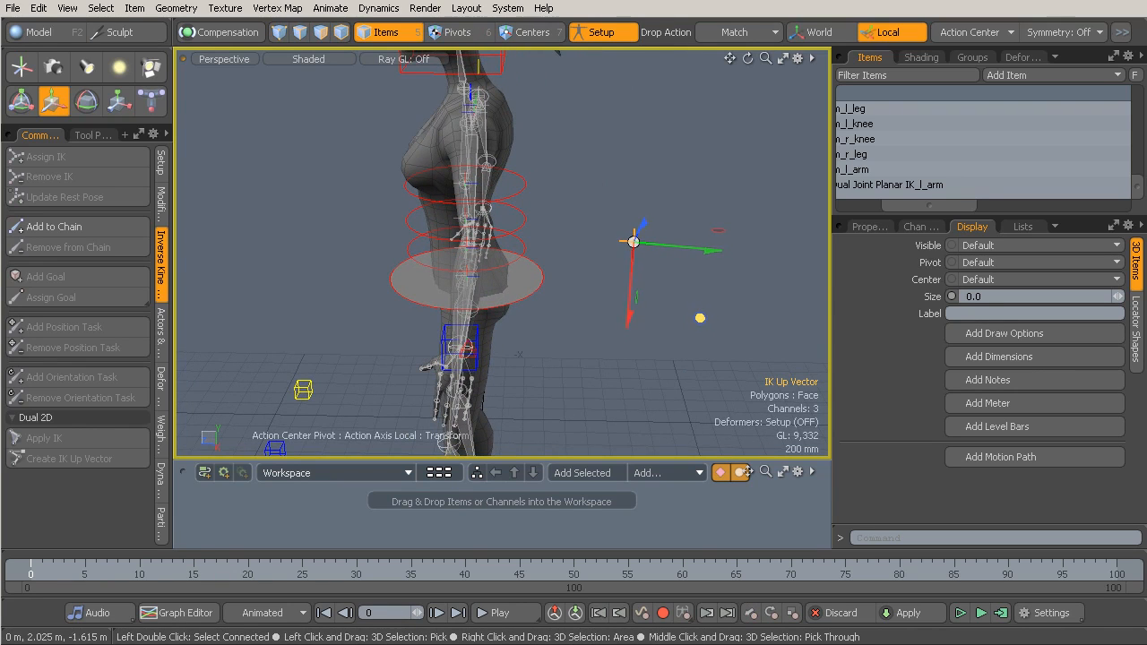
left_click_drag(645, 315, 717, 272, "alt")
left_click_drag(619, 295, 609, 257, "ctrl+alt")
left_click_drag(609, 257, 622, 240, "alt")
left_click_drag(622, 240, 652, 304, "alt+shift")
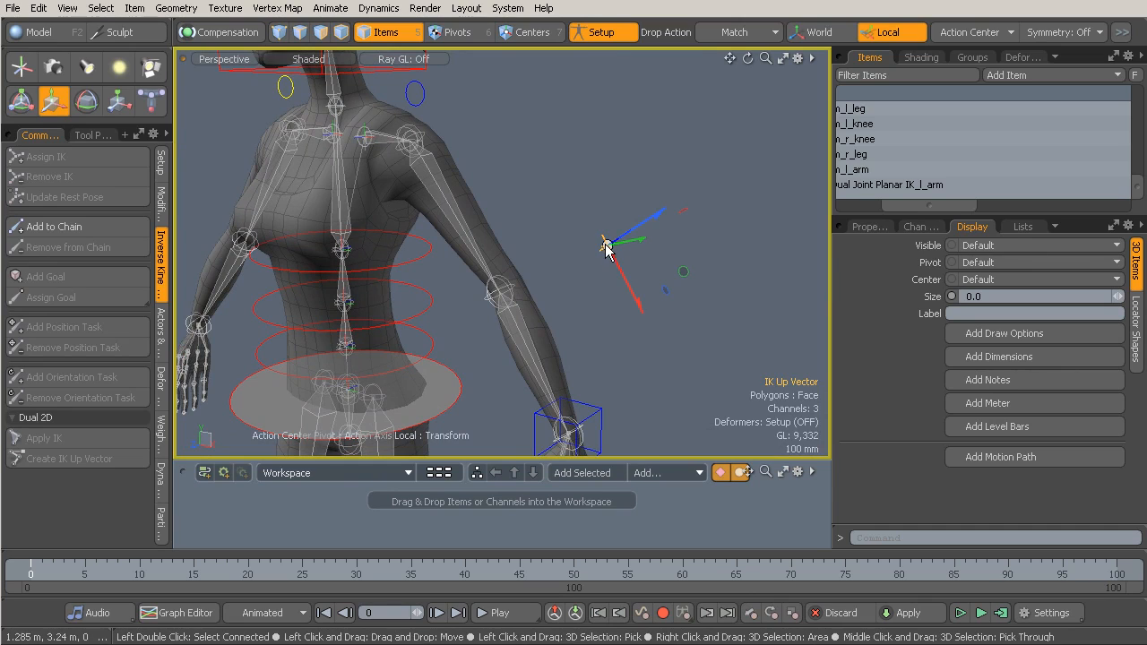
left_click(598, 34)
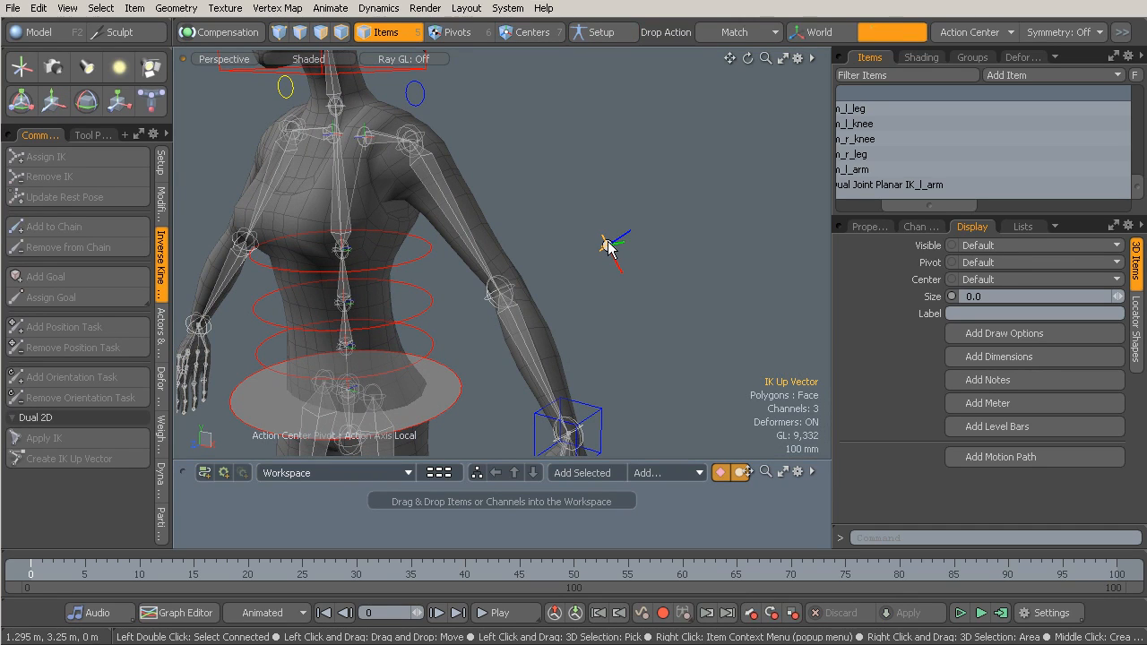
key("y")
left_click_drag(645, 246, 793, 166, "alt")
key("ctrl+z")
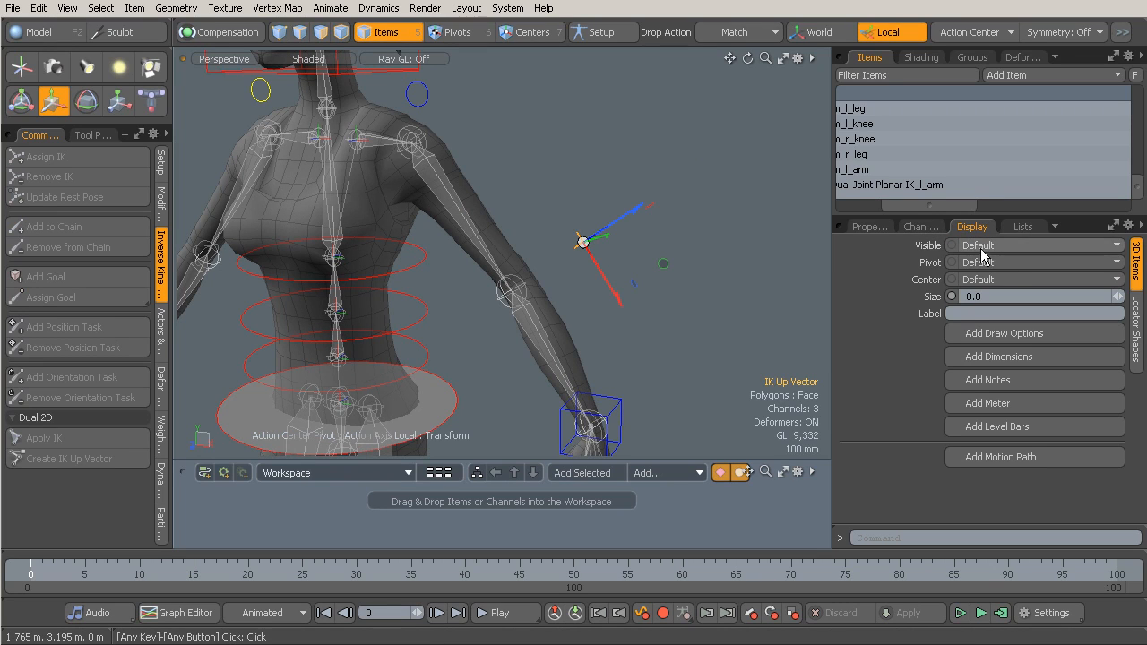
Step: Delete the Rotation transform from the IK Up Vector's channels
left_click(920, 228)
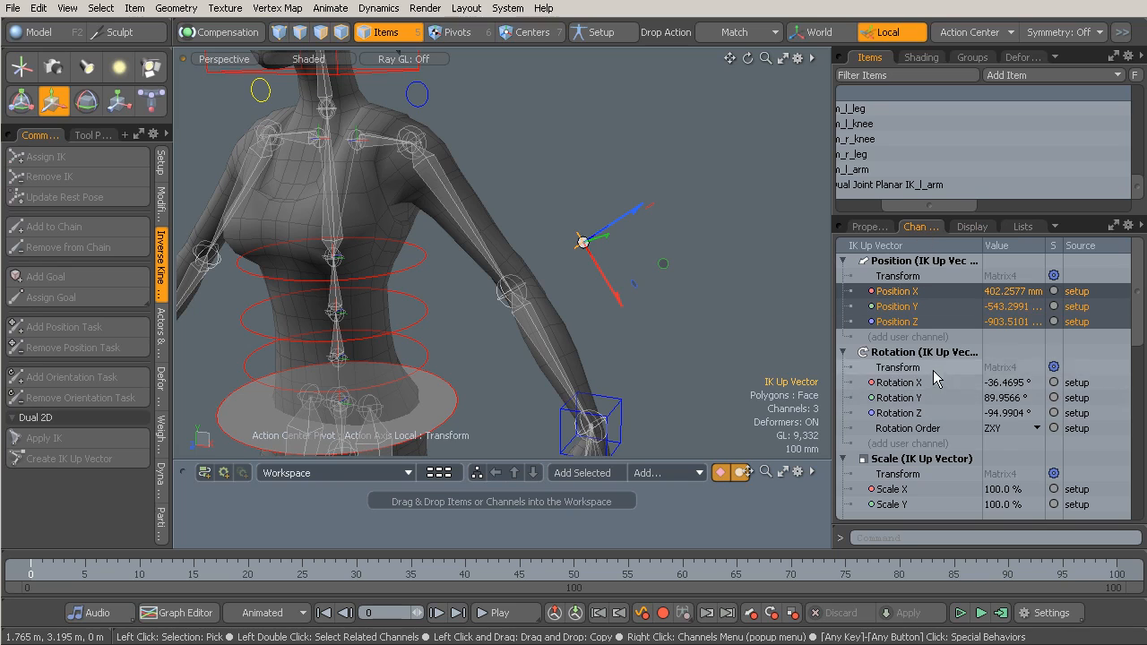
left_click(907, 354)
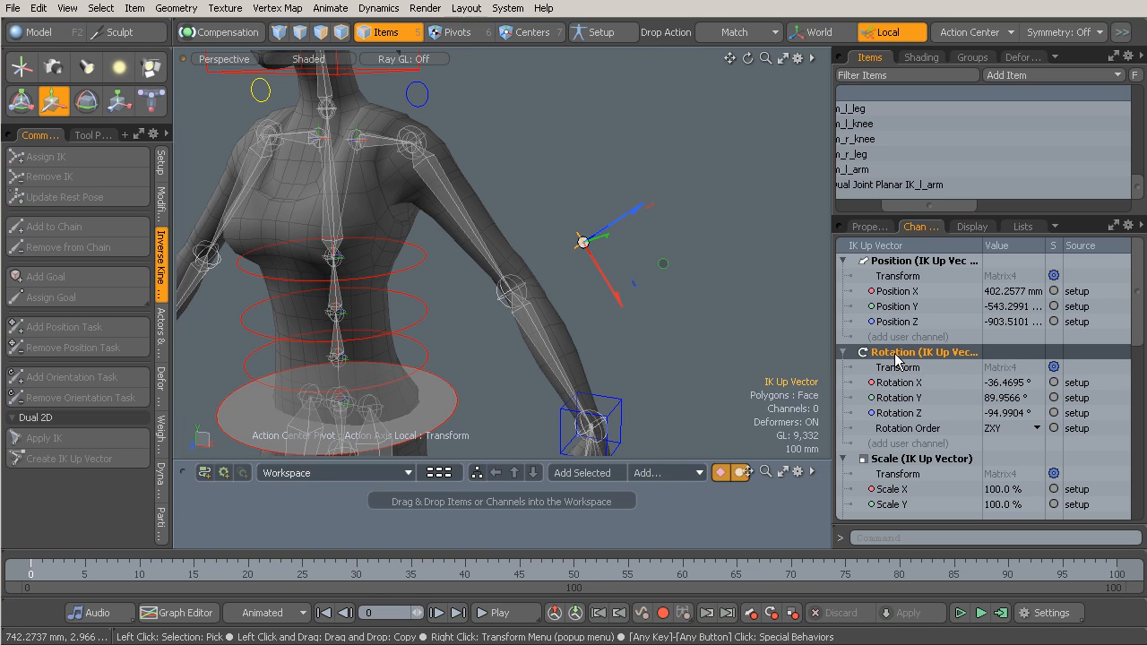
key("Delete")
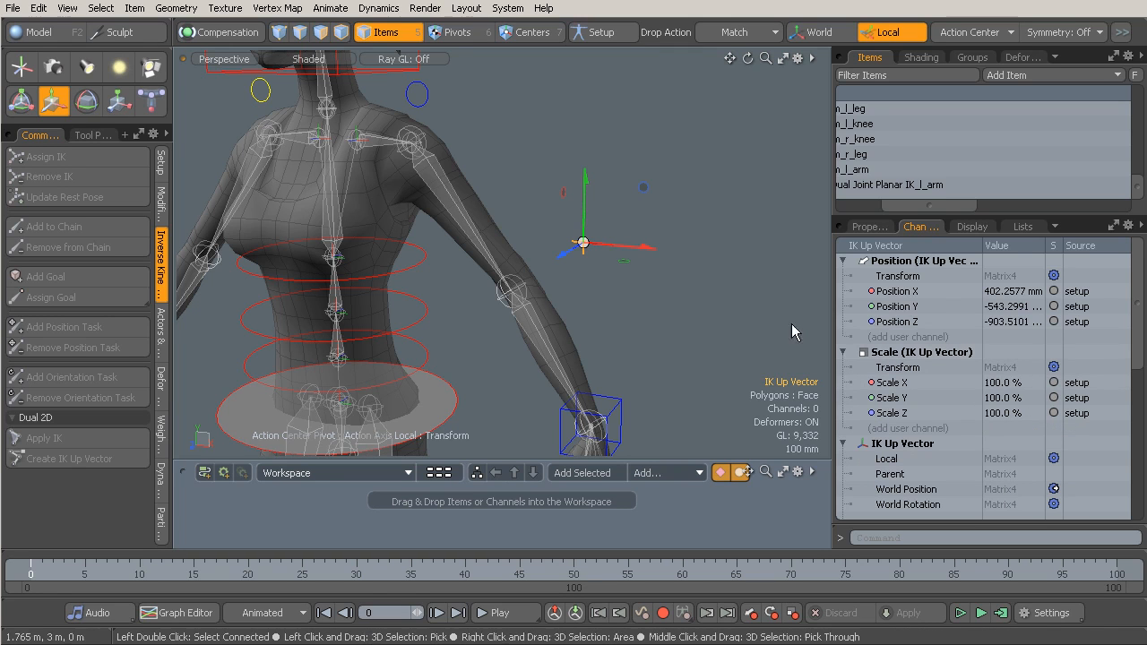
left_click_drag(538, 282, 637, 249, "alt")
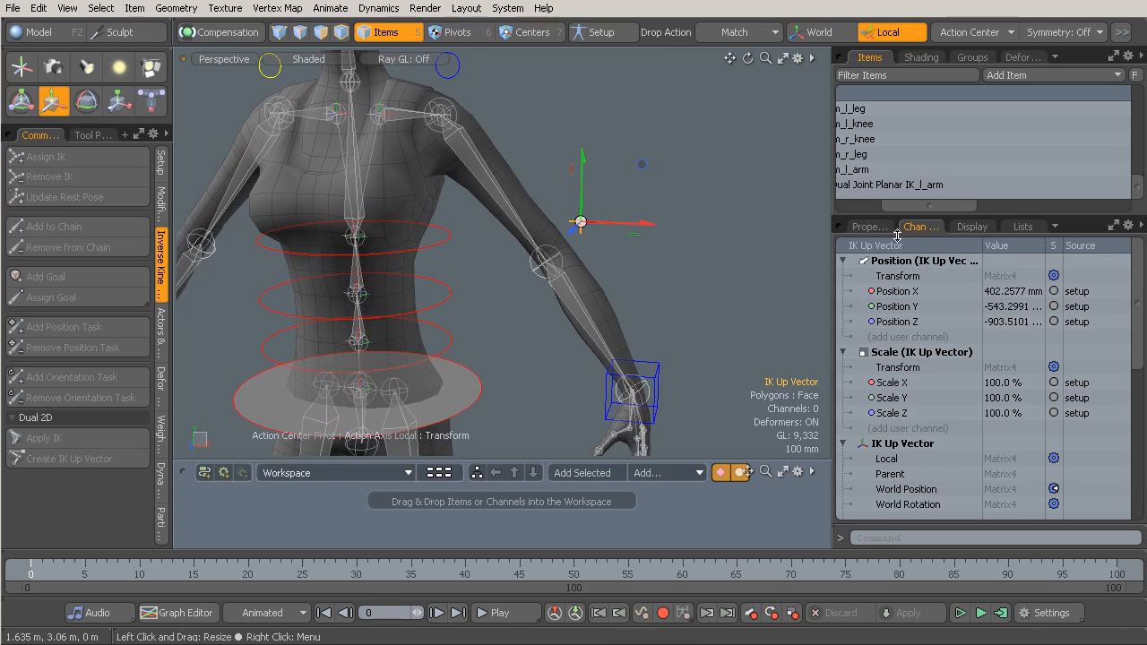
Step: Switch the IK Up Vector's locator display from the default to a custom shape
left_click(967, 227)
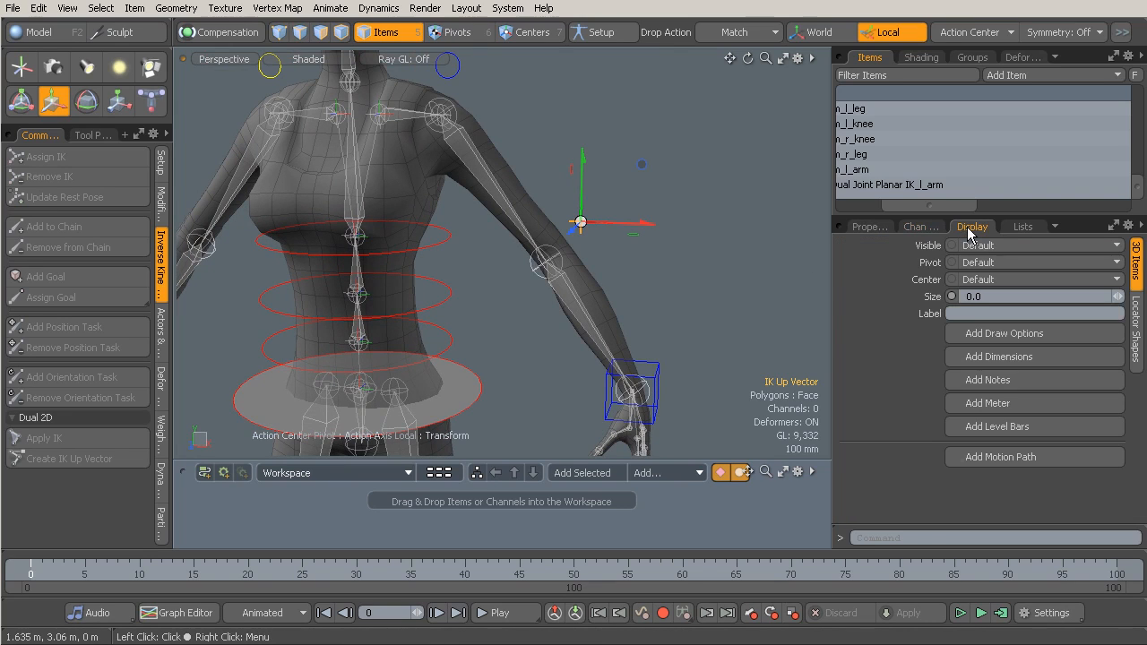
left_click(1135, 333)
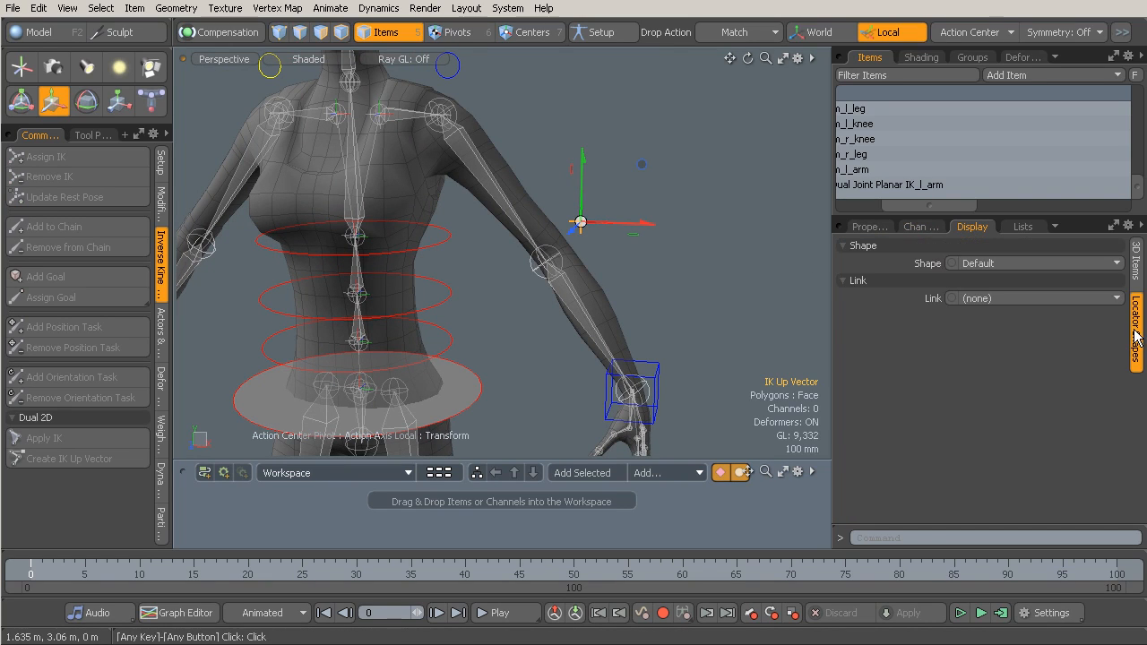
left_click(1012, 263)
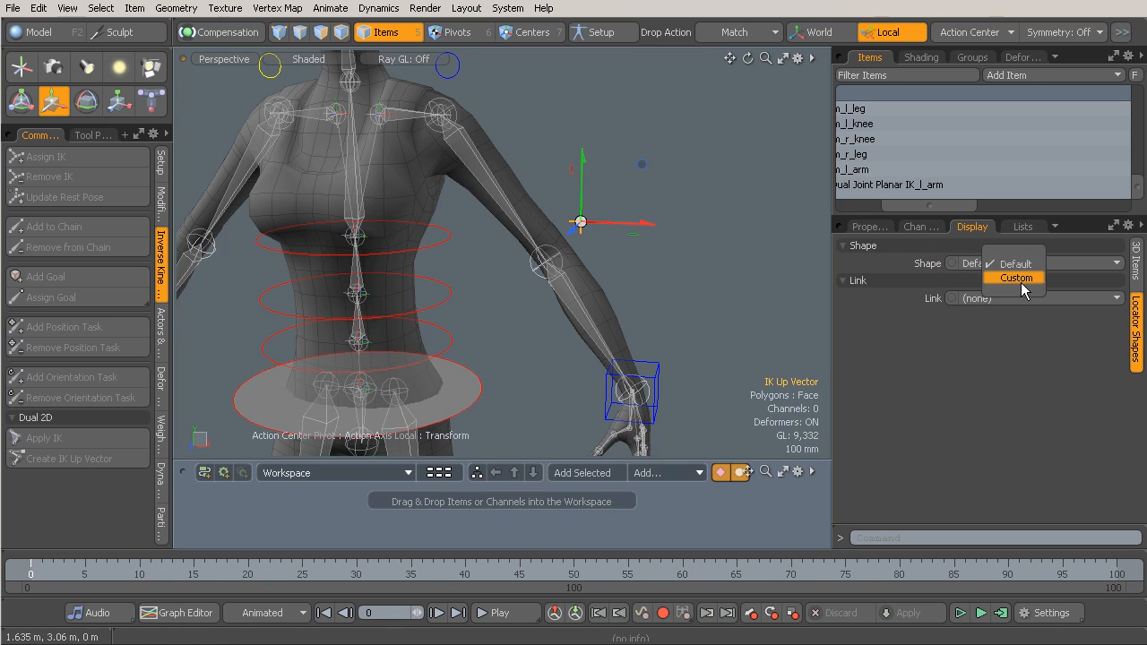
left_click(1022, 285)
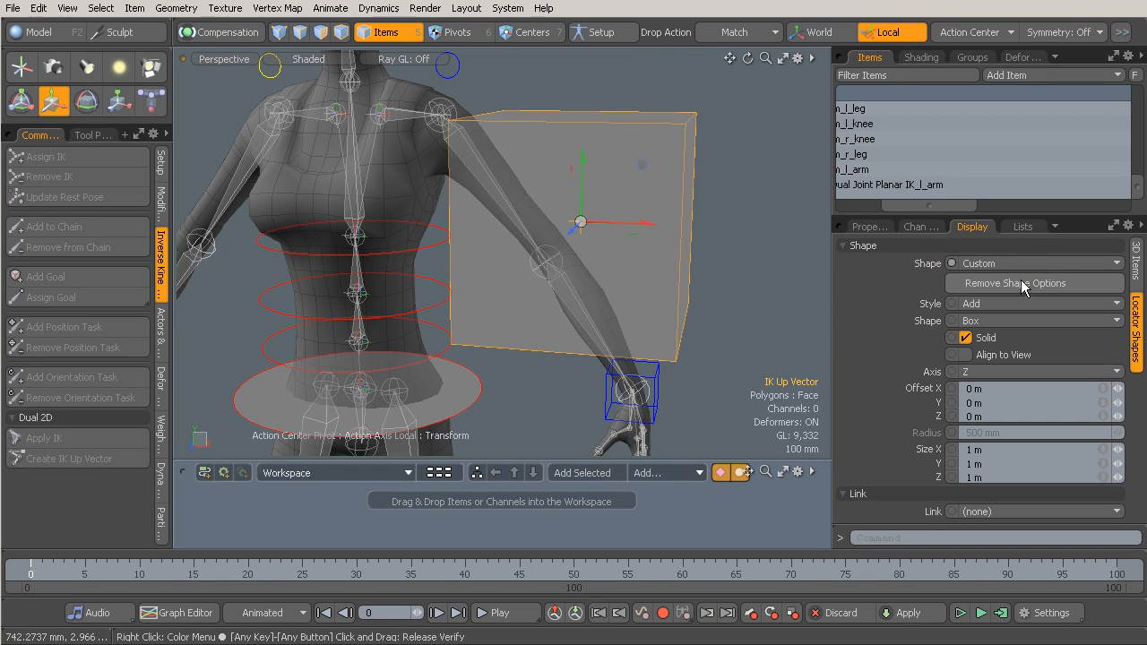
scroll(705, 364, "down", 5)
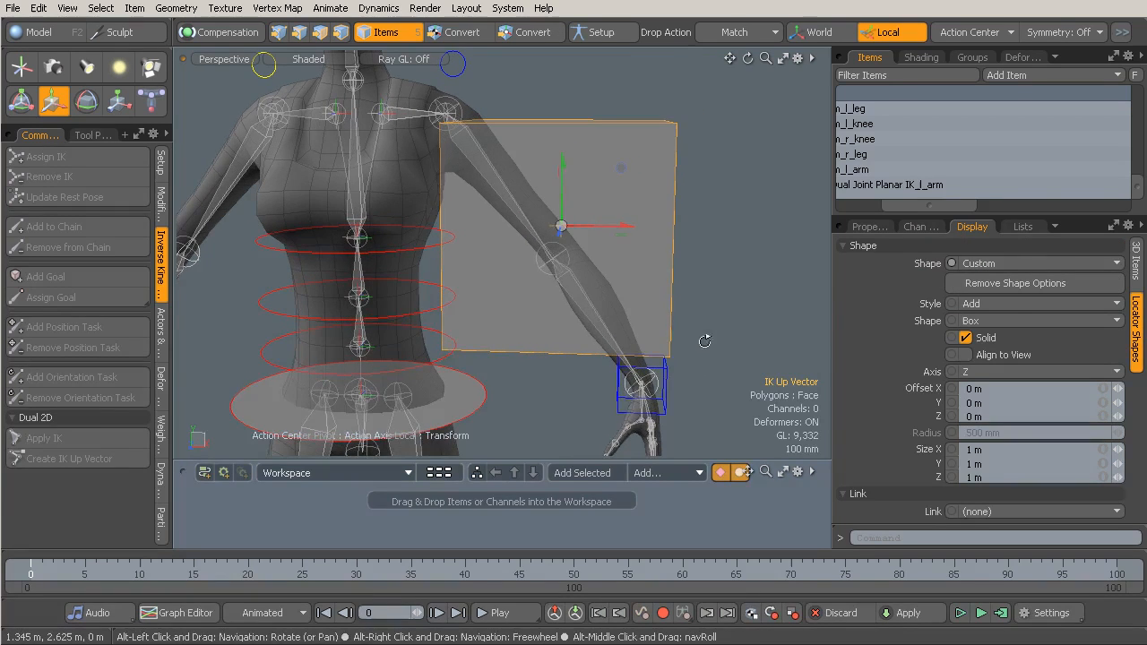
left_click_drag(671, 343, 657, 324, "alt+shift")
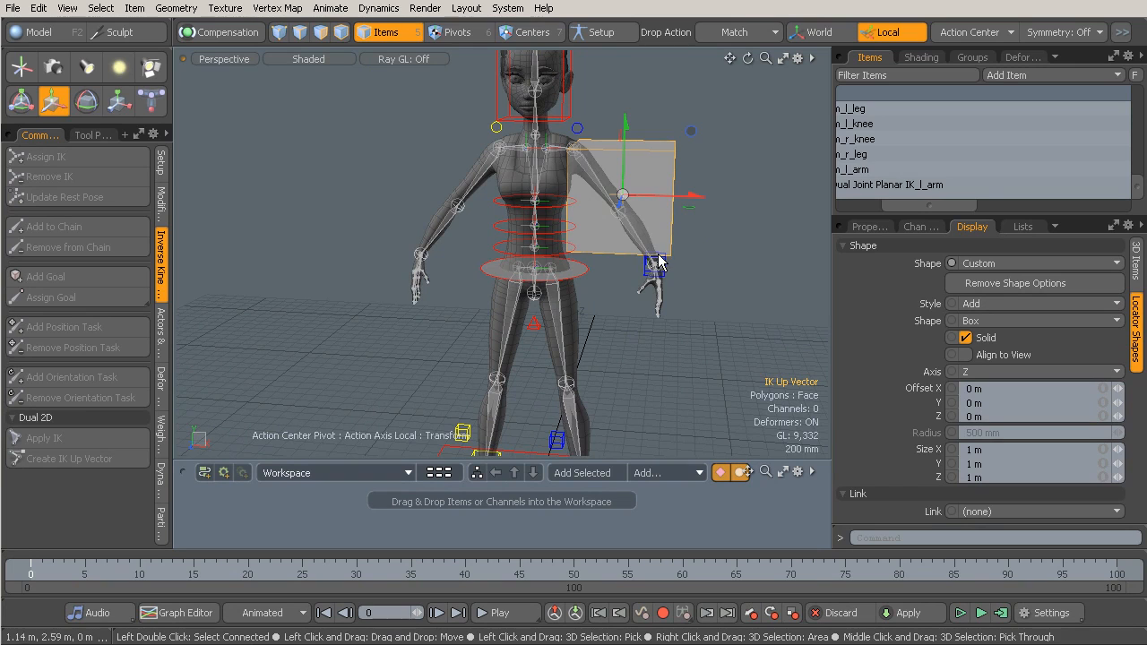
left_click_drag(659, 279, 690, 282, "ctrl+alt")
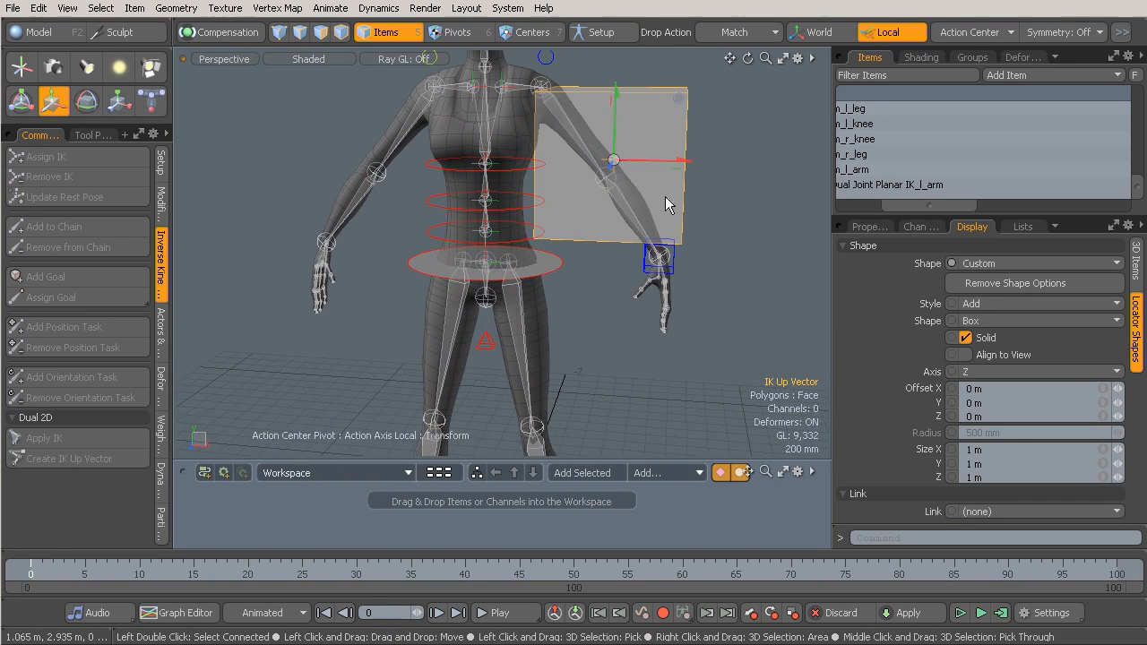
Step: Keep the IK Up Vector's shape as Box, turn Solid off, and set its X, Y and Z size to 130 mm
left_click(1001, 321)
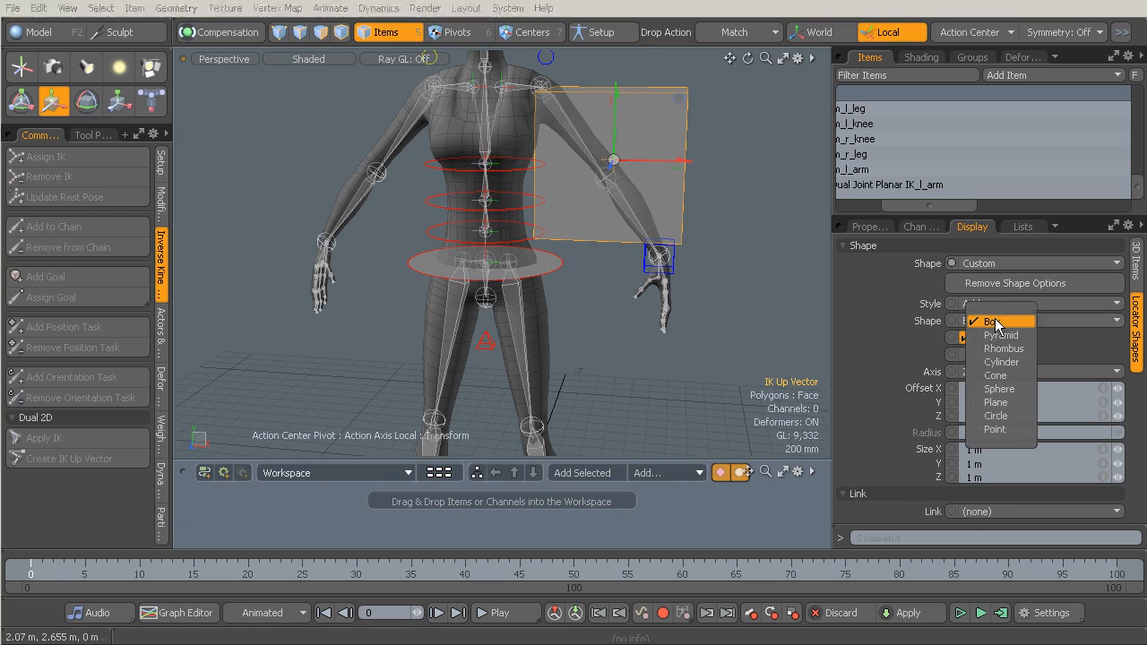
left_click(994, 321)
left_click(964, 338)
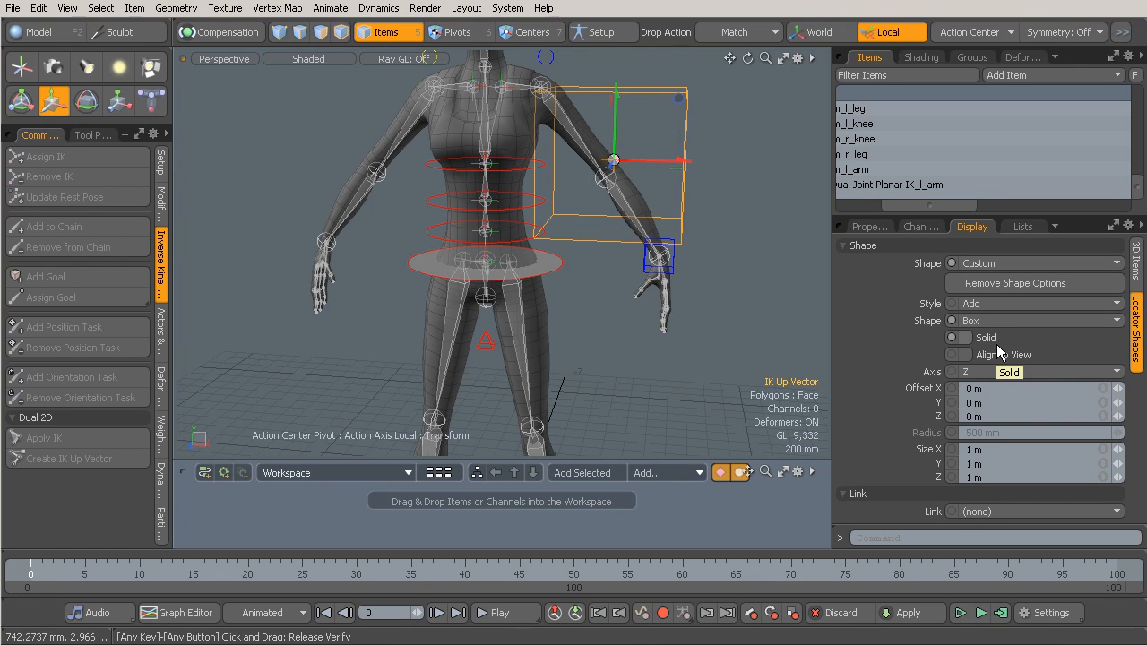
left_click(1106, 450)
left_click_drag(1119, 455, 1066, 456)
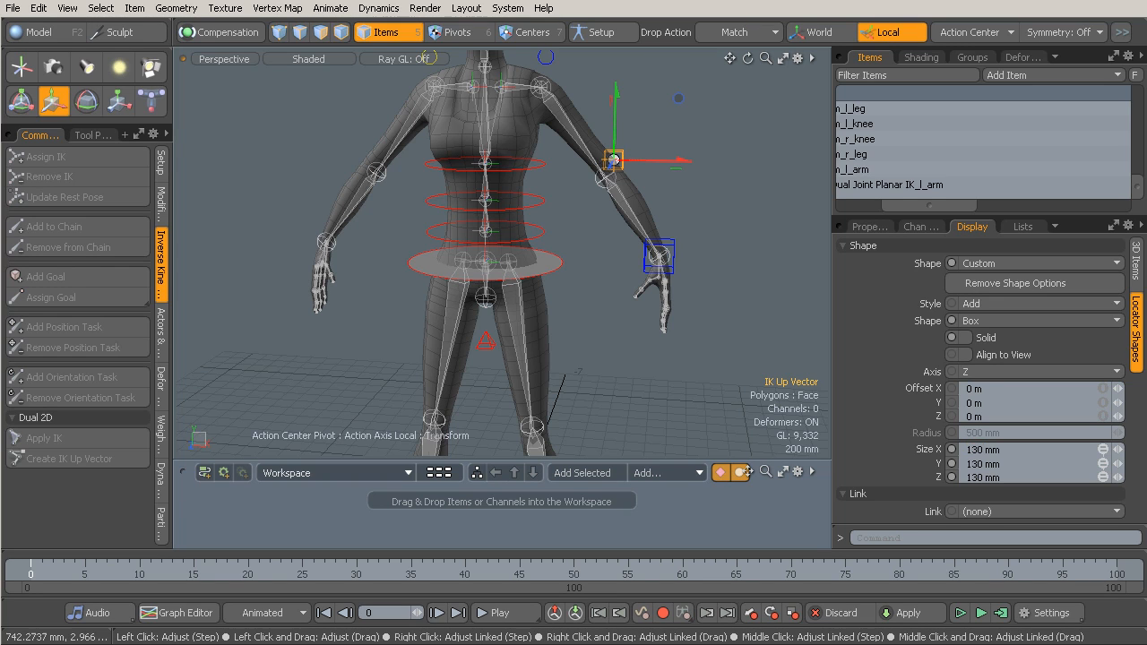
Step: Set the IK Up Vector's custom shape style to Replace
left_click_drag(705, 248, 657, 290, "alt")
scroll(656, 290, "up", 3)
left_click(981, 303)
left_click(994, 313)
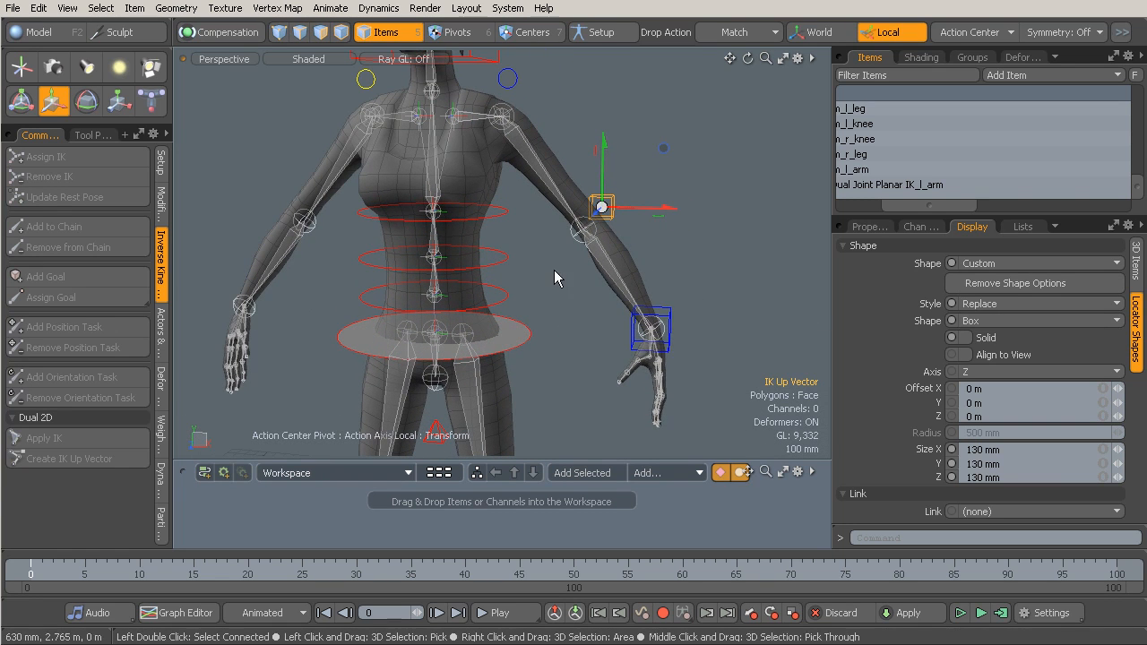
left_click_drag(807, 315, 694, 264, "alt")
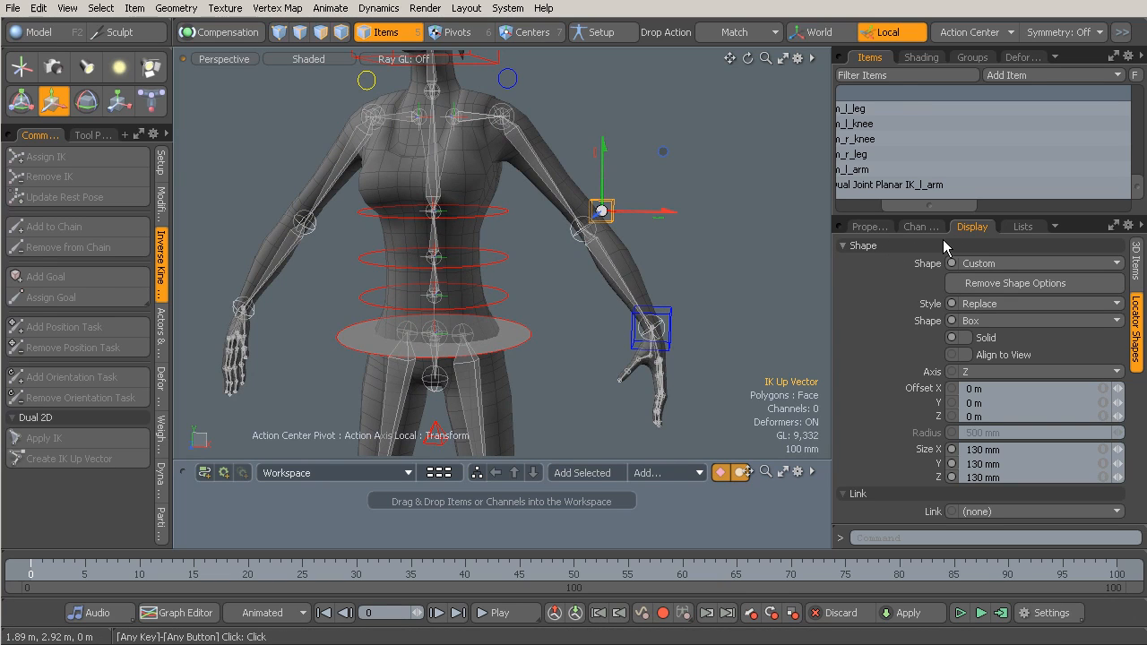
Step: Add draw options to the IK Up Vector and give it a User wireframe in blue (0.0, 0.0, 1.0)
left_click(1135, 259)
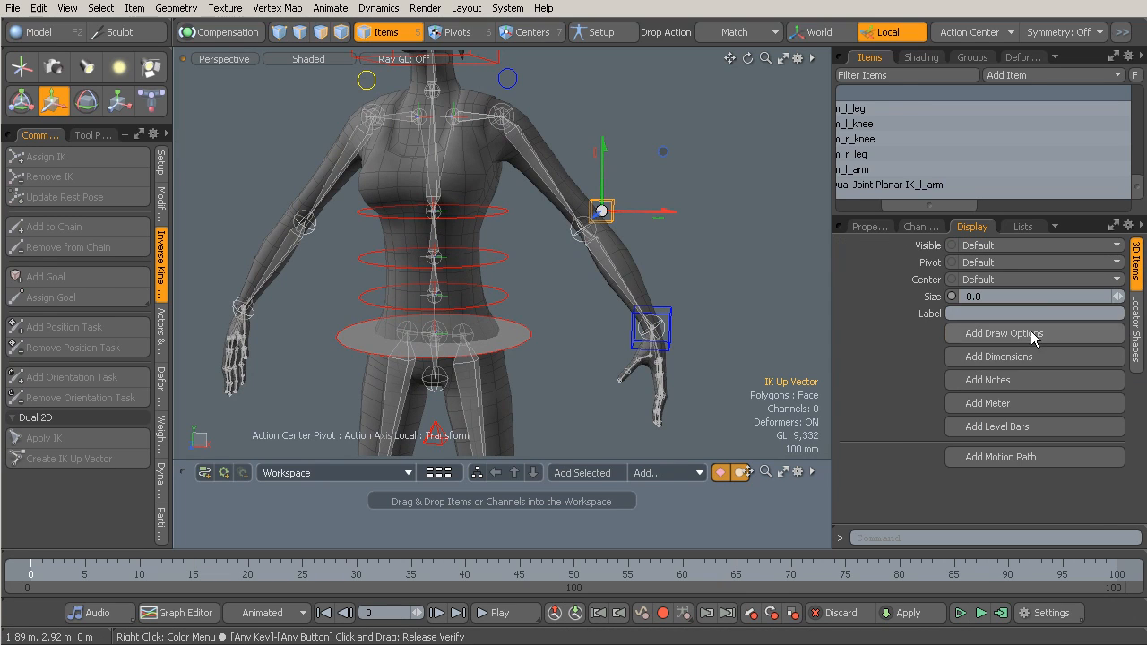
left_click(1032, 336)
left_click(1030, 464)
left_click(996, 482)
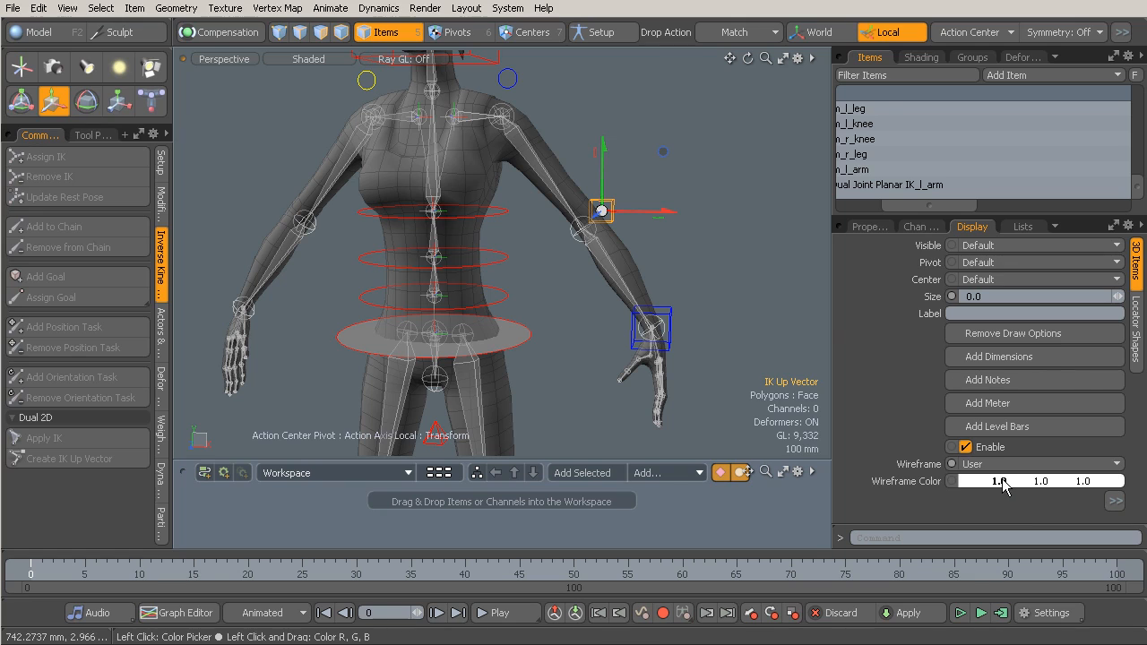
left_click_drag(999, 481, 936, 481)
left_click_drag(1041, 482, 977, 482)
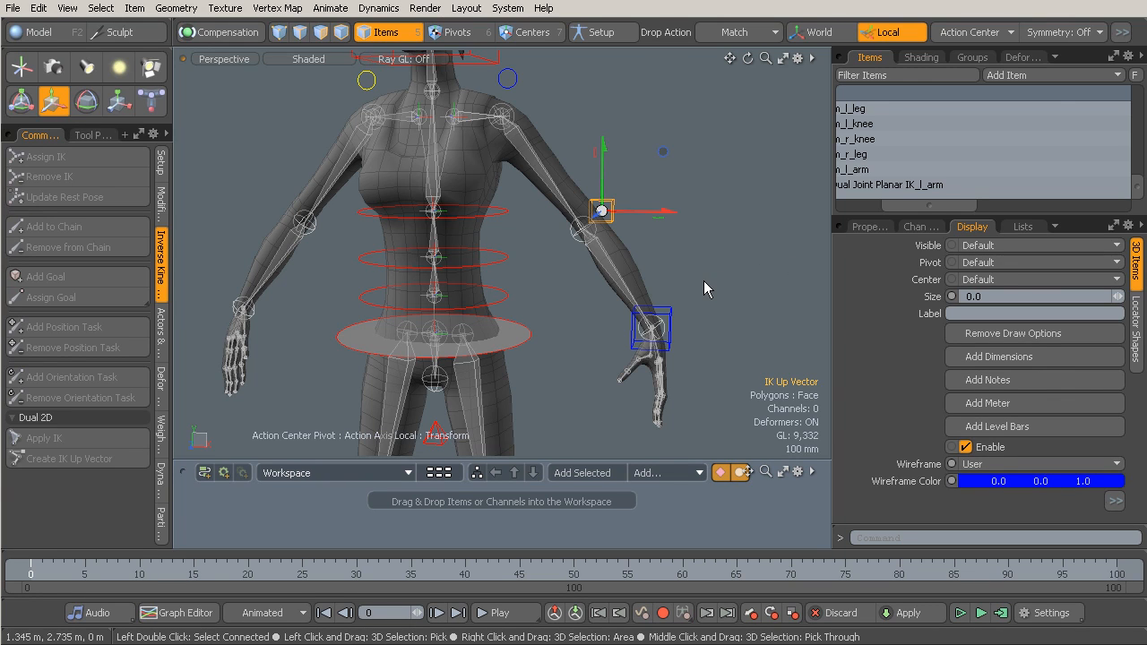
key("space")
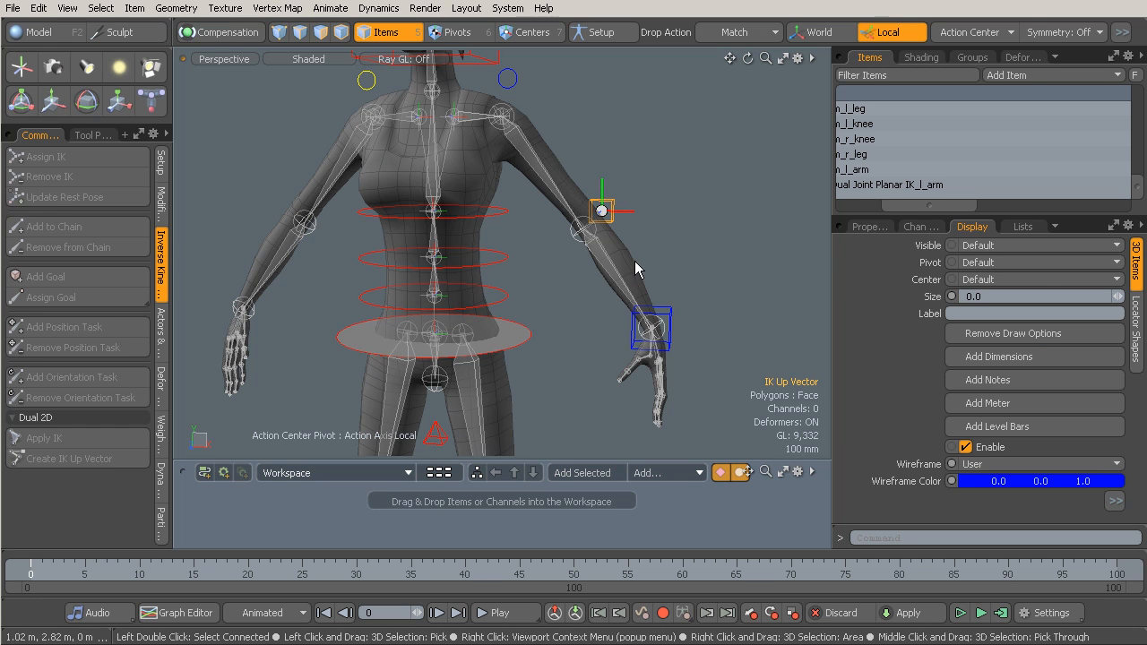
Step: Turn setup mode on and parent the IK Up Vector in place to the rectangular ground controller around the feet
scroll(618, 230, "down", 5)
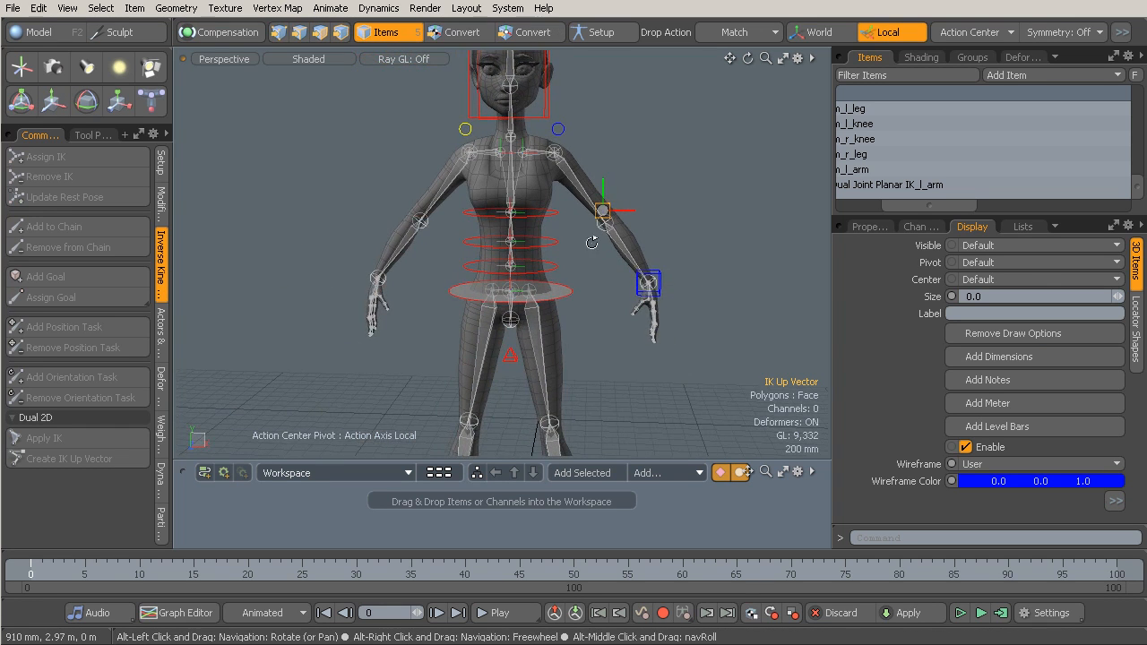
left_click_drag(646, 240, 611, 334, "alt")
left_click_drag(926, 205, 853, 210)
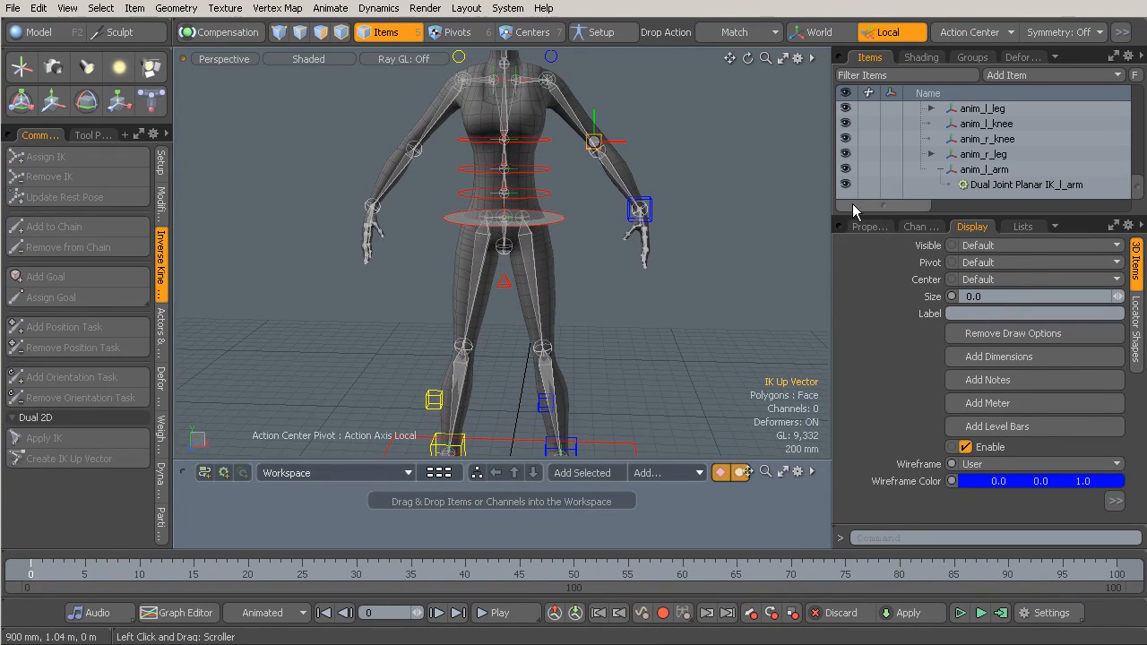
left_click(604, 33)
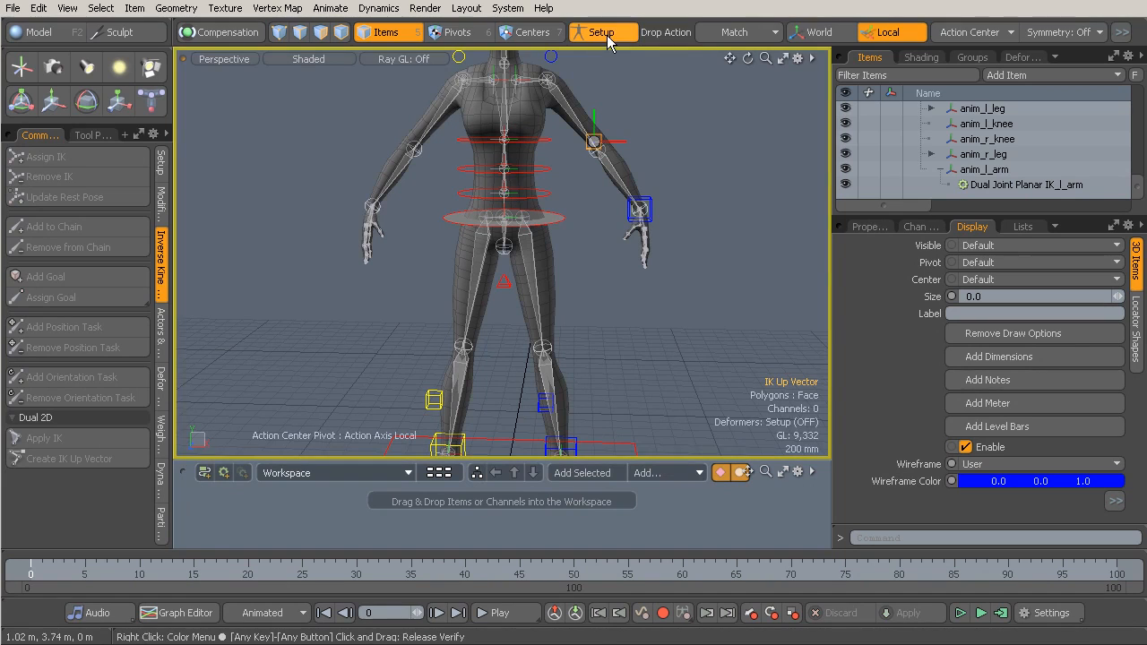
left_click_drag(602, 138, 641, 149, "alt")
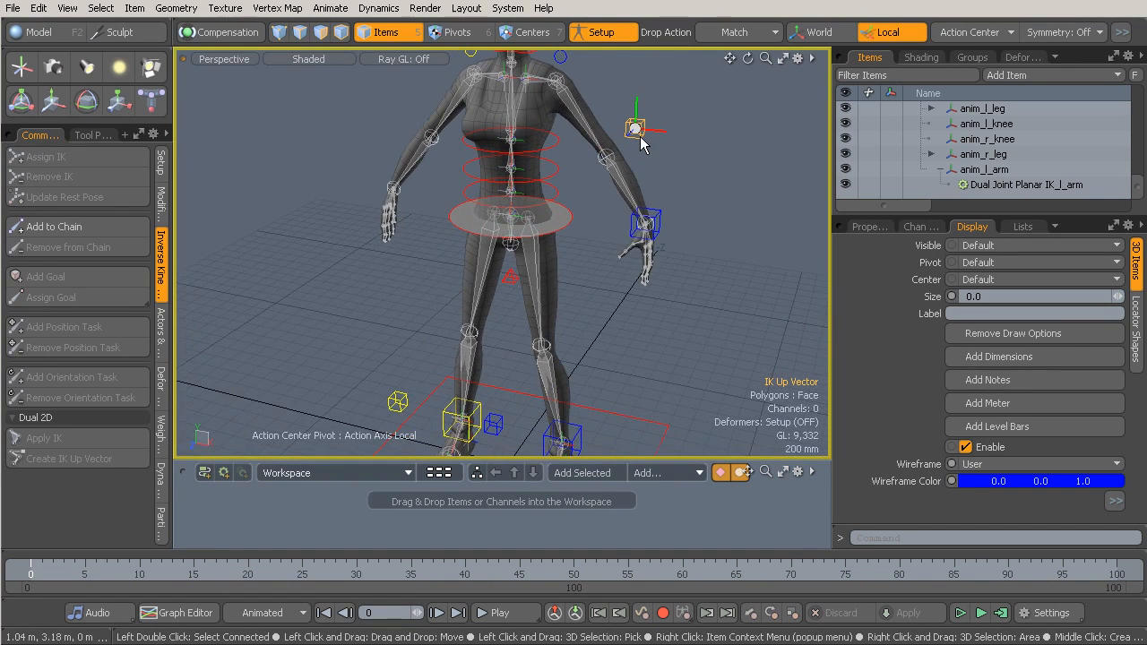
left_click(638, 418, "shift")
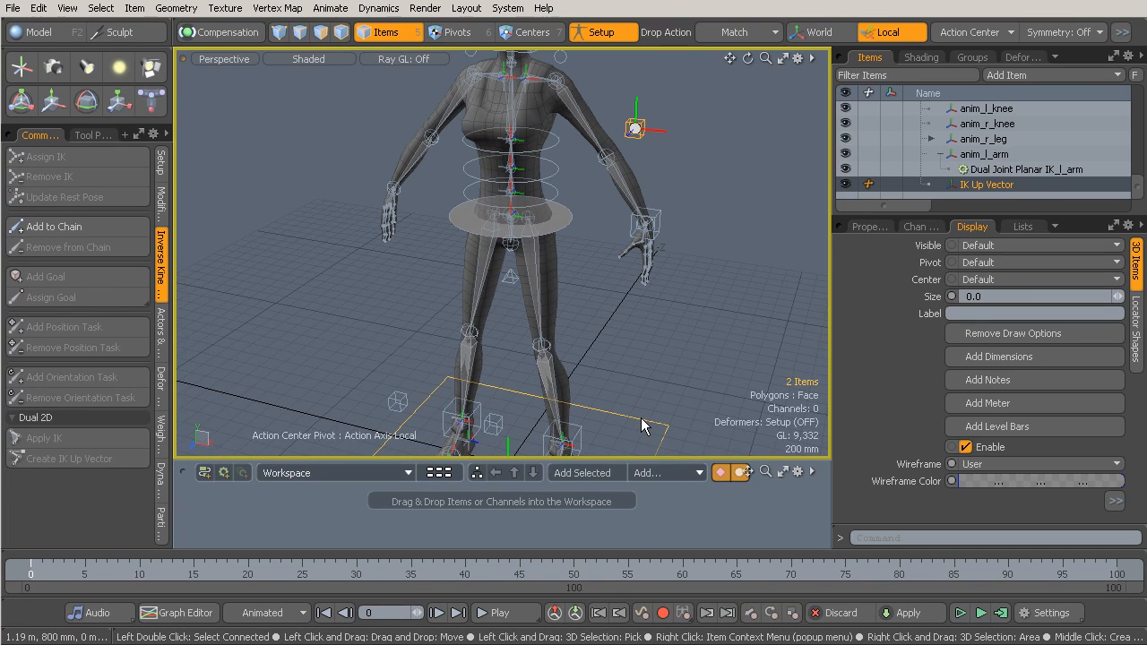
Step: Zero the IK Up Vector's transforms in its properties while keeping it in place behind the left elbow
left_click(864, 227)
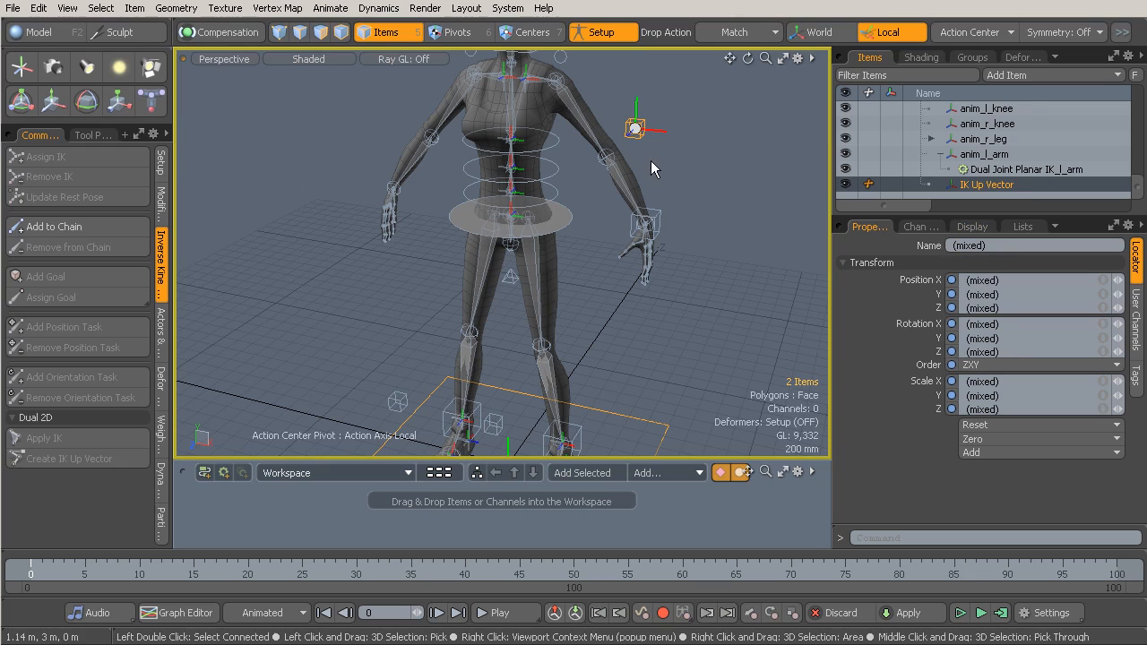
left_click(1008, 186)
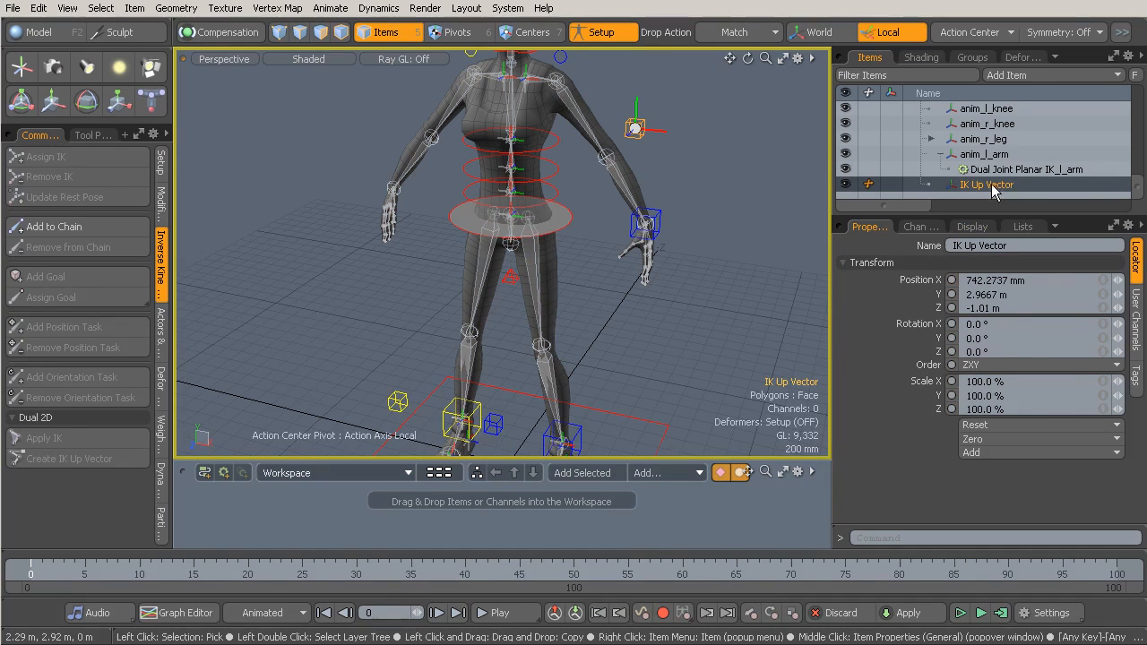
left_click(986, 425)
left_click(988, 480)
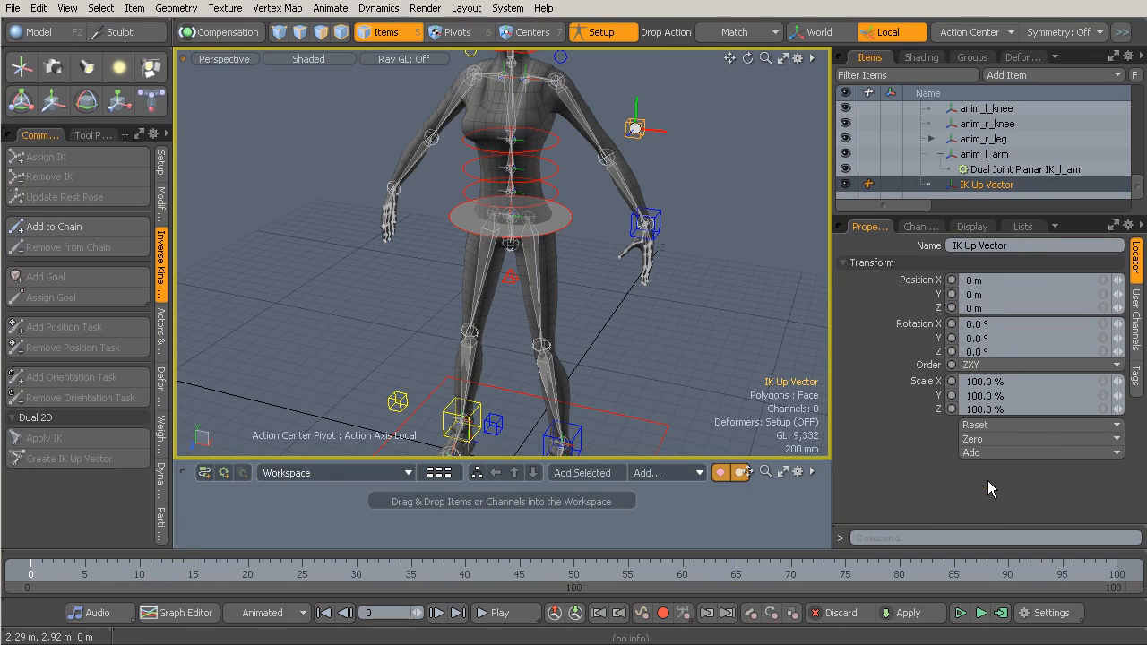
Step: Rename the IK Up Vector to anim_l_elbow and turn setup mode off
double_click(994, 184)
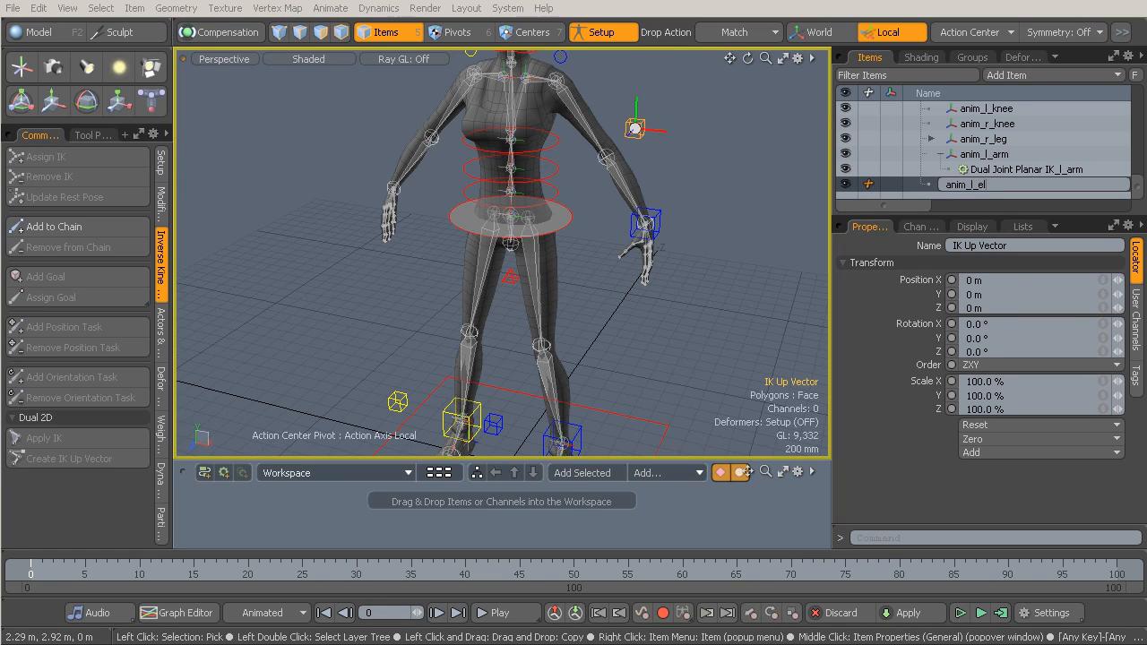
key("Return")
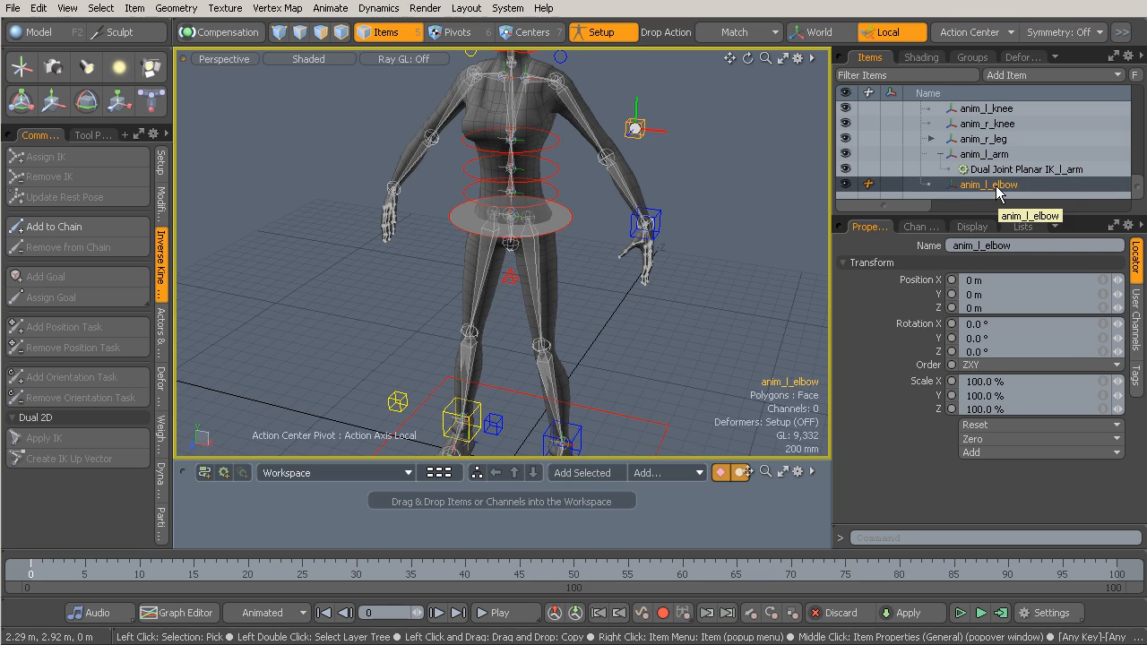
left_click_drag(618, 179, 649, 156, "alt")
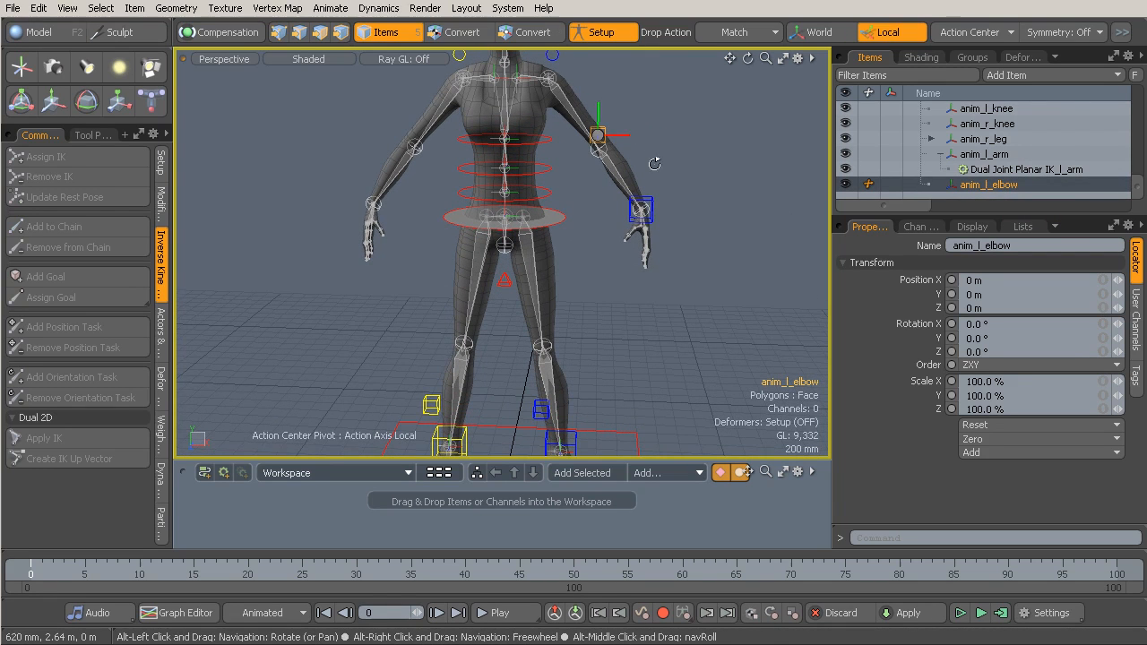
left_click(611, 36)
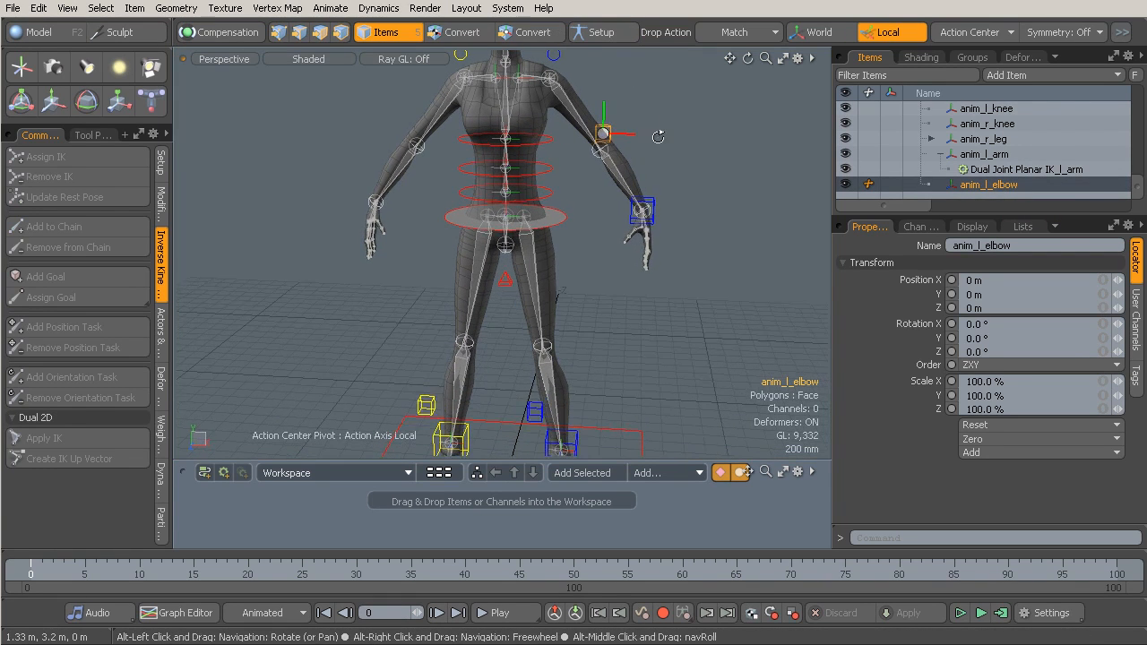
Step: Try moving the anim_l_elbow controller to test the left elbow's direction, and undo the move
key("w")
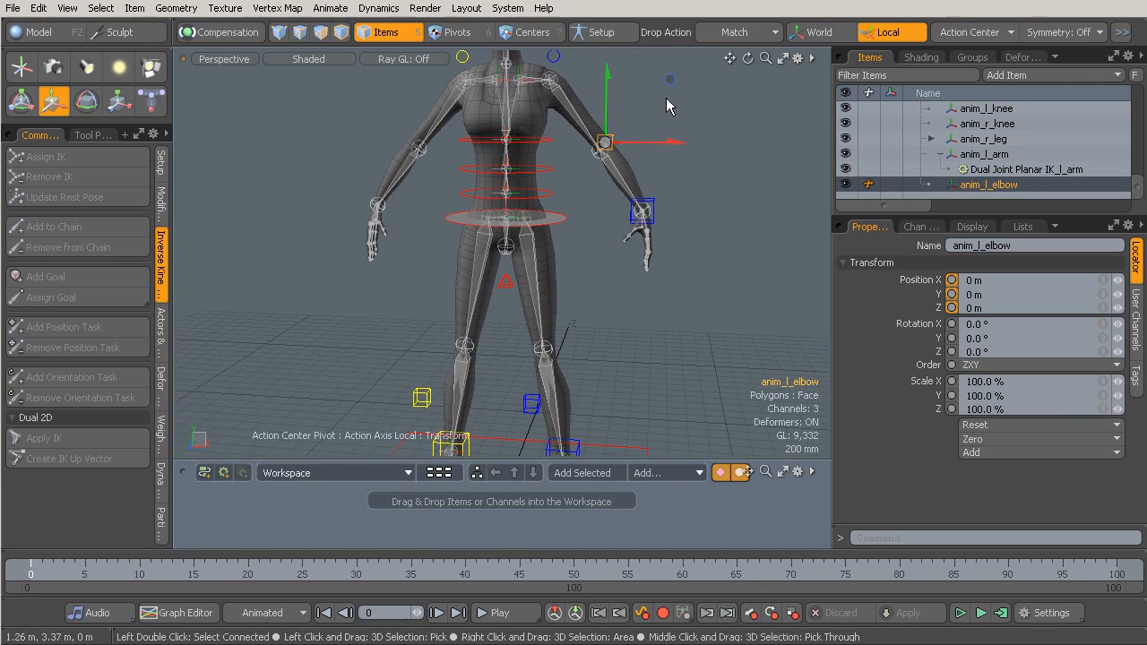
left_click_drag(670, 87, 814, 48)
key("ctrl+z")
left_click_drag(696, 169, 519, 165, "alt")
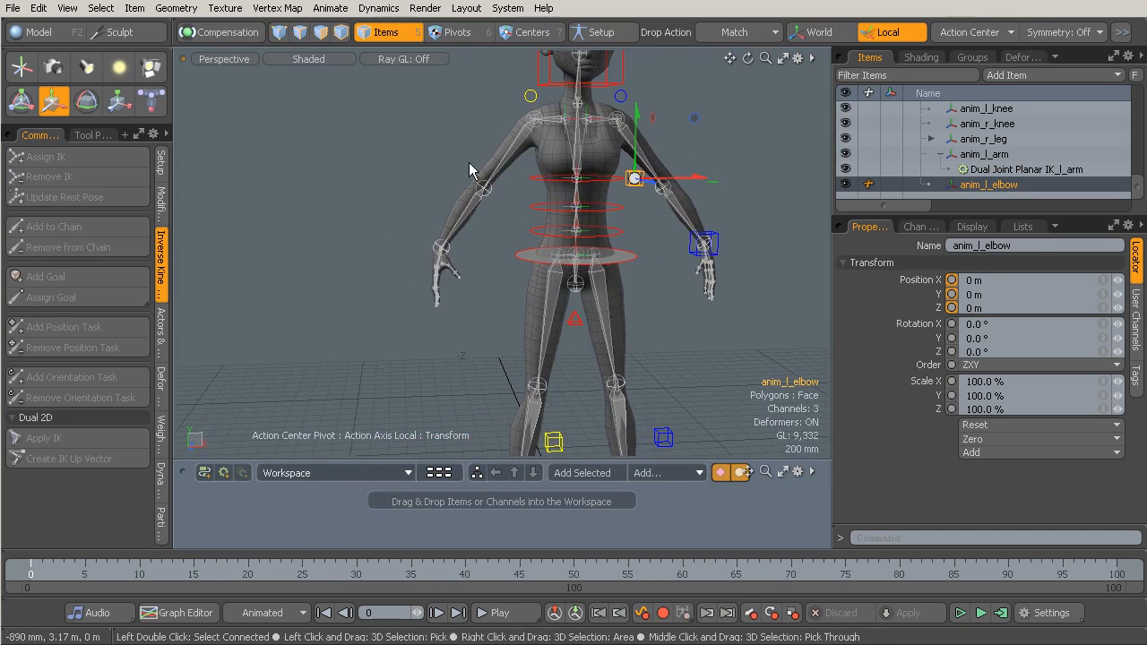
Step: Turn setup mode on and apply planar IK to the right arm's shoulder, elbow and wrist joints
mouse_move(543, 202)
left_mouse_down("alt")
mouse_move(414, 204)
mouse_move(550, 201)
mouse_move(530, 213)
left_mouse_up("alt")
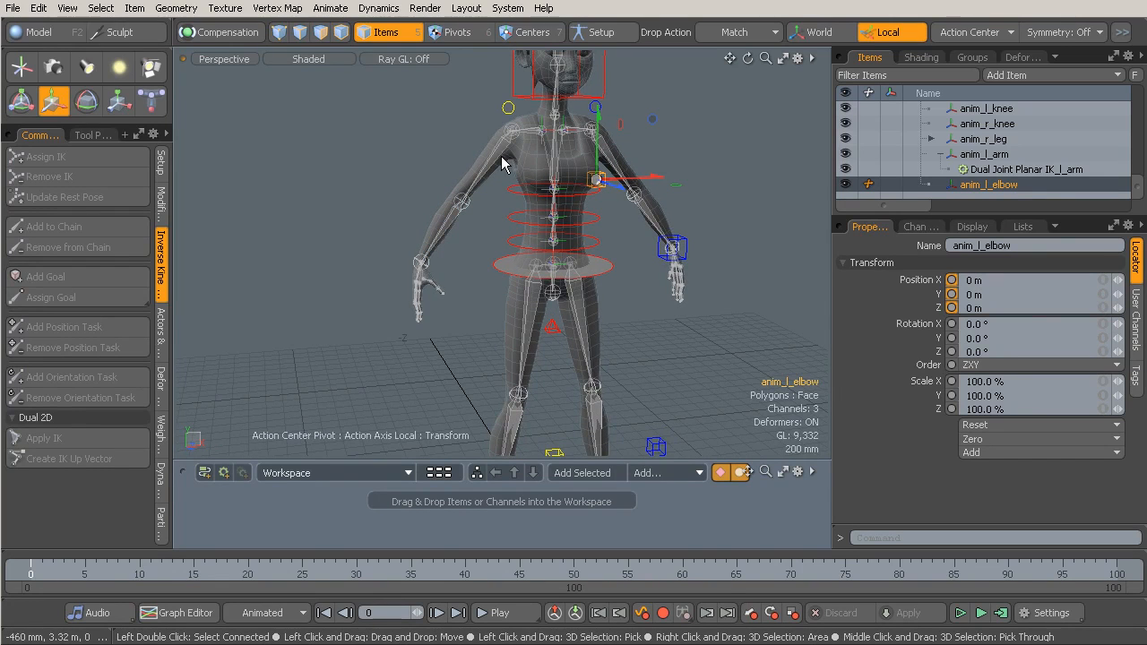
left_click_drag(499, 154, 430, 218, "ctrl+alt")
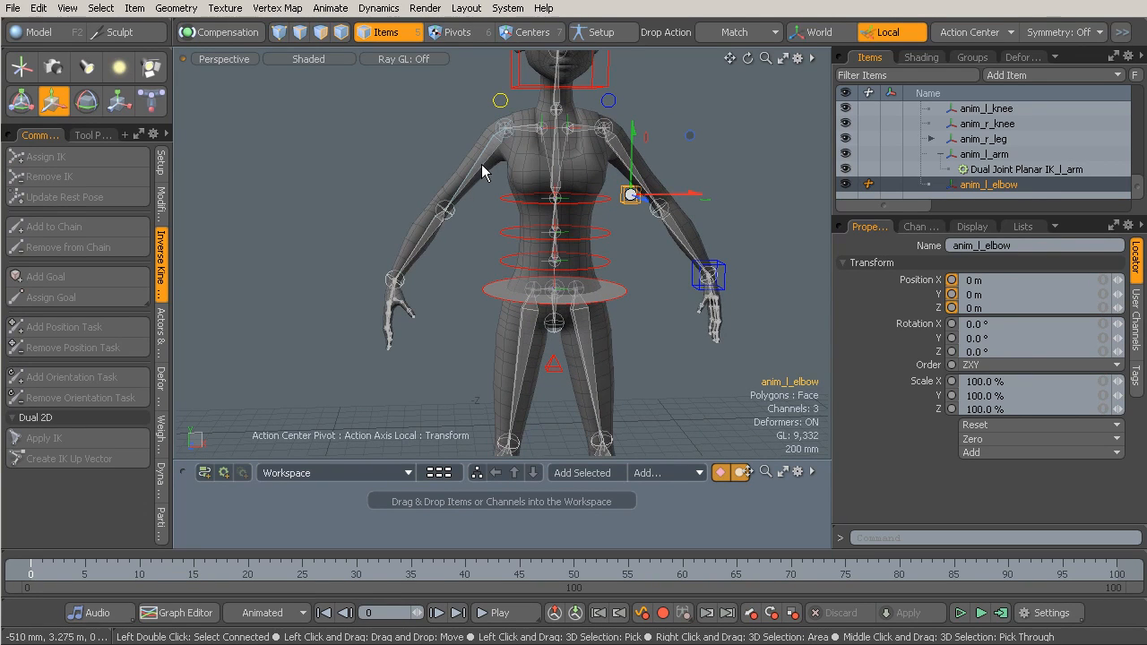
left_click(596, 32)
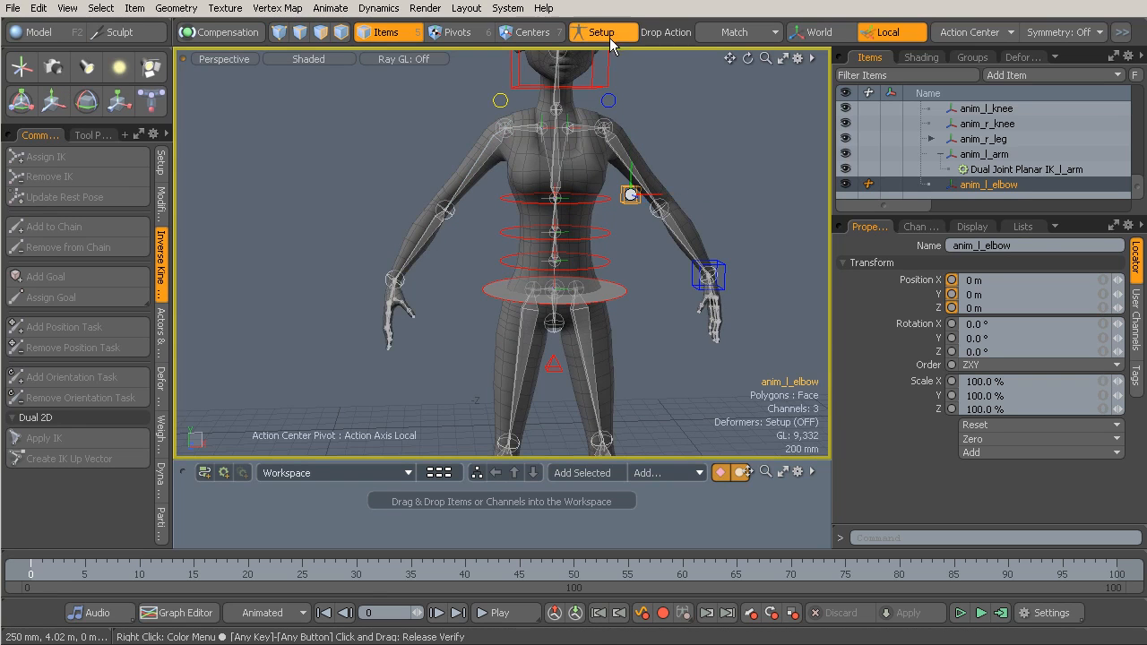
left_click(476, 170)
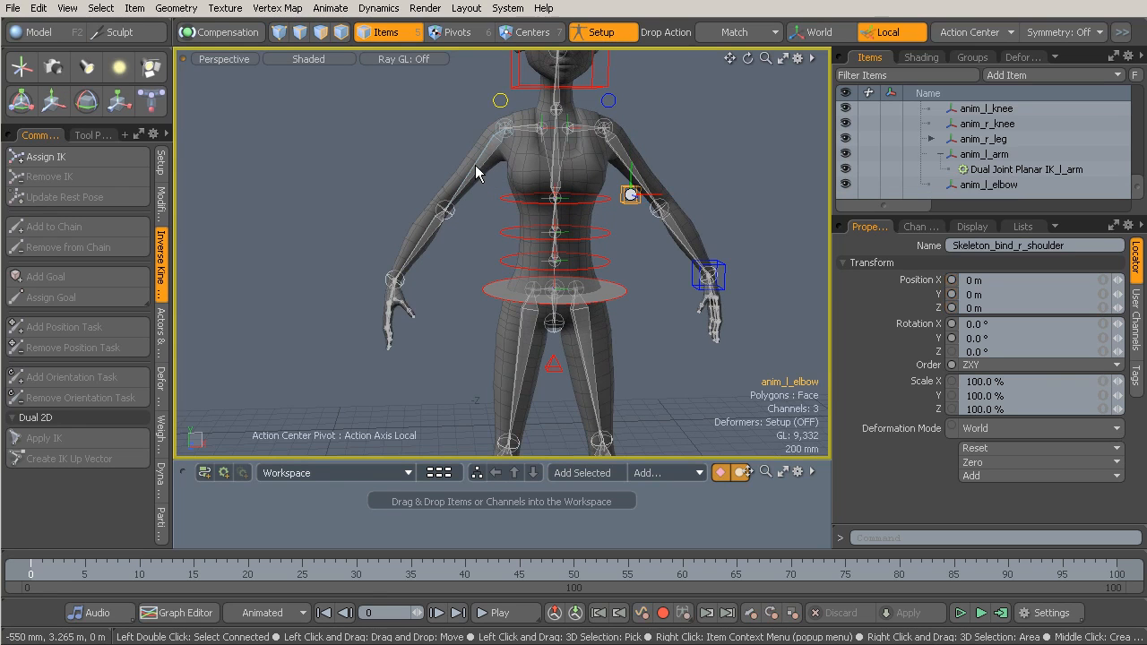
left_click(427, 237, "shift")
mouse_move(386, 282)
left_mouse_down("ctrl+alt")
mouse_move(399, 276)
mouse_move(383, 270)
left_mouse_up("ctrl+alt")
left_click(384, 267, "shift")
left_click_drag(527, 240, 349, 318, "ctrl+alt")
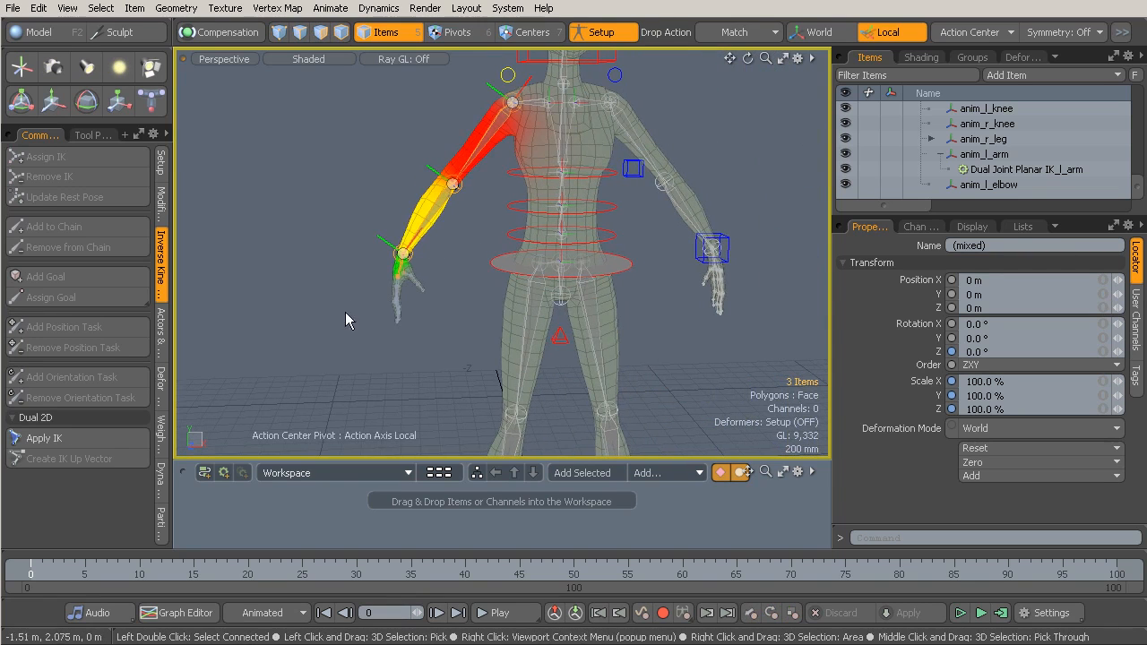
left_click(69, 439)
left_click(721, 174)
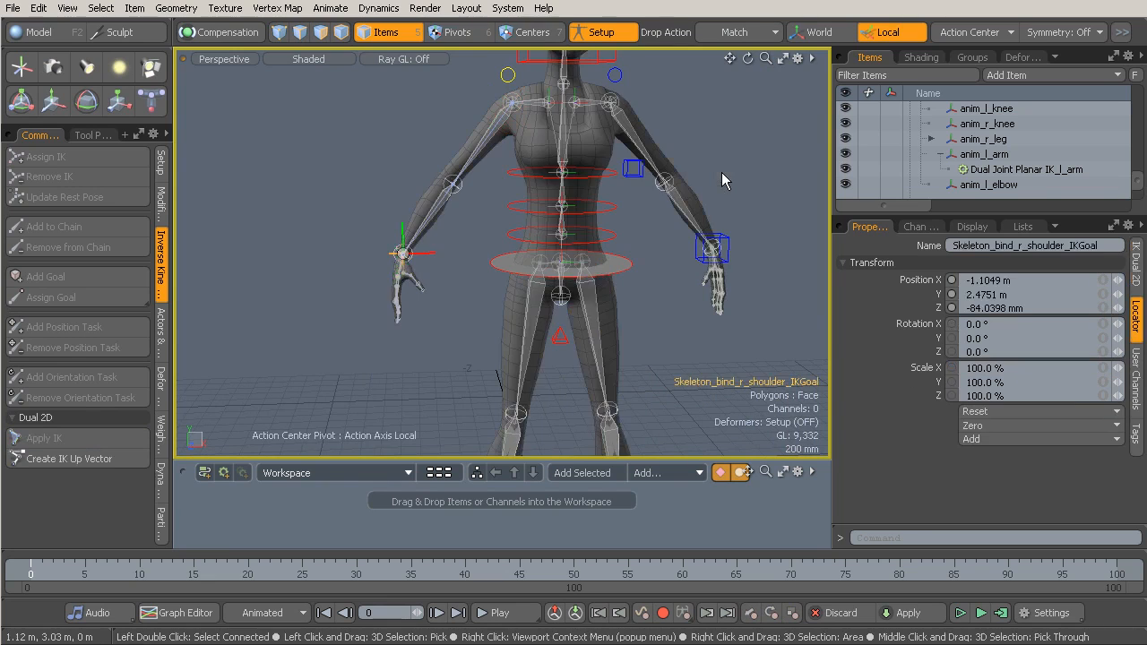
Step: Zero all transforms of the right wrist joint and turn setup mode off
left_click_drag(438, 256, 489, 263, "ctrl+alt")
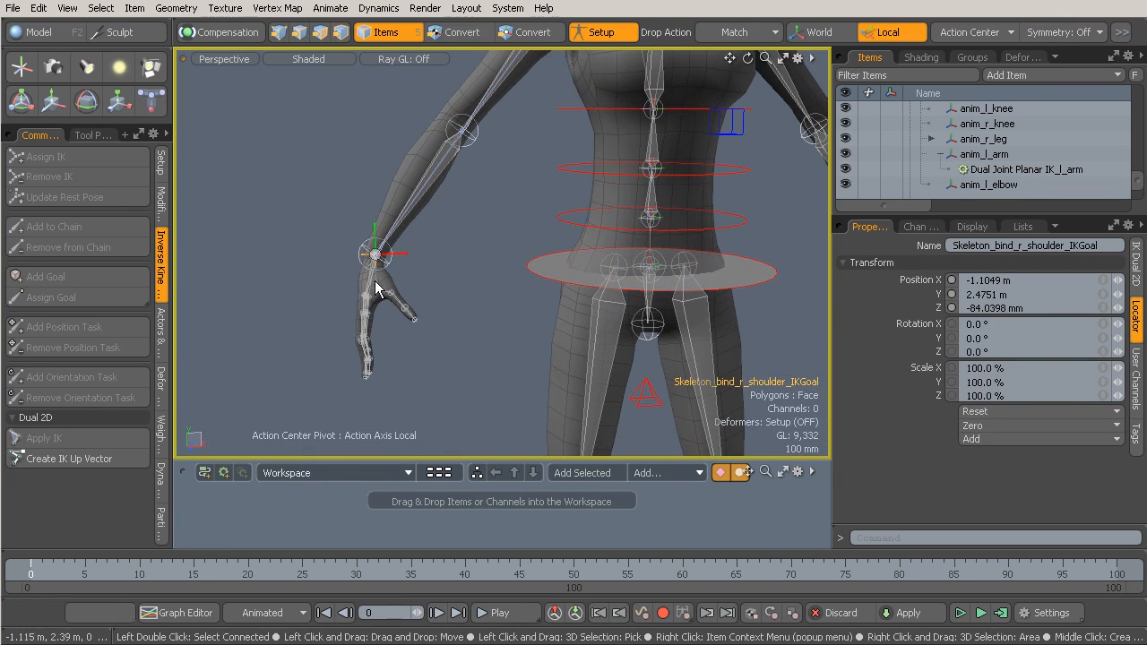
left_click(371, 280)
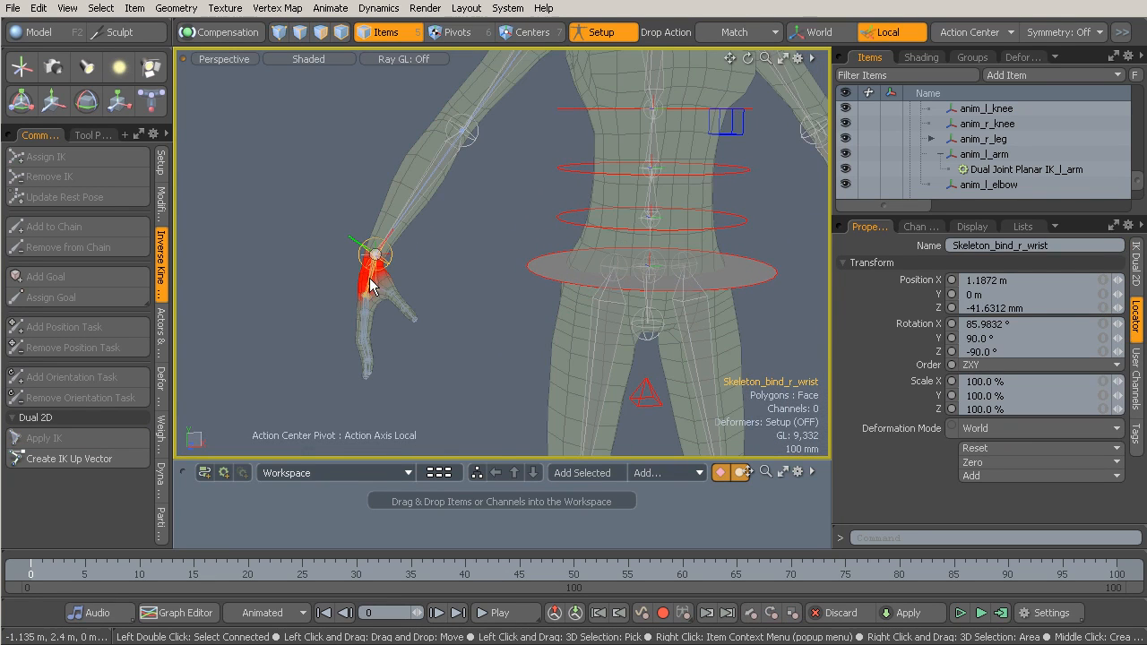
left_click(997, 460)
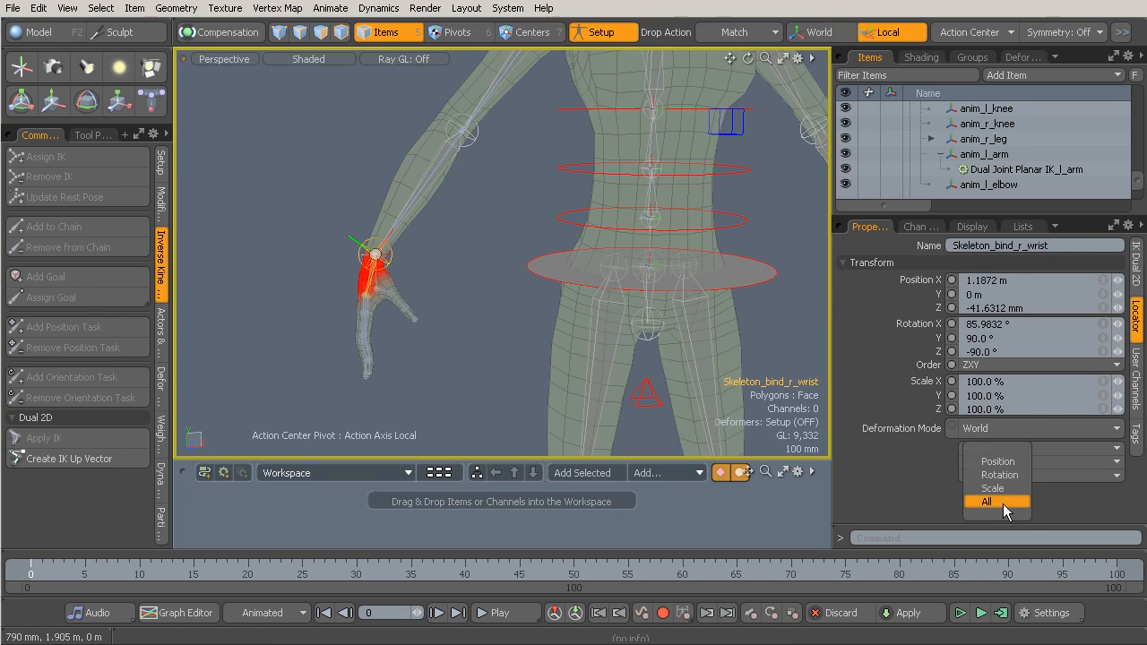
left_click(996, 501)
left_click_drag(409, 257, 454, 303, "alt")
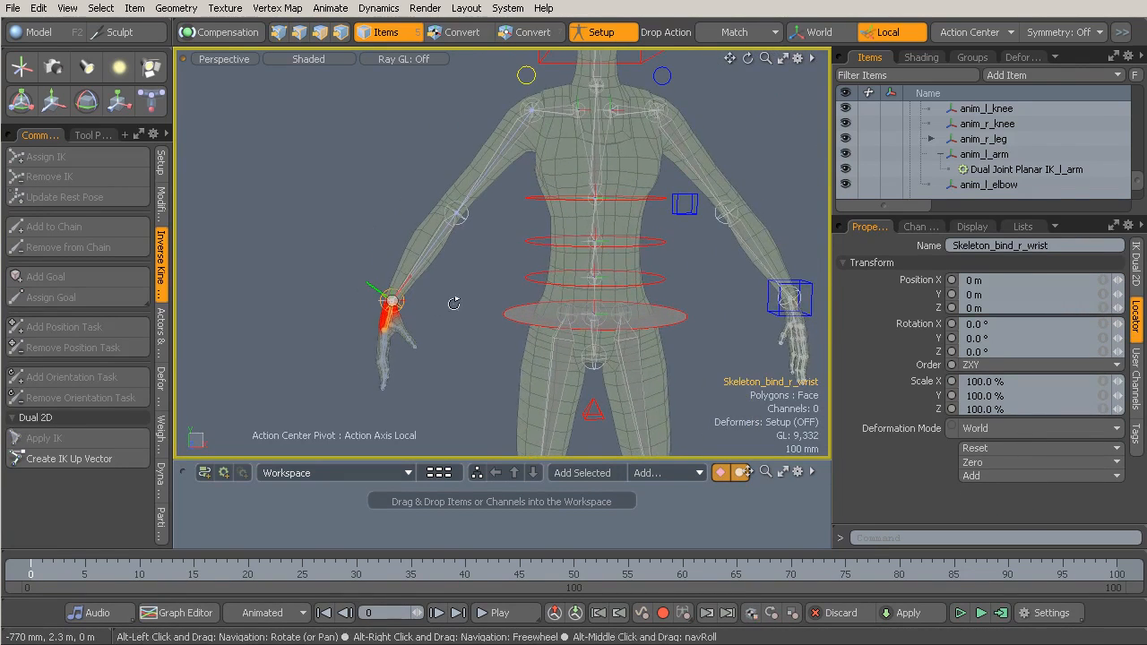
left_click(601, 32)
left_click(365, 220)
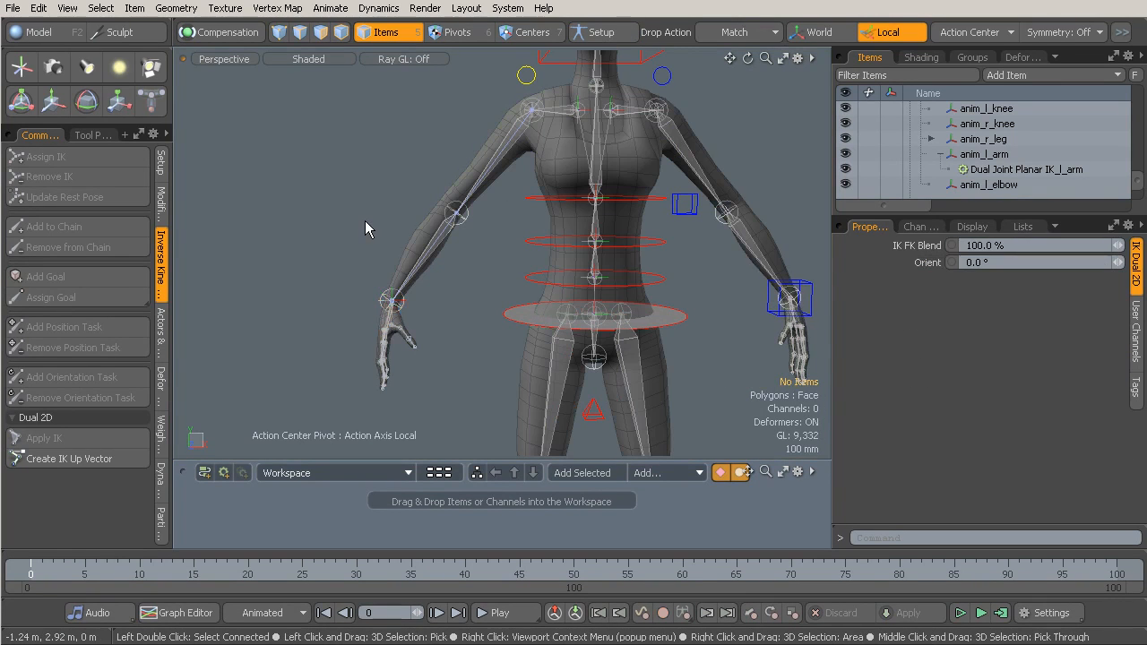
Step: Look up the Mirror Hierarchy X command among the setup tools
left_click_drag(437, 253, 389, 268, "alt")
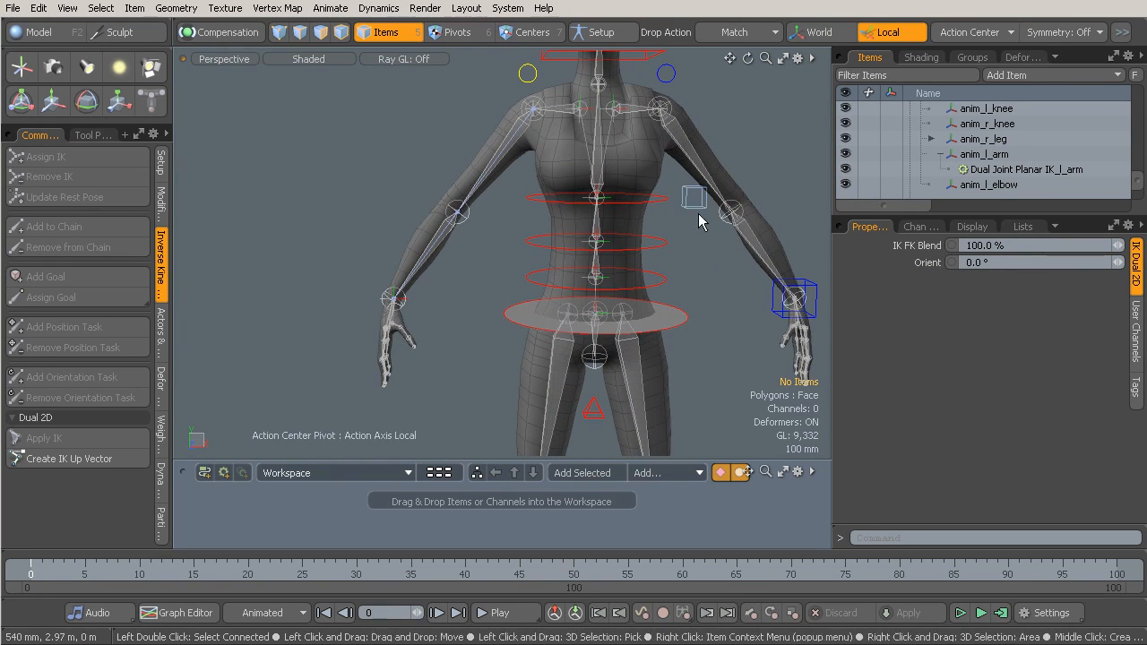
left_click_drag(406, 267, 440, 274, "alt")
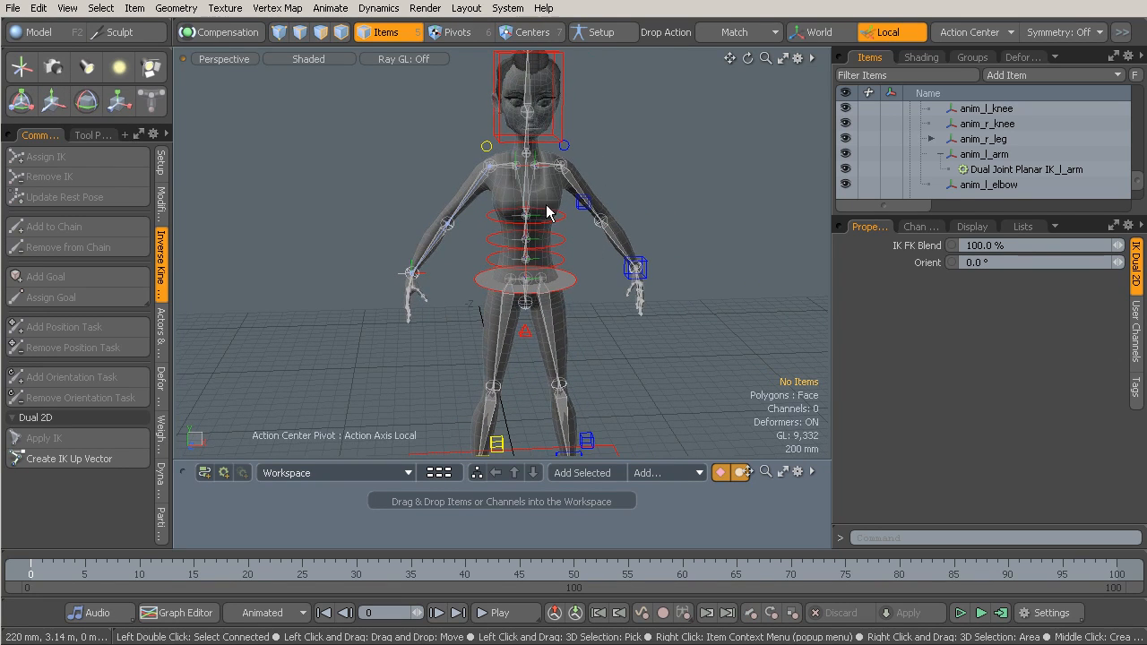
left_click_drag(574, 211, 616, 207, "alt")
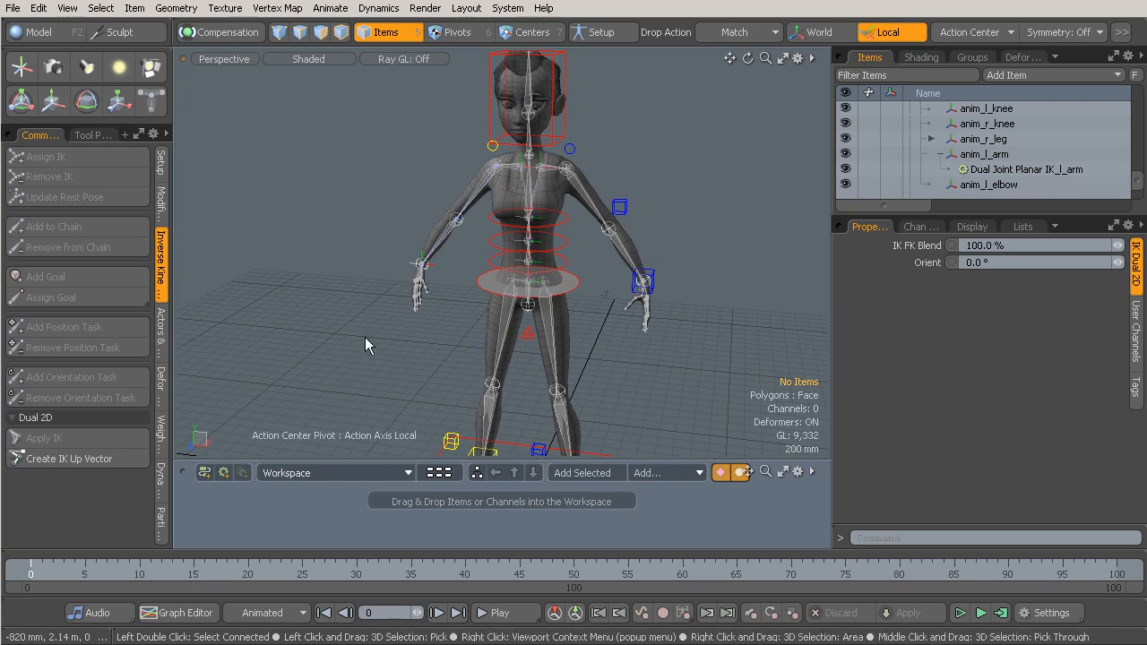
left_click(161, 166)
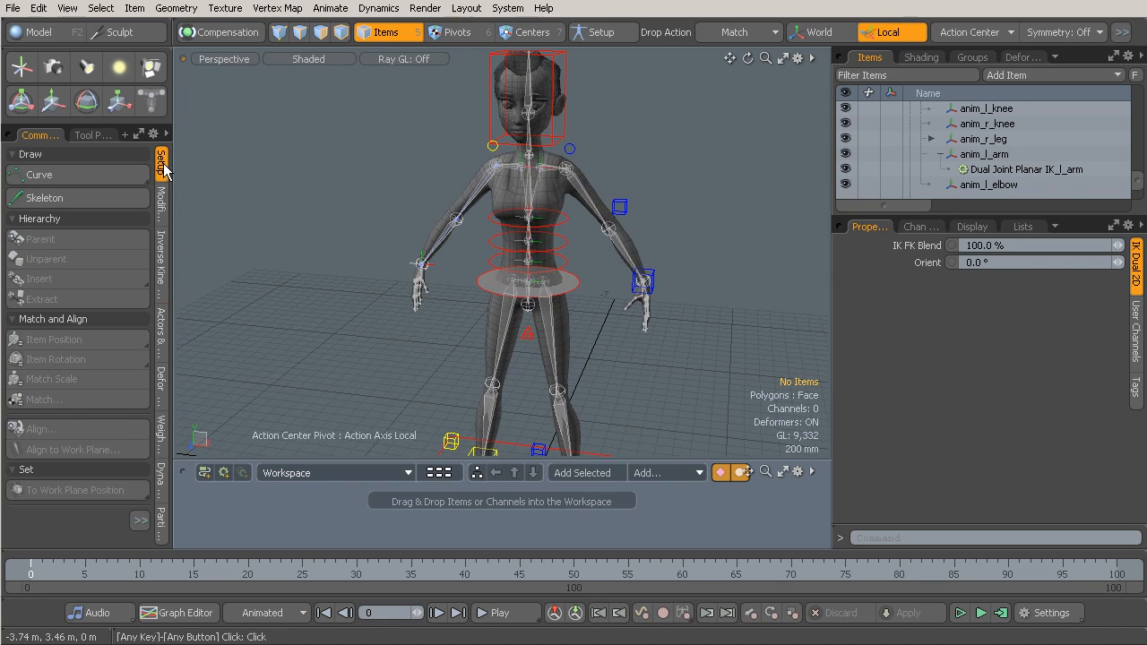
left_click(139, 520)
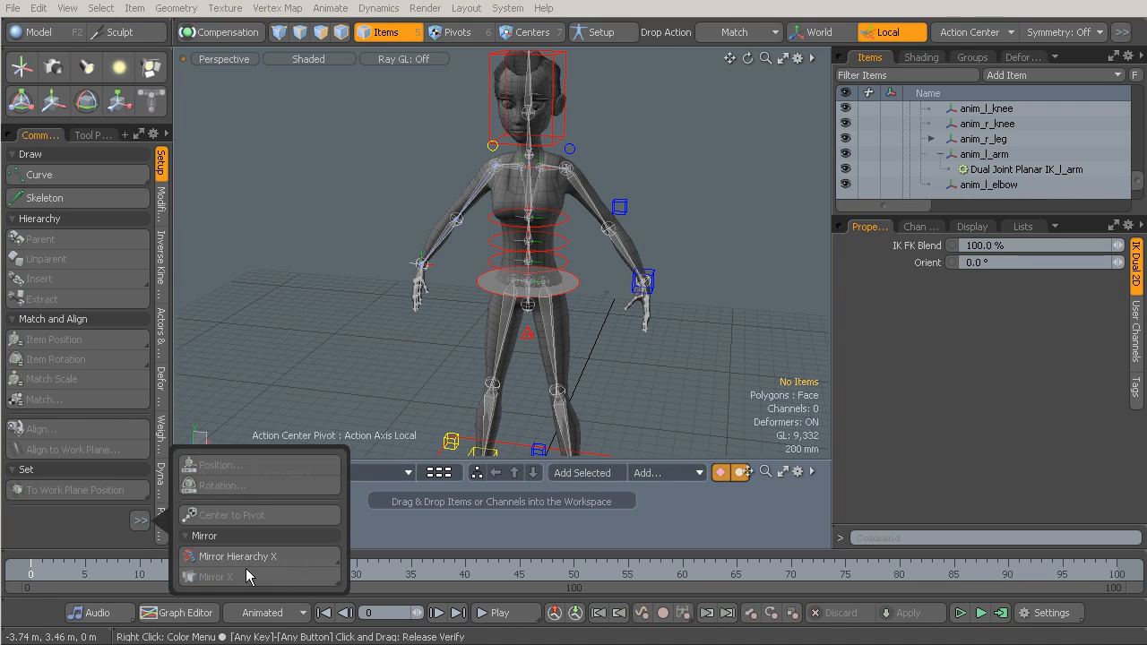
Step: Try moving the right arm's IK goal to test the arm's bending, and undo the move
mouse_move(445, 238)
left_mouse_down("alt")
mouse_move(502, 220)
mouse_move(458, 209)
mouse_move(438, 220)
left_mouse_up("alt")
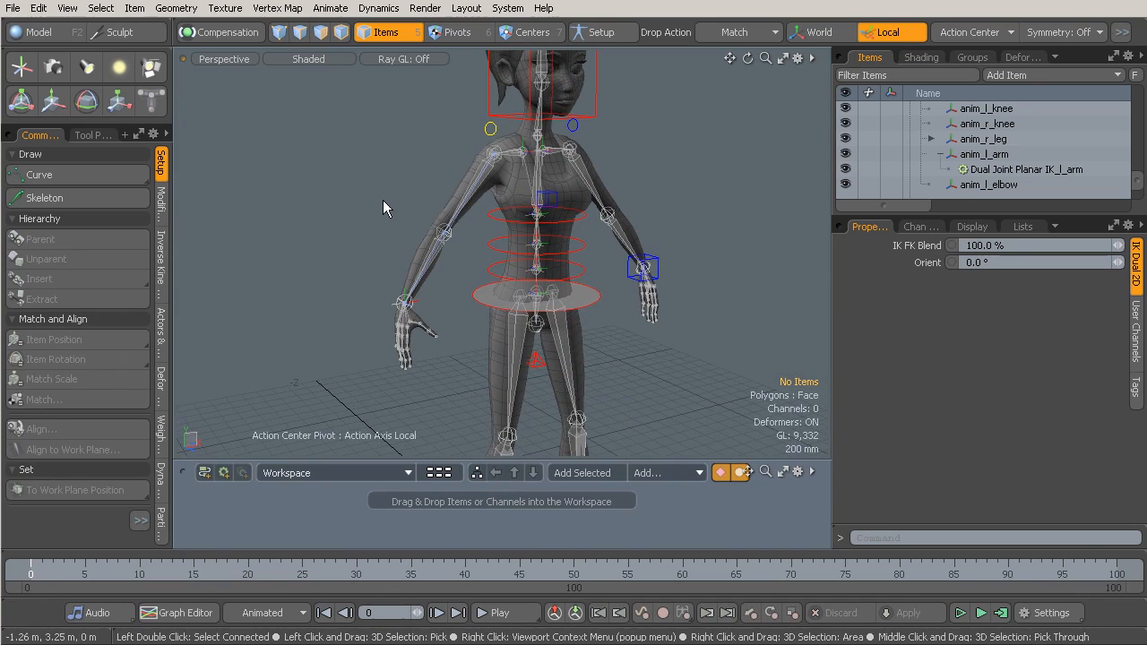
left_click_drag(671, 235, 434, 299, "alt")
left_click(414, 297)
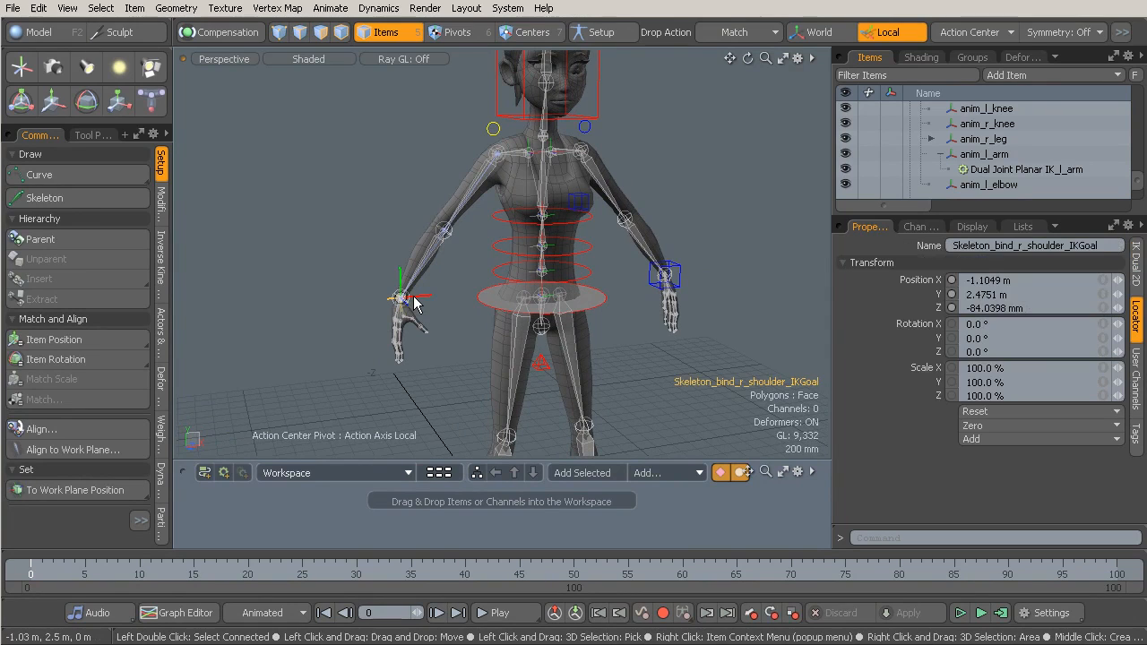
key("w")
left_click_drag(467, 232, 549, 266)
key("ctrl+z")
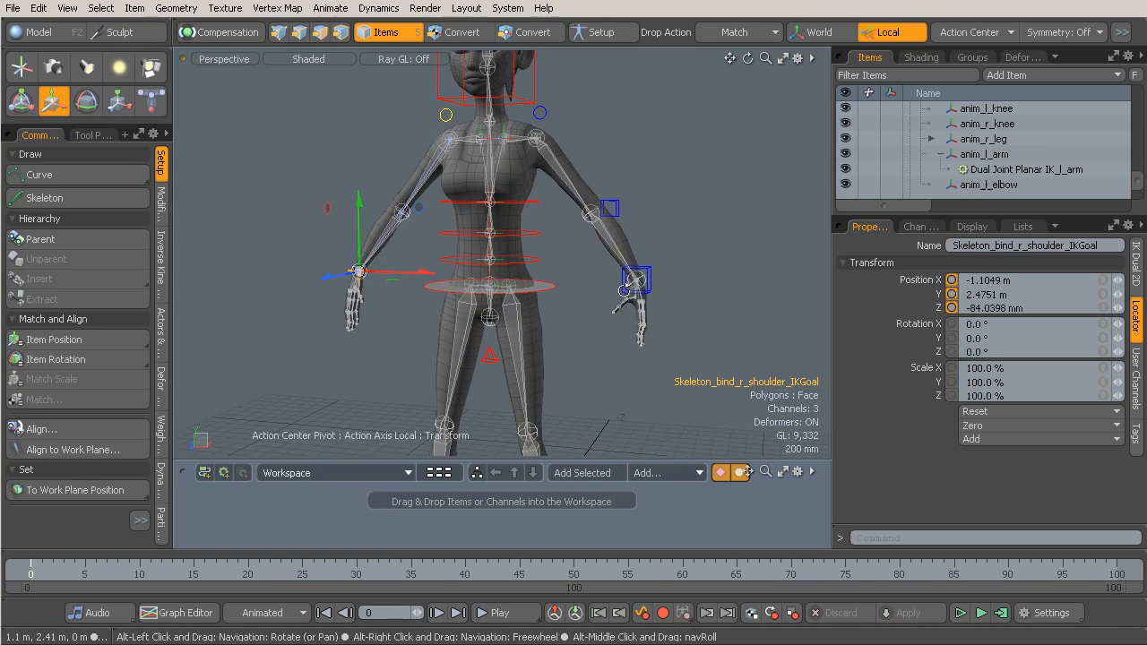
left_click_drag(633, 287, 645, 296, "alt")
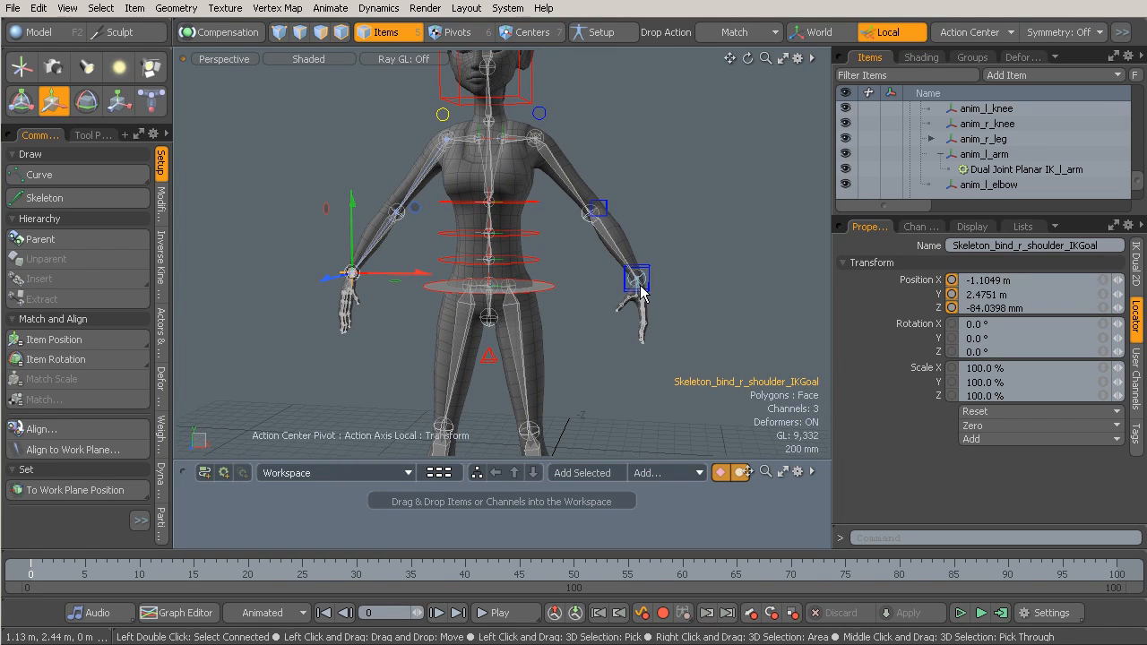
left_click_drag(642, 283, 660, 293, "alt")
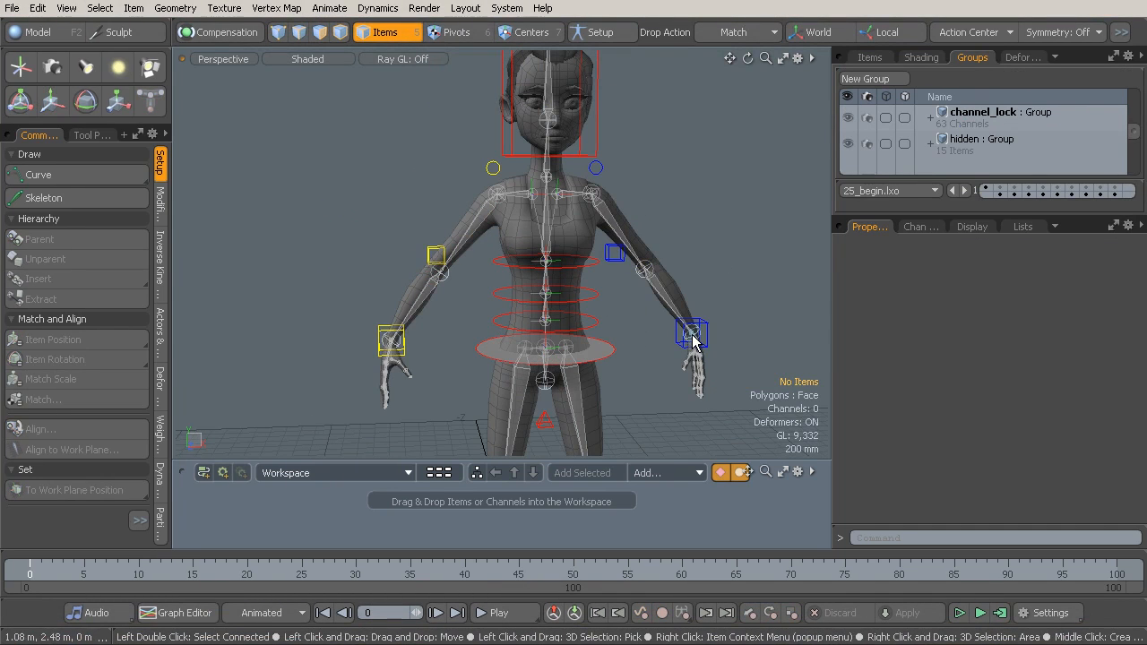
left_click_drag(702, 341, 619, 326, "alt")
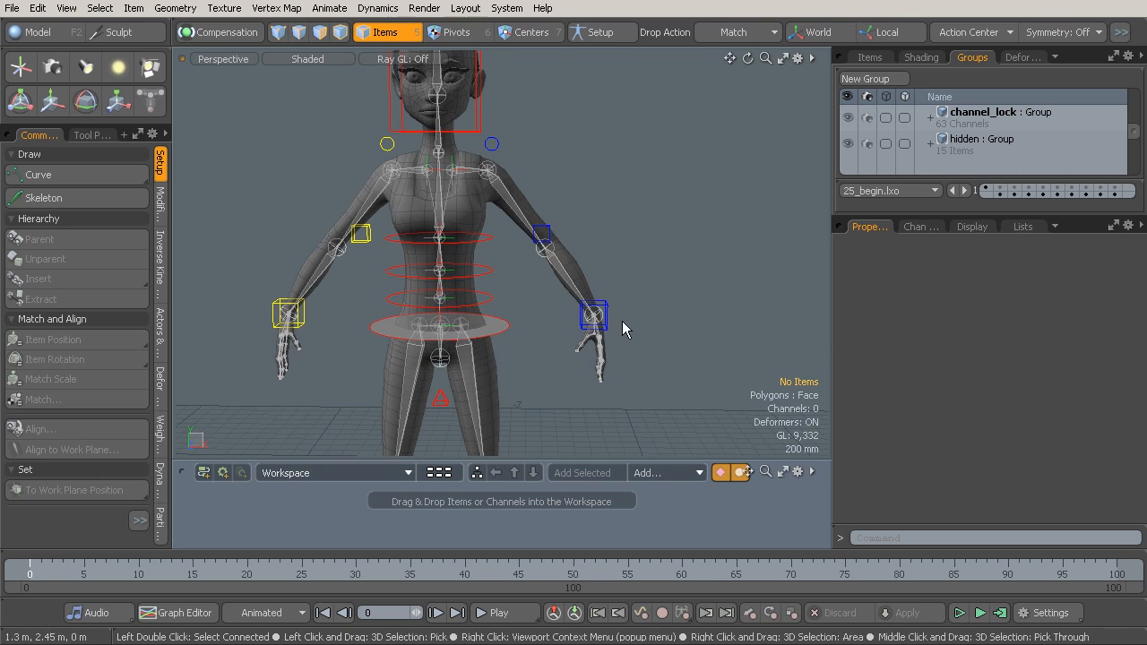
left_click_drag(622, 323, 603, 318, "alt")
scroll(601, 317, "up", 2)
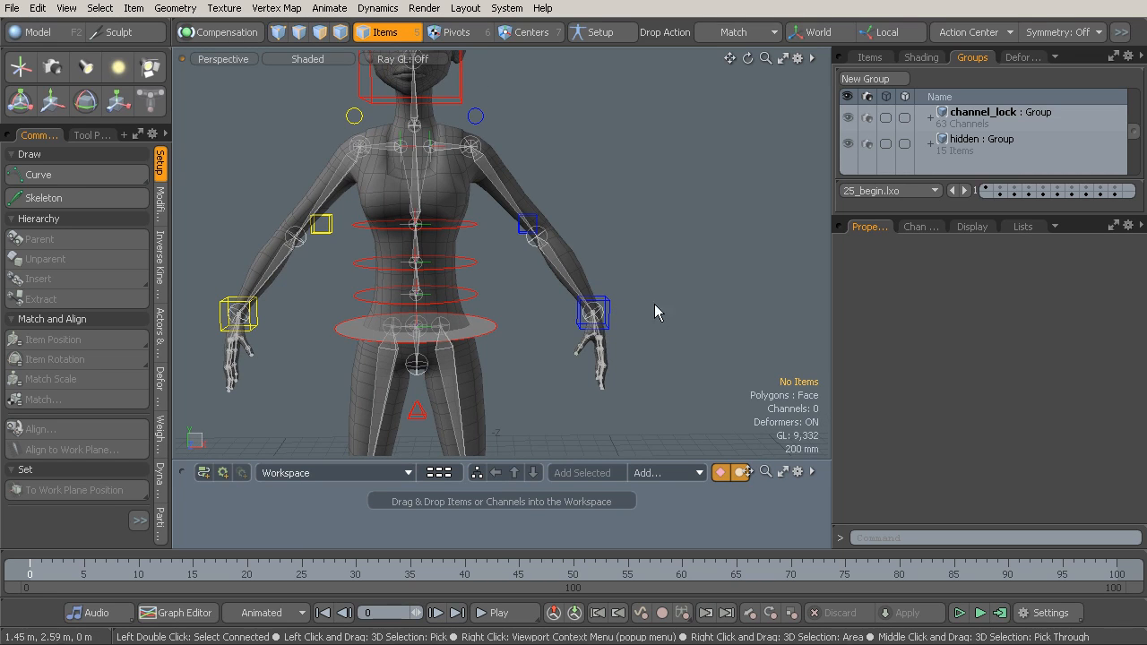
Step: Add a locator named locDrv_l_wrist, matched in position and rotation to the left wrist joint
key("l")
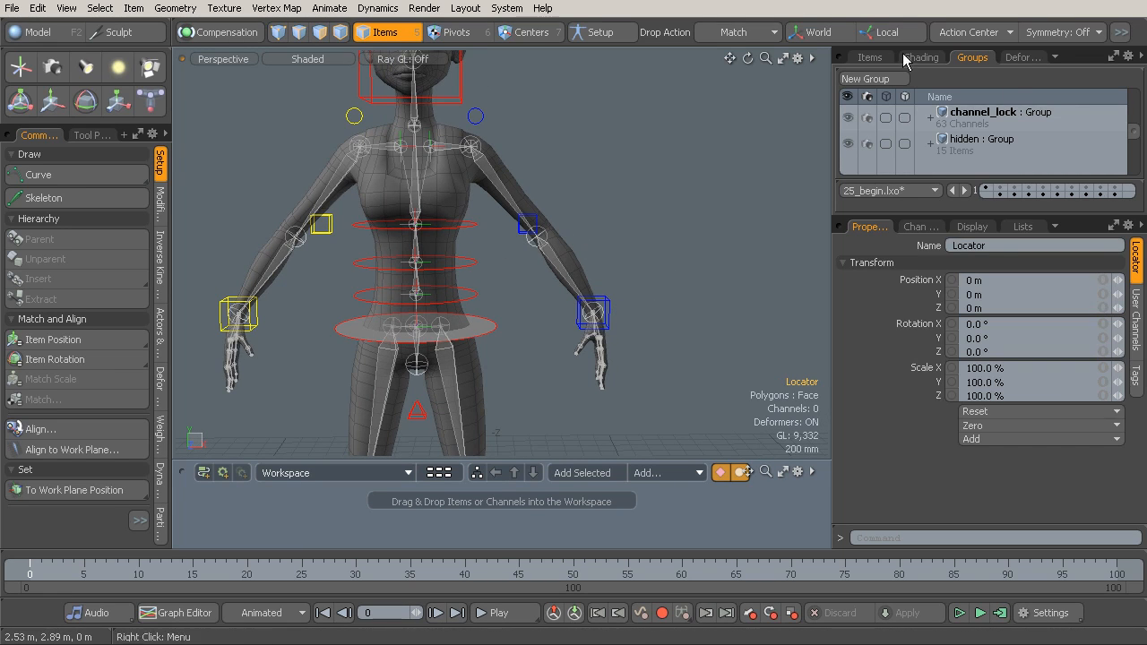
left_click(867, 56)
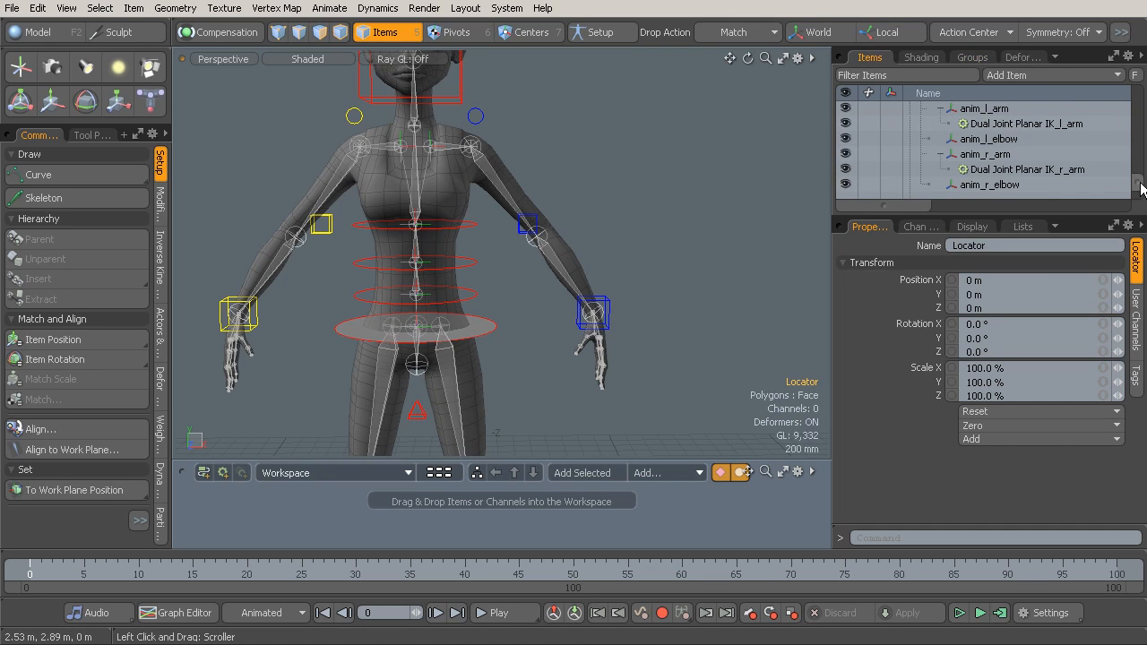
scroll(1141, 189, "down", 1)
scroll(681, 287, "up", 2)
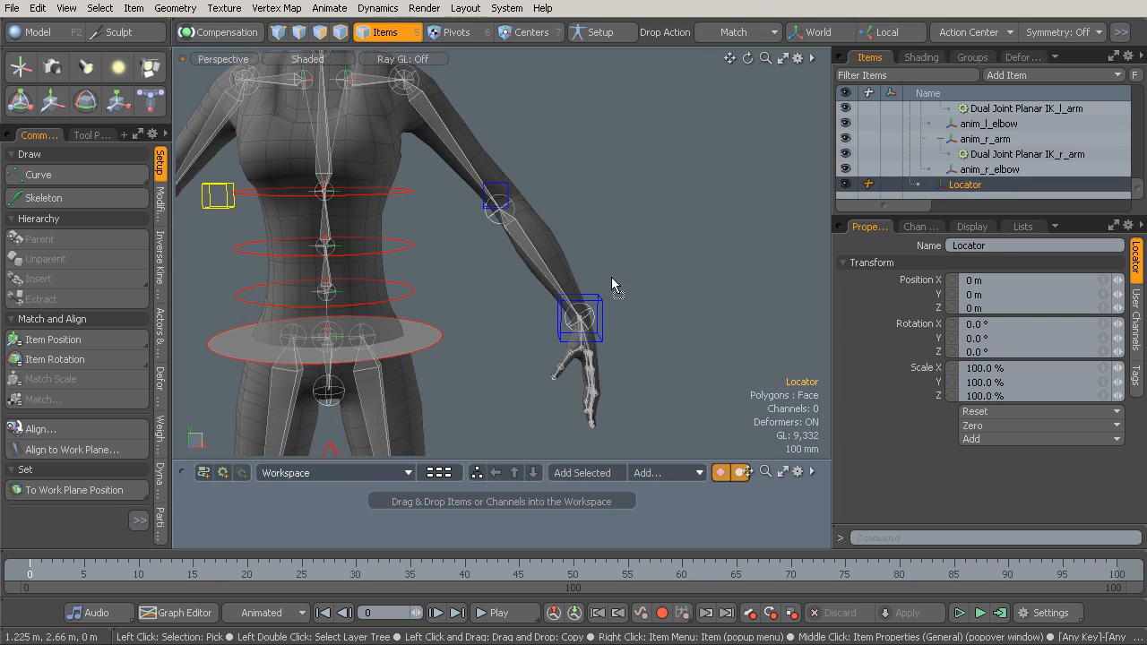
left_click_drag(590, 318, 645, 299)
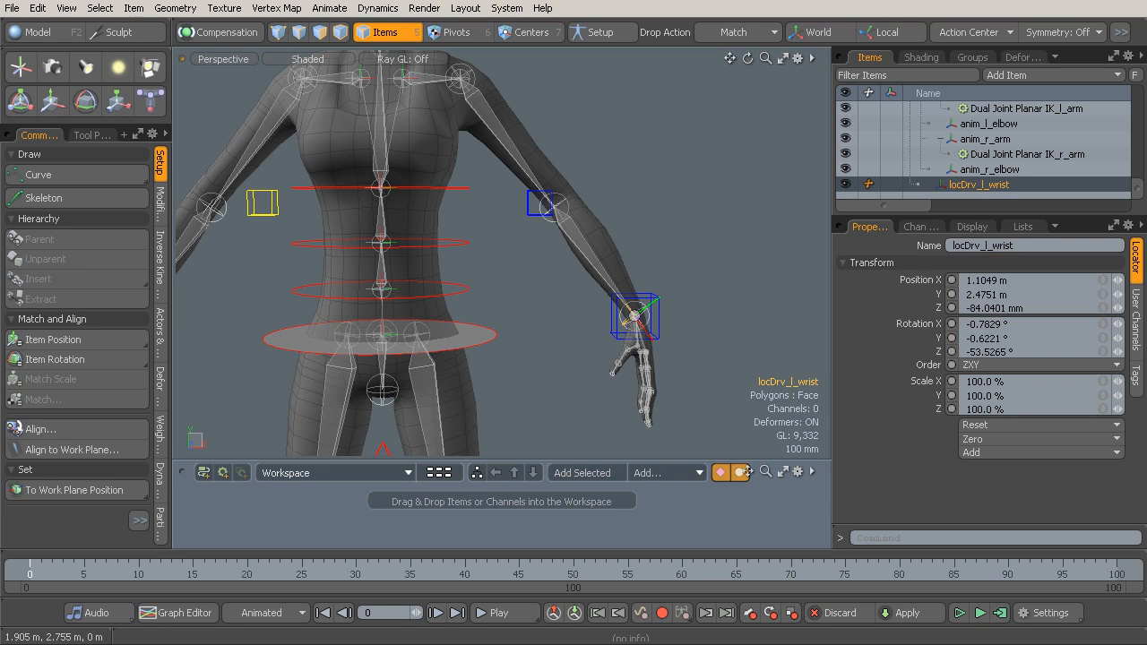
Step: Duplicate locDrv_l_wrist as locDrv_r_wrist, matched in position and rotation to the right wrist joint
left_click_drag(651, 286, 630, 291, "alt")
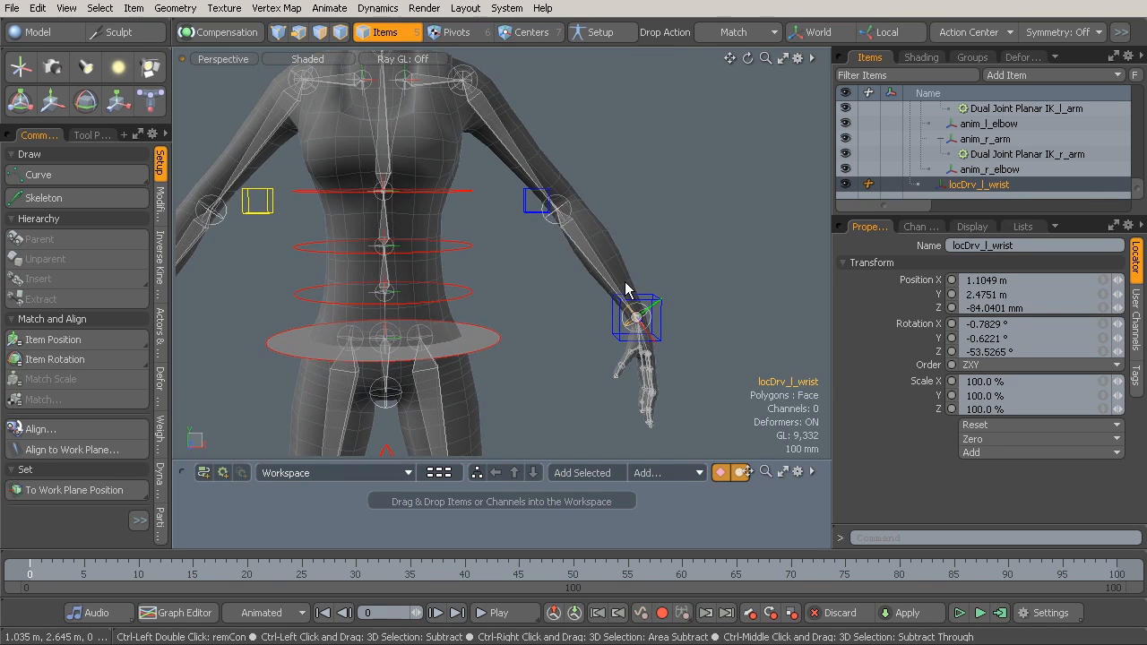
key("ctrl+d")
left_click_drag(554, 285, 498, 292, "alt")
left_click_drag(499, 292, 622, 275, "alt+shift")
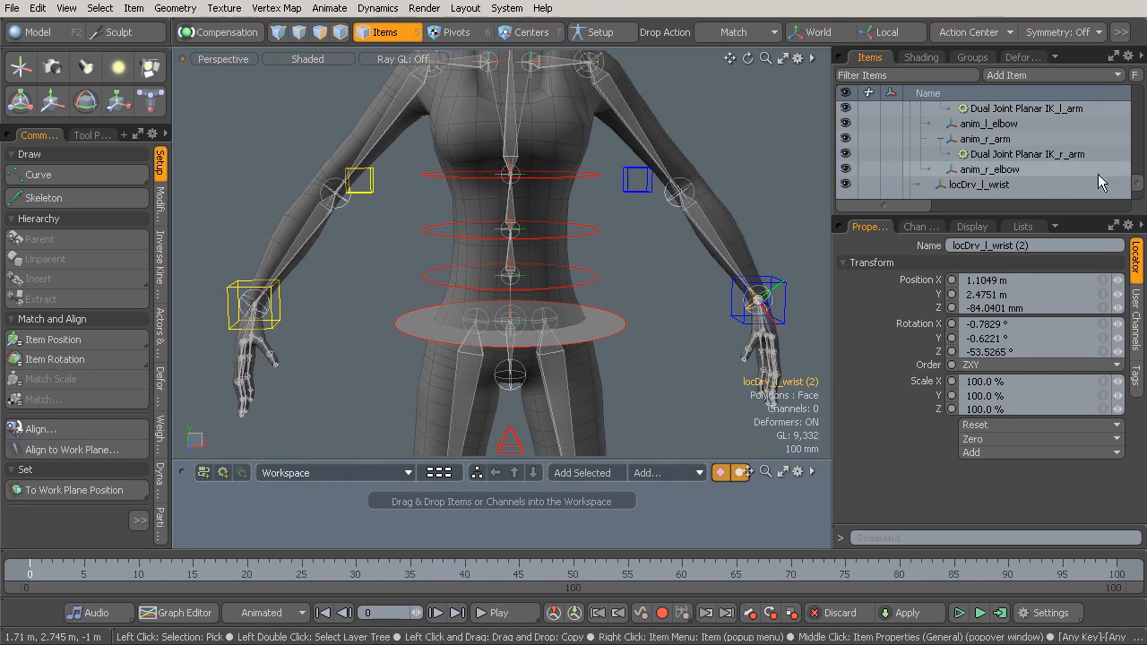
scroll(1137, 188, "down", 1)
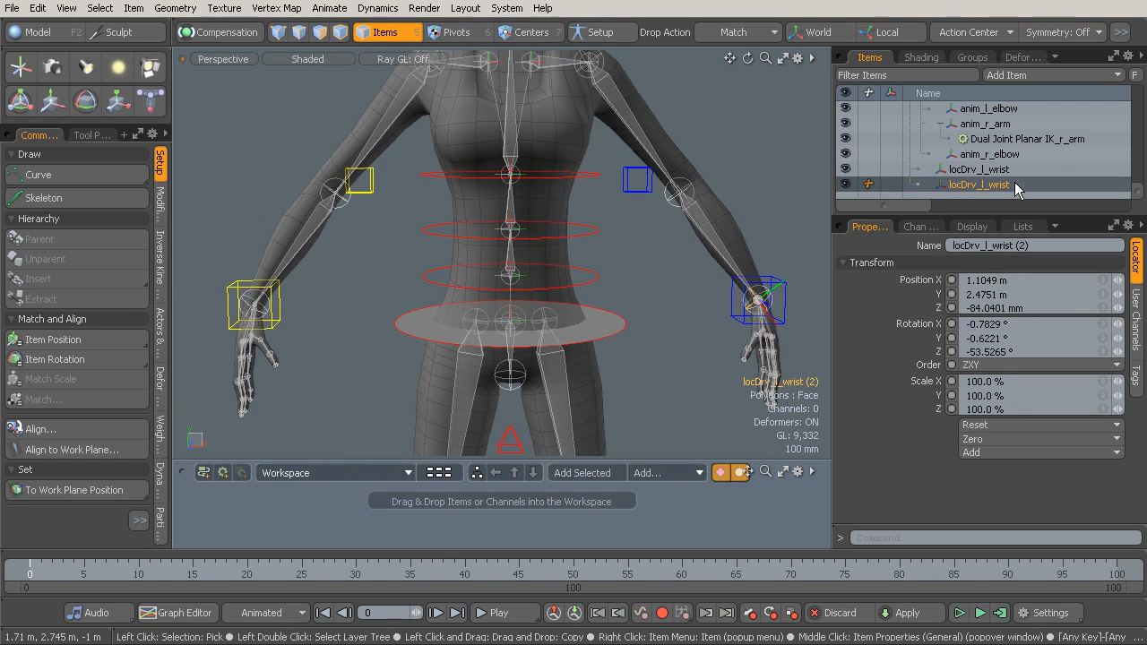
left_click_drag(259, 306, 258, 307)
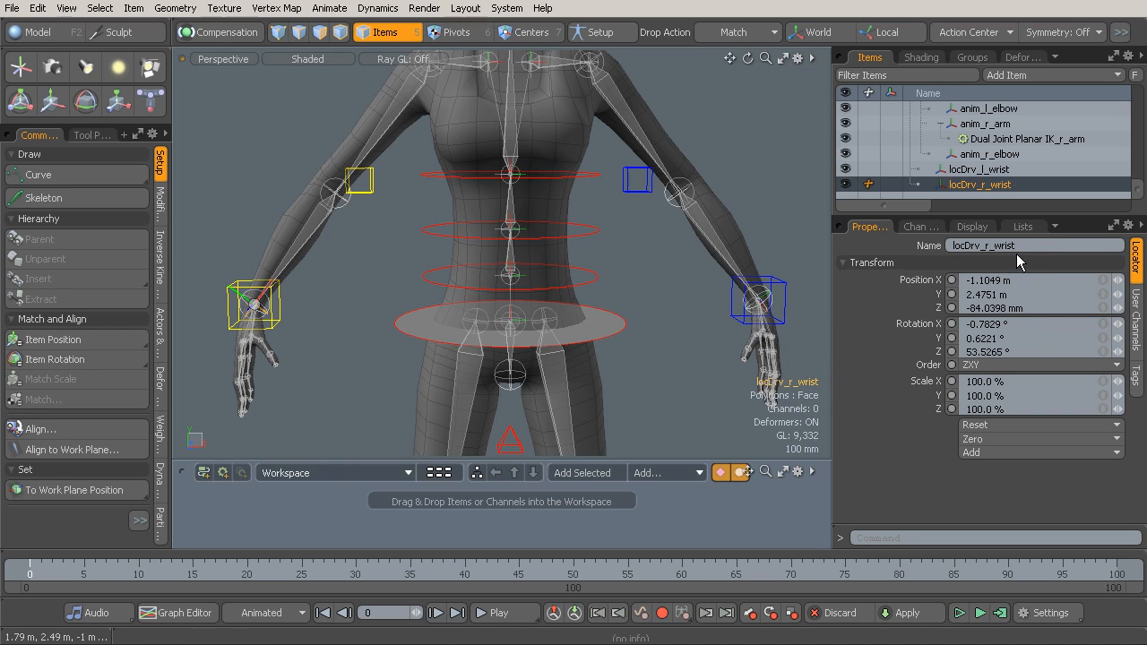
Step: In Setup mode, constrain the rotation of Skeleton_bind_l_wrist to locDrv_l_wrist
left_click_drag(497, 298, 436, 294, "alt")
left_click(598, 31)
left_click_drag(640, 205, 568, 287, "alt")
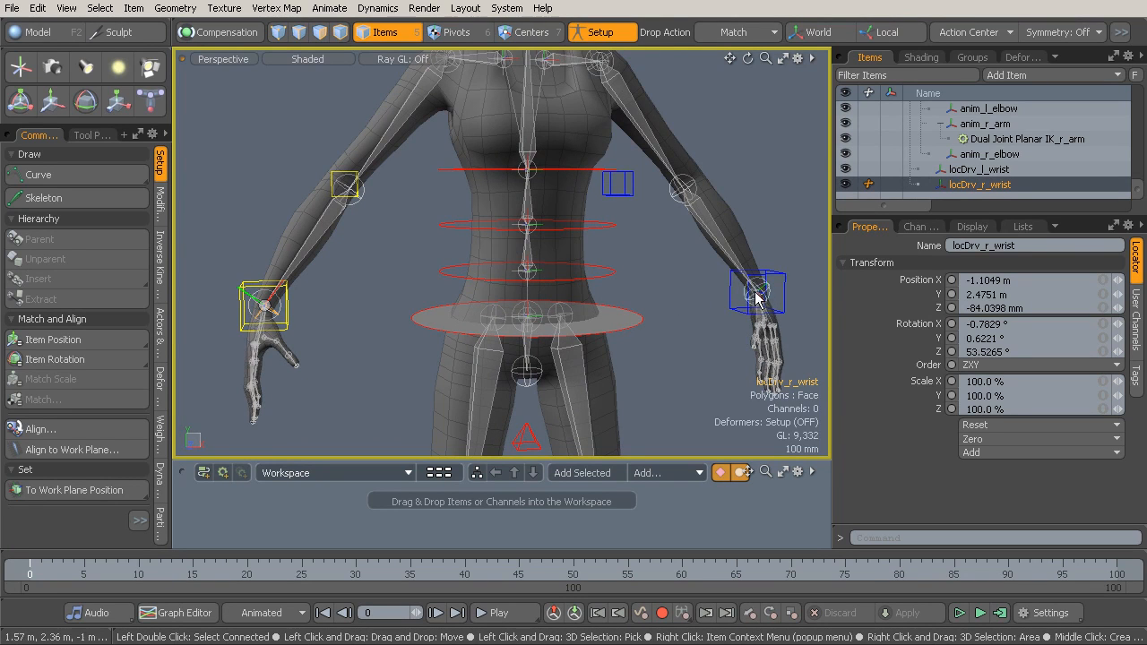
left_click_drag(450, 311, 419, 302, "alt")
left_click_drag(587, 301, 516, 302, "alt+shift")
mouse_move(597, 284)
left_mouse_down("alt")
mouse_move(509, 302)
mouse_move(584, 274)
left_mouse_up("alt")
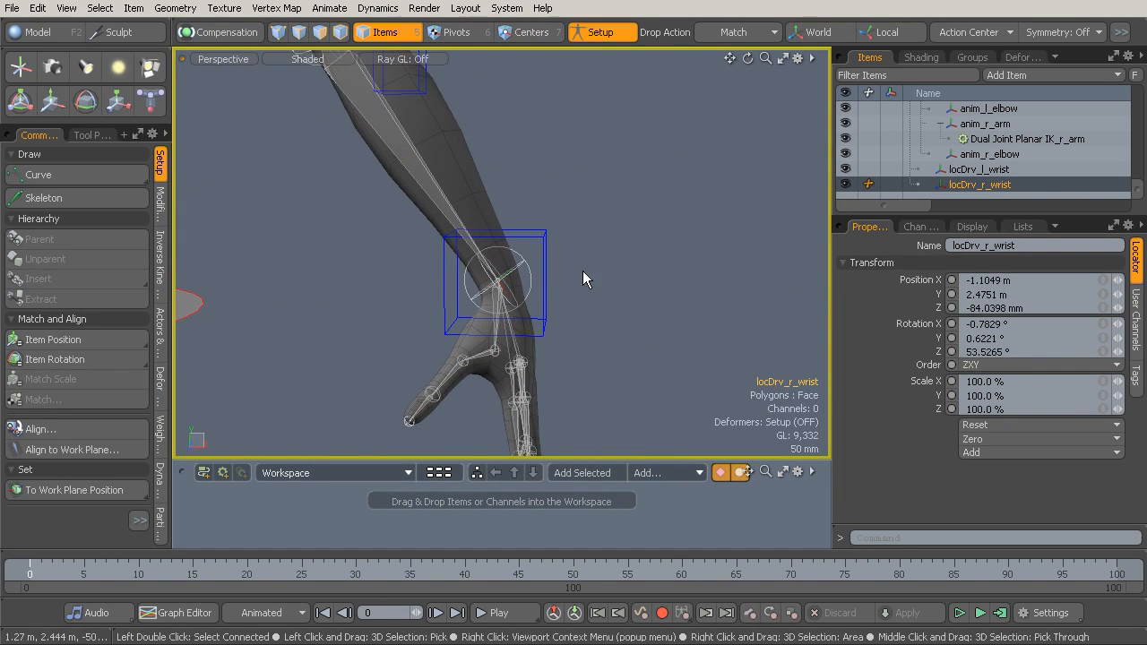
left_click(528, 273)
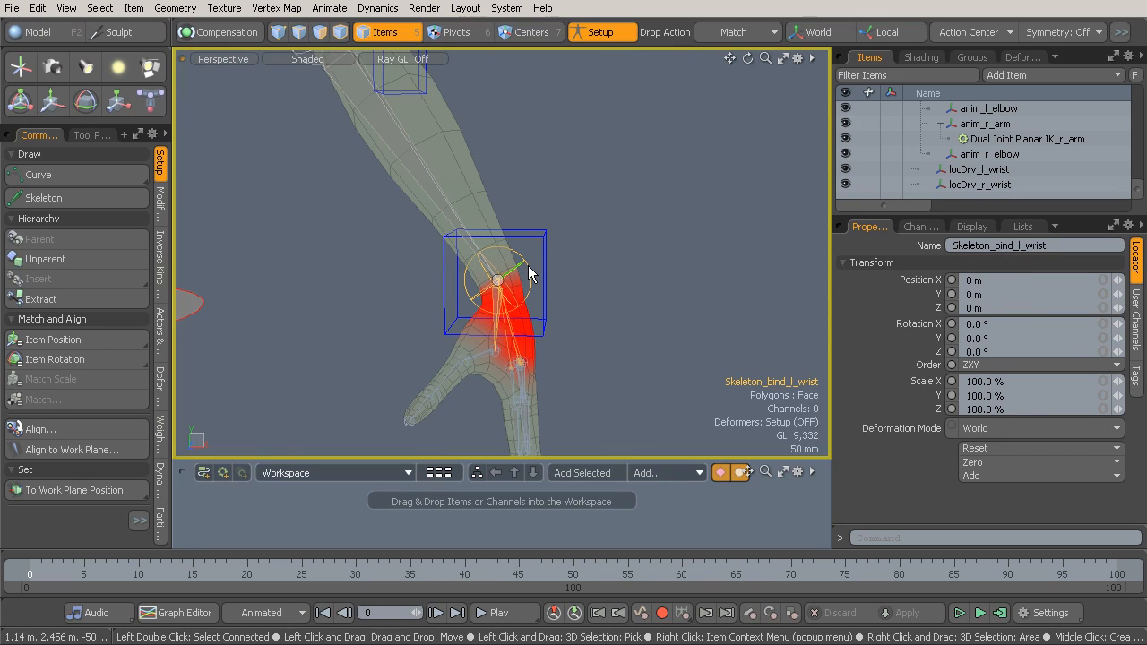
left_click(994, 171, "ctrl")
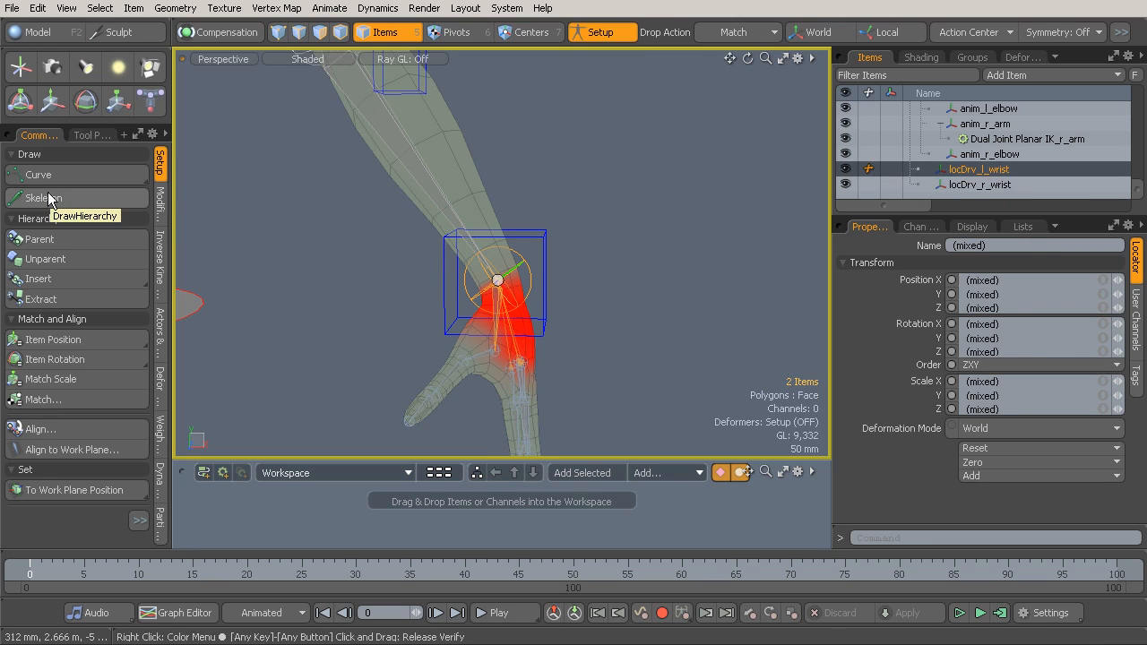
left_click(160, 200)
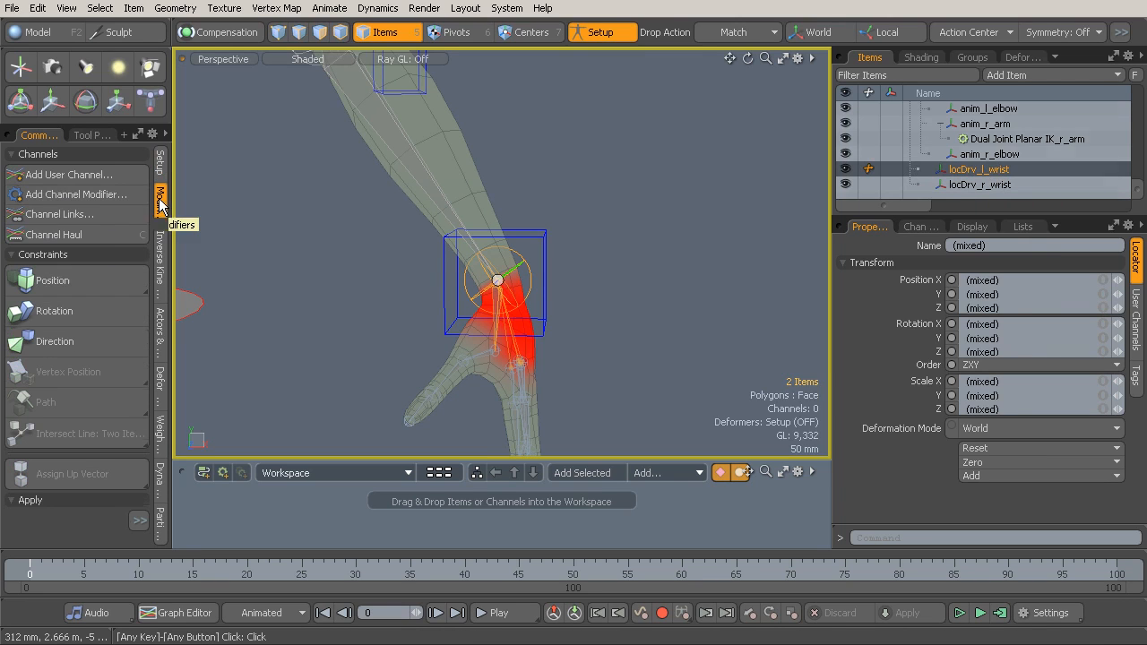
left_click(65, 310)
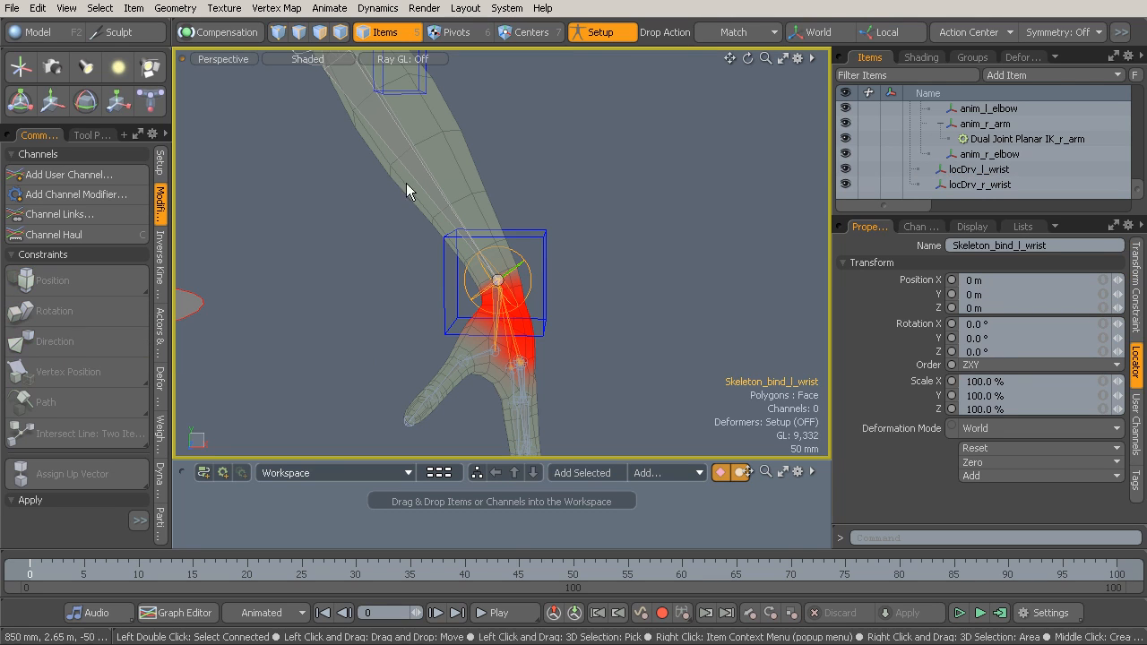
Step: Parent locDrv_l_wrist to the left hand controller anim_l_arm in Setup mode, and leave Setup mode
left_click(600, 33)
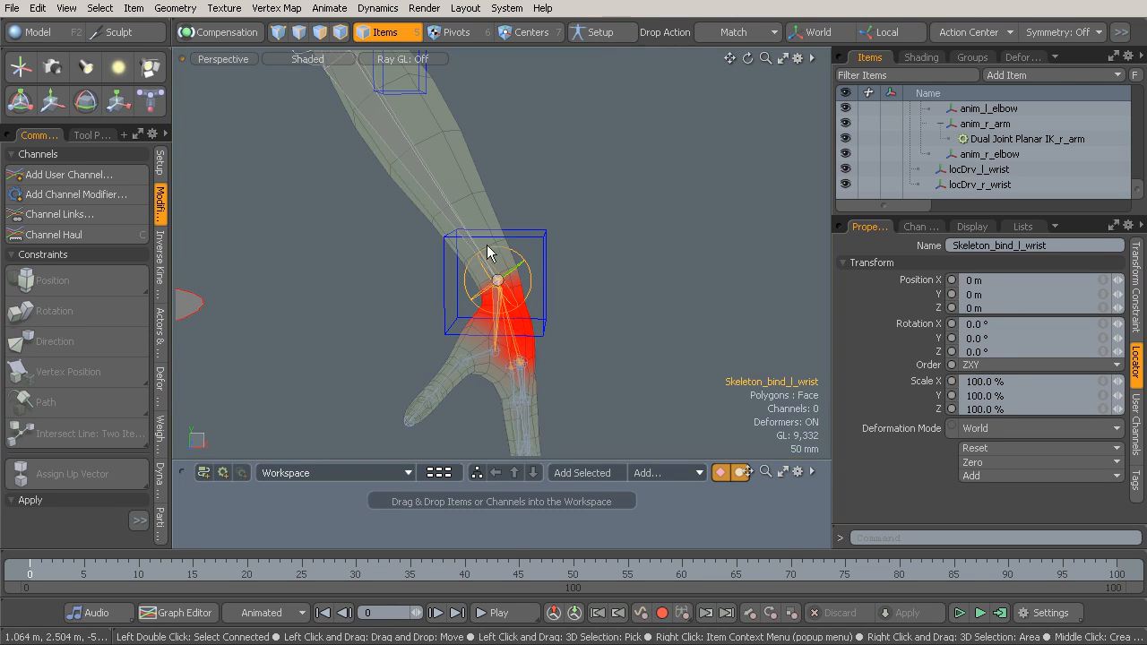
left_click(605, 34)
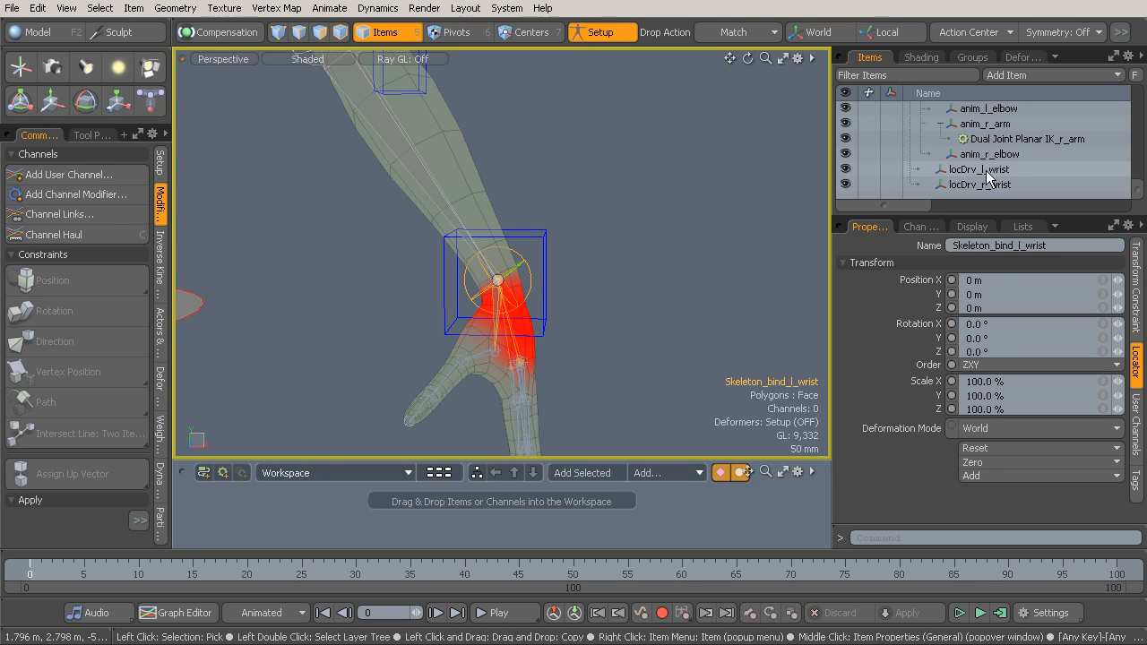
left_click(990, 171)
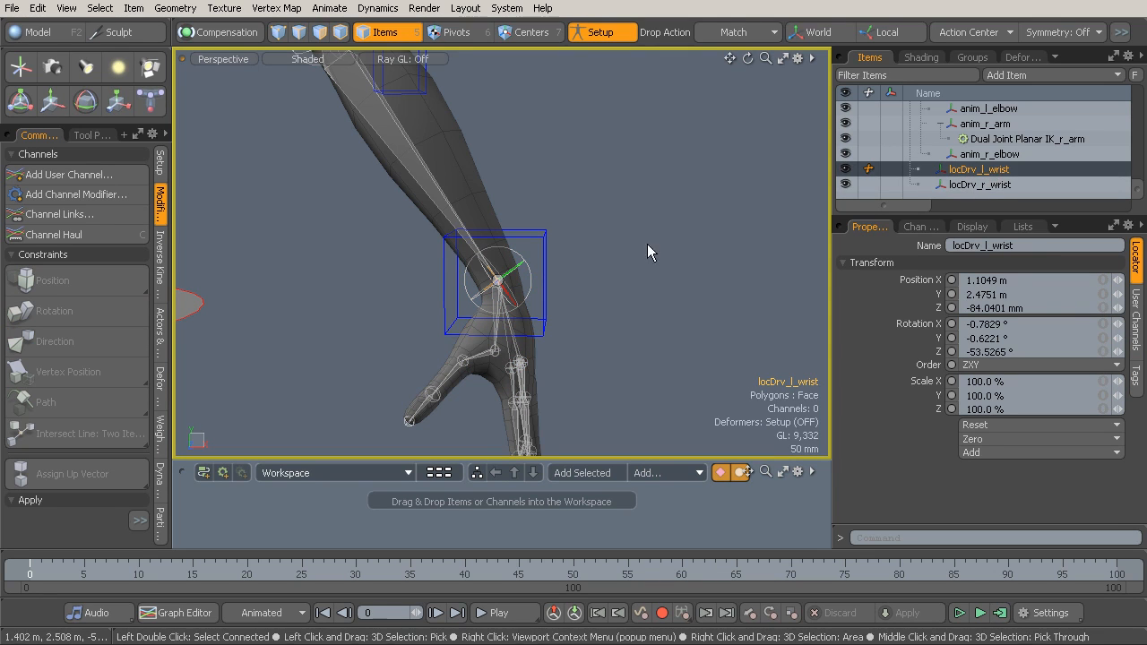
left_click(547, 251, "shift")
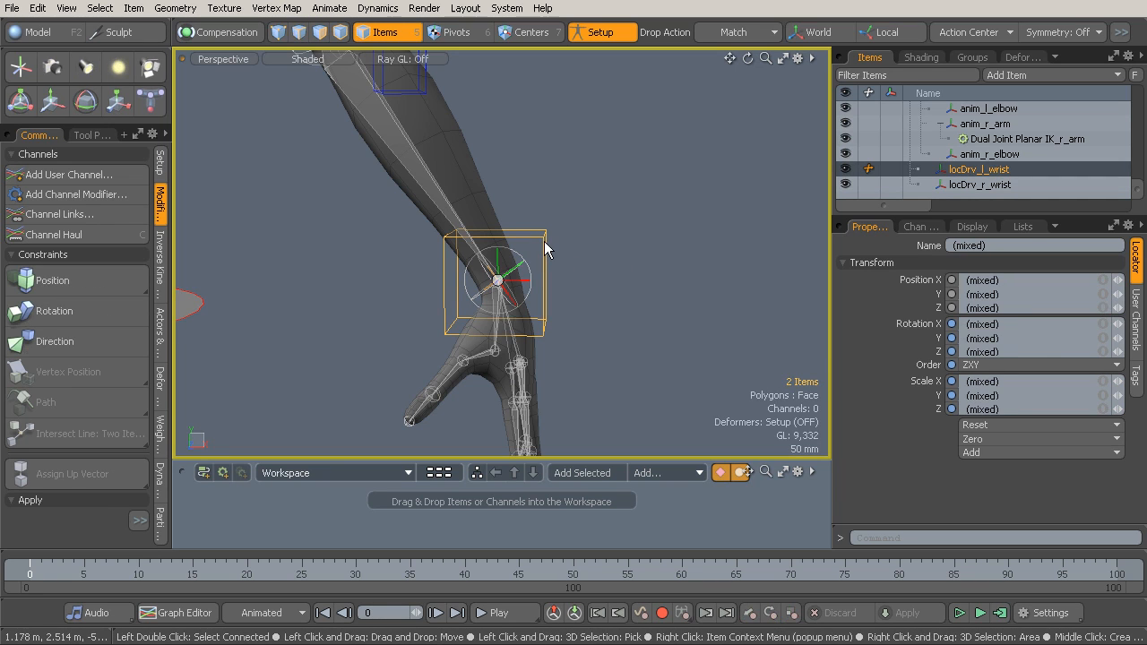
key("p")
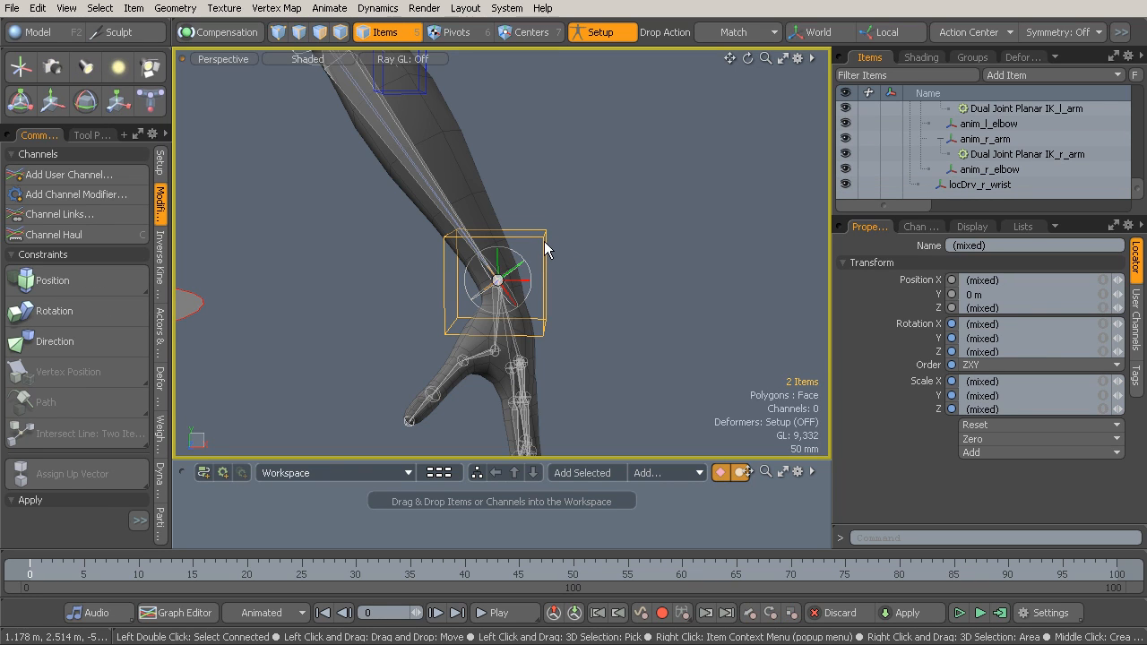
left_click(595, 32)
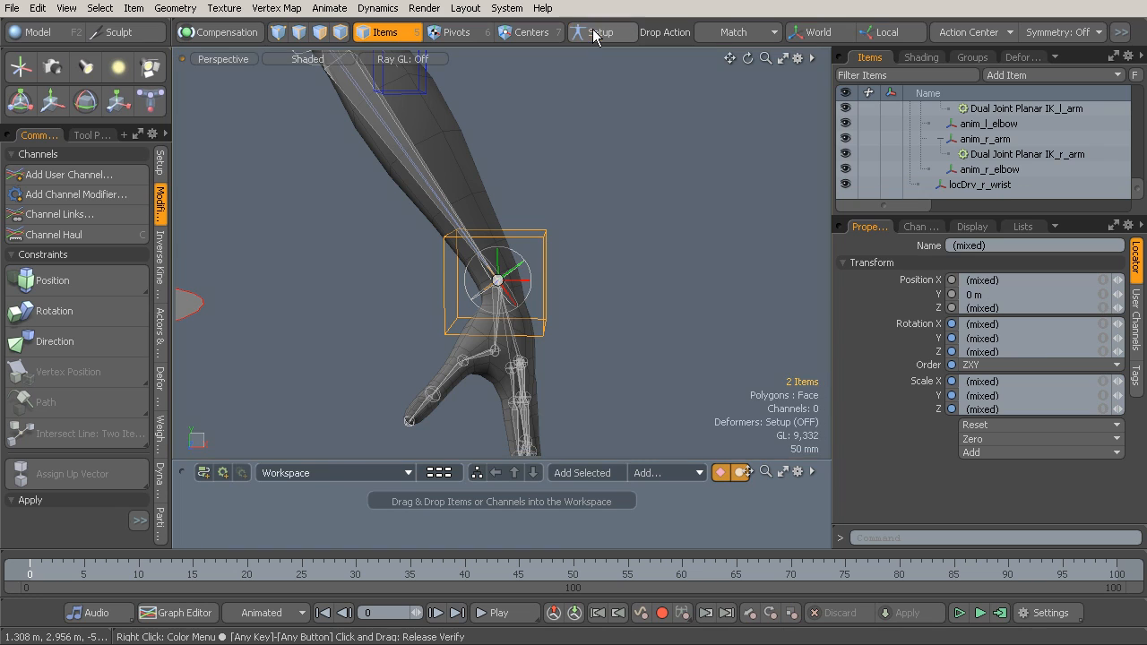
Step: Test the left hand controller by moving it about 75 mm in X and 205 mm in Y and rotating it about 83.5° in Z
left_click(546, 247)
left_click_drag(547, 247, 581, 267, "ctrl+alt")
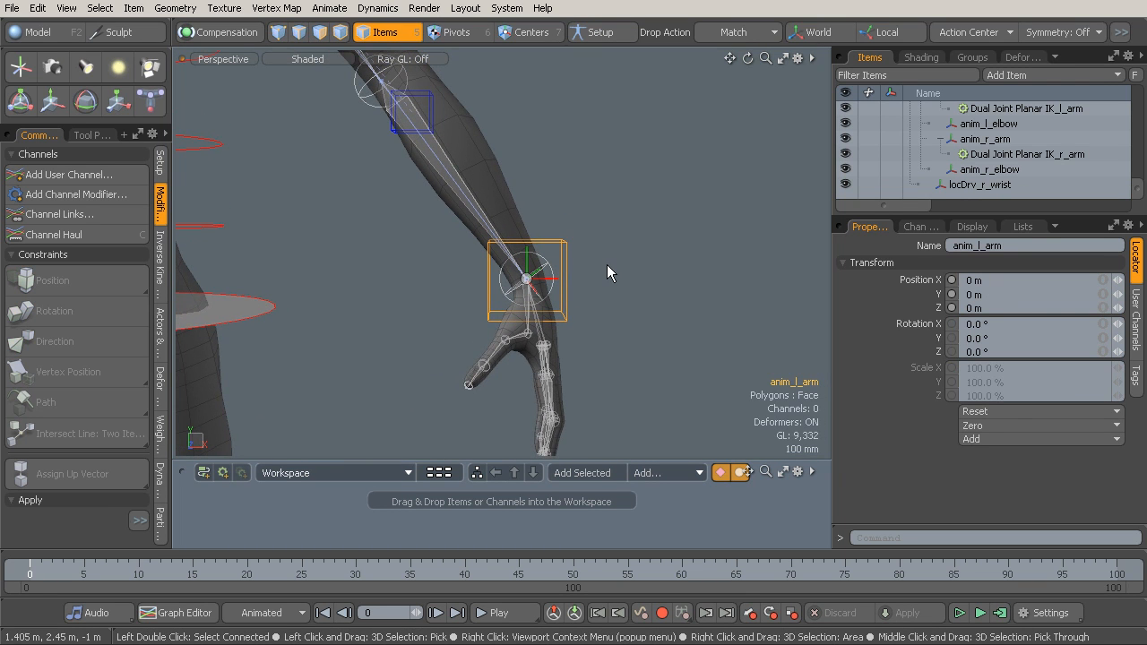
key("w")
left_click_drag(614, 208, 642, 107)
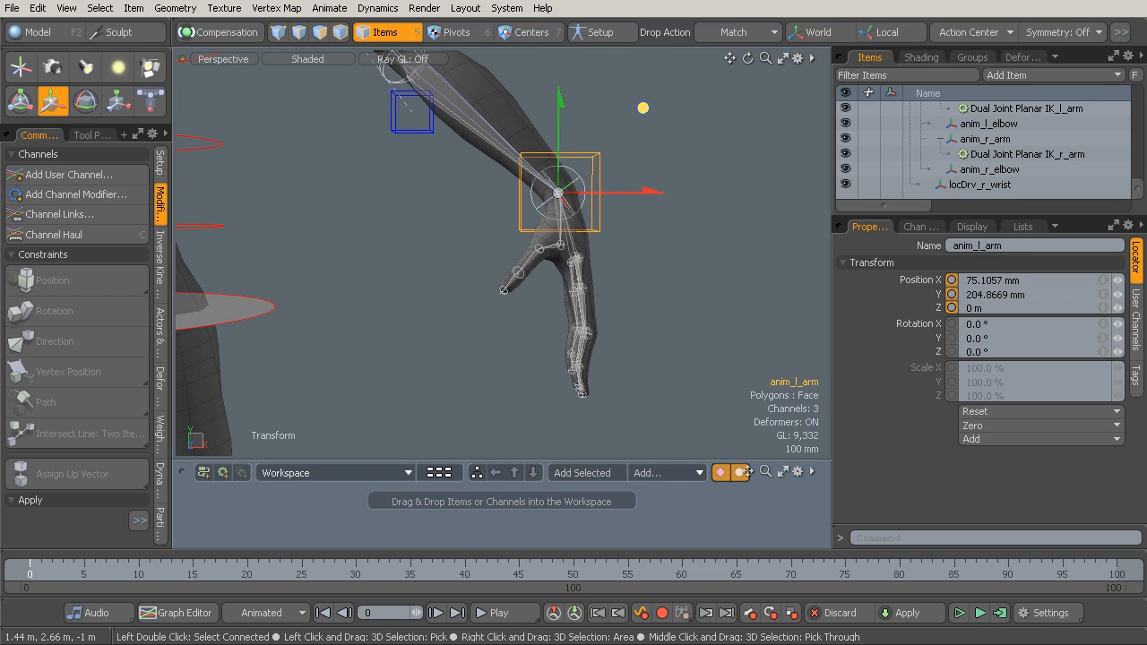
key("e")
left_click_drag(655, 160, 564, 87)
left_click_drag(532, 51, 528, 53)
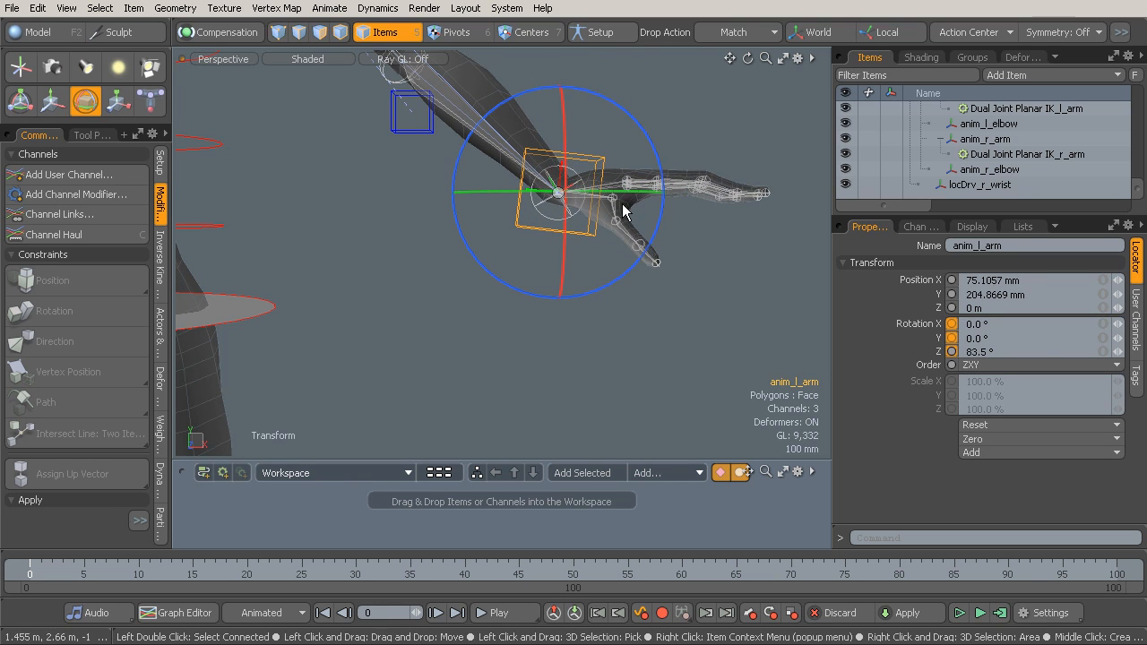
left_click_drag(631, 199, 552, 225, "alt")
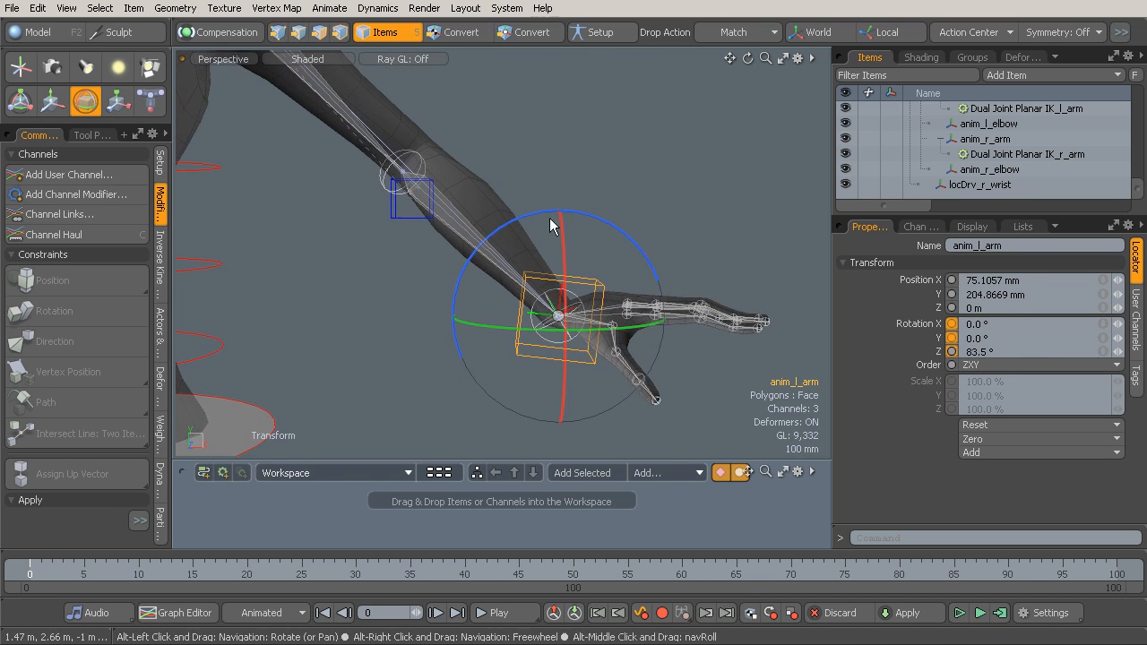
Step: Try moving the left elbow controller, and undo all test moves and rotations of the left arm's controllers
left_click(395, 223)
key("w")
left_click_drag(408, 195, 189, 383)
key("ctrl+z")
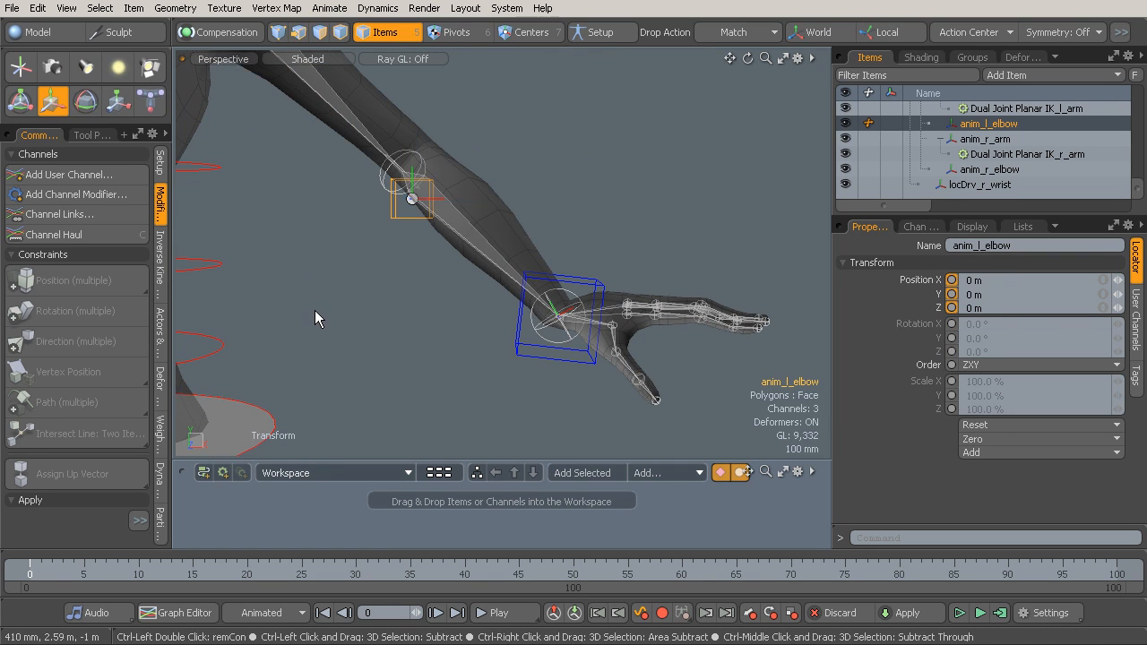
key("ctrl+z")
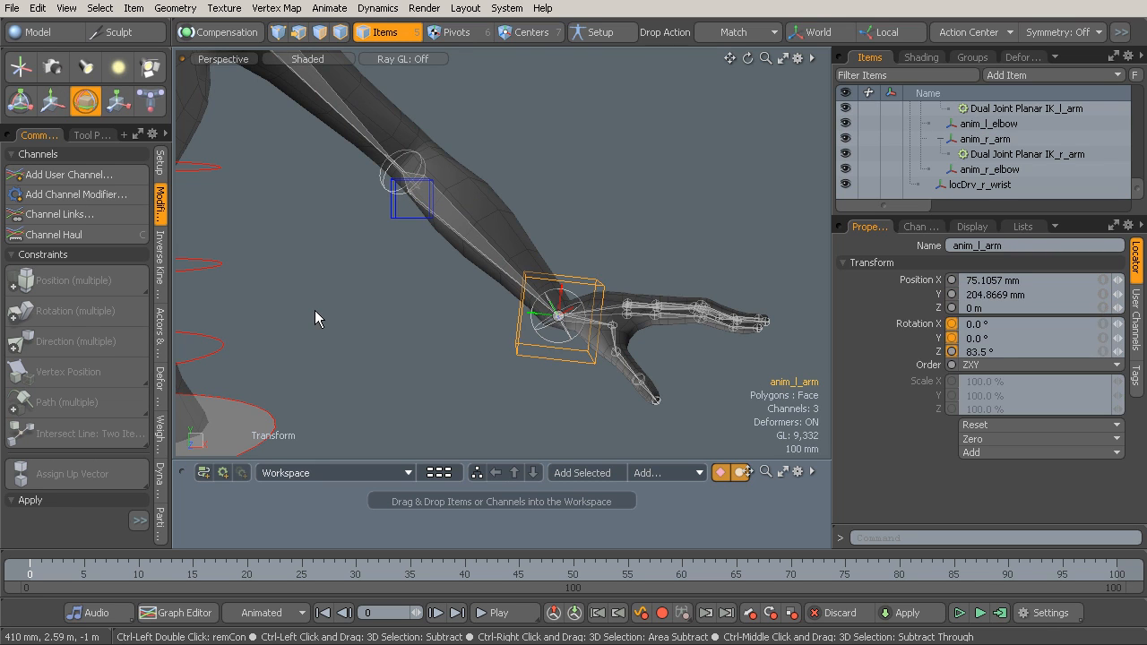
key("ctrl+z")
key("ctrl+z")
key("ctrl+z")
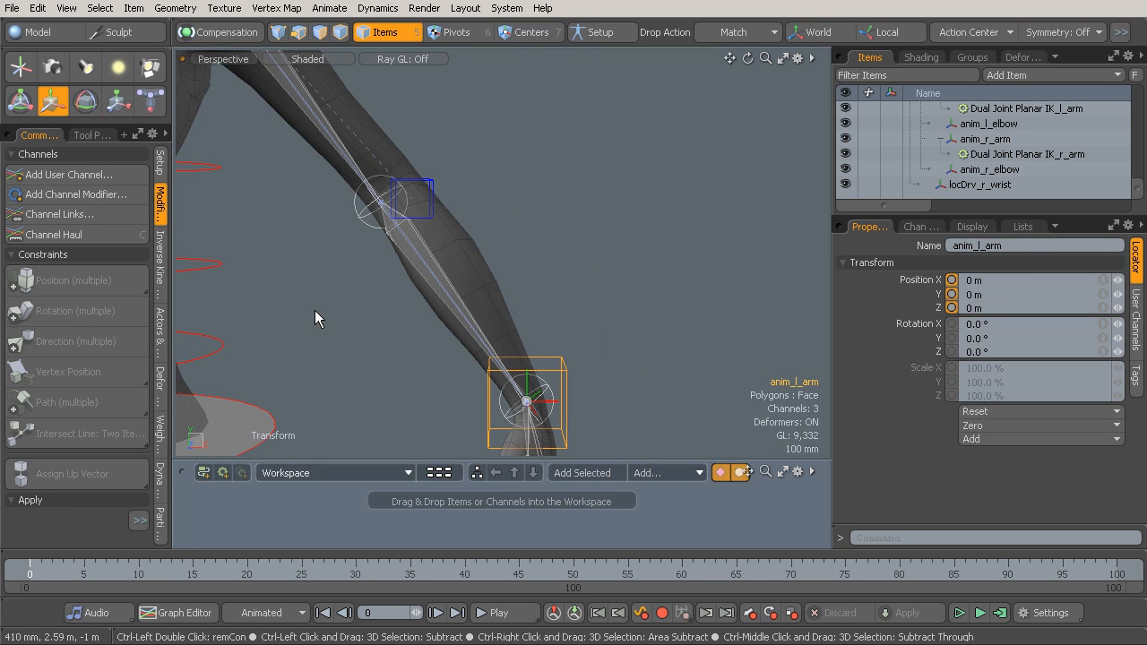
Step: In Setup mode, constrain the right wrist joint's rotation to locDrv_r_wrist and parent that locator to anim_r_arm, leaving Setup mode when done
left_click_drag(471, 325, 592, 283, "alt")
left_click_drag(465, 287, 551, 282, "alt")
left_click_drag(421, 304, 508, 266, "alt+shift")
left_click_drag(398, 313, 462, 315, "ctrl+alt")
mouse_move(414, 317)
left_mouse_down("alt+shift")
mouse_move(445, 289)
mouse_move(350, 300)
mouse_move(421, 298)
left_mouse_up("alt+shift")
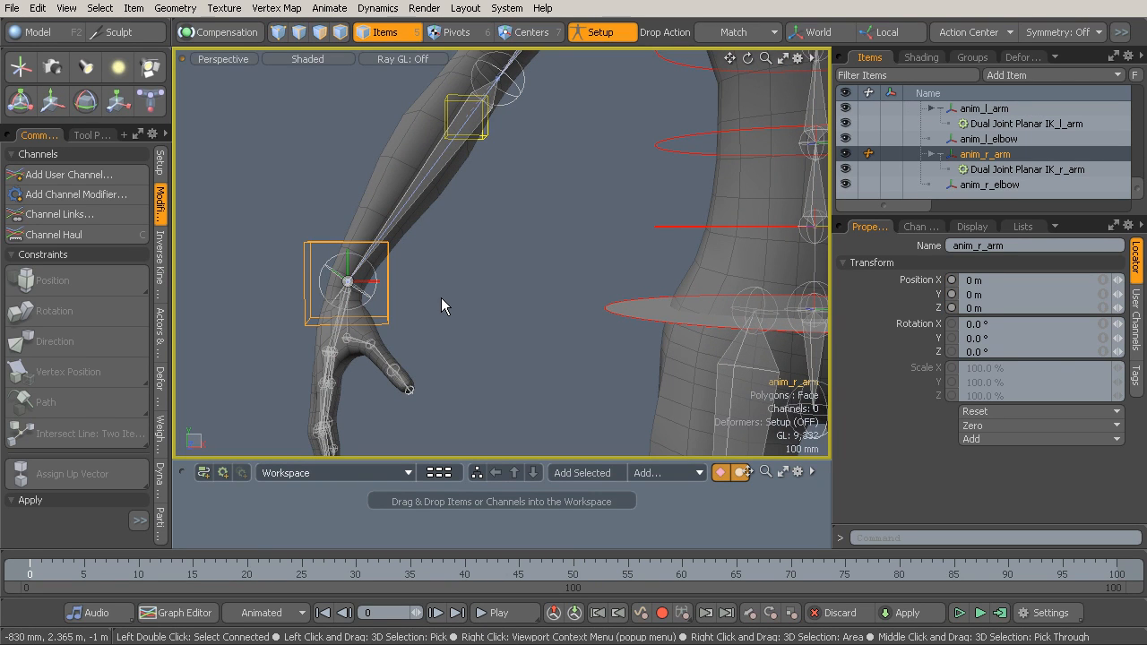
left_click_drag(408, 287, 576, 164, "alt")
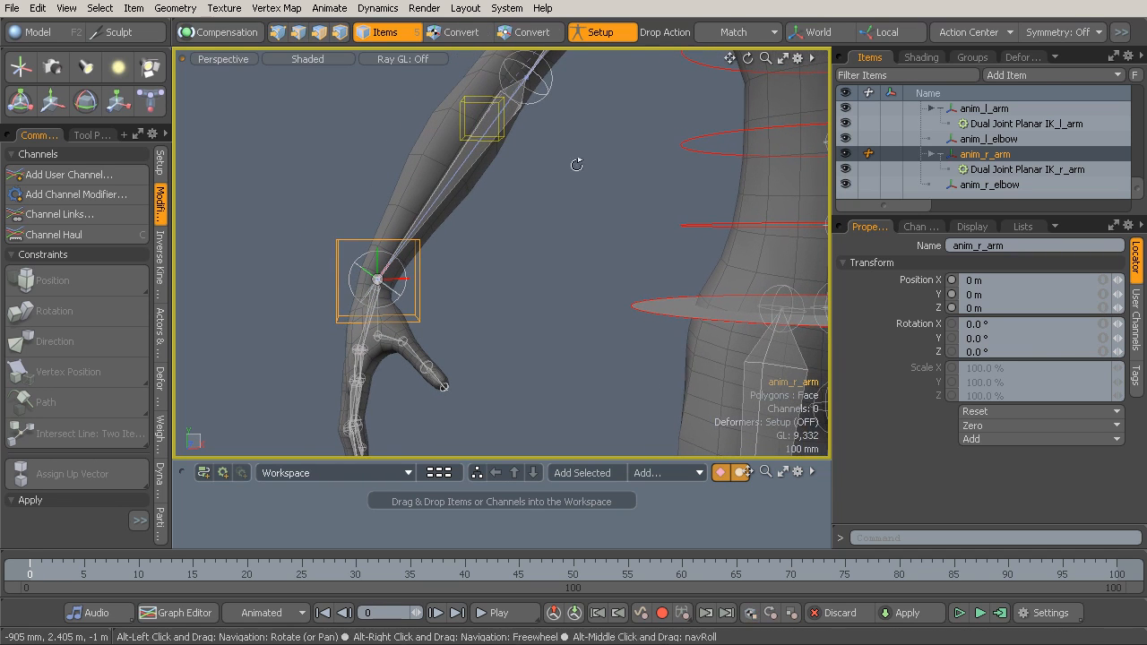
left_click(596, 33)
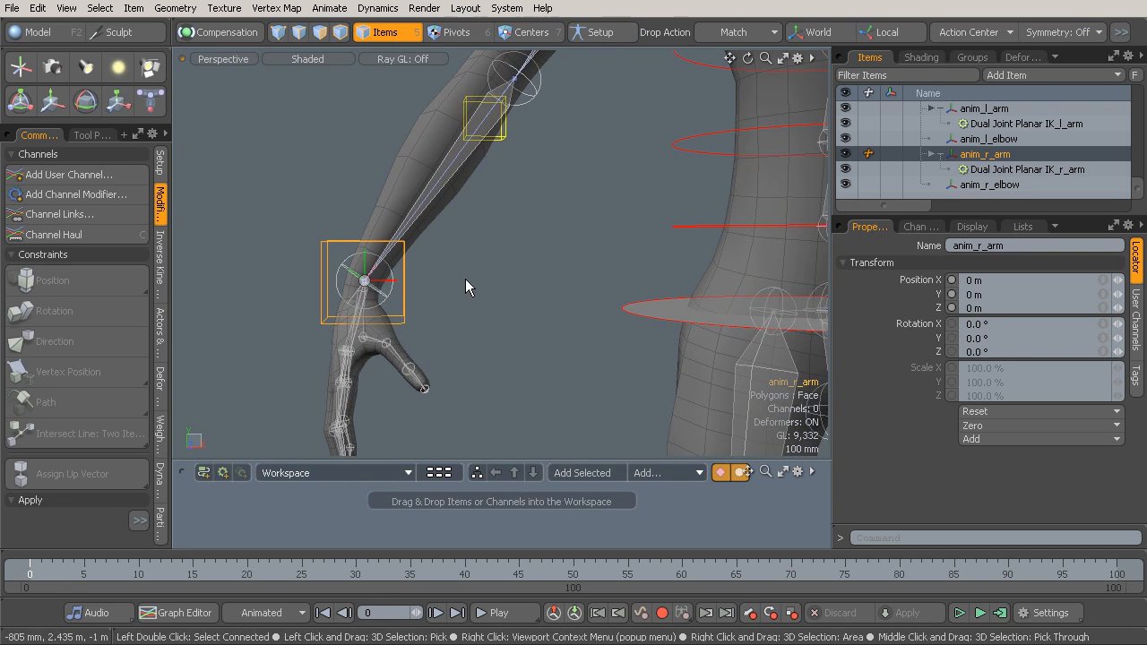
Step: Test anim_r_arm by moving it about 160 mm in X and 70 mm in Y and rotating it about -79.5° in Z, and reset all its transforms
key("w")
left_click_drag(444, 247, 376, 254)
left_click_drag(393, 192, 527, 156)
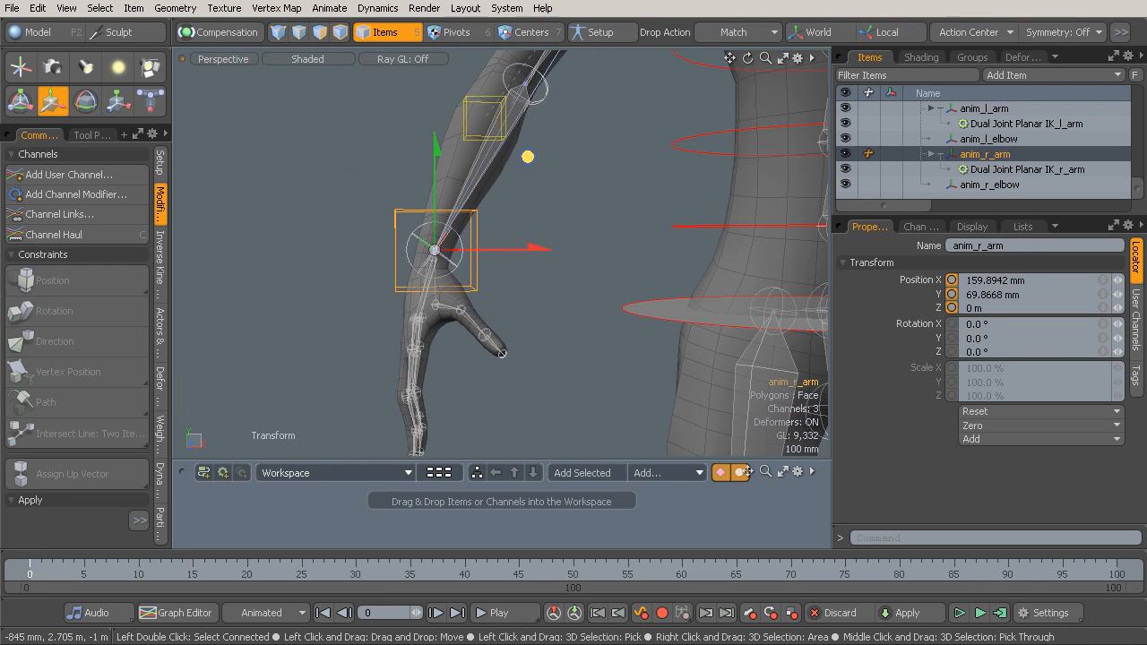
key("e")
left_click_drag(538, 200, 537, 262)
left_click_drag(518, 316, 544, 285)
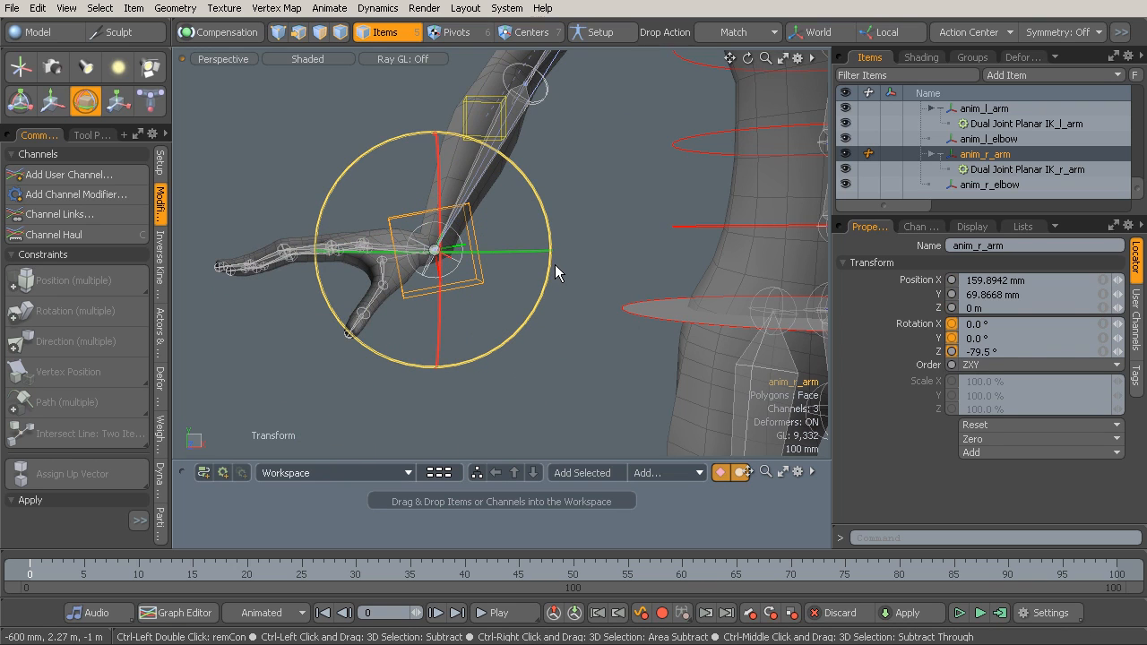
left_click(974, 429)
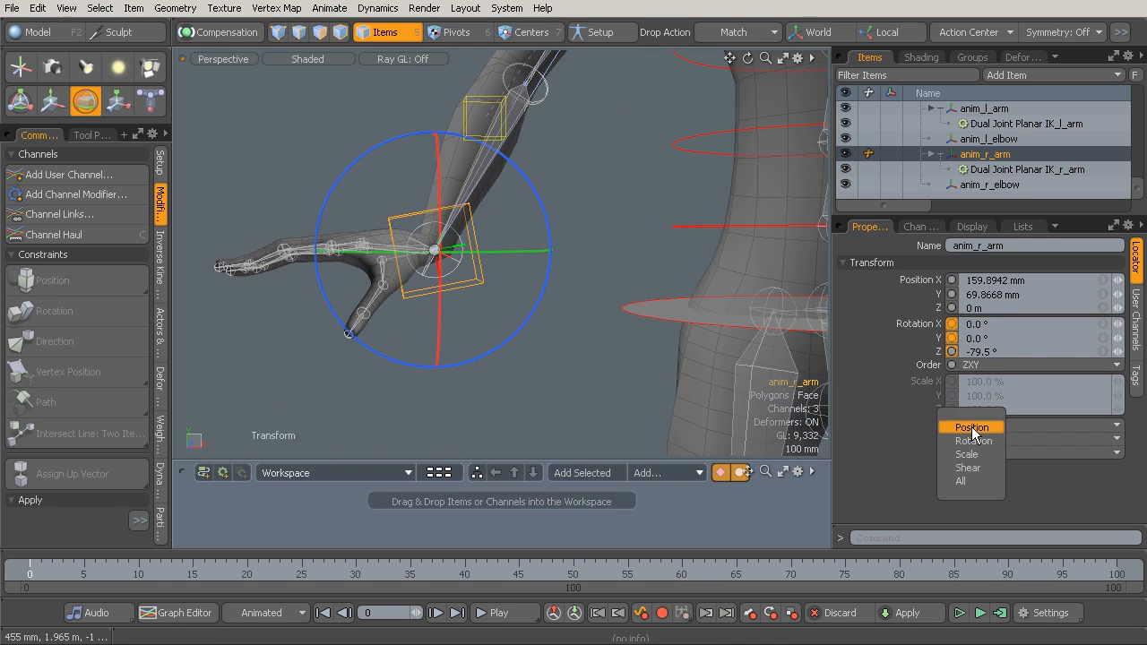
left_click(975, 481)
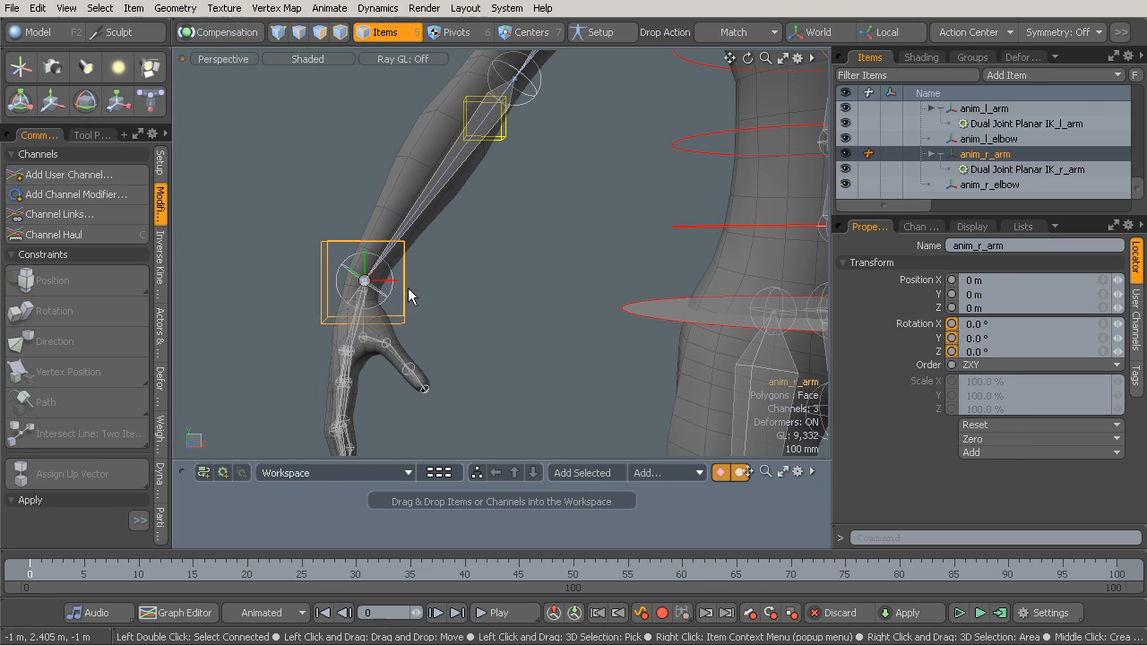
Step: Select locDrv_r_wrist beneath the right hand controller and add it to the hidden group
left_click(364, 262)
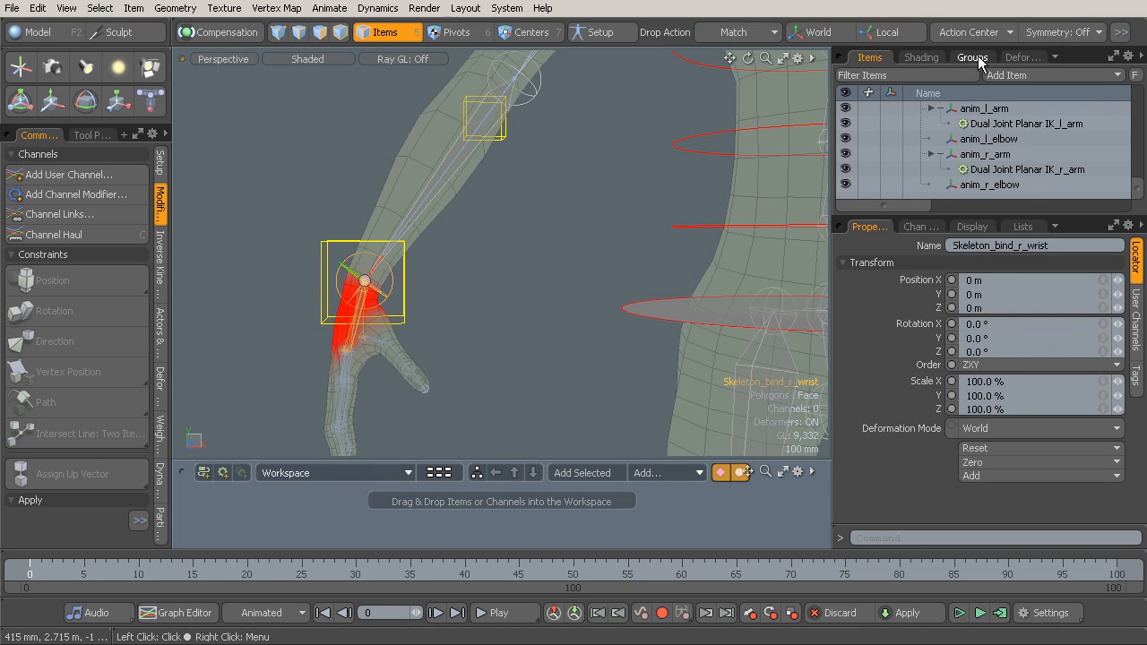
left_click(408, 283)
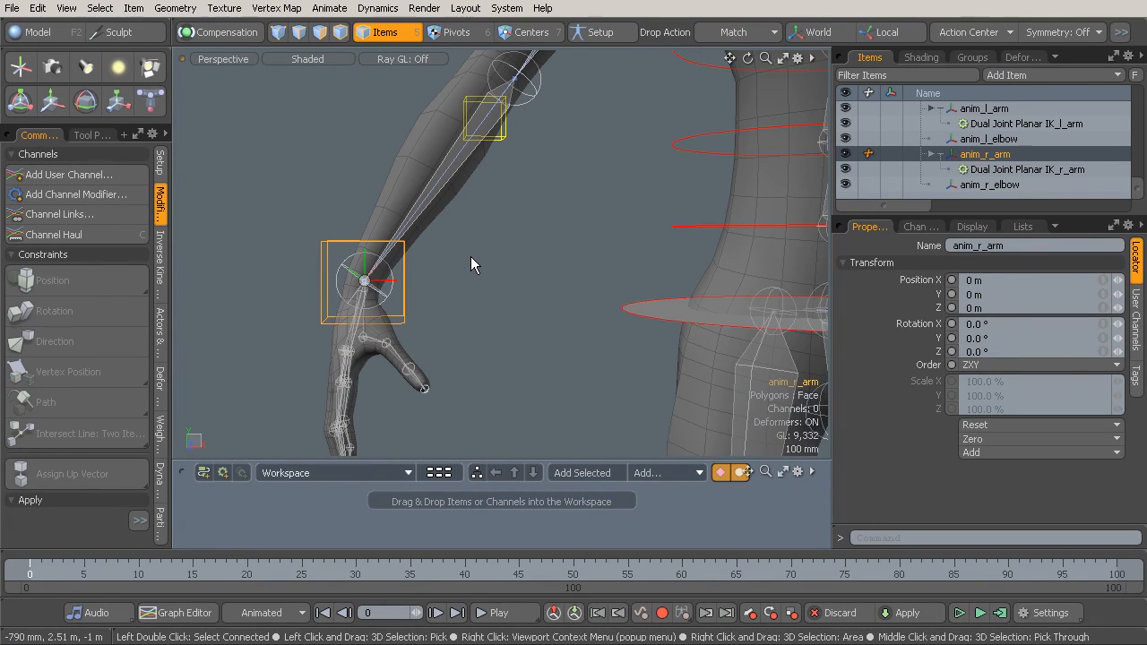
key("Down")
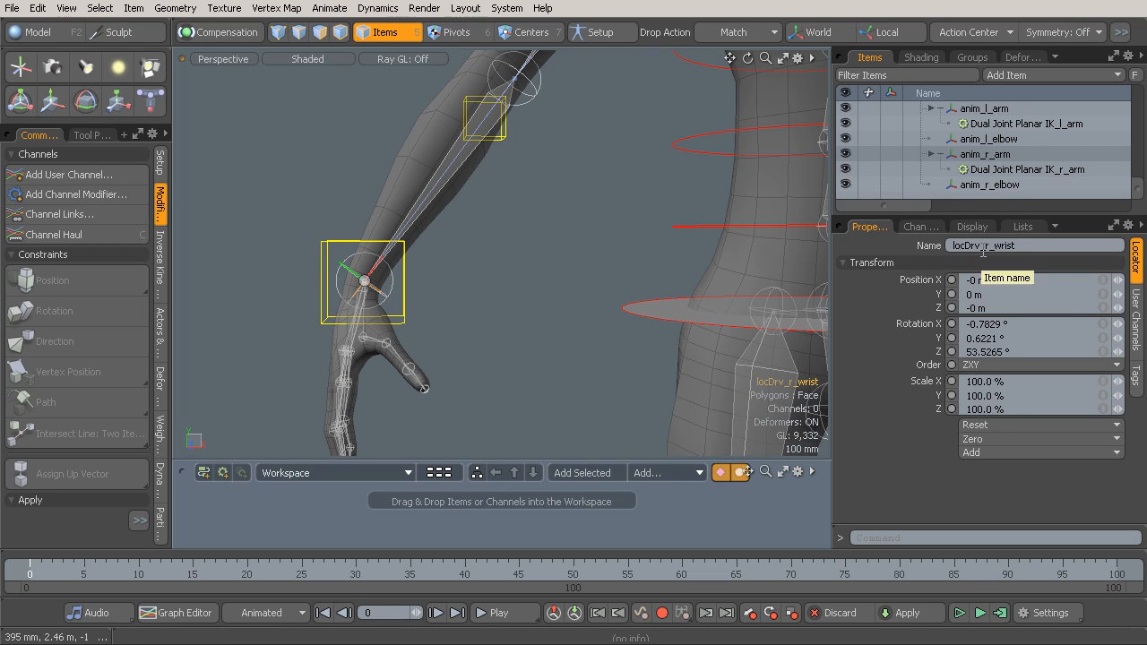
left_click(972, 57)
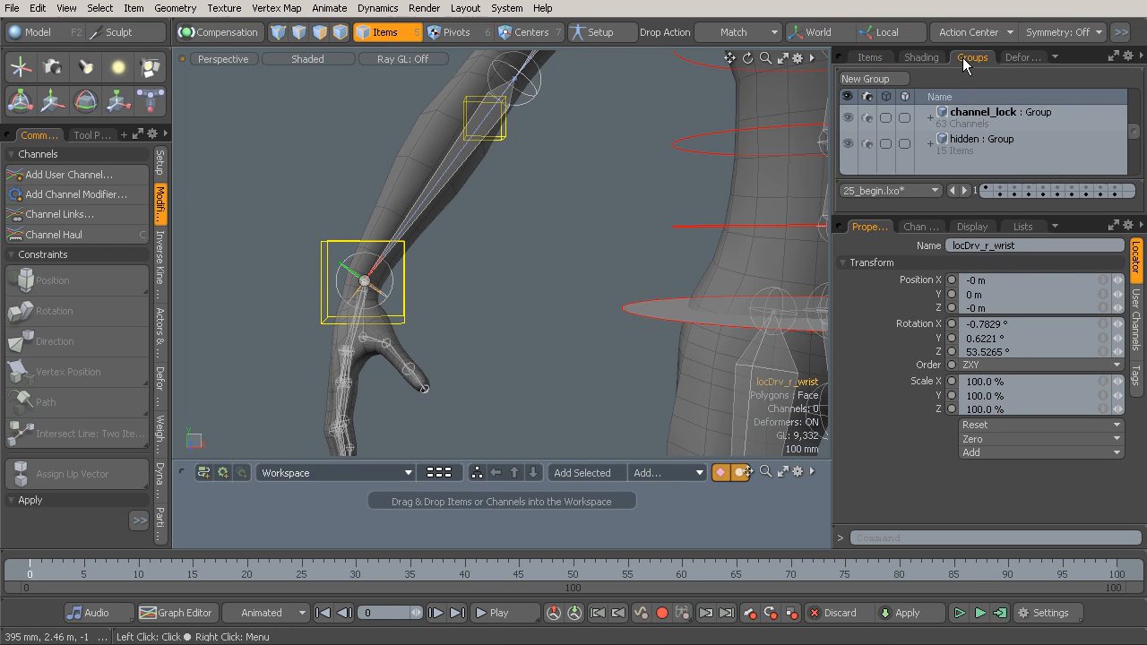
left_click(1006, 147)
right_click(1006, 147)
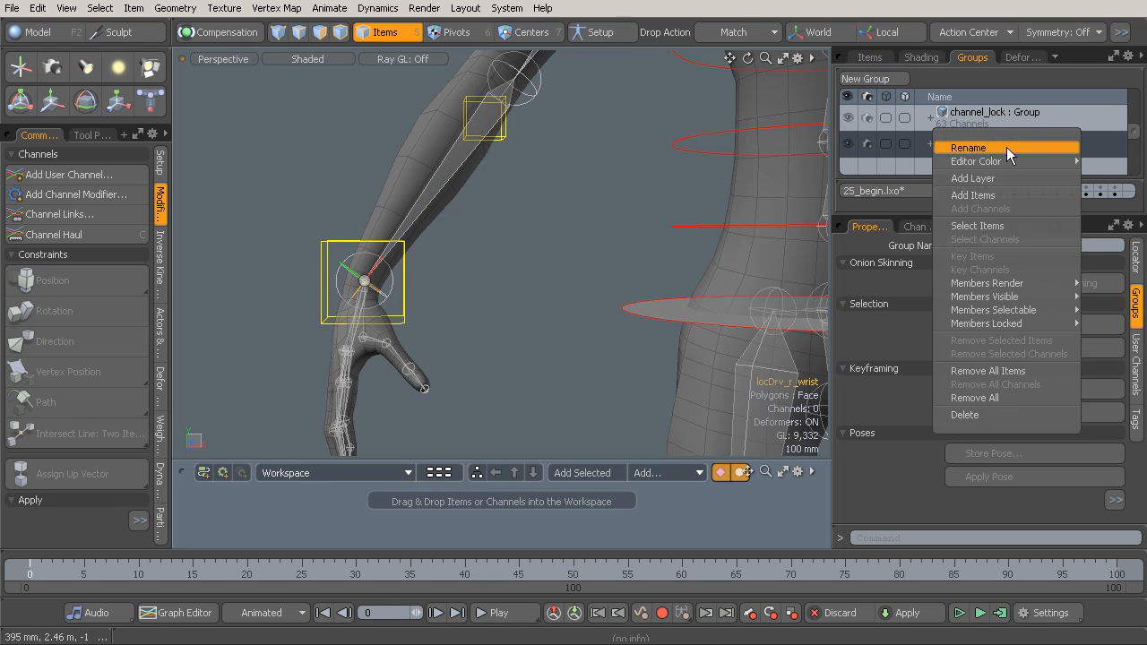
left_click(1025, 194)
Step: Select locDrv_l_wrist beneath the left hand controller and add it to the hidden group
left_click_drag(647, 224, 379, 264, "alt")
left_click(703, 331)
left_click_drag(703, 332, 700, 302, "alt")
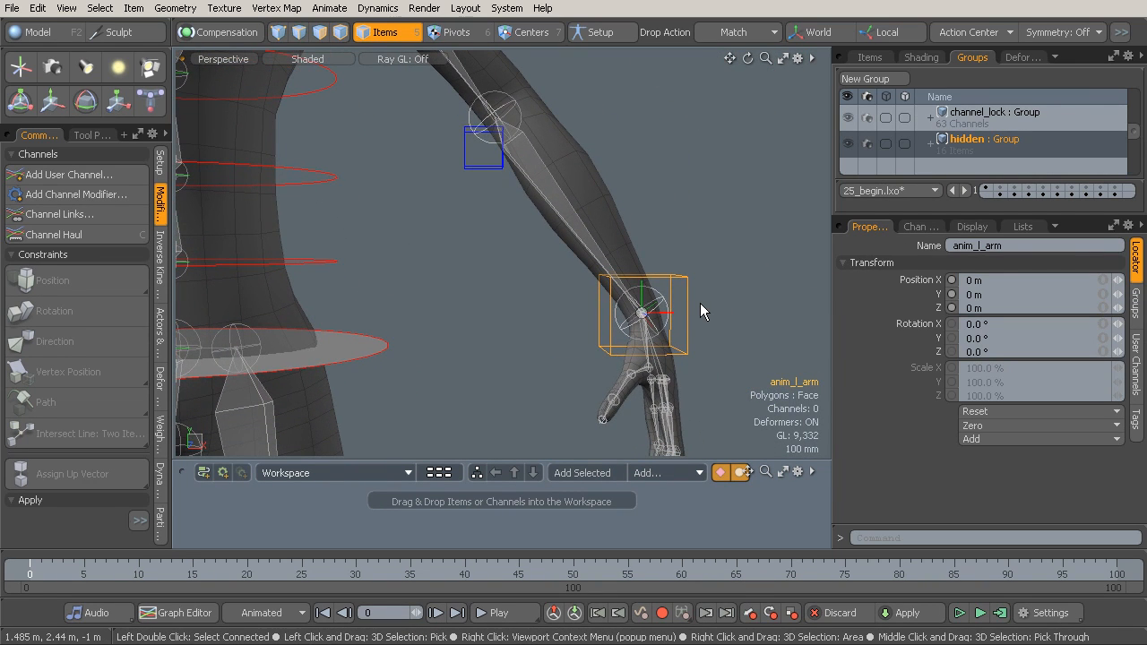
left_click(699, 303)
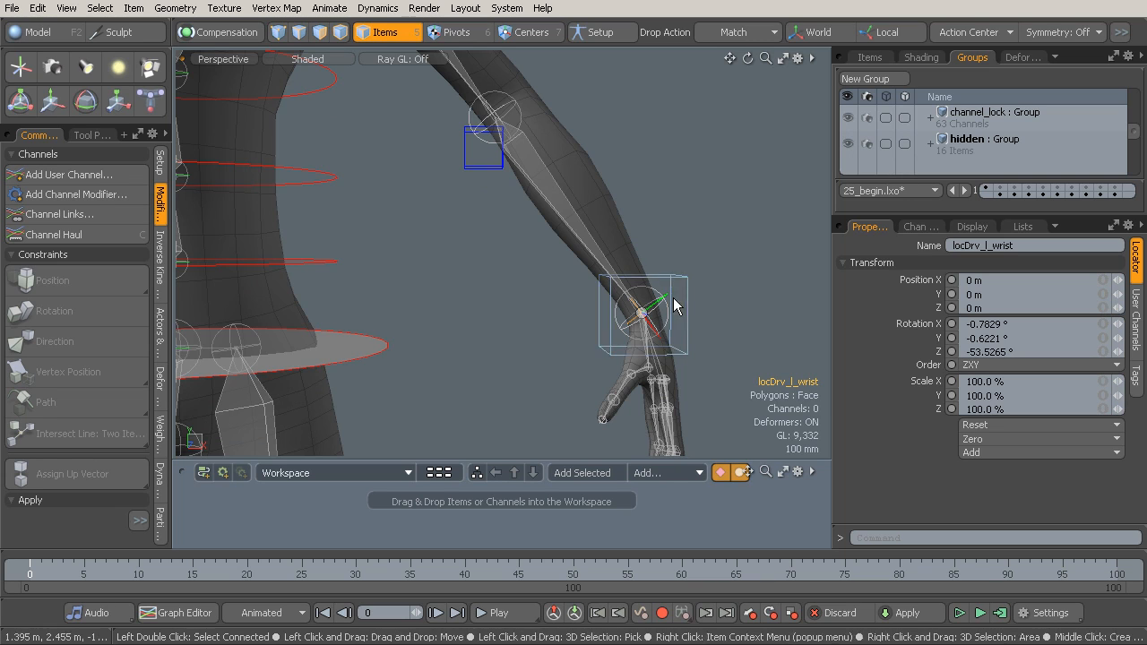
left_click(992, 141, "ctrl")
right_click(990, 141)
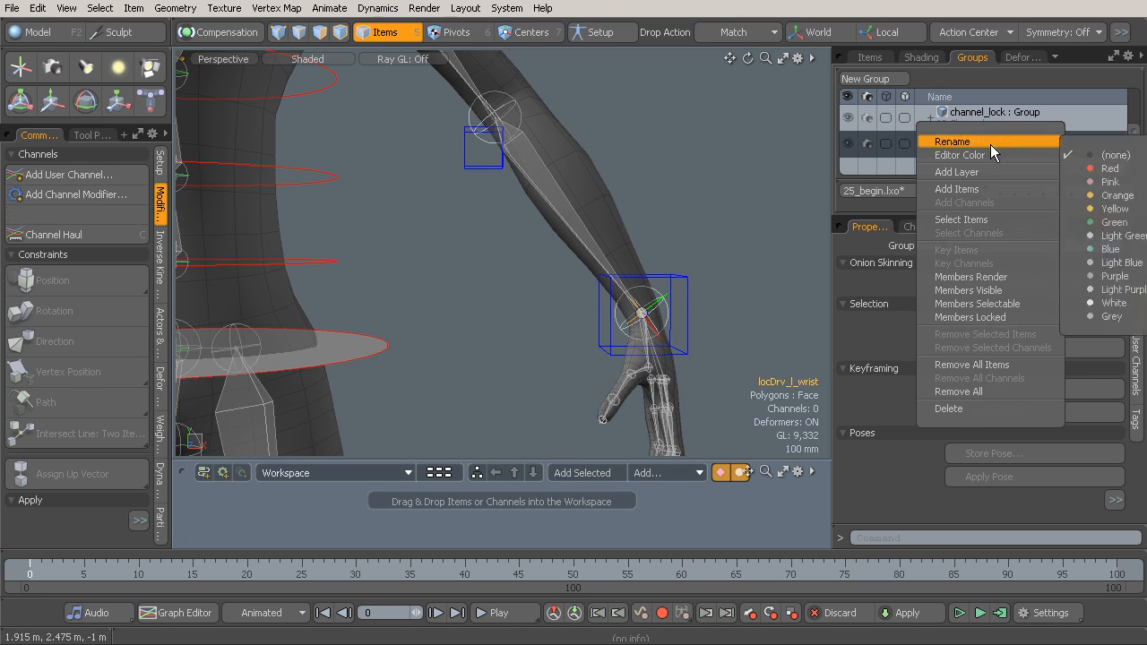
left_click(993, 189)
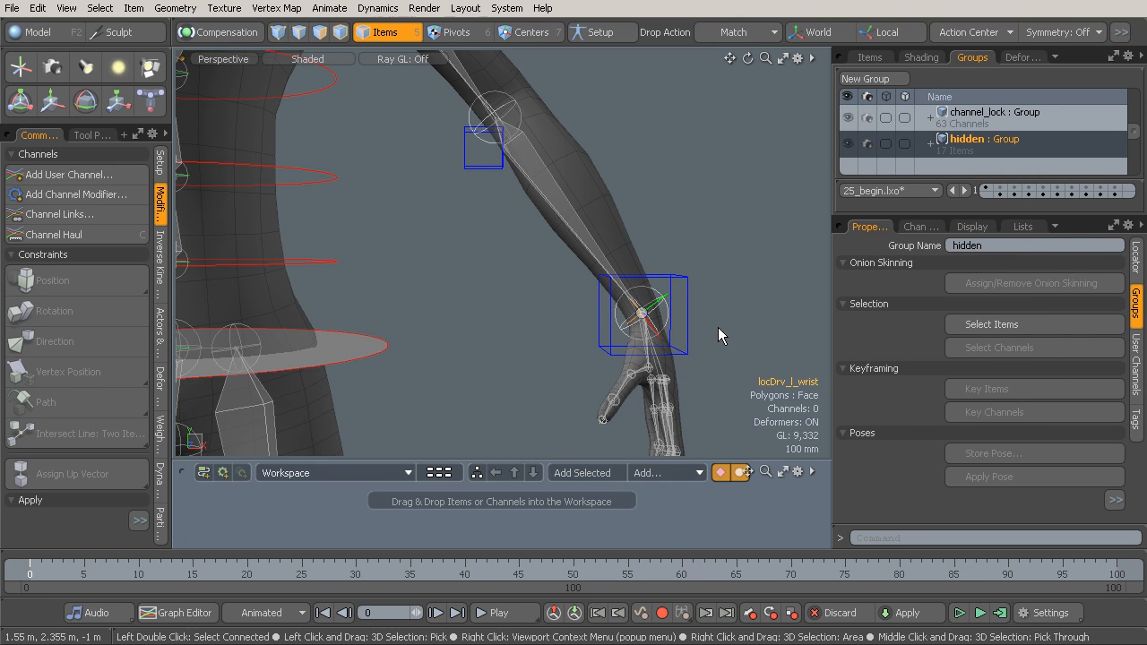
Step: Clear the selection and examine both arm rigs and the finger joints of the left hand
left_click(717, 327)
left_click_drag(708, 329, 634, 286, "alt")
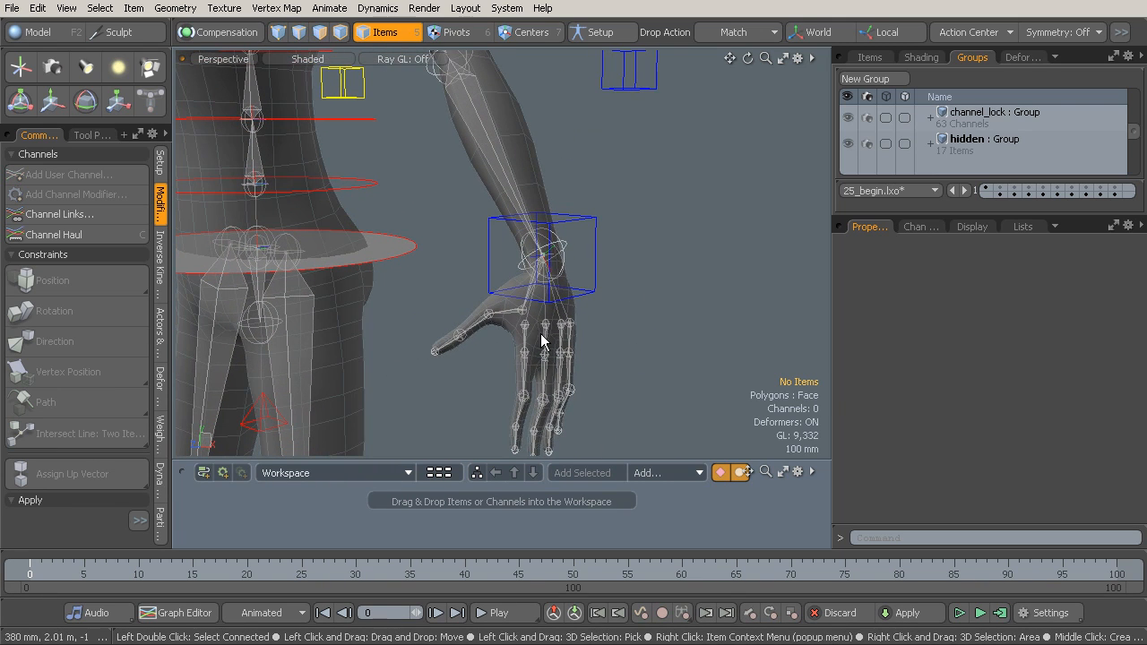
left_click_drag(547, 315, 522, 258, "ctrl+alt")
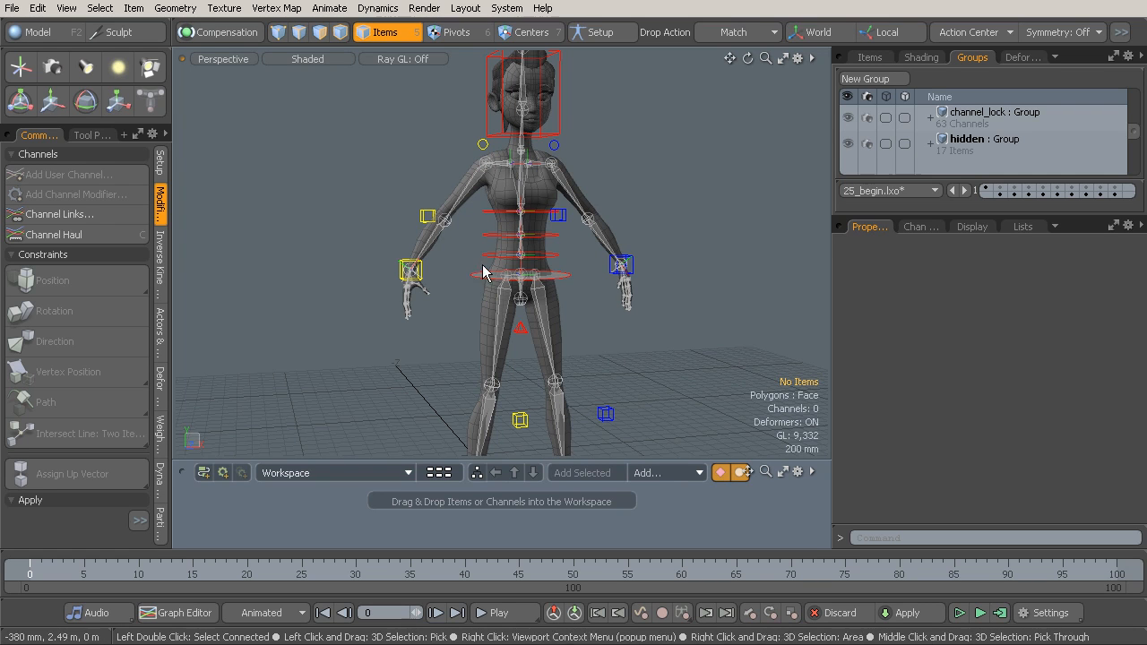
left_click_drag(515, 277, 549, 266, "alt")
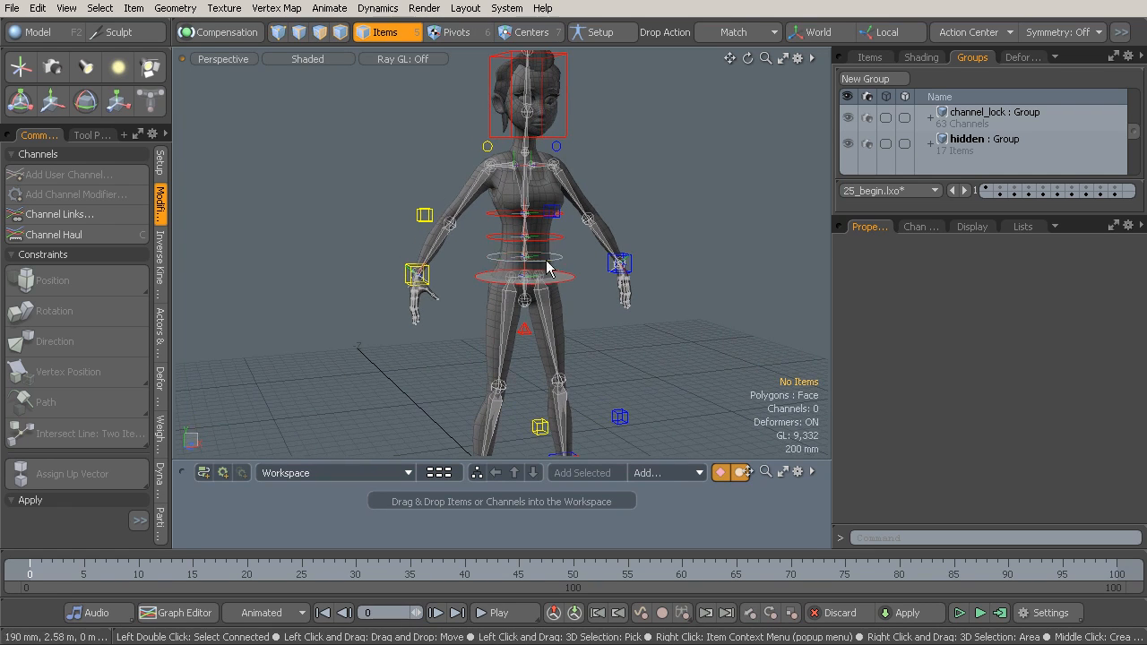
mouse_move(569, 300)
left_mouse_down("ctrl+alt")
mouse_move(593, 302)
mouse_move(573, 307)
left_mouse_up("ctrl+alt")
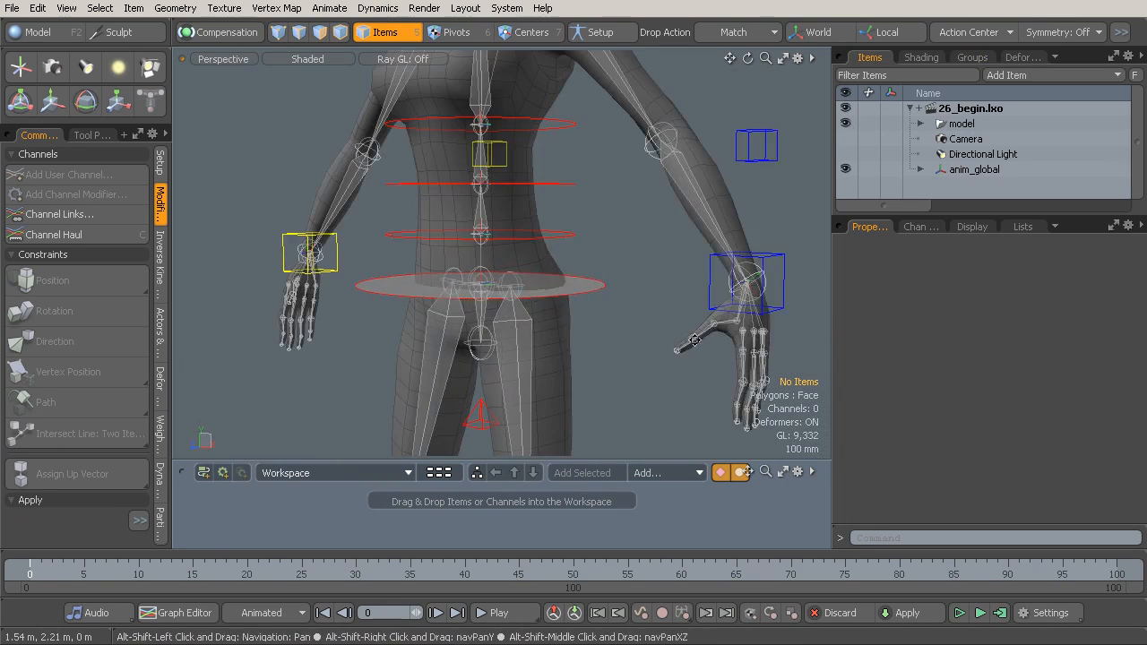
left_click_drag(546, 332, 571, 335, "ctrl+alt")
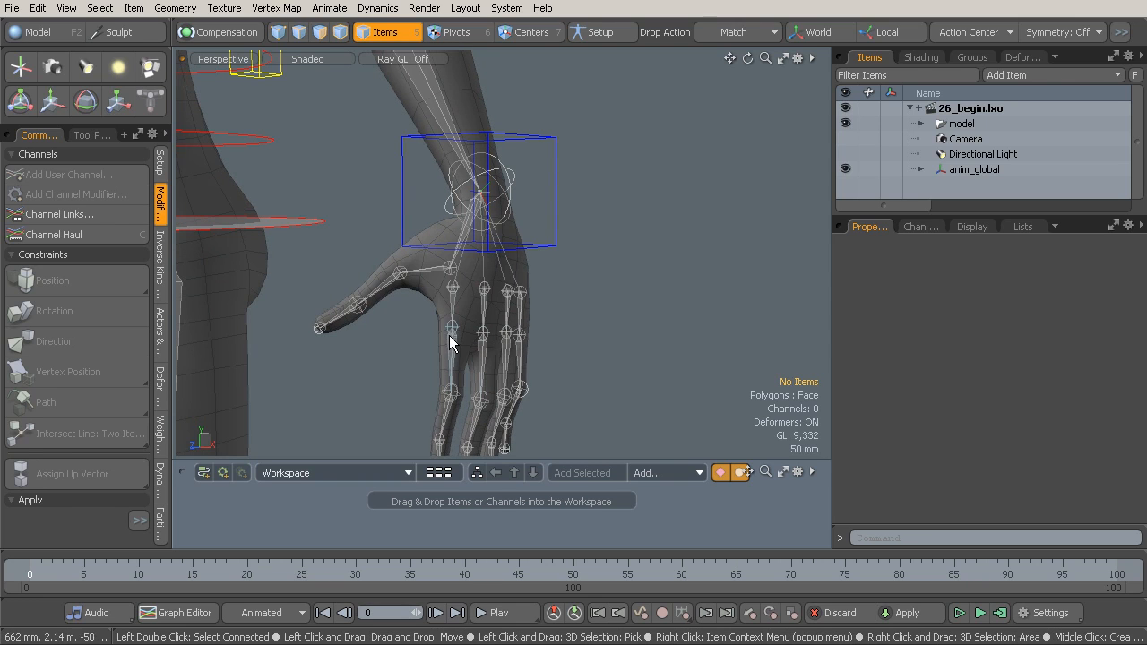
left_click_drag(442, 330, 529, 340, "alt")
scroll(612, 324, "down", 3)
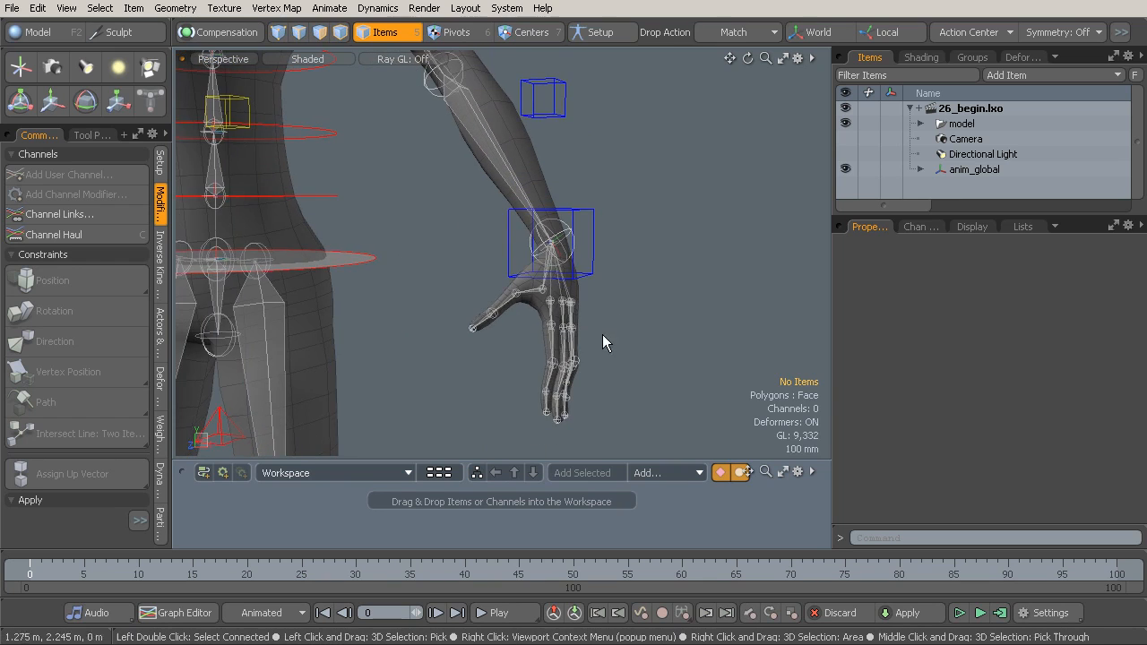
Step: Create a locator and match its position and rotation to the left index finger's knuckle joint
key("l")
mouse_move(600, 315)
left_mouse_down("alt")
mouse_move(563, 312)
mouse_move(615, 290)
mouse_move(606, 297)
left_mouse_up("alt")
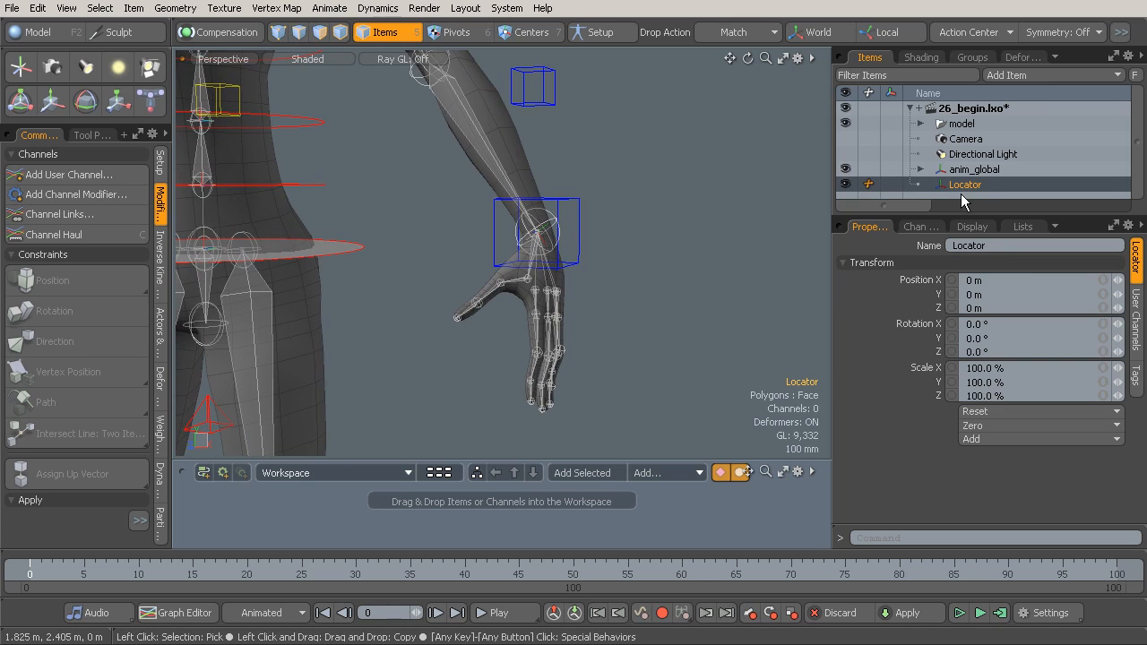
left_click_drag(508, 310, 582, 315, "ctrl+alt")
left_click_drag(639, 259, 564, 248, "alt")
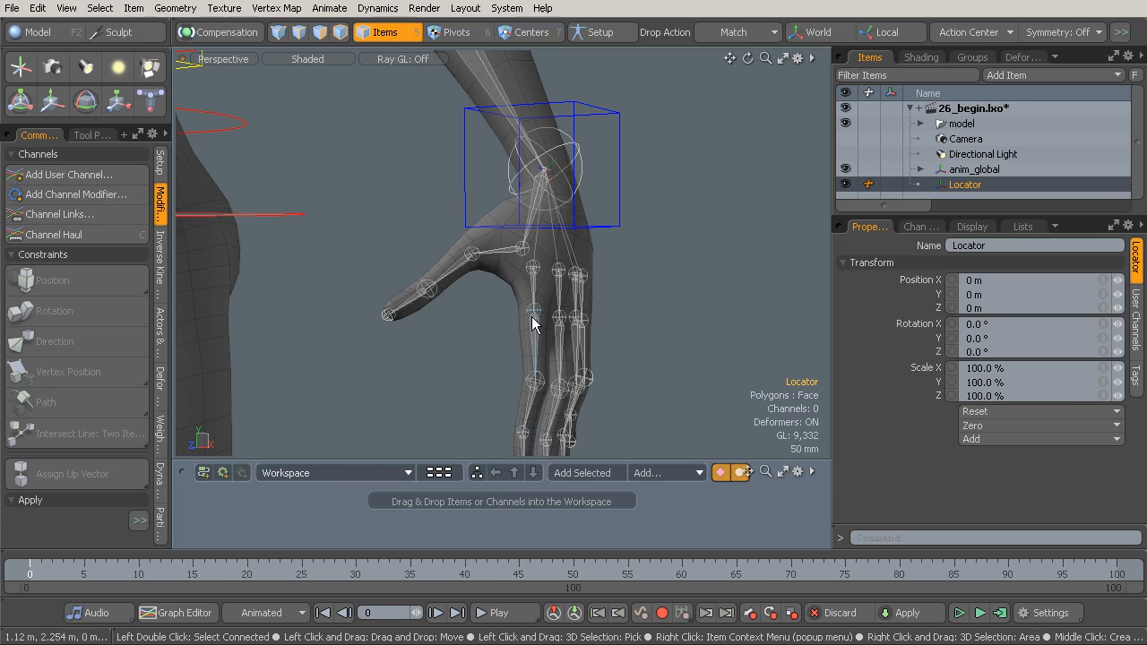
left_click_drag(530, 317, 854, 278, "alt")
left_click_drag(1034, 184, 822, 229)
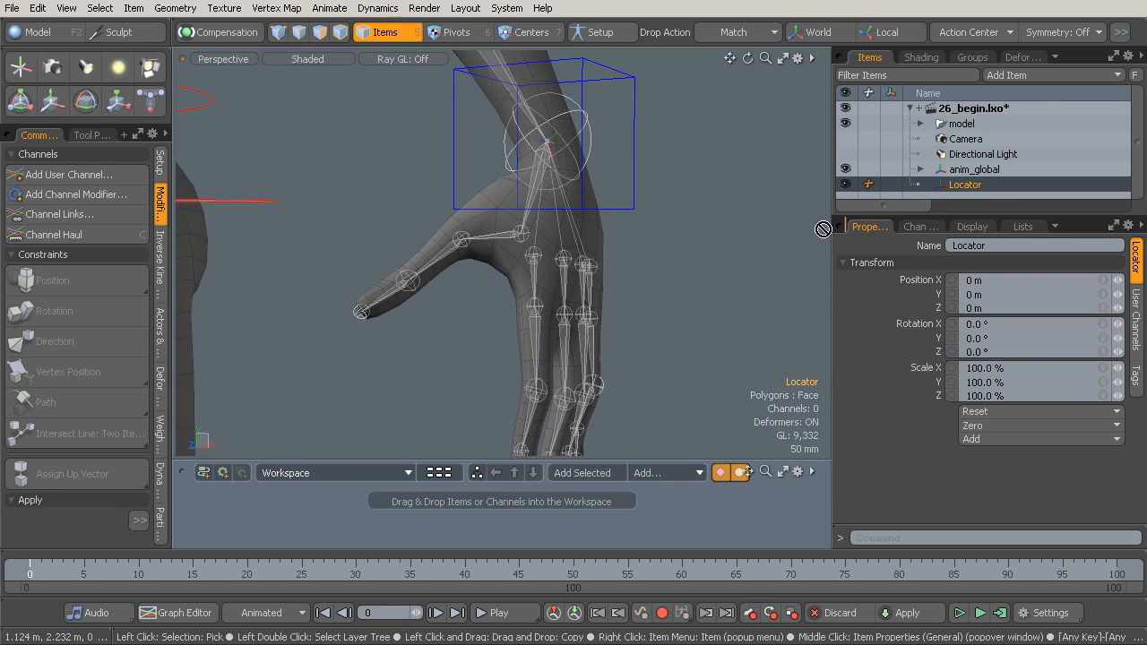
mouse_move(539, 314)
left_mouse_down()
mouse_move(549, 313)
mouse_move(536, 321)
left_mouse_up()
left_click(539, 313)
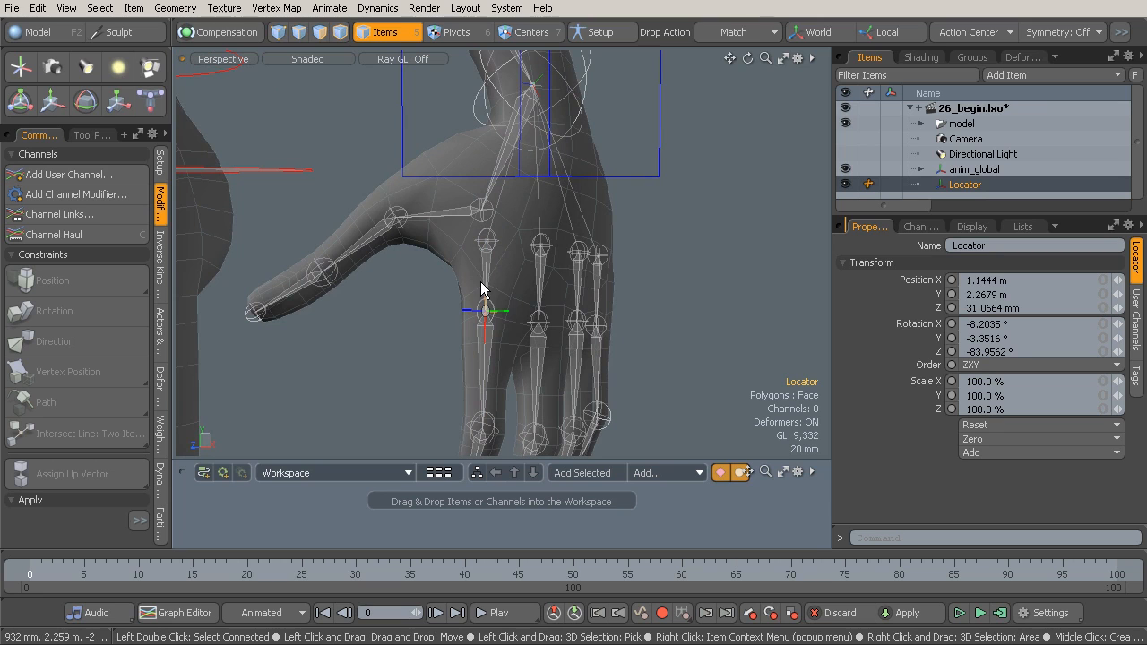
Step: Rename the new locator at the index knuckle to anim_l_index
left_click_drag(514, 337, 473, 293, "alt")
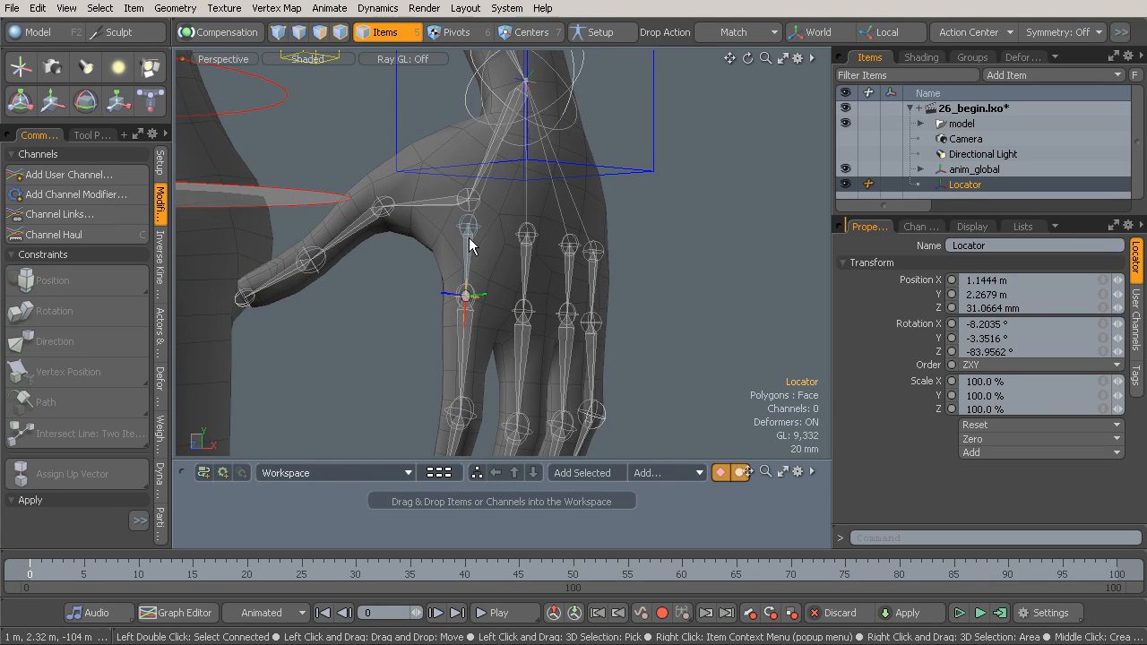
left_click_drag(464, 314, 509, 321, "alt")
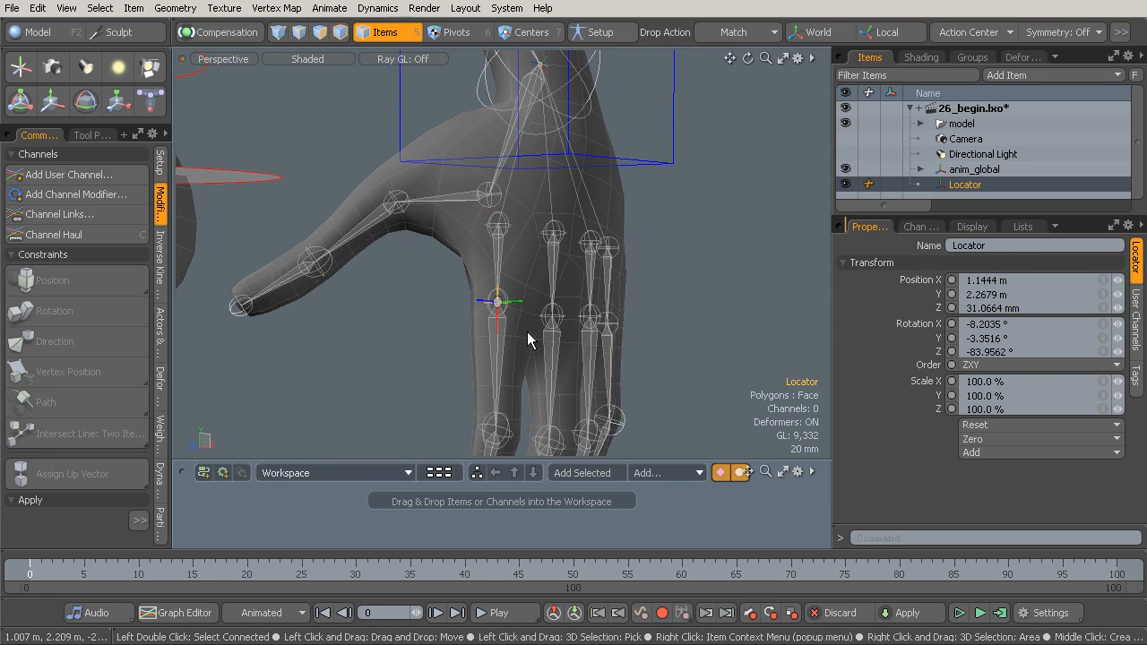
type("anim_")
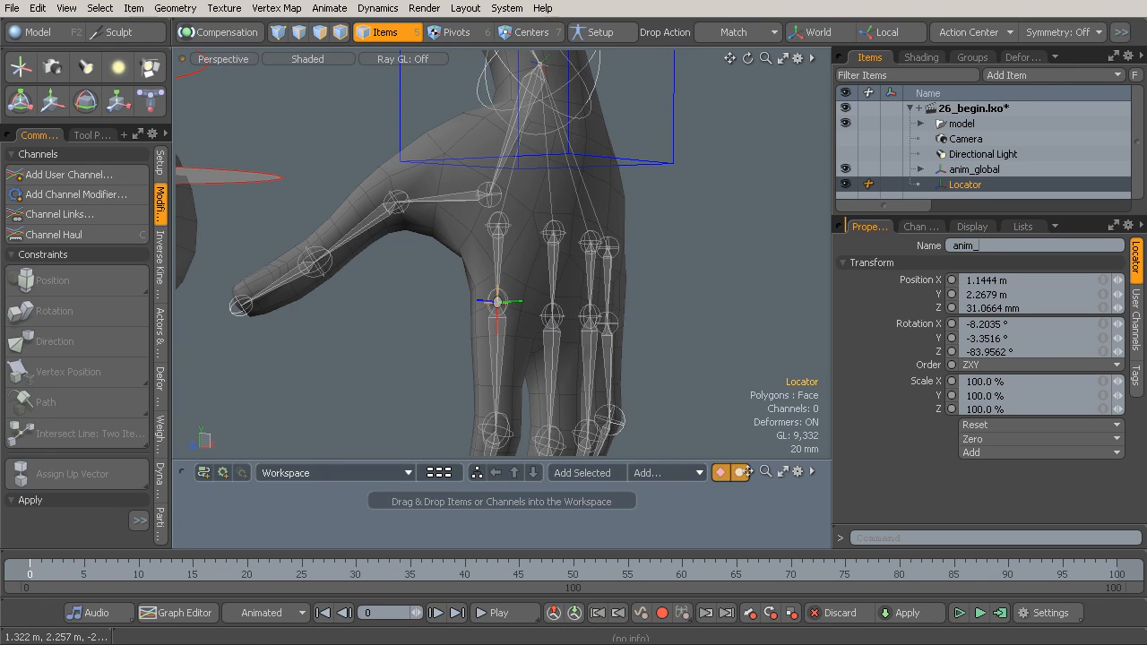
type("l_index")
key("Return")
Step: Give anim_l_index a custom, non-solid Sphere shape with the Replace style
left_click(979, 229)
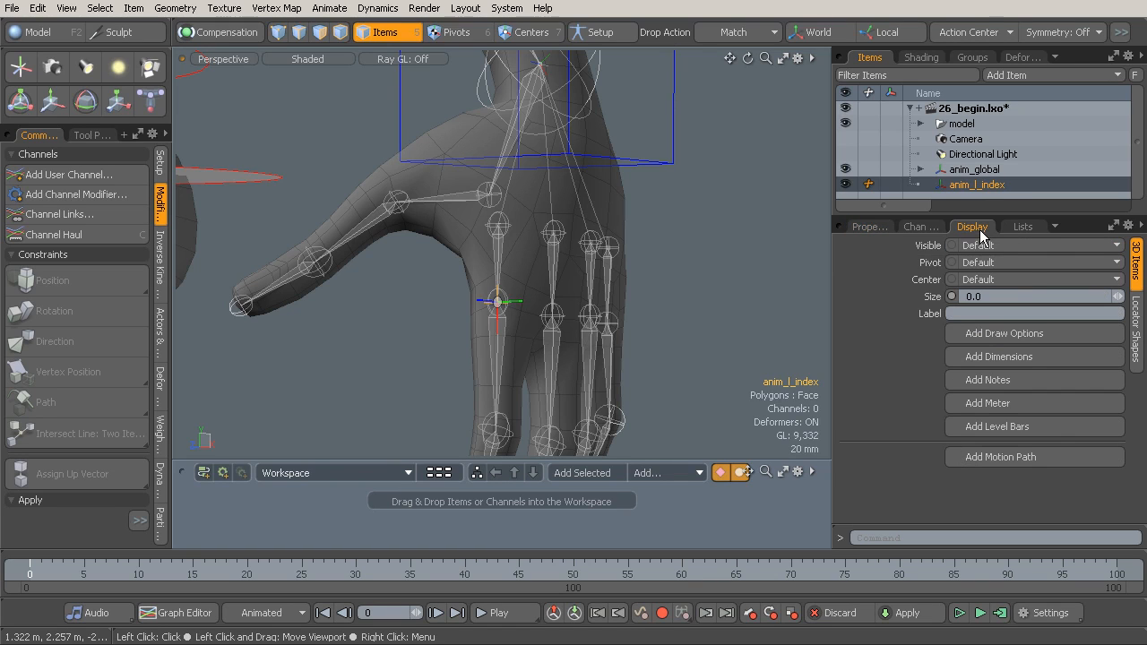
left_click(1136, 350)
left_click(1019, 263)
left_click(1019, 276)
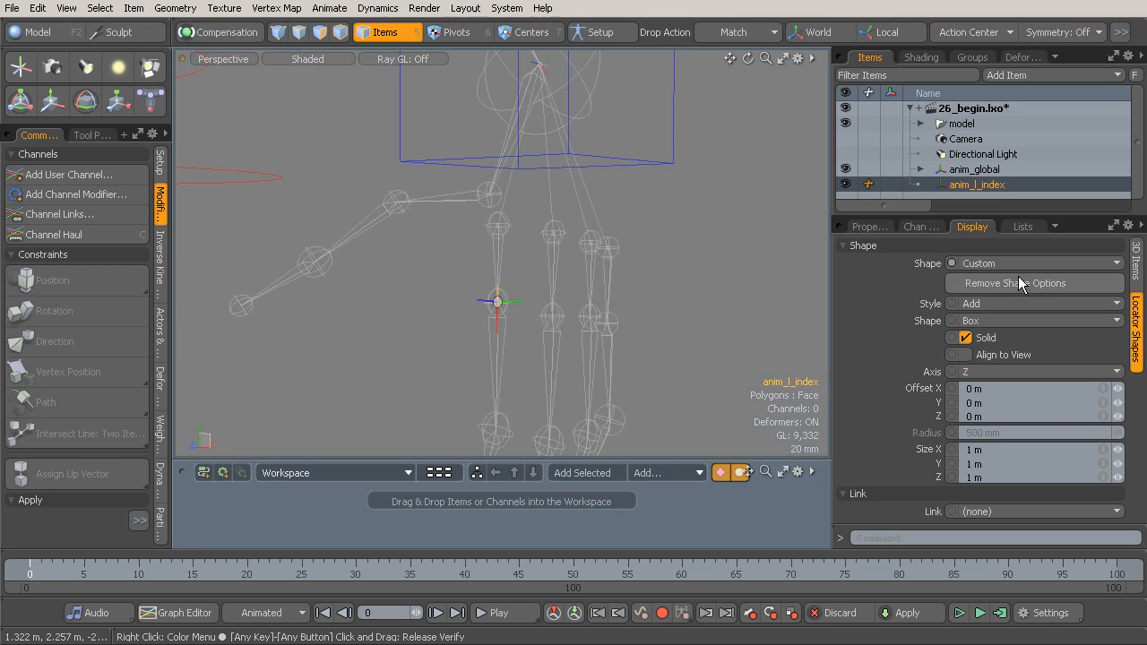
scroll(543, 282, "down", 5)
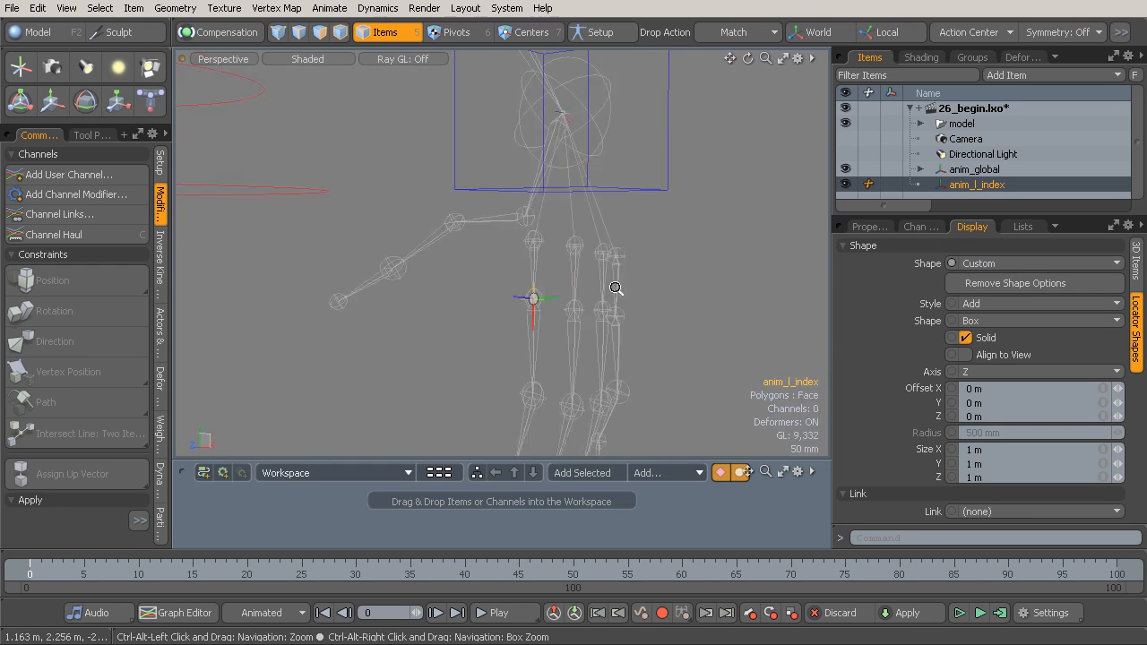
left_click(985, 320)
left_click(1001, 385)
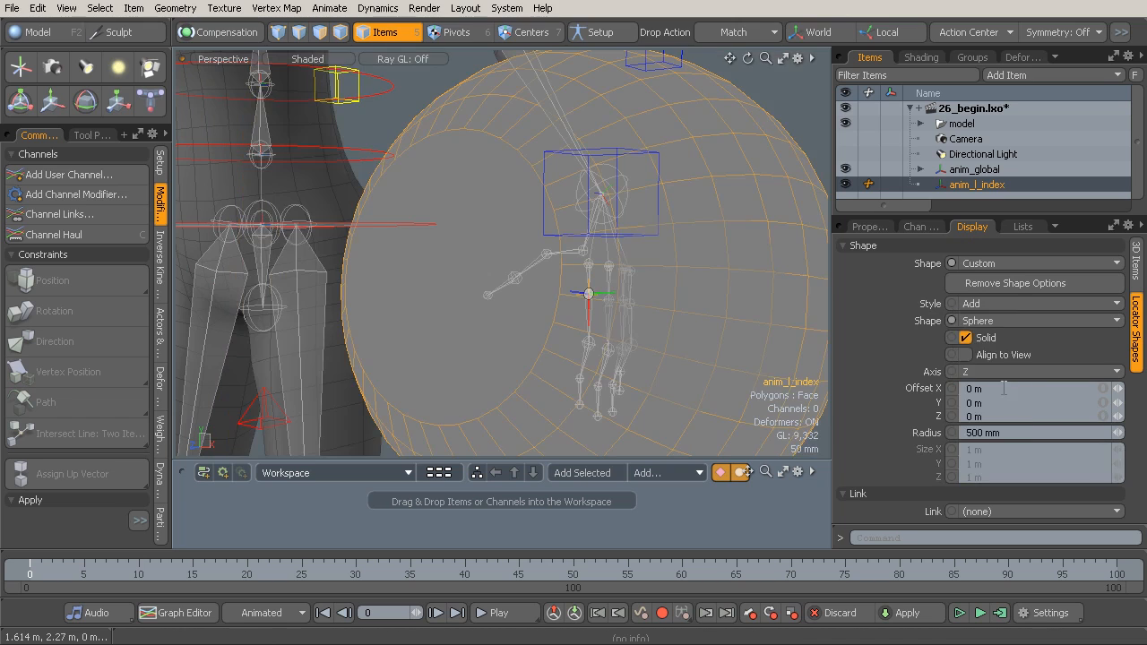
left_click(964, 338)
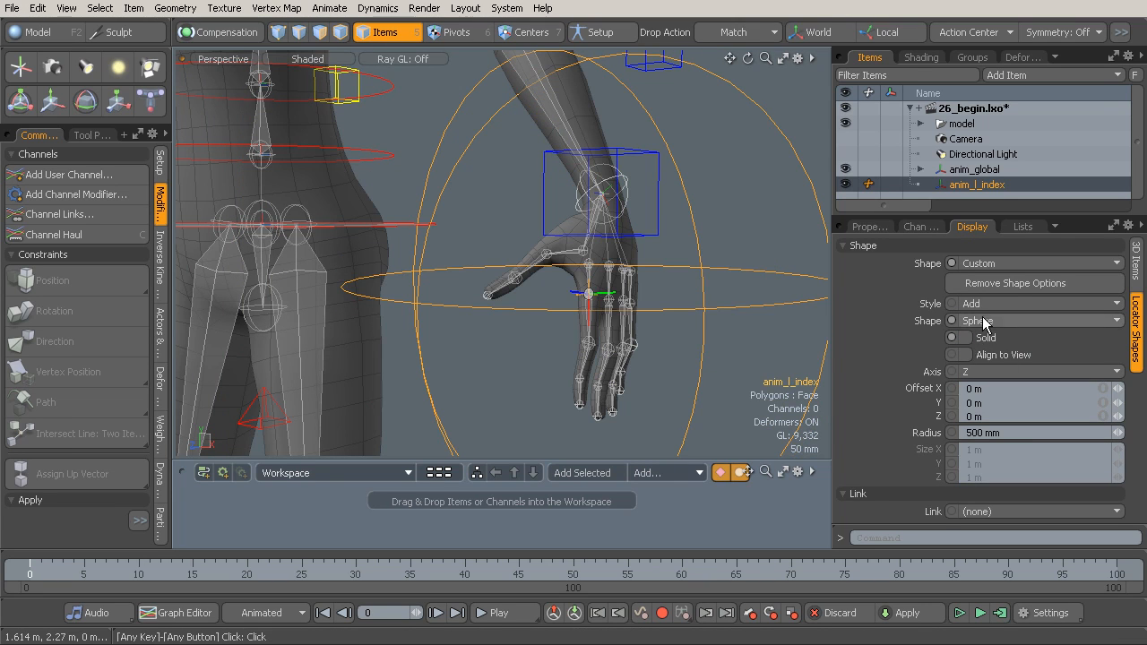
left_click(989, 305)
left_click(997, 317)
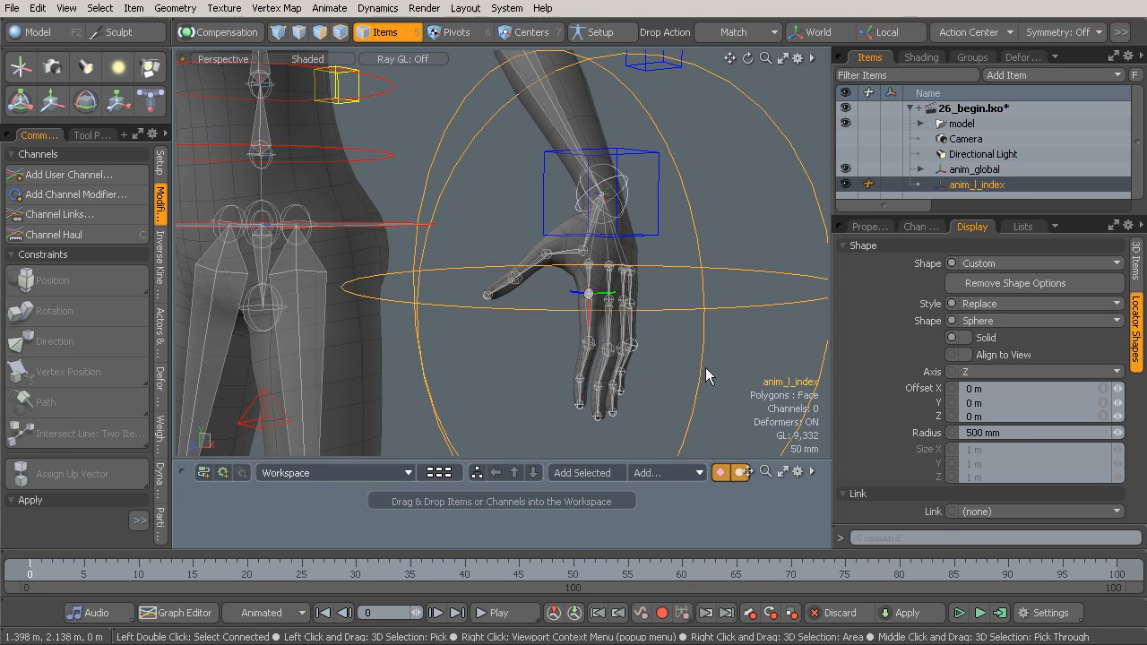
Step: Reduce the sphere radius of anim_l_index to 24 mm so it fits around the index knuckle
left_click_drag(696, 348, 657, 326, "alt")
mouse_move(574, 283)
left_mouse_down("alt")
mouse_move(640, 294)
mouse_move(588, 287)
left_mouse_up("alt")
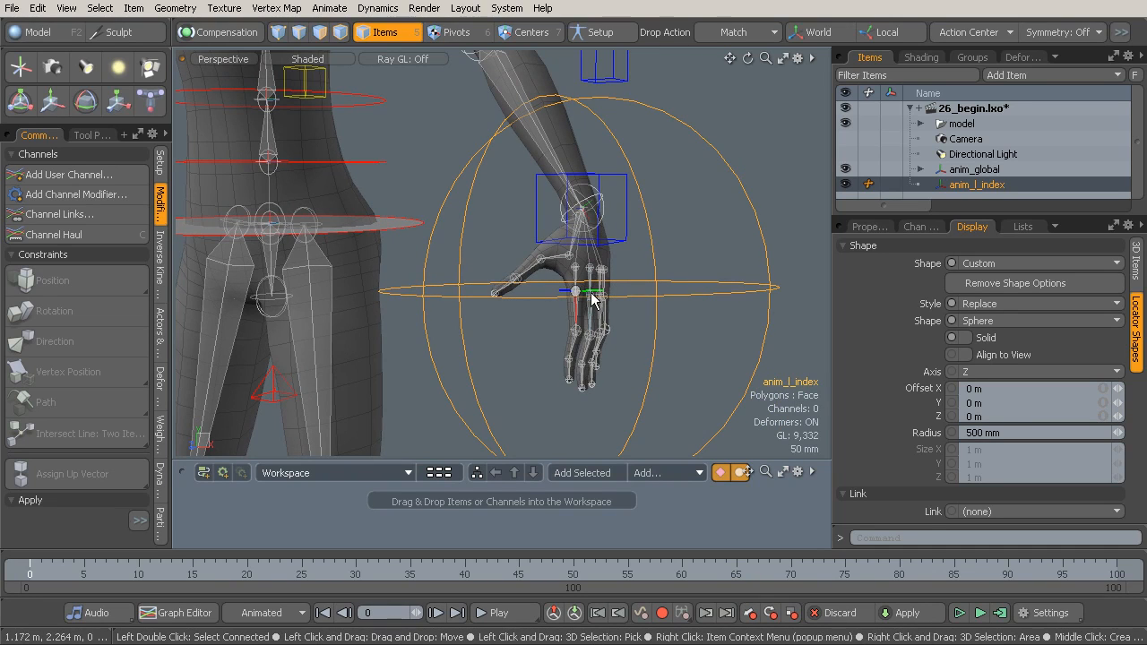
left_click_drag(1117, 433, 1075, 433)
left_click_drag(583, 305, 549, 298, "alt")
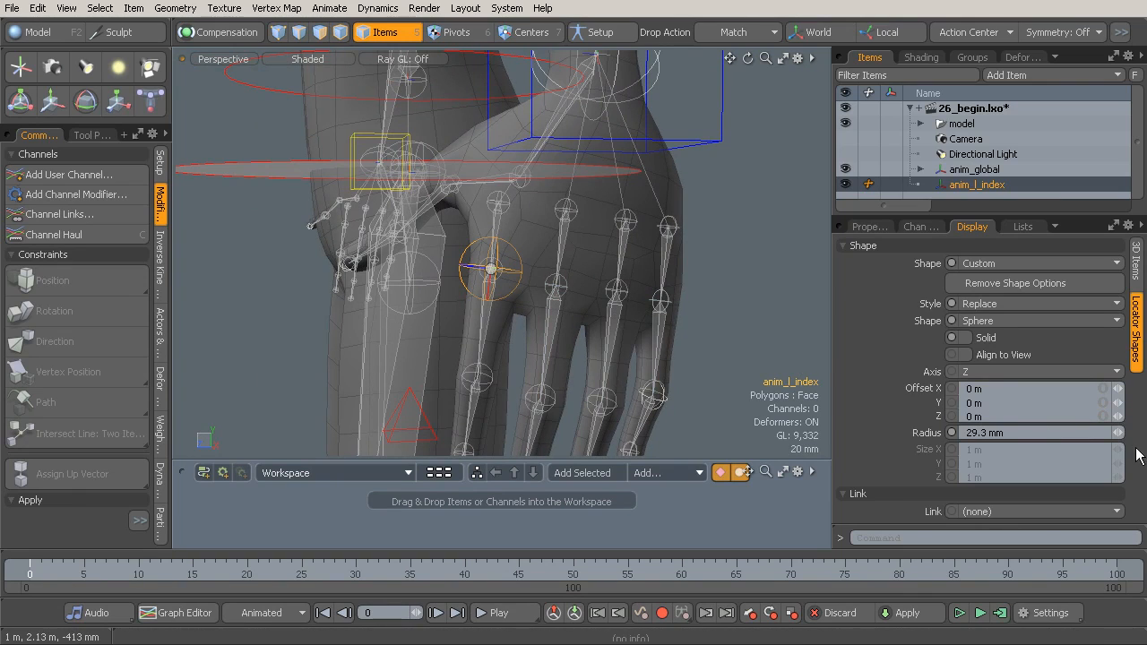
left_click_drag(1118, 433, 1106, 433)
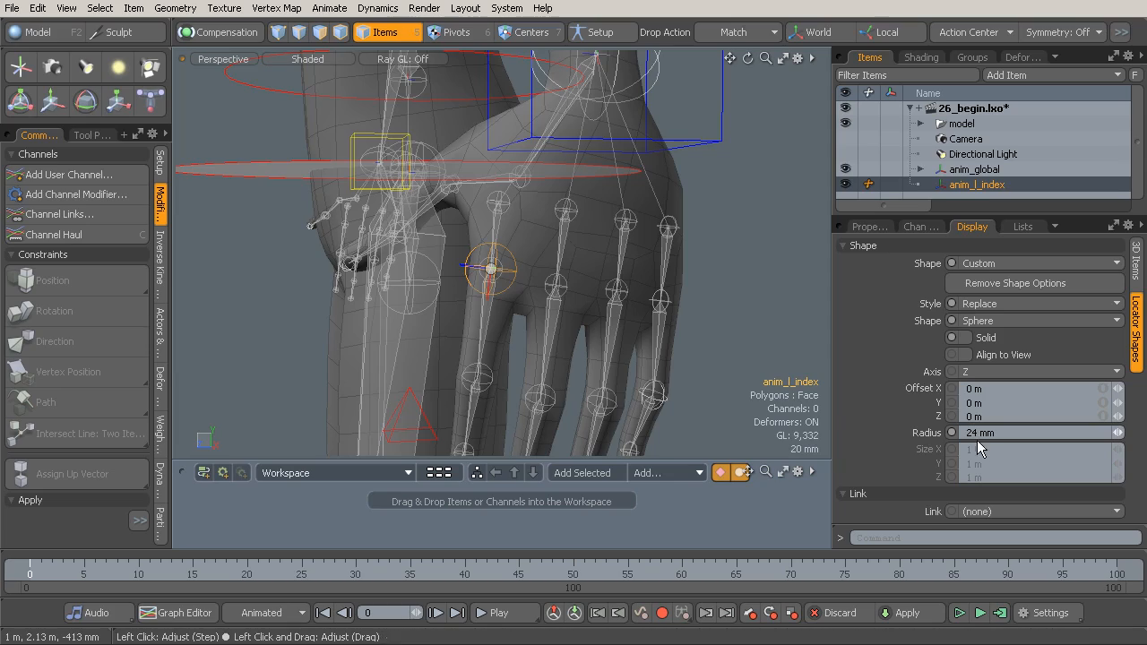
Step: Add a Float, Scalar user channel meta_pitch to anim_l_index, with minimum and maximum limits disabled and both limit values set to 0
left_click_drag(403, 291, 546, 274, "alt")
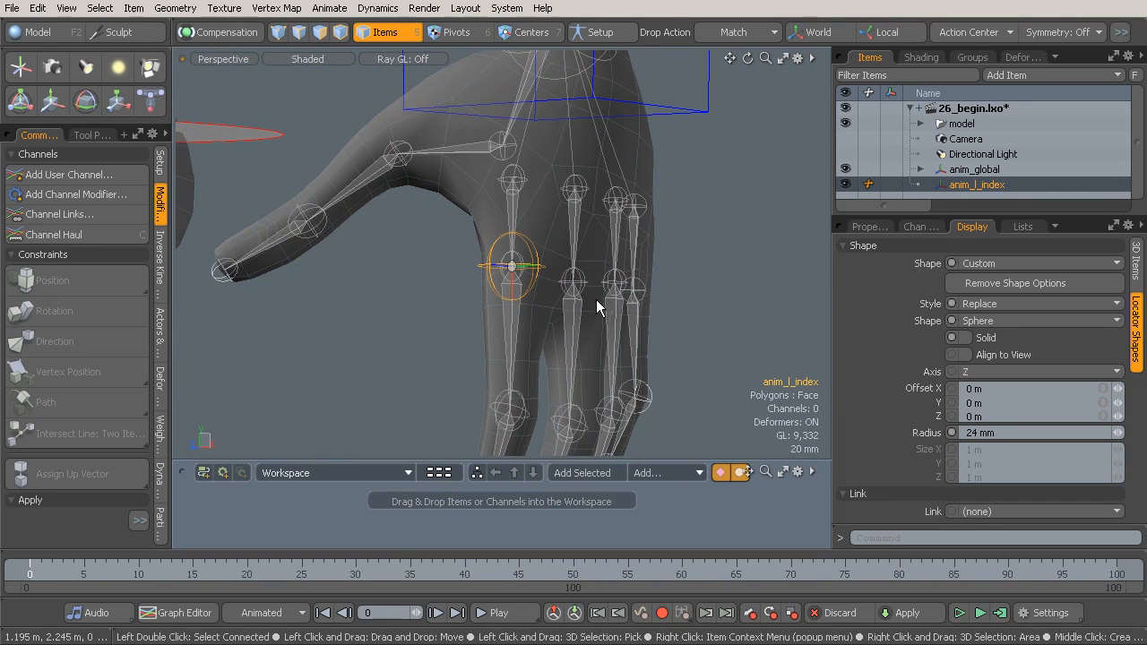
left_click(867, 227)
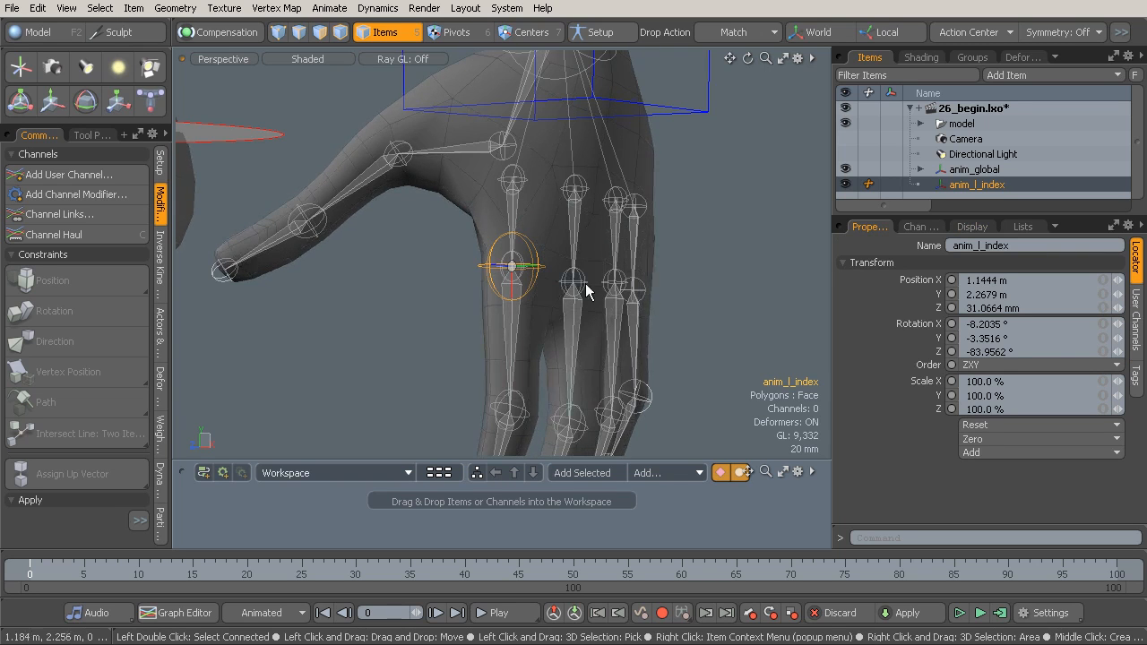
left_click_drag(606, 289, 537, 274, "alt")
mouse_move(463, 276)
left_mouse_down("alt")
mouse_move(473, 272)
mouse_move(457, 273)
left_mouse_up("alt")
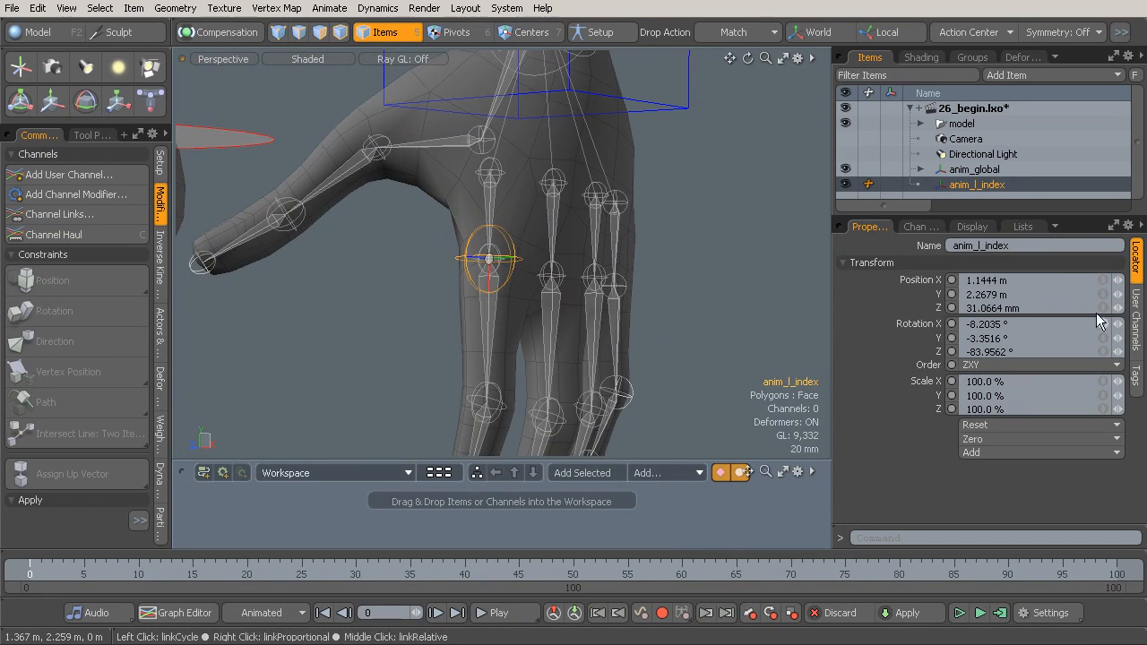
left_click(1136, 337)
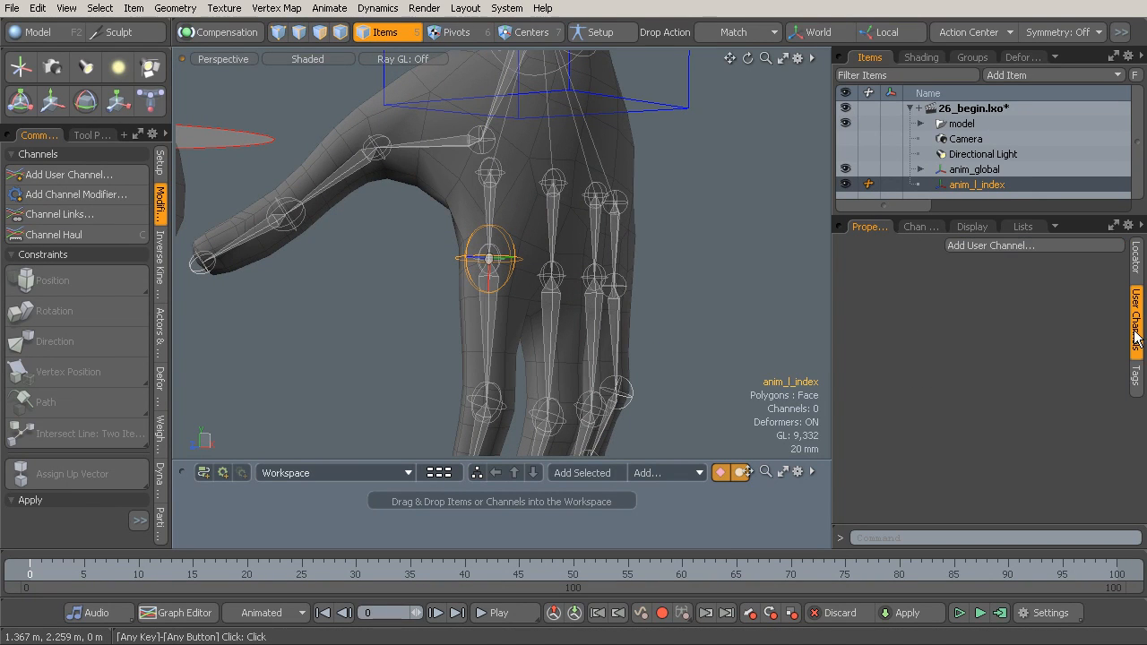
left_click(972, 246)
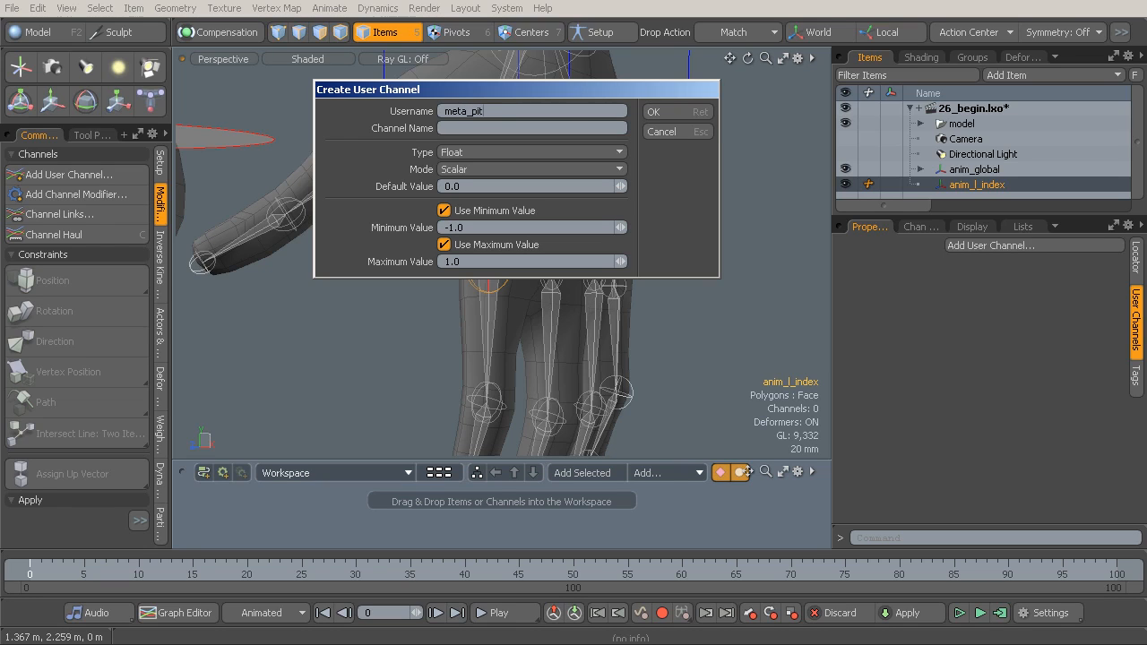
left_click(481, 111)
left_click(443, 210)
left_click(443, 245)
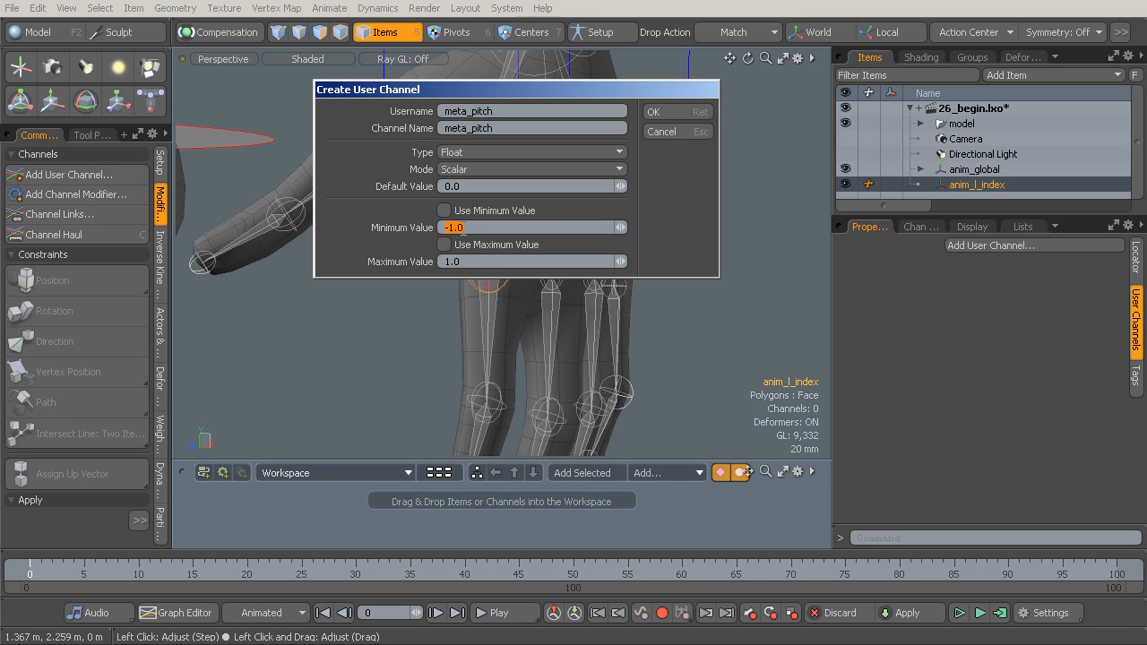
type("0")
left_click(465, 260)
type("0")
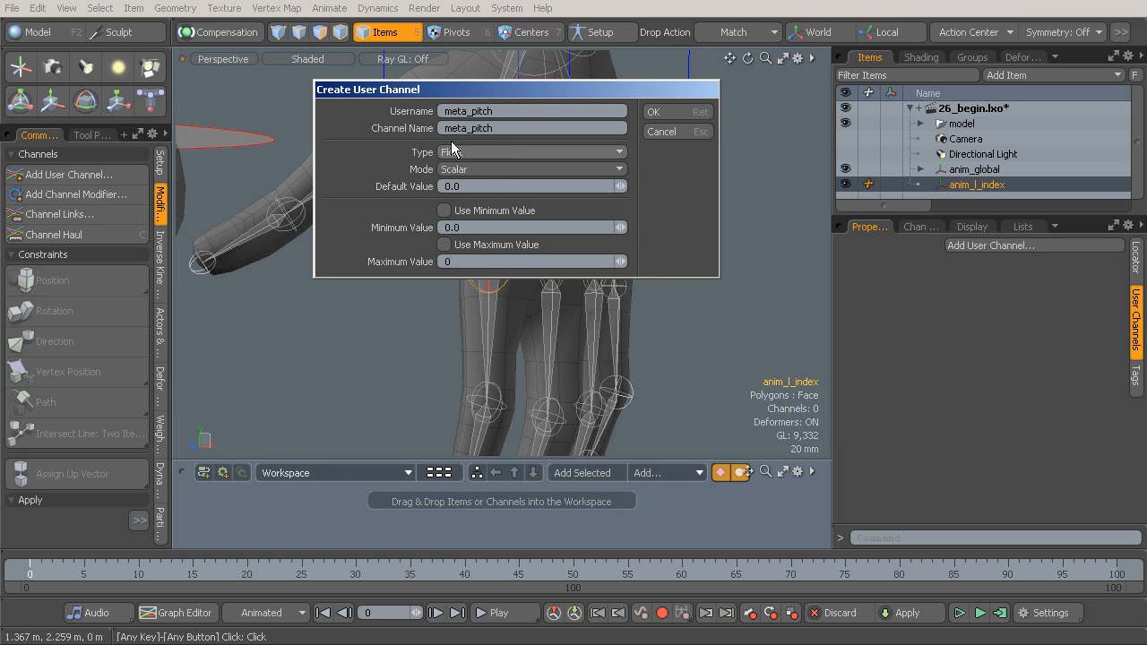
left_click(660, 116)
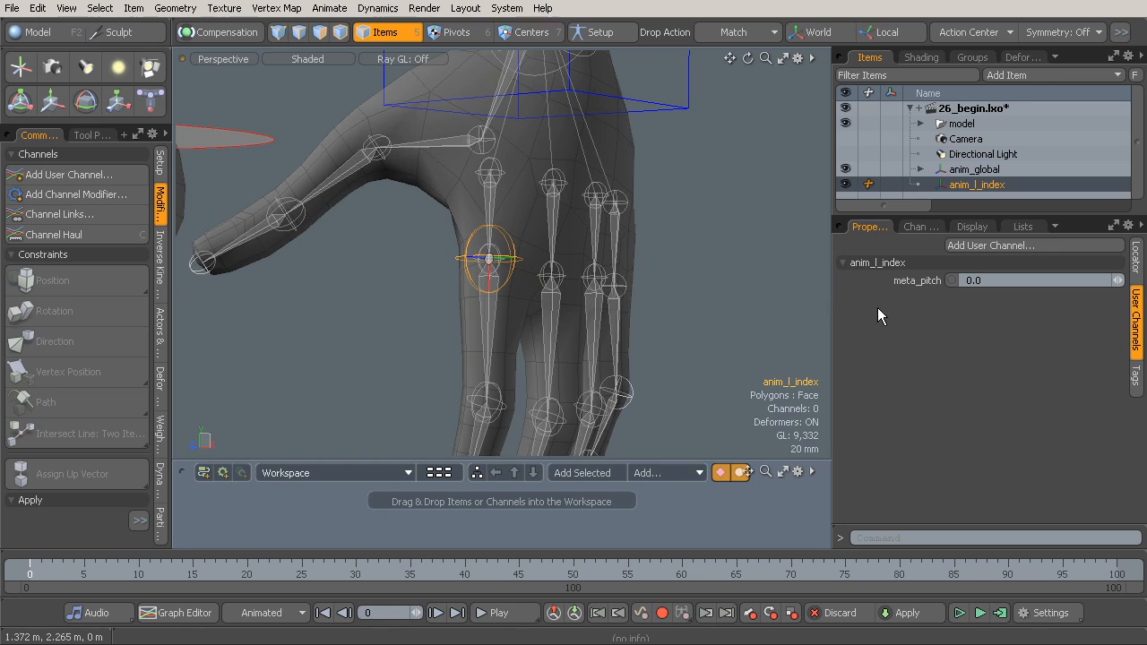
Step: Add a second user channel named meta_sway to anim_l_index with the same unlimited Float settings
left_click(984, 245)
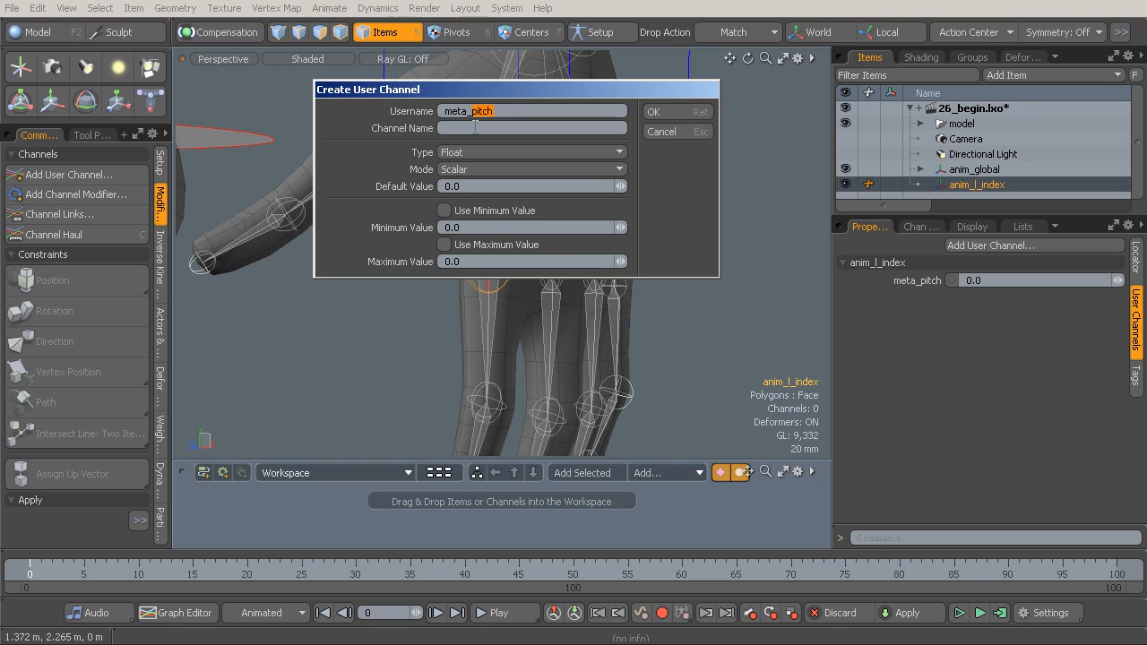
type("sway")
left_click(666, 112)
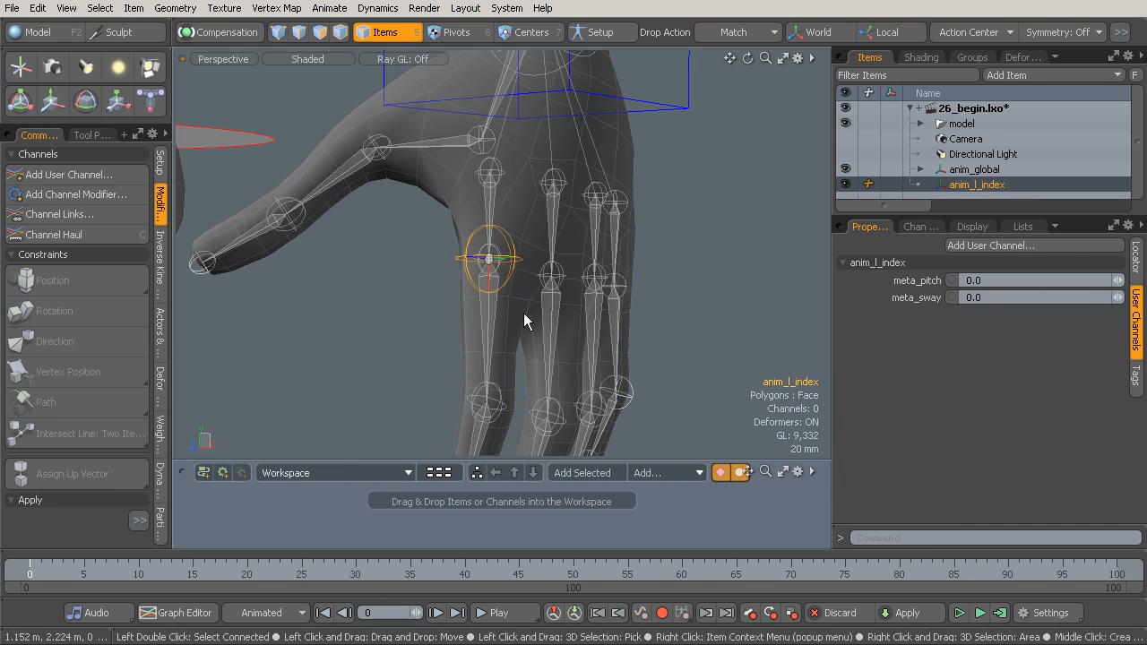
Step: Add a user channel named mid to anim_l_index for the finger's middle joint
left_click_drag(489, 350, 532, 266, "alt")
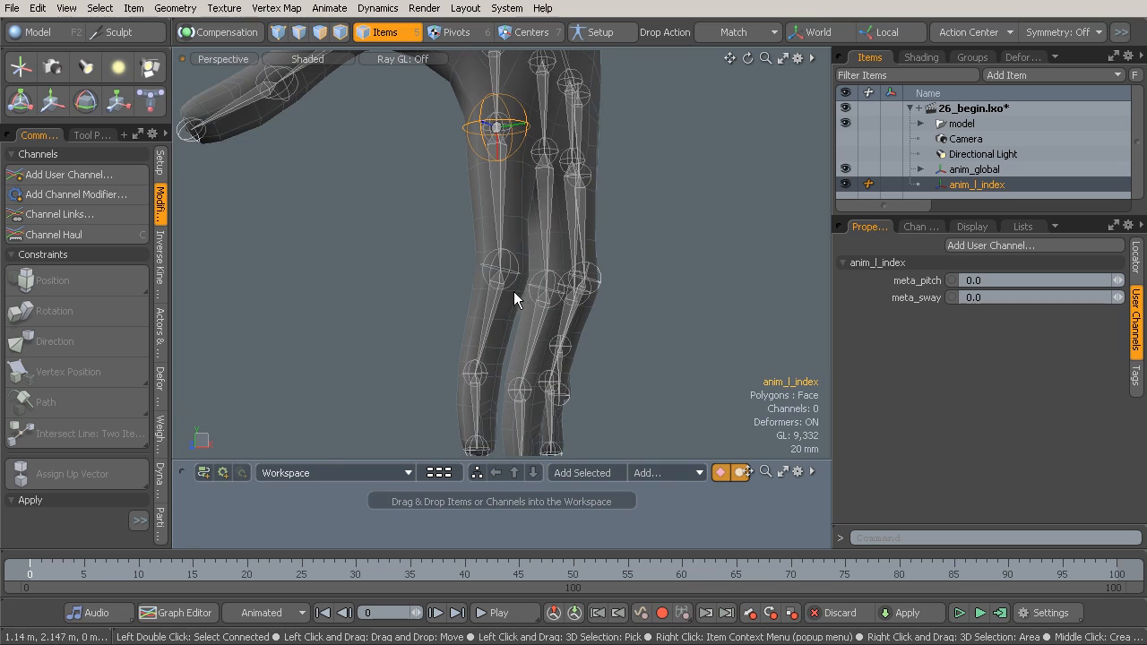
left_click(1001, 248)
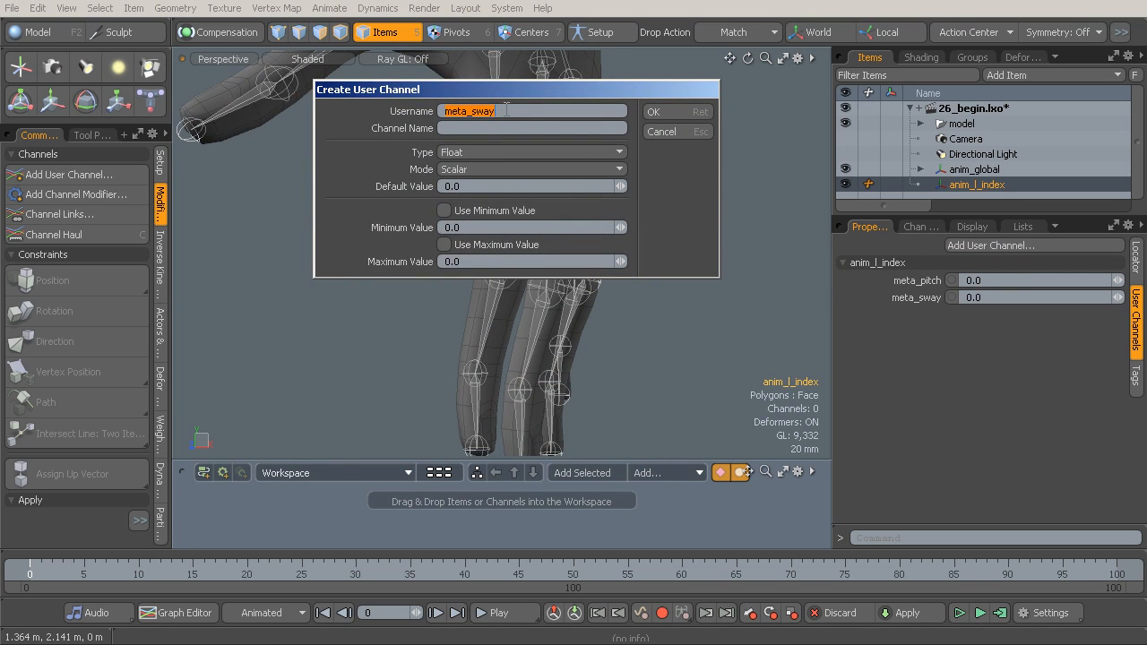
type("mid")
left_click(660, 112)
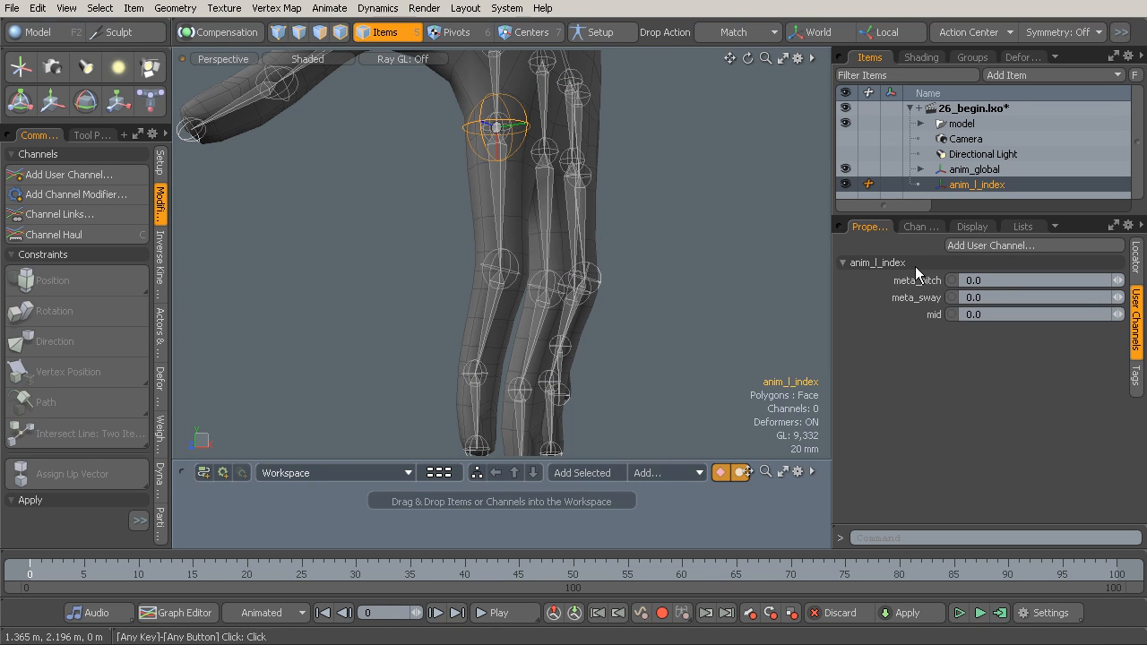
Step: Add a user channel named end to anim_l_index, keeping the Float, Scalar type without limits
left_click(962, 245)
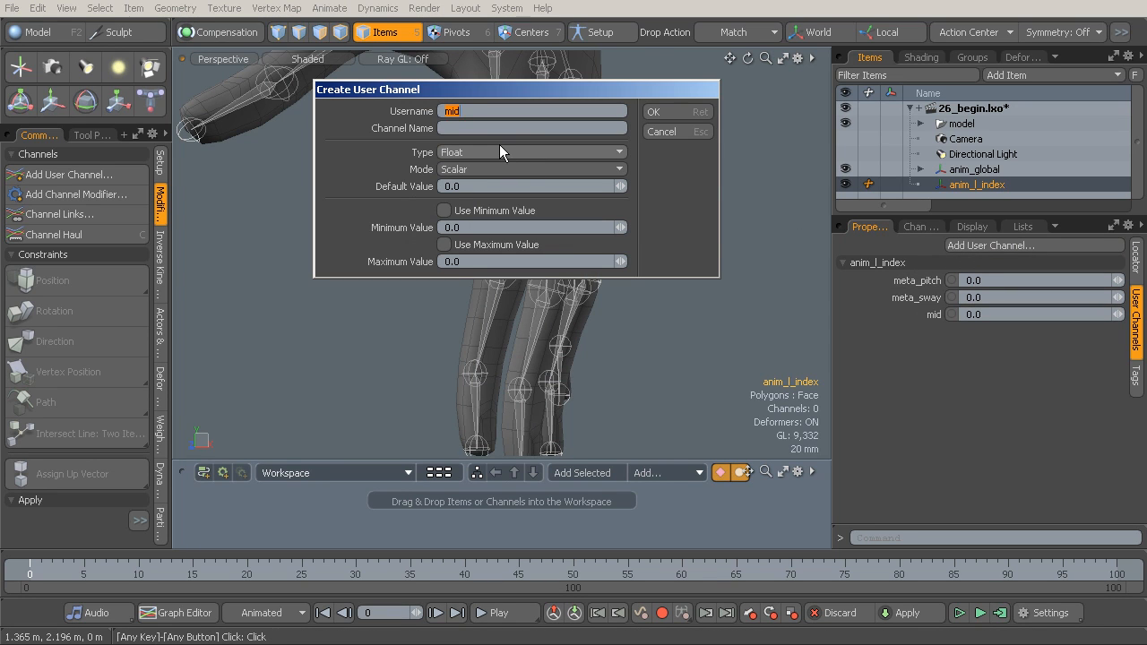
type("end")
left_click(654, 114)
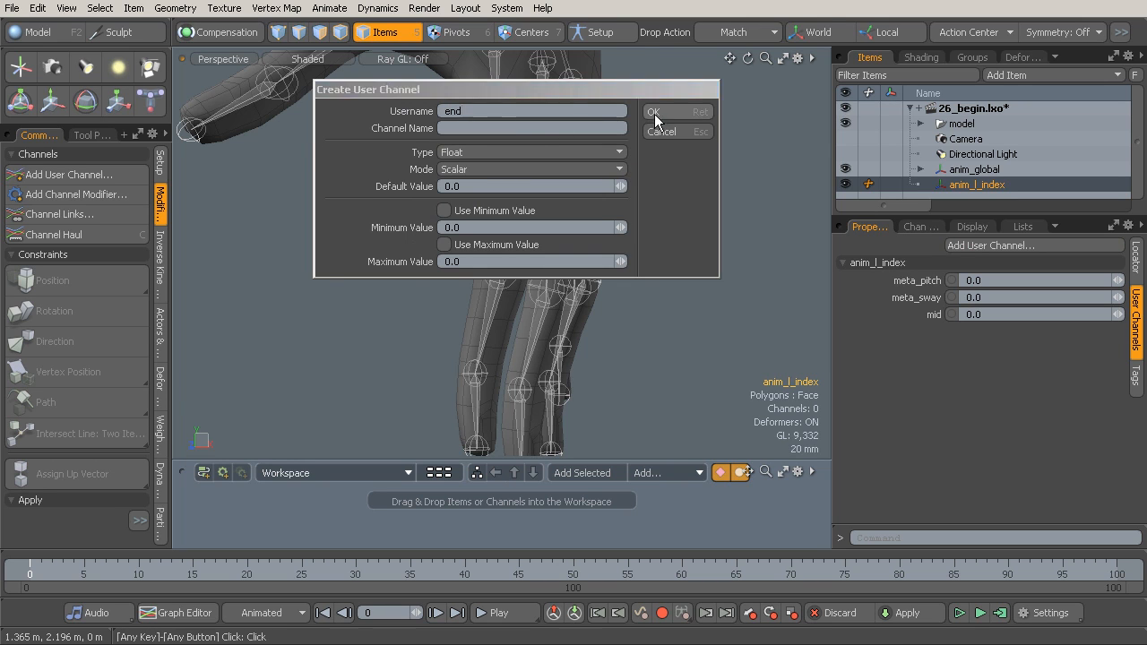
Step: Duplicate anim_l_index and match the copy to the left middle finger's knuckle joint
left_click_drag(619, 183, 561, 216, "alt")
key("ctrl+d")
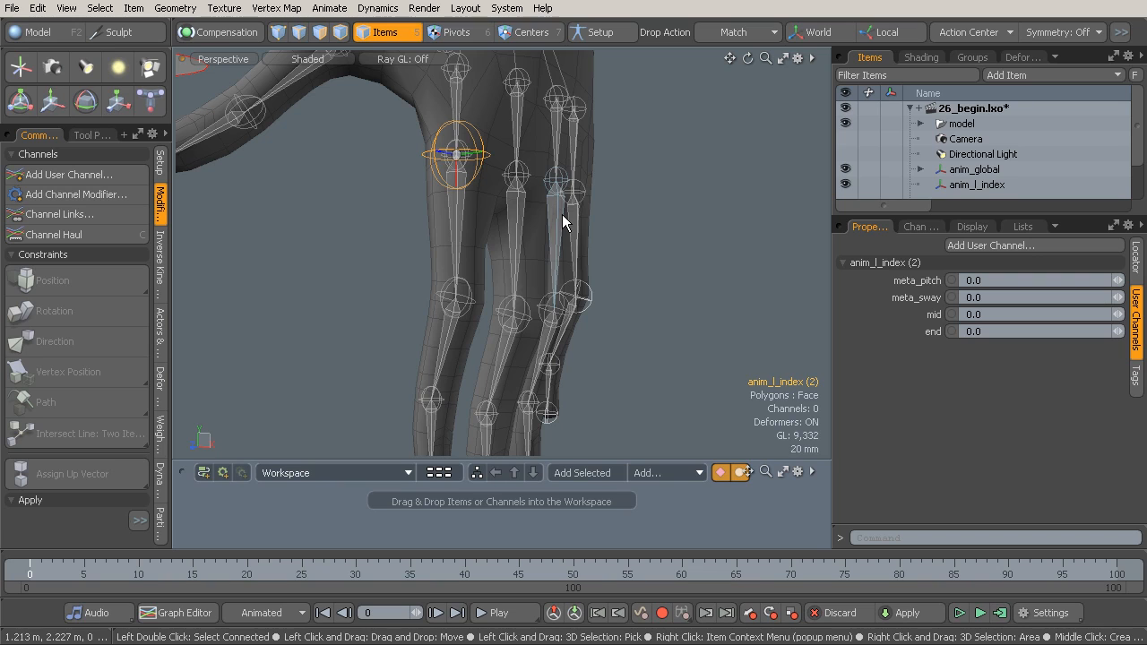
scroll(1135, 188, "down", 1)
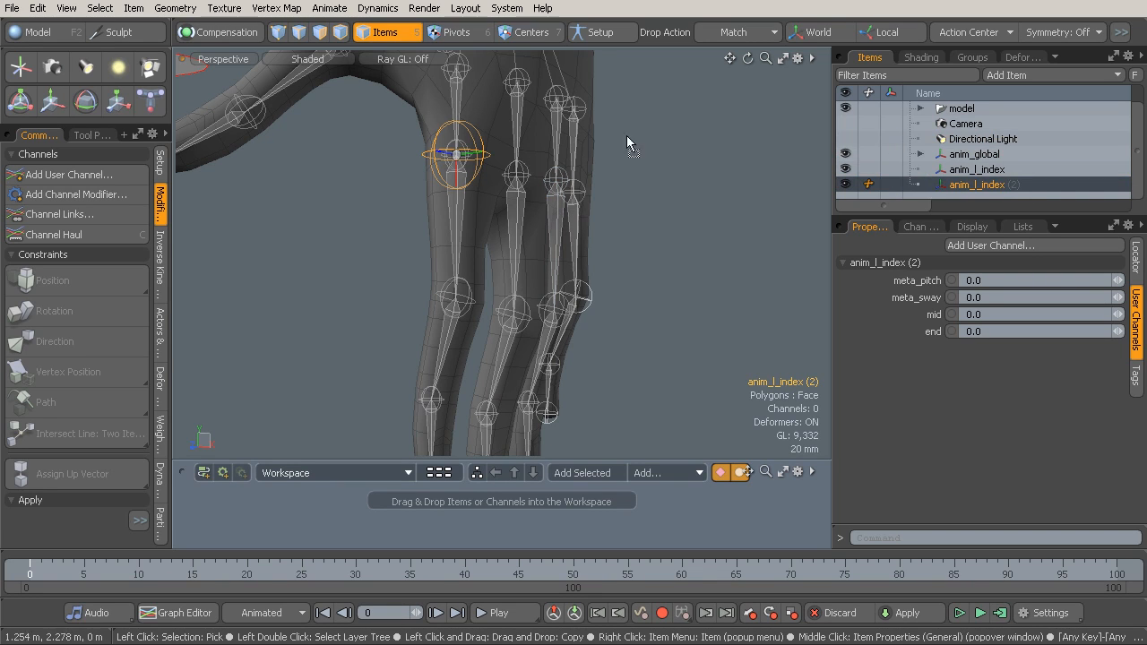
left_click_drag(529, 206, 665, 185, "alt")
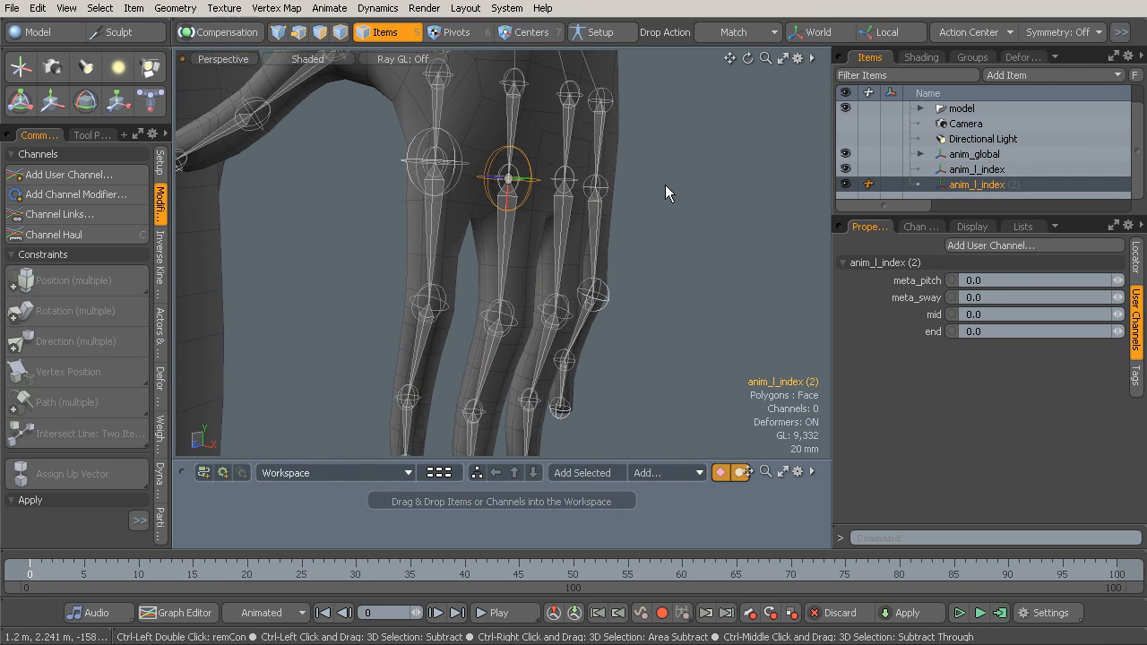
Step: Duplicate the finger controller twice more, matching one copy to the left ring finger's knuckle joint and the other to the pinky's
key("ctrl+d")
scroll(1140, 167, "down", 1)
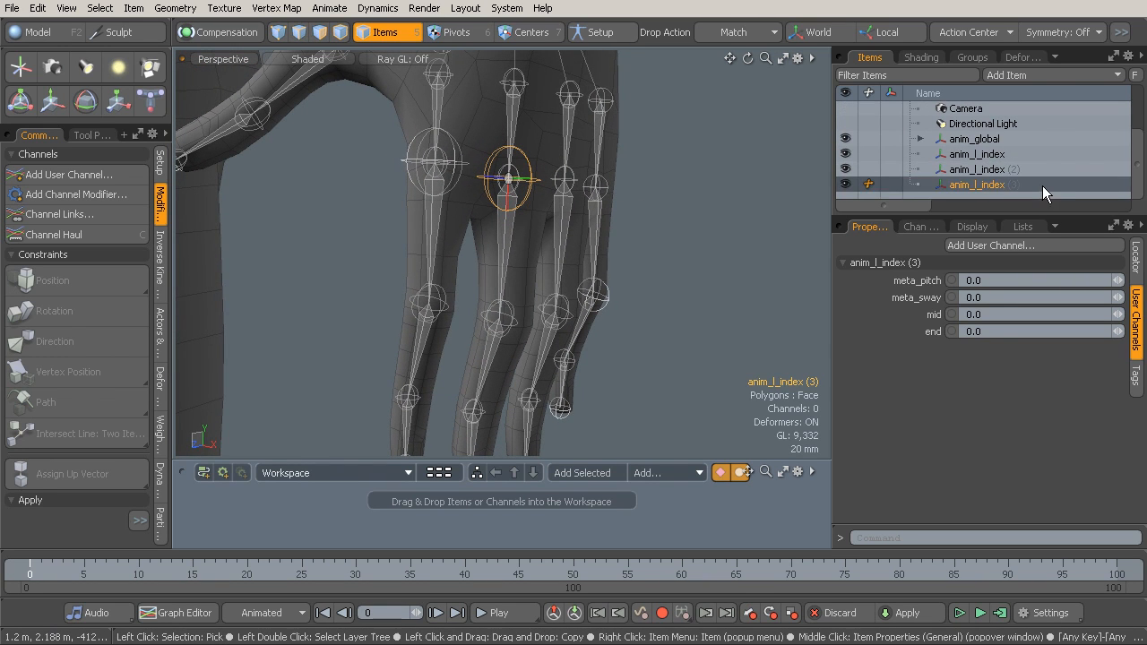
key("ctrl+d")
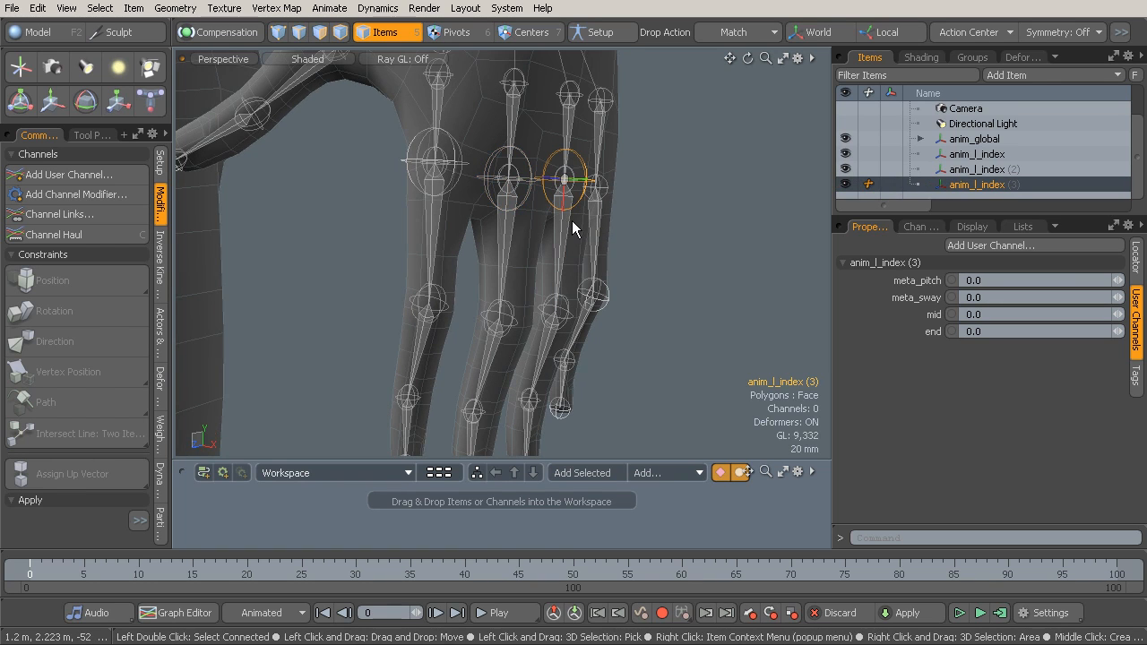
scroll(1091, 184, "down", 1)
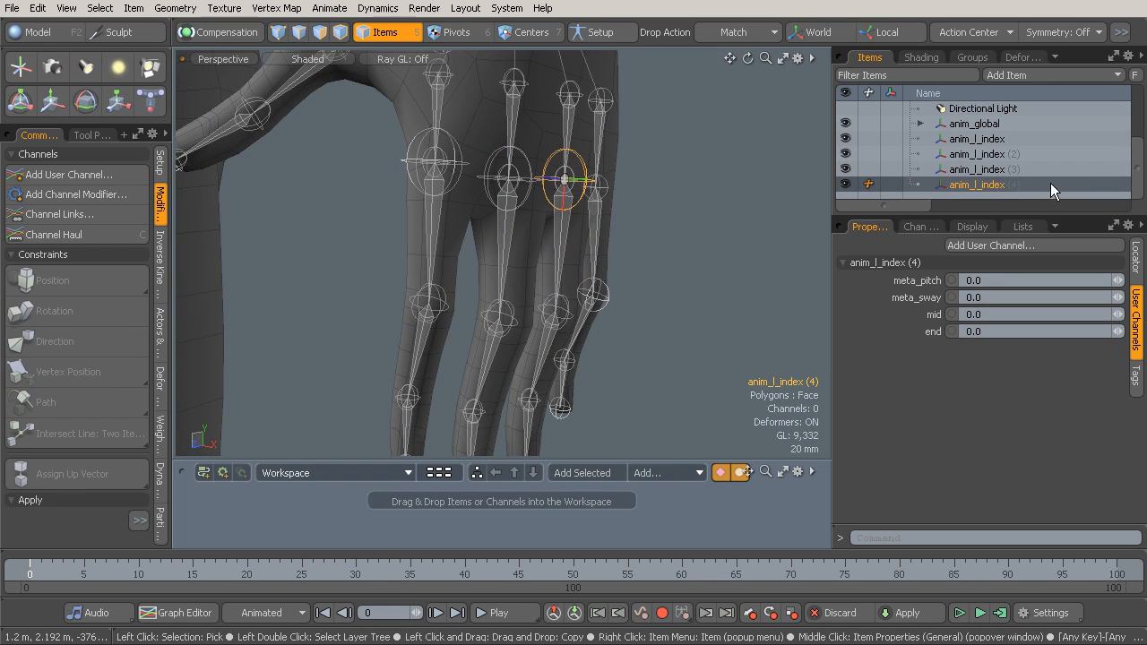
left_click_drag(711, 190, 643, 242)
Step: Duplicate the pinky's controller and match the copy to the base joint of the left thumb
key("ctrl+d")
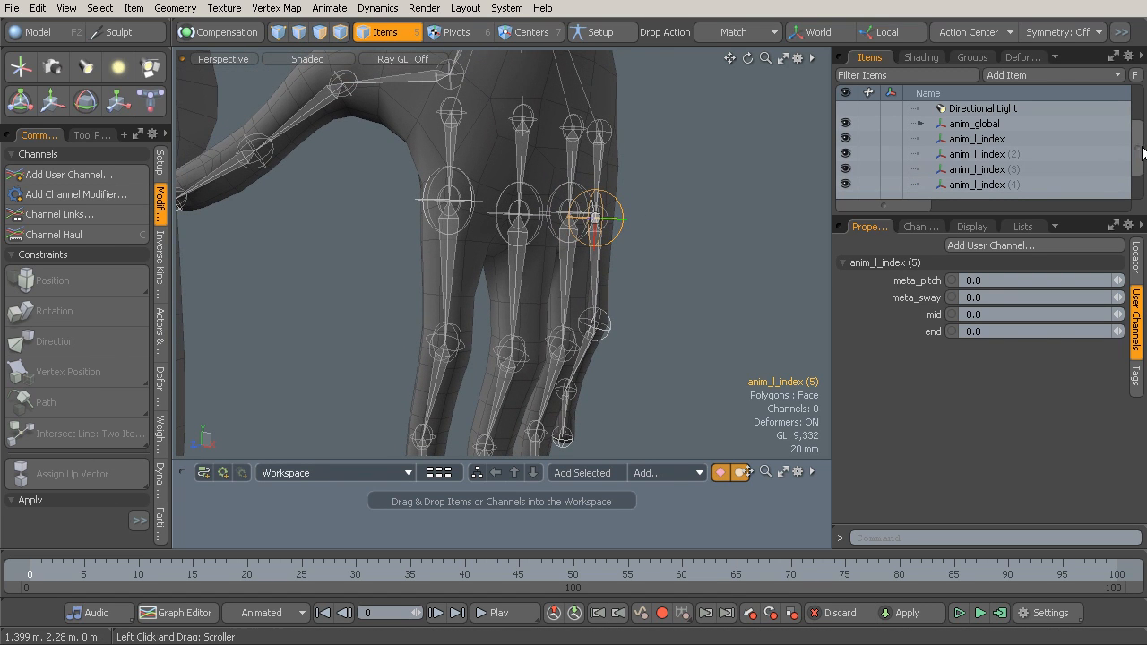
scroll(1084, 175, "down", 1)
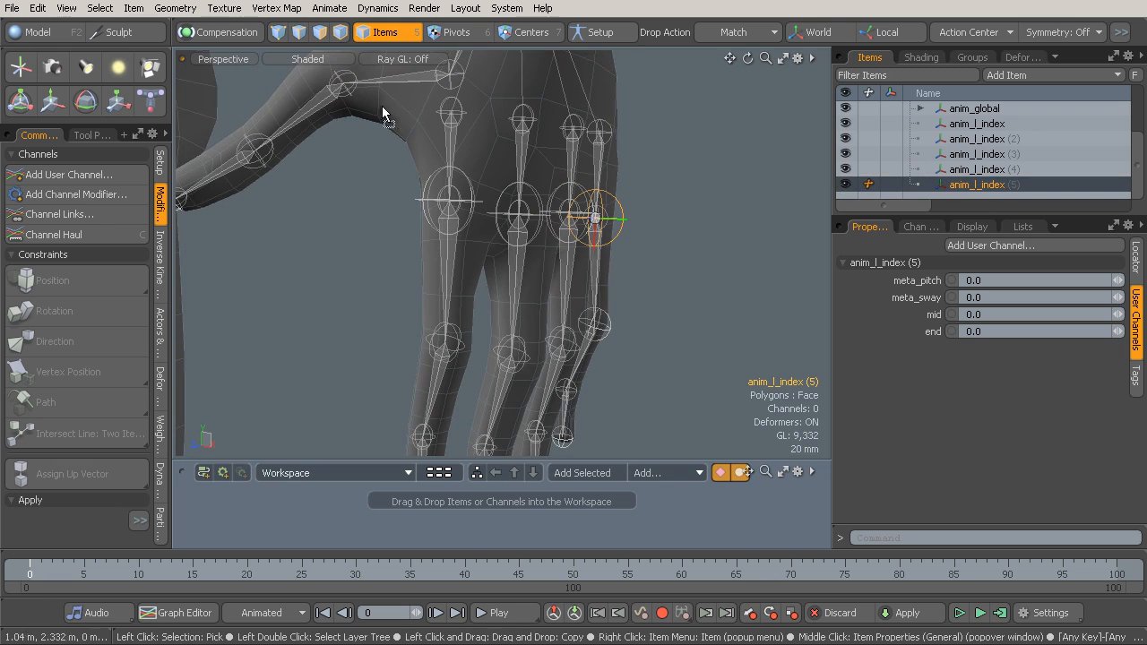
left_click_drag(400, 82, 480, 180)
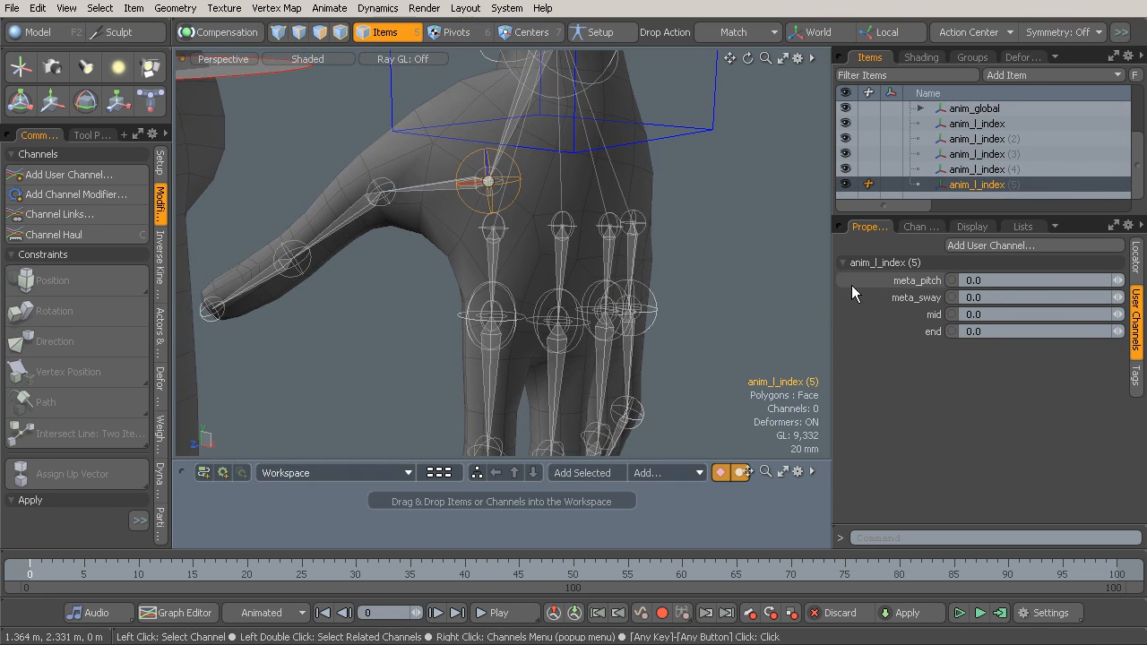
Step: Delete the meta_pitch and meta_sway user channels from the thumb's controller
right_click(897, 281)
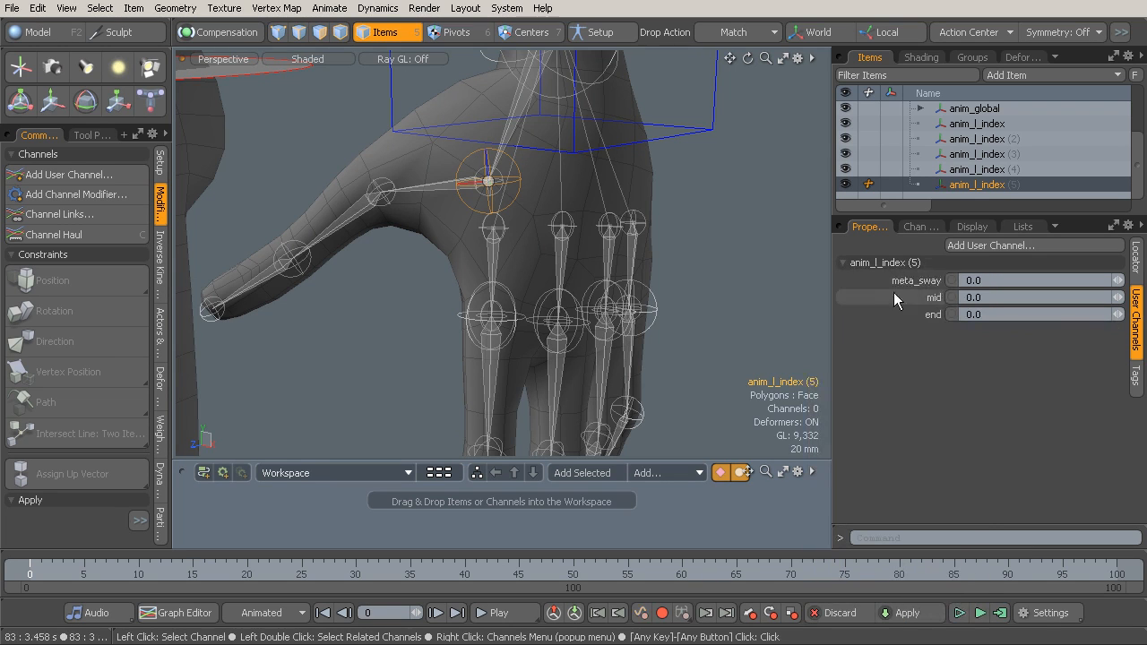
right_click(911, 278)
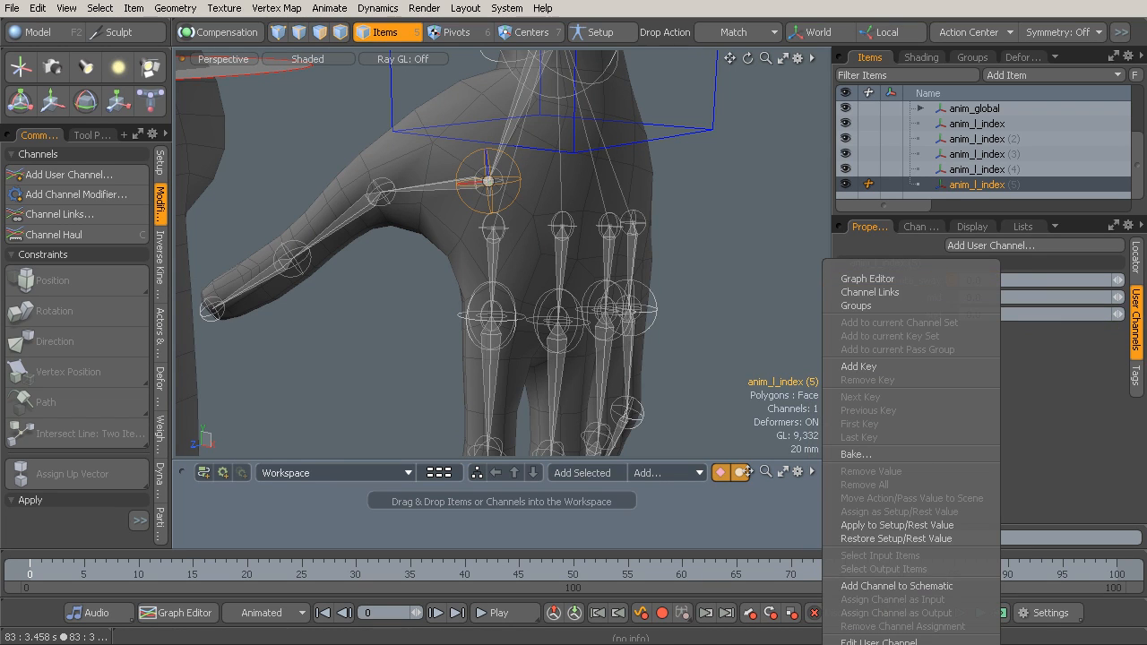
left_click(880, 644)
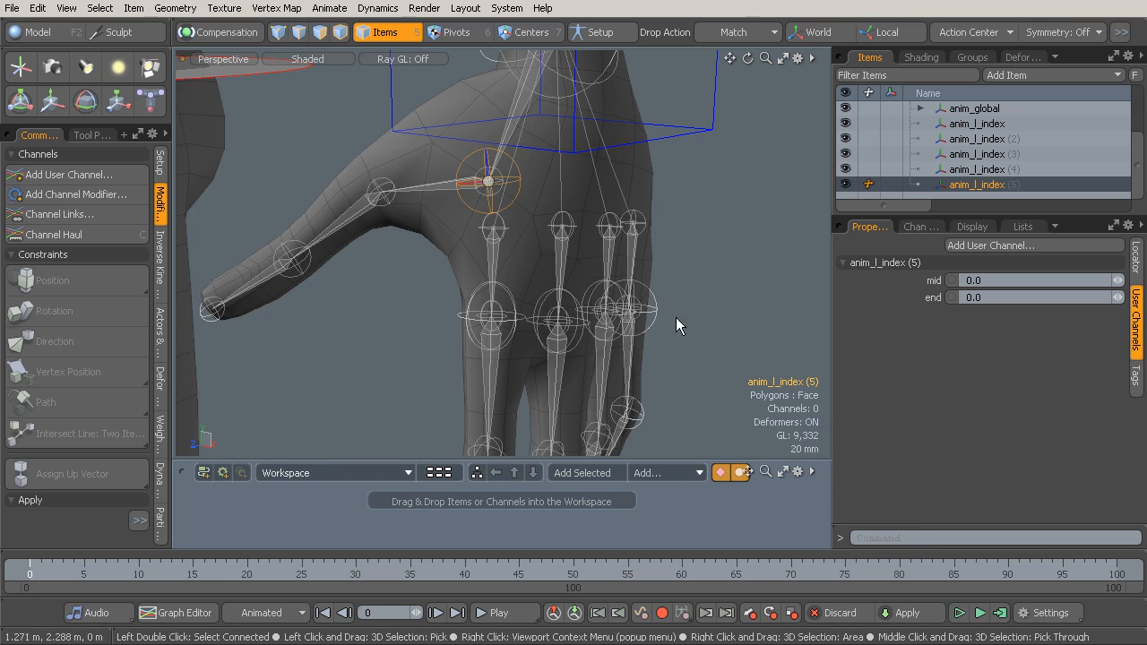
Step: Rename the four duplicated controllers anim_l_mid, anim_l_ring, anim_l_pinky and anim_l_thumb according to their fingers
left_click_drag(539, 282, 558, 281, "alt")
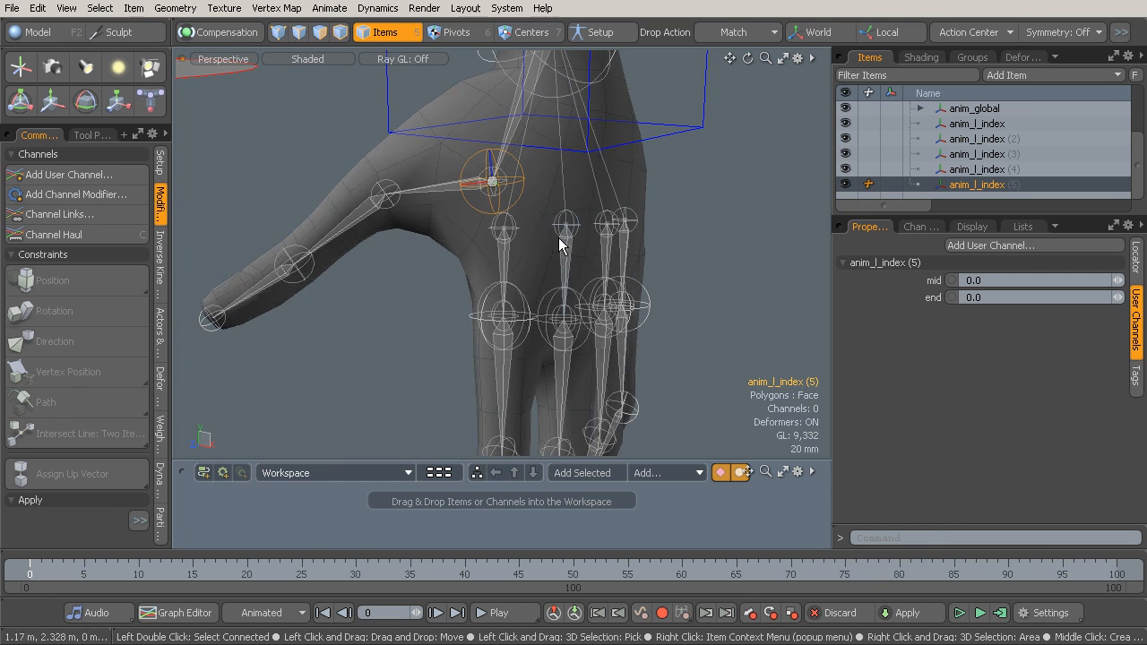
mouse_move(558, 238)
left_mouse_down("alt")
mouse_move(543, 220)
mouse_move(701, 245)
mouse_move(558, 240)
left_mouse_up("alt")
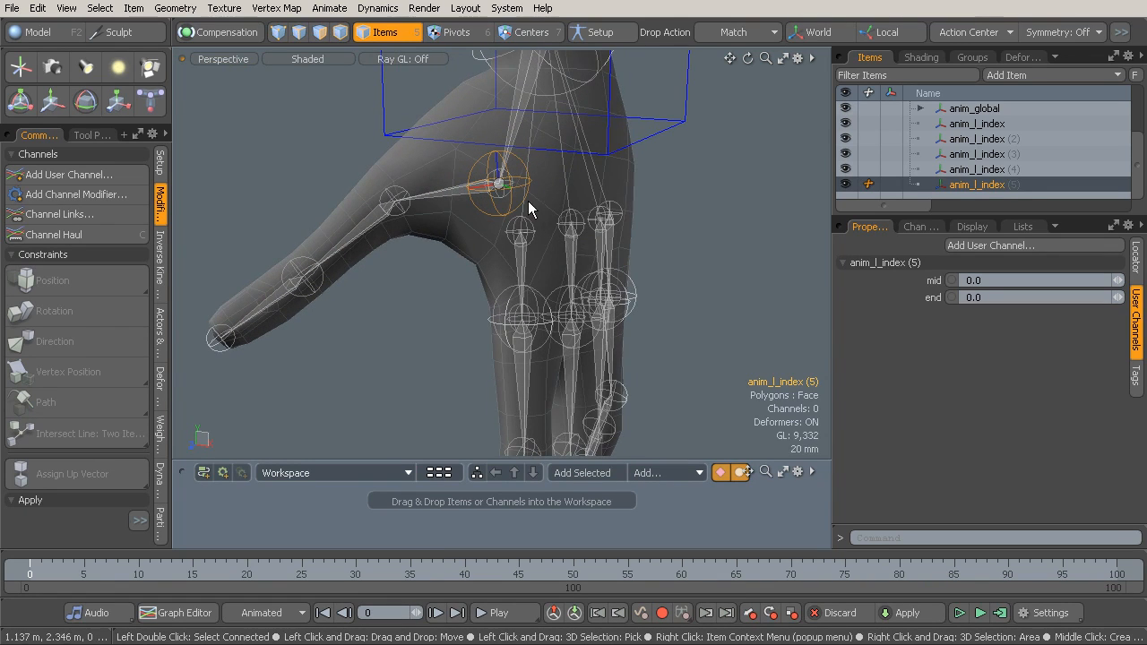
left_click_drag(668, 305, 595, 248, "alt")
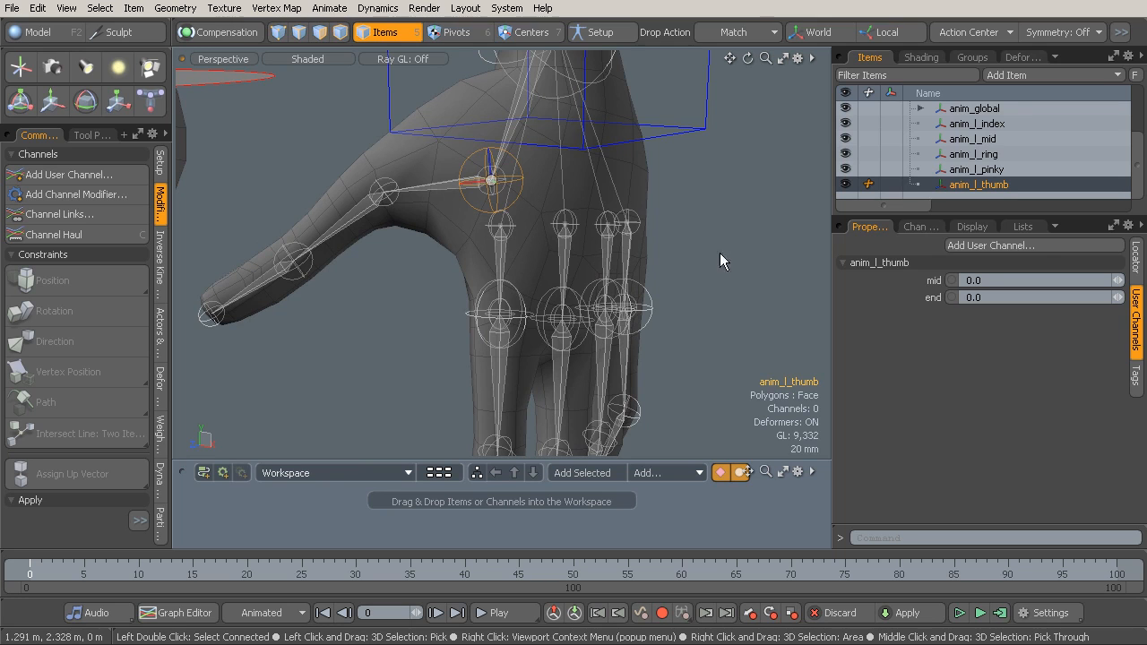
Step: Increase the sphere radius of anim_l_thumb's locator shape to 60 mm
left_click_drag(719, 253, 518, 252, "alt")
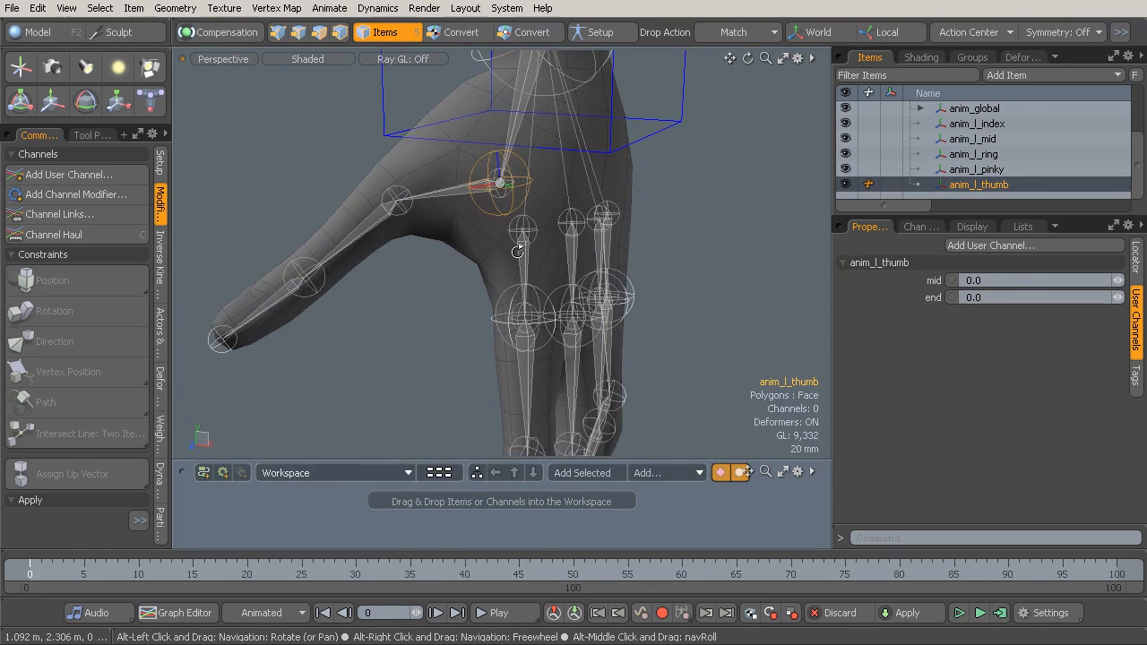
left_click_drag(538, 199, 501, 218, "alt")
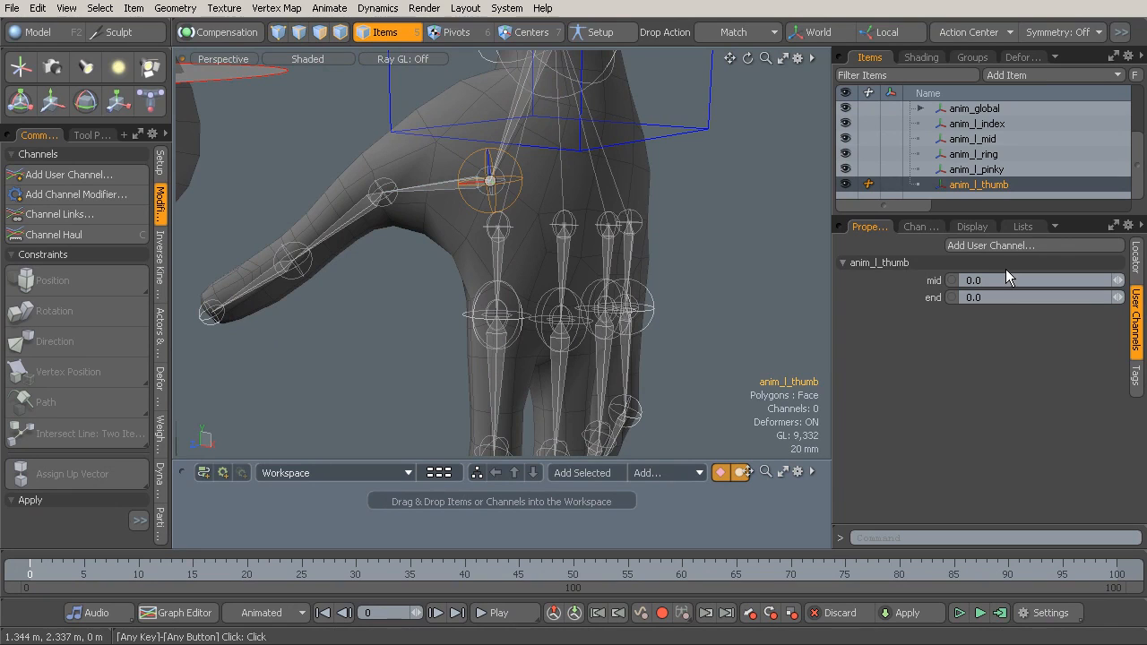
left_click(973, 227)
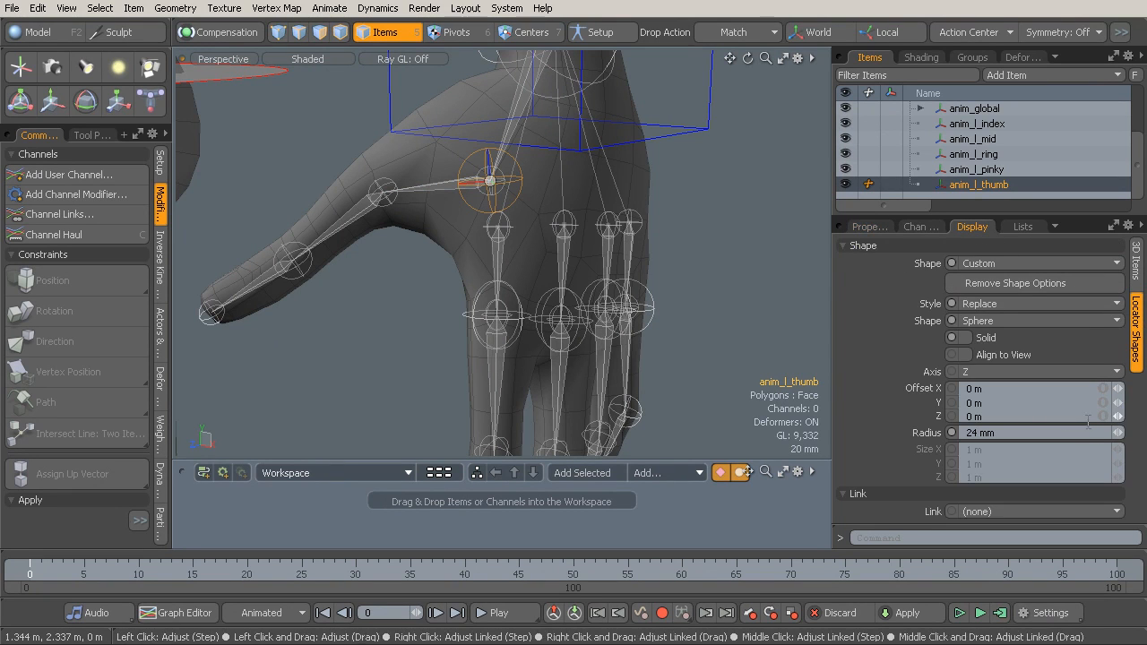
left_click_drag(1117, 432, 1126, 433)
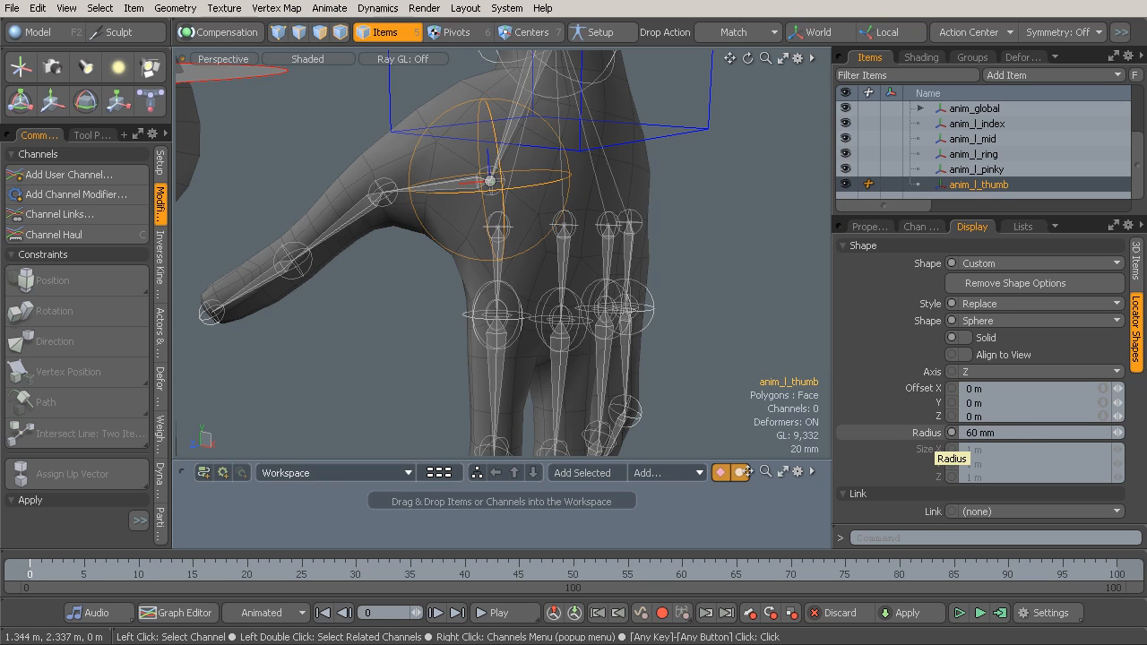
Step: Add draw options to anim_l_thumb and set a User wireframe with the blue colour 0.0, 0.0, 1.0
left_click_drag(537, 409, 663, 270, "alt")
left_click_drag(545, 290, 465, 286, "alt")
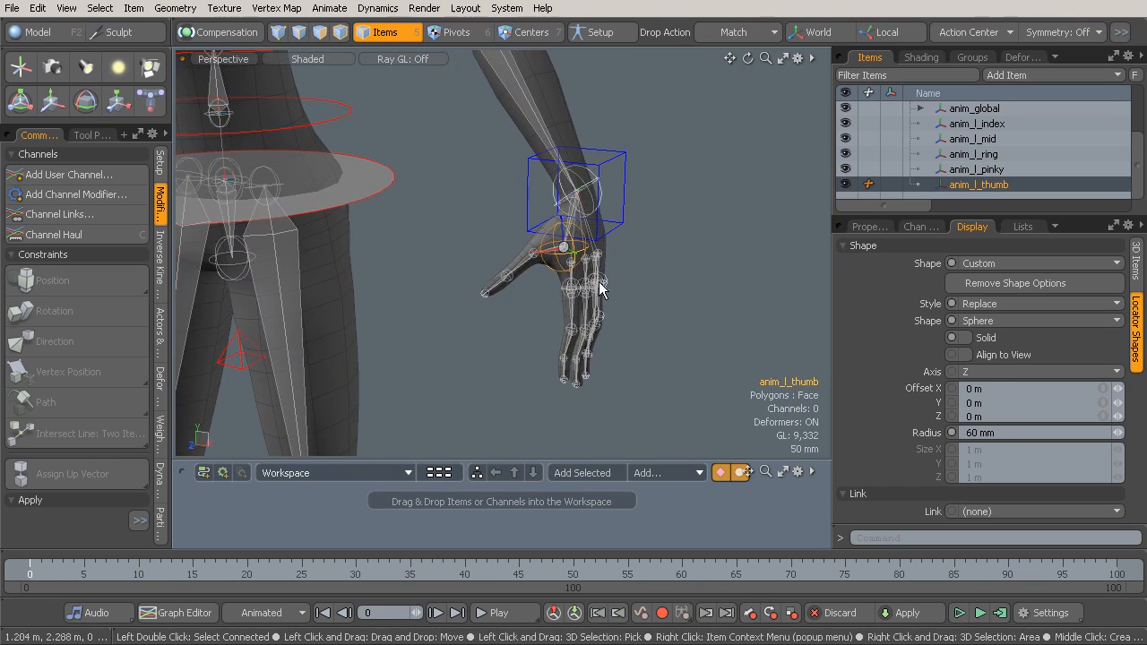
left_click_drag(578, 288, 502, 235, "alt")
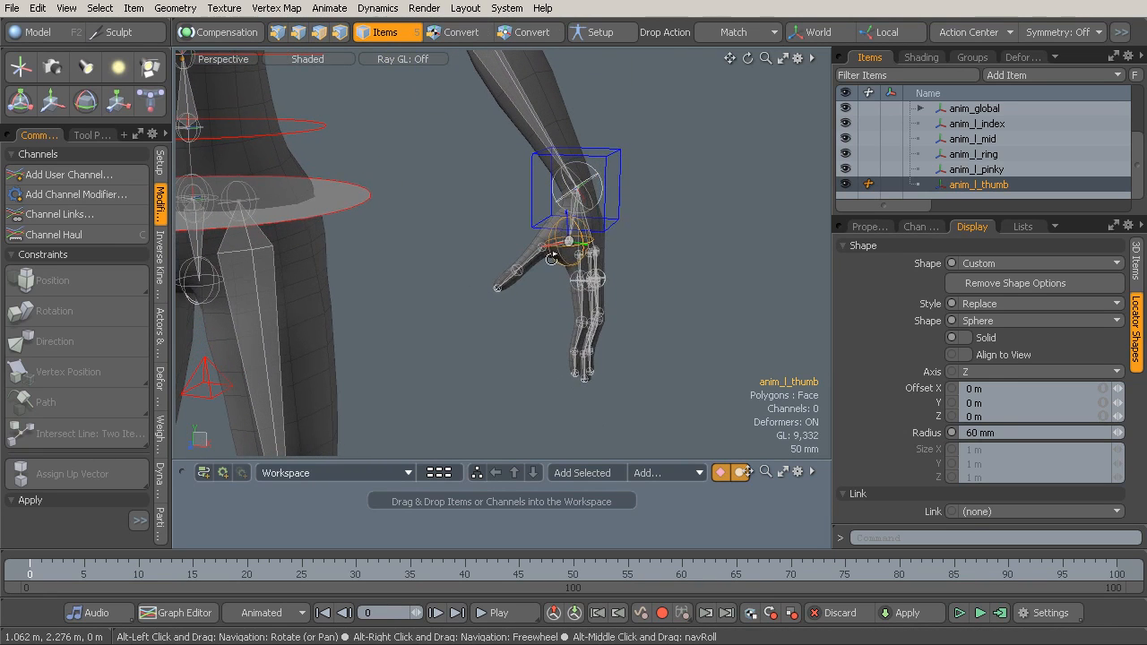
left_click_drag(459, 283, 617, 293, "ctrl+alt")
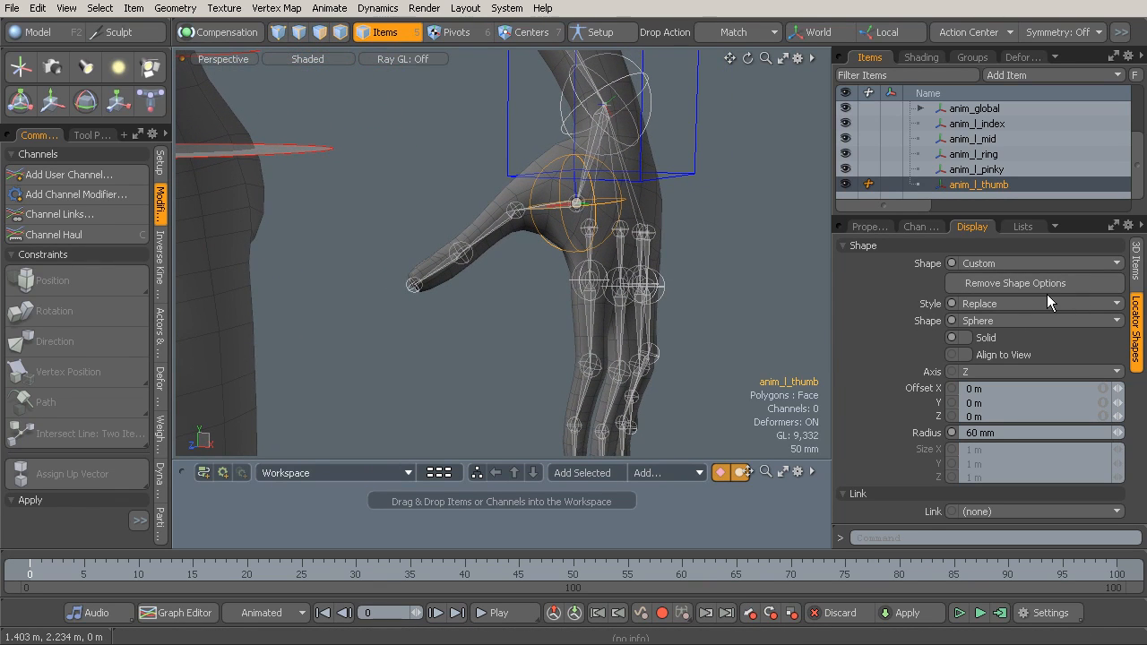
left_click(1135, 273)
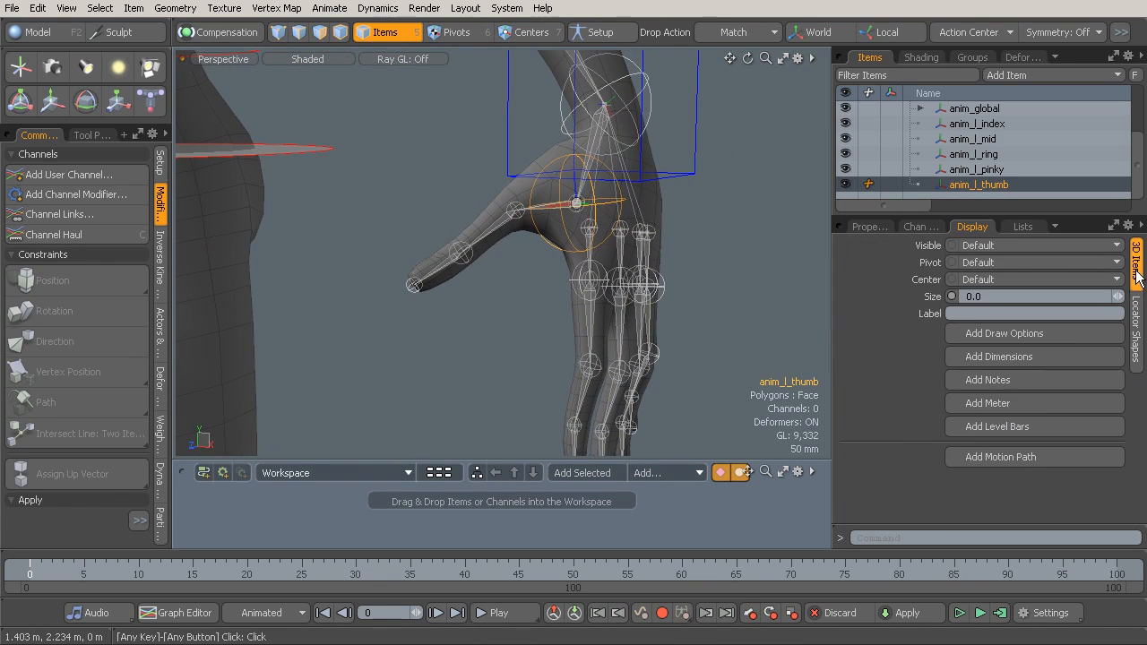
left_click(1038, 333)
left_click(996, 461)
left_click(998, 475)
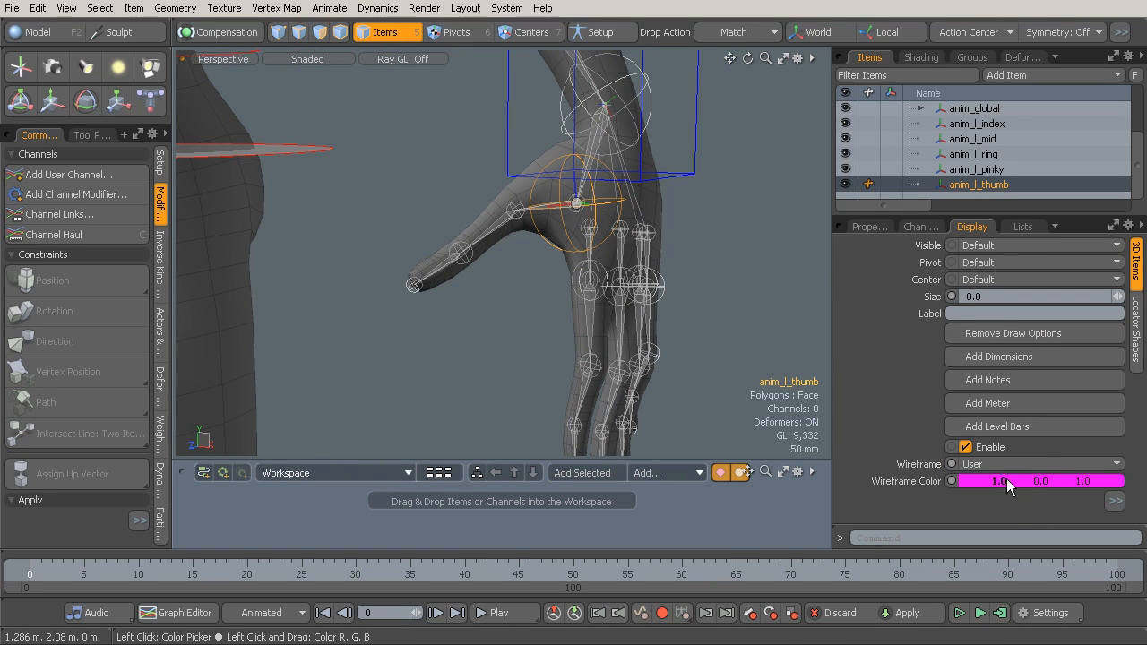
mouse_move(587, 254)
left_mouse_down("alt")
mouse_move(647, 255)
mouse_move(561, 257)
mouse_move(598, 265)
left_mouse_up("alt")
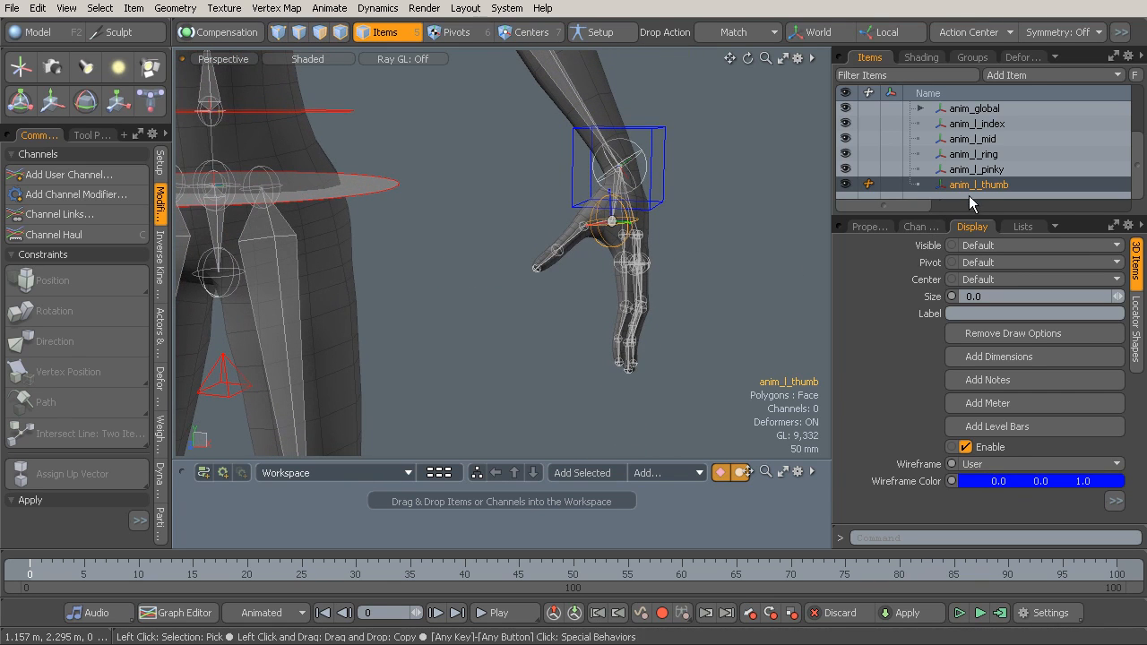
Step: Duplicate anim_l_thumb and match the copy to the base joint of the right thumb
left_click_drag(497, 279, 632, 281, "alt")
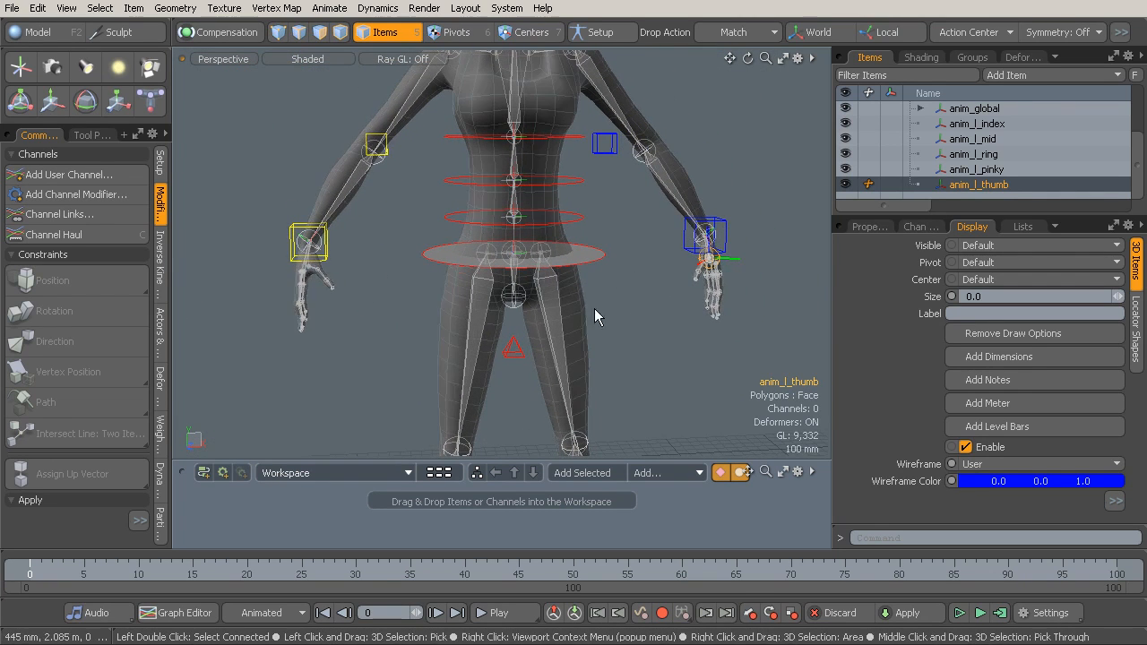
left_click_drag(708, 269, 694, 276, "alt")
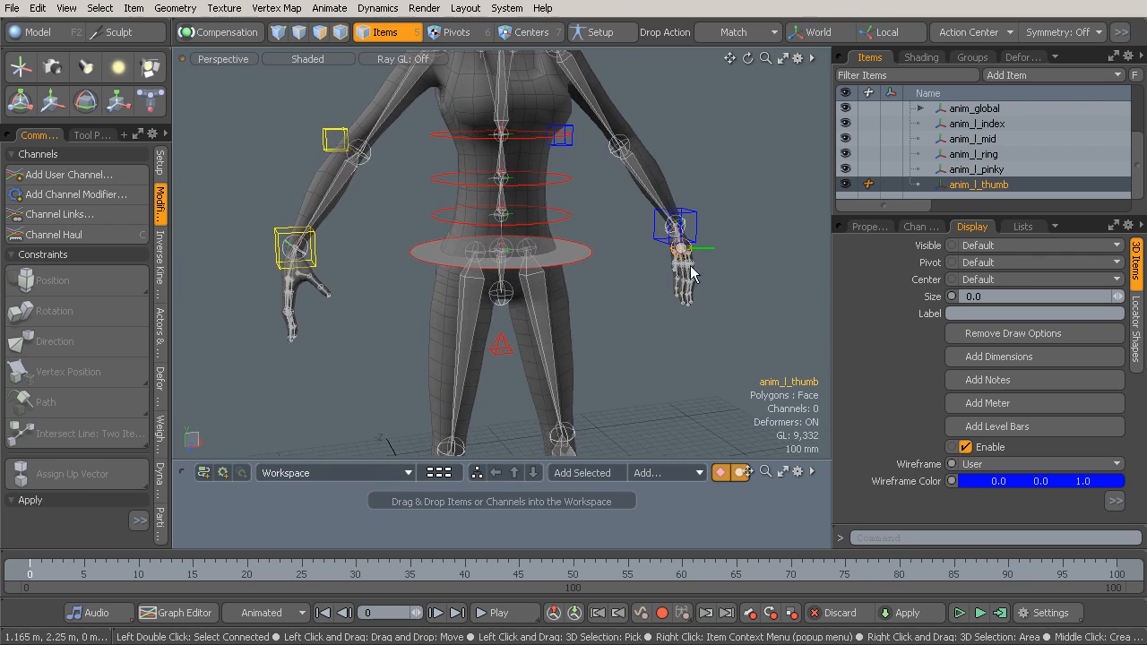
left_click_drag(628, 267, 646, 270, "alt+shift")
left_click(646, 270)
left_click_drag(698, 242, 554, 285, "alt")
left_click_drag(450, 260, 678, 269, "alt+shift")
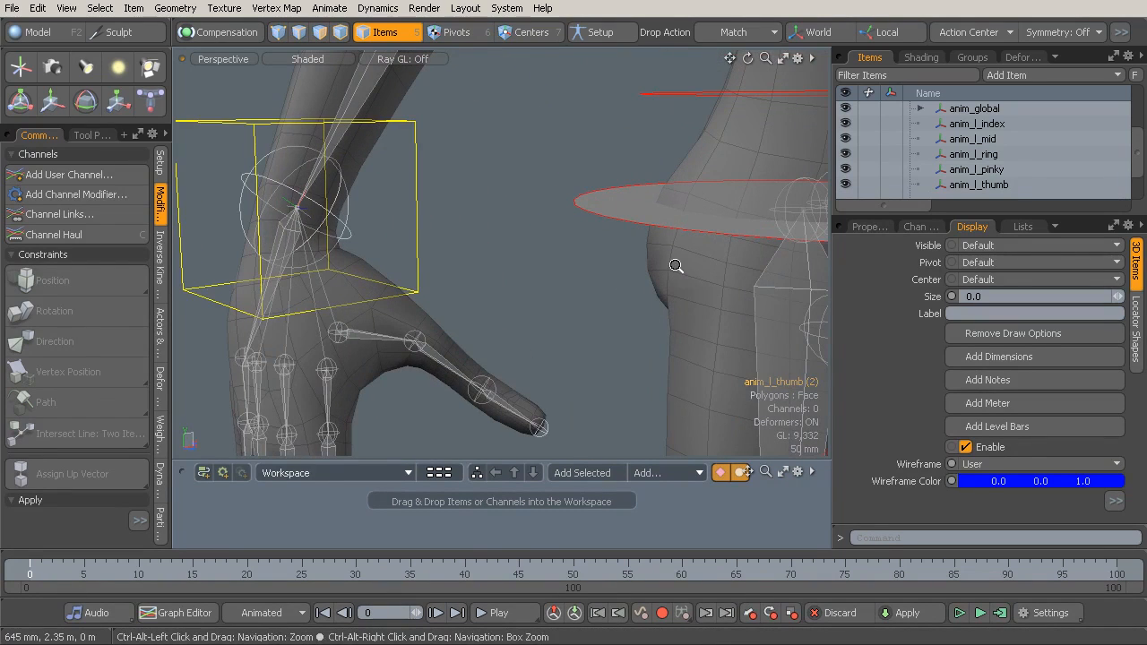
scroll(1141, 162, "down", 1)
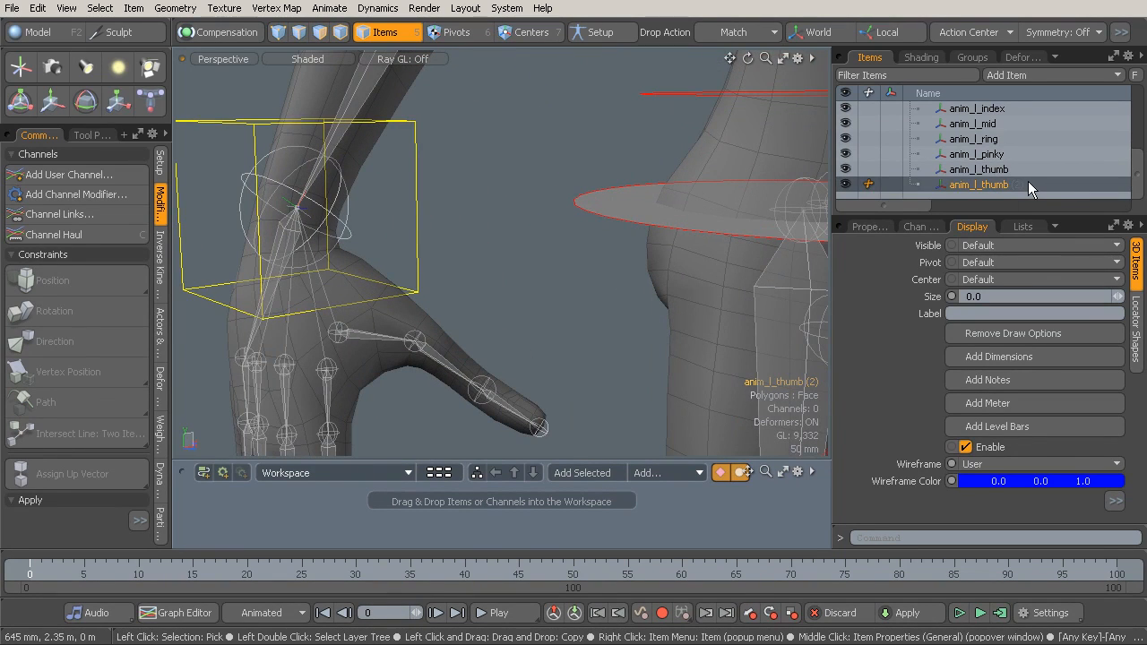
left_click(376, 335)
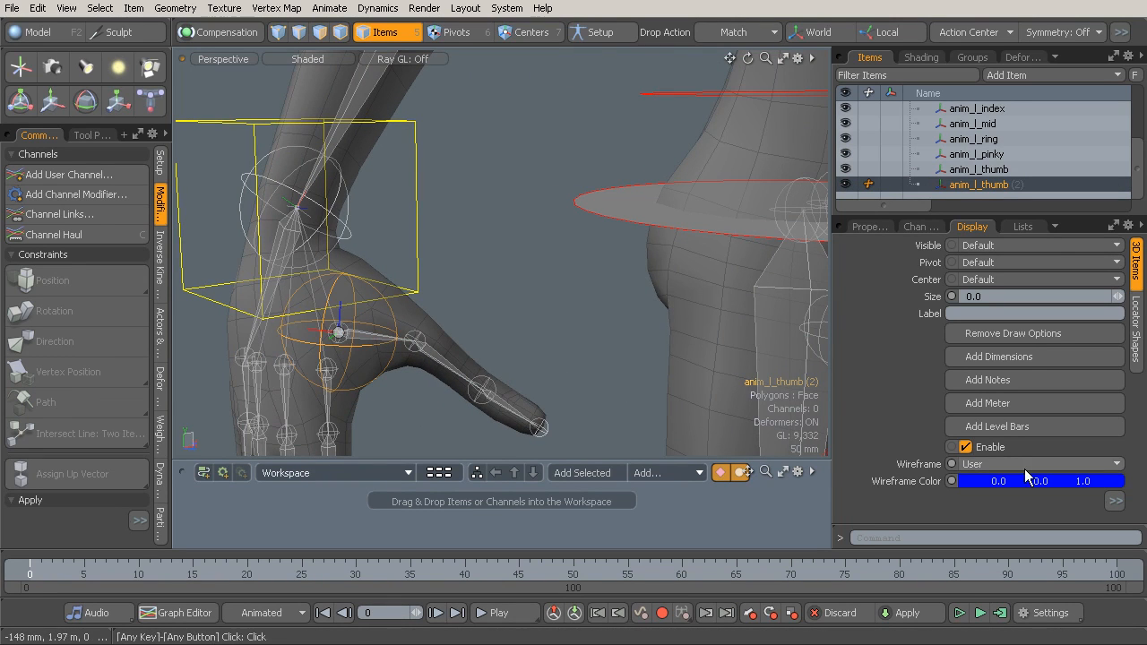
Step: Set the right thumb controller's wireframe colour to yellow (1.0, 1.0, 0.0) and rename it anim_r_thumb
left_click(993, 485)
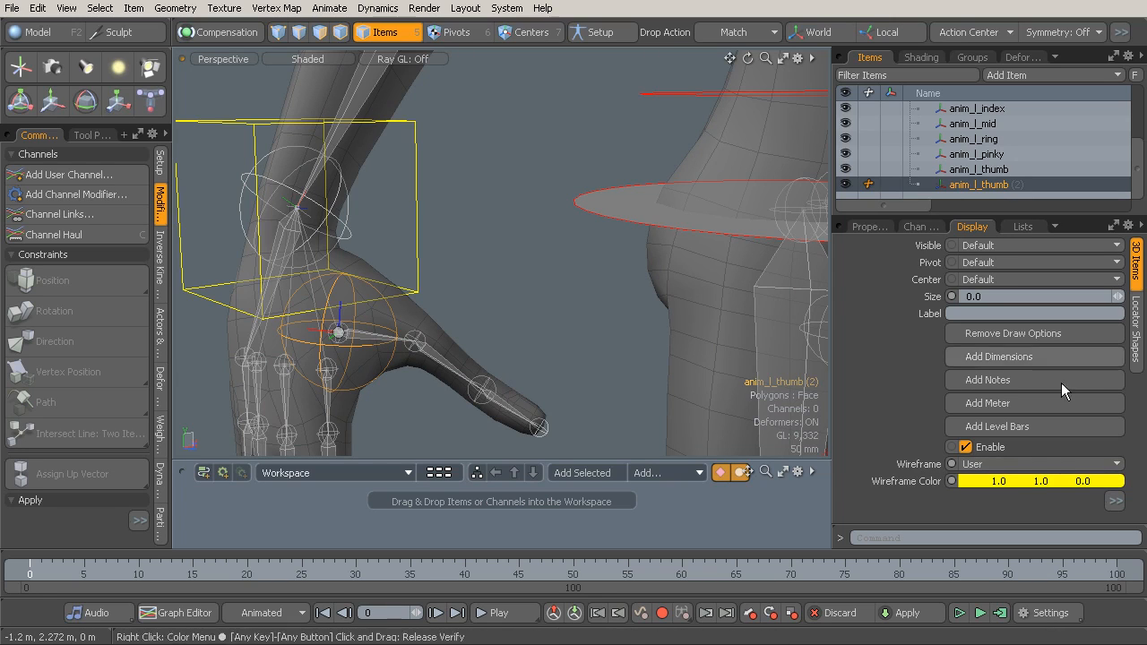
double_click(990, 185)
left_click(1006, 186)
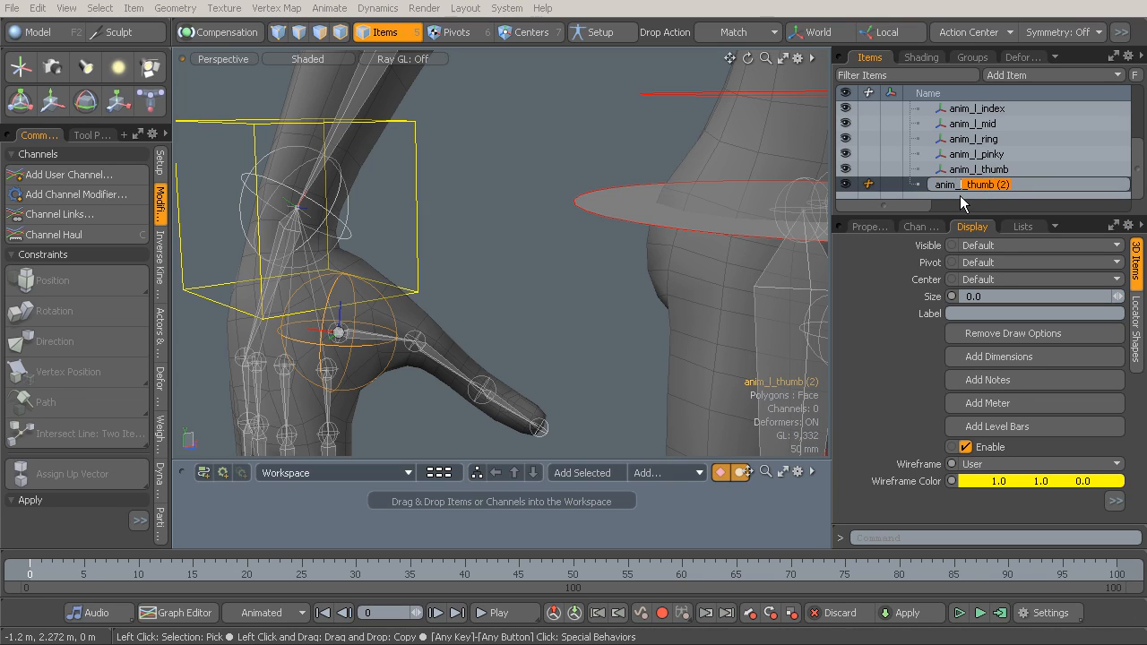
type("r_")
key("Return")
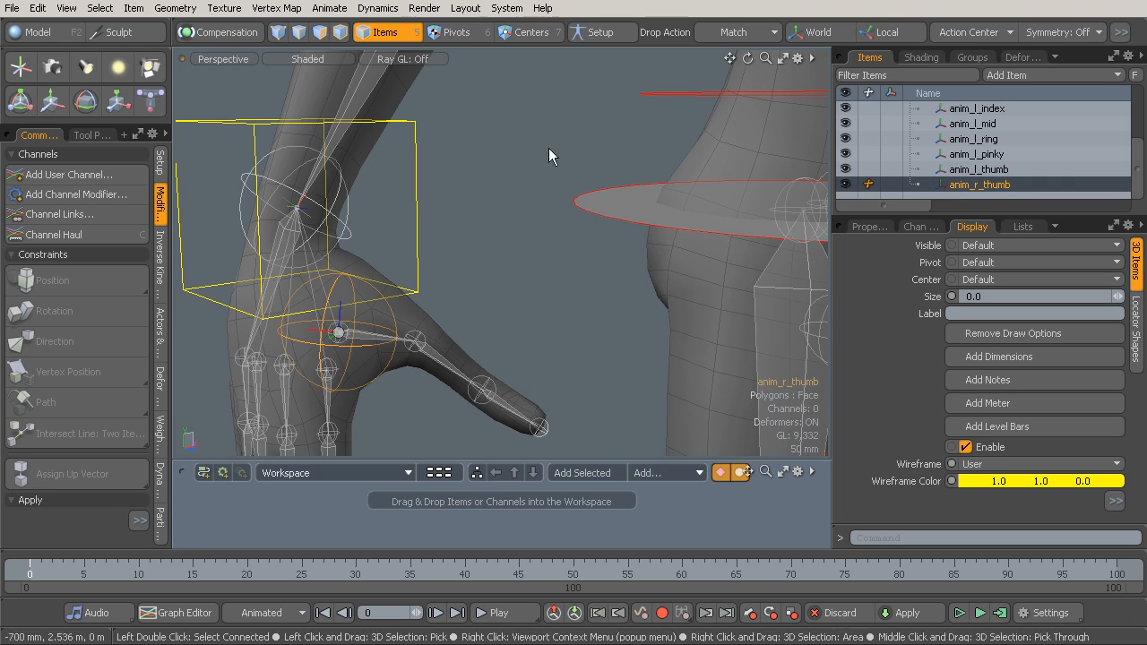
Step: In Setup mode, parent the left hand's four finger controllers and thumb controller to anim_l_arm and zero their transforms
left_click_drag(547, 225, 473, 270, "alt")
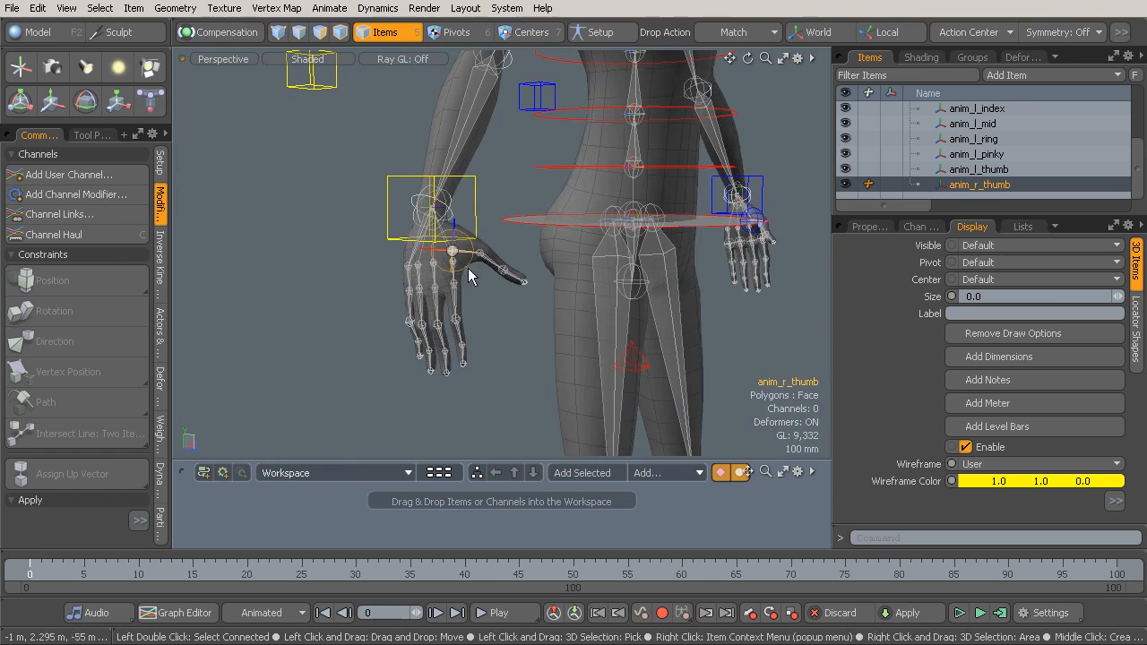
mouse_move(567, 260)
left_mouse_down("alt")
mouse_move(525, 255)
mouse_move(560, 256)
left_mouse_up("alt")
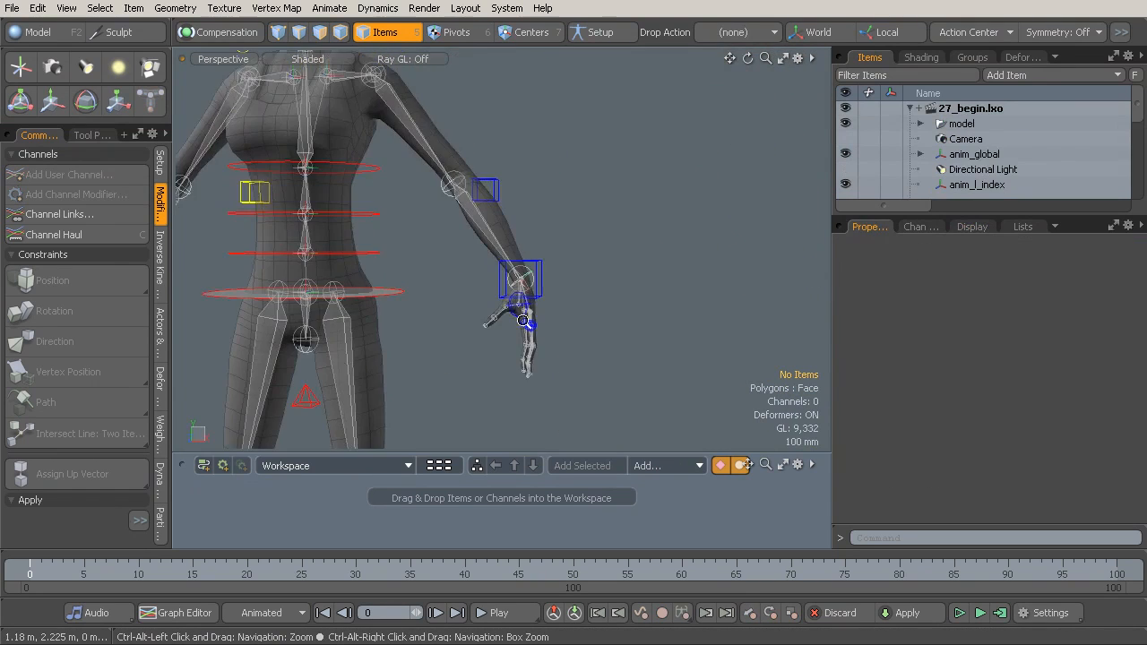
left_click_drag(648, 296, 484, 296, "ctrl+alt")
left_click_drag(484, 295, 517, 287, "ctrl+alt")
left_click_drag(586, 293, 484, 268, "alt+shift")
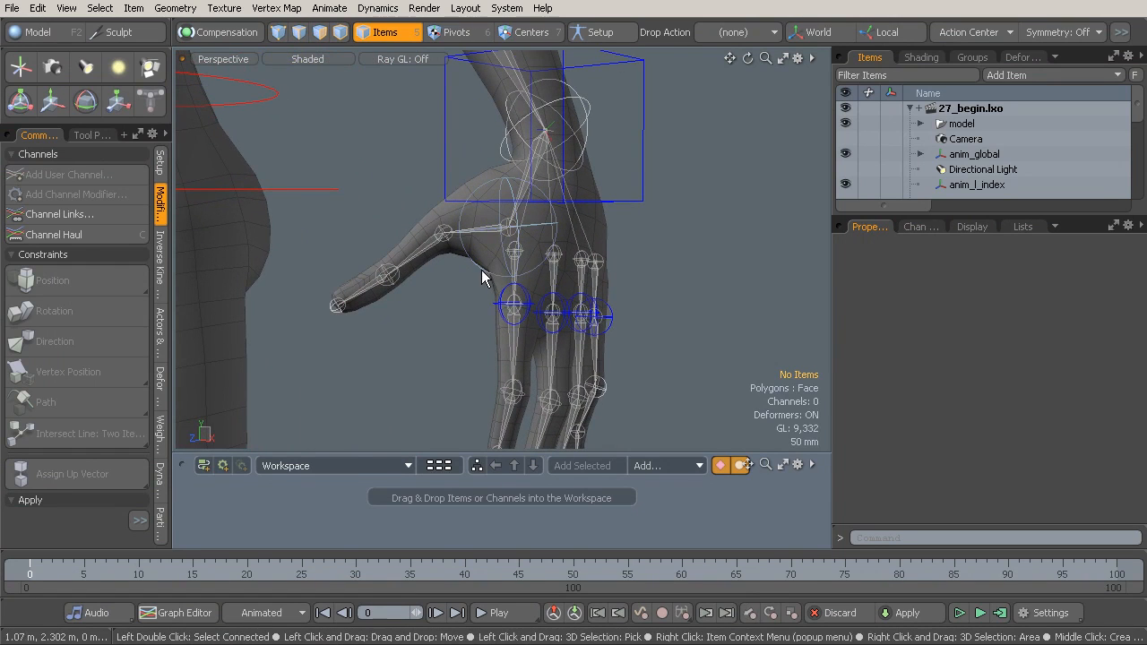
left_click(481, 270)
left_click(500, 309, "shift")
left_click_drag(555, 313, 524, 332, "alt")
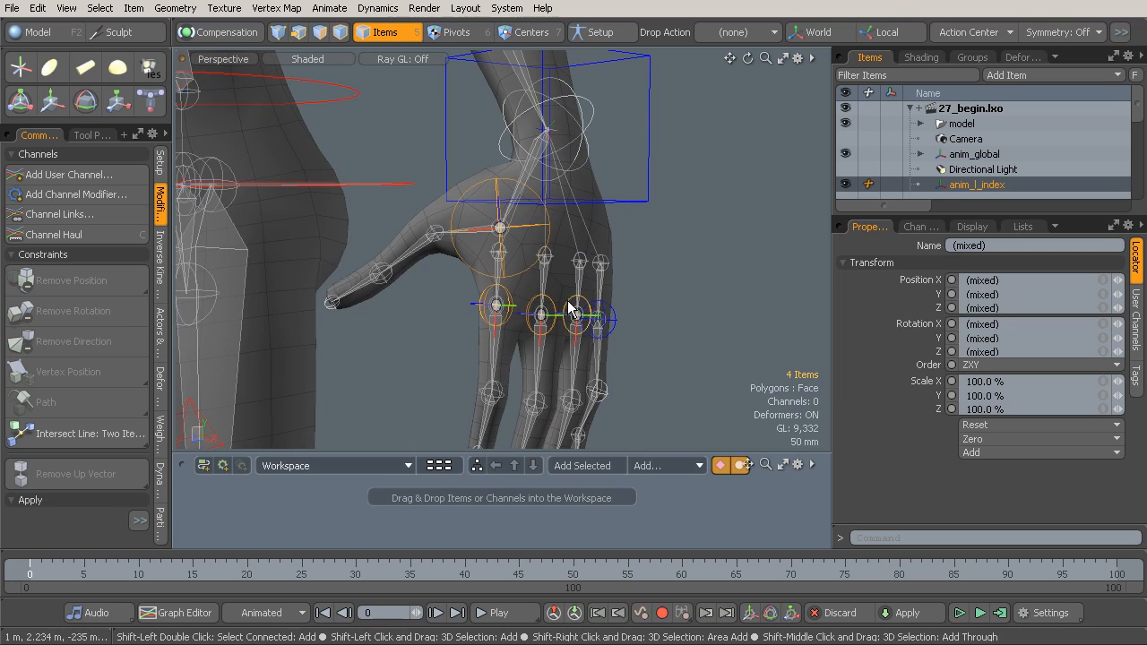
left_click(611, 309, "shift")
left_click(645, 197, "shift")
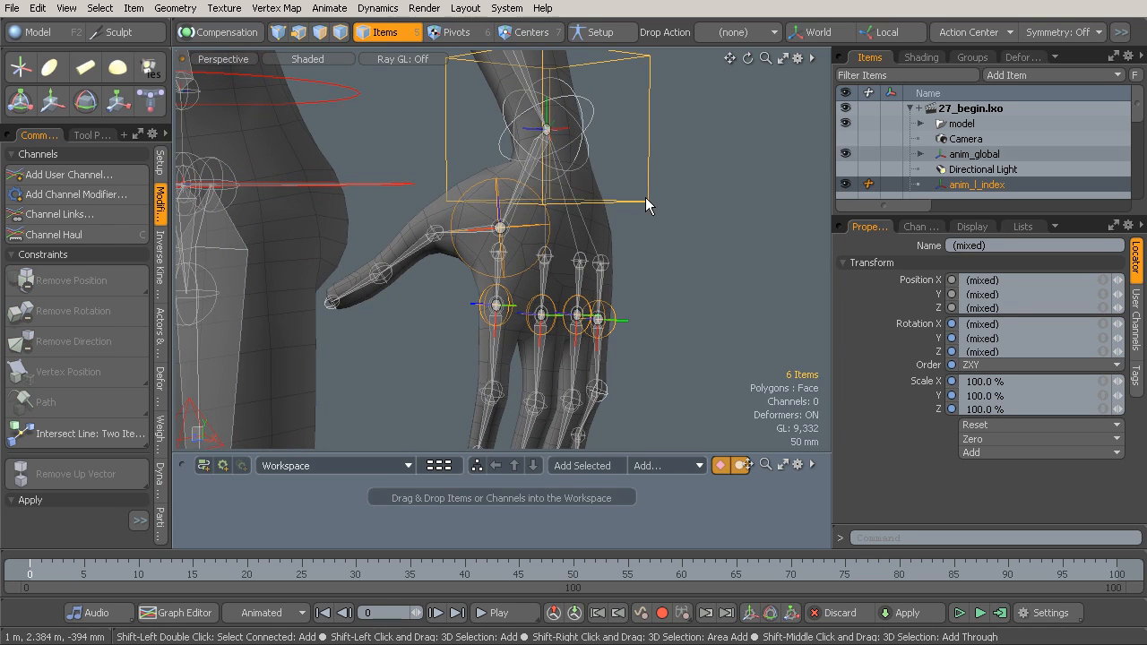
left_click(611, 32)
left_click_drag(533, 235, 632, 240, "alt")
key("p")
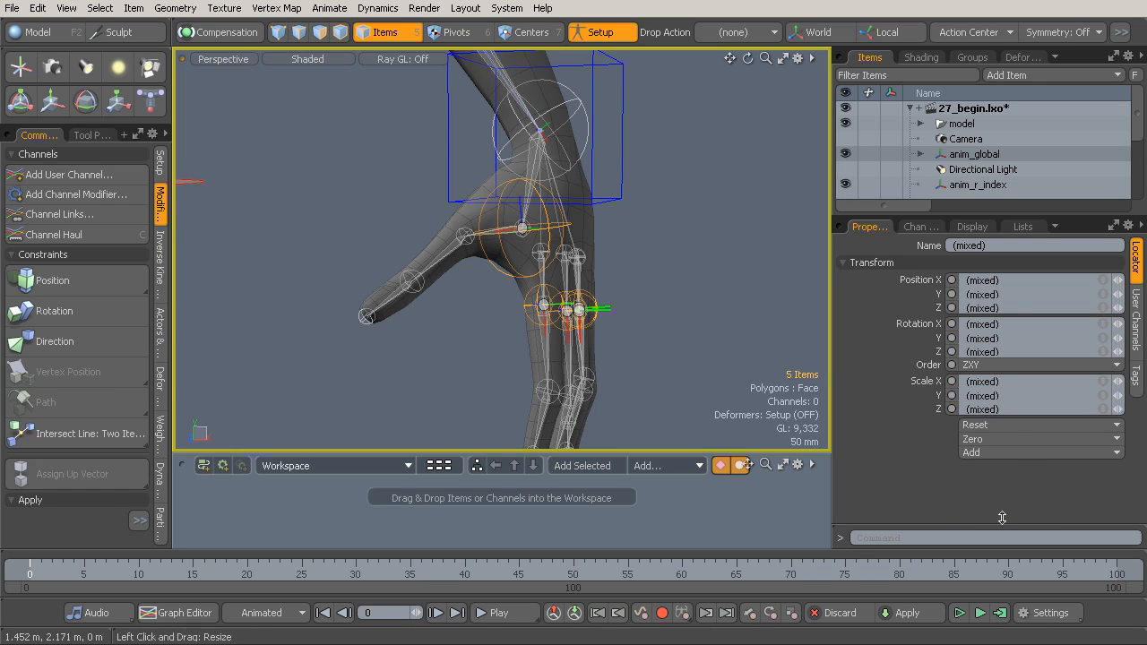
left_click(1008, 441)
left_click(1002, 481)
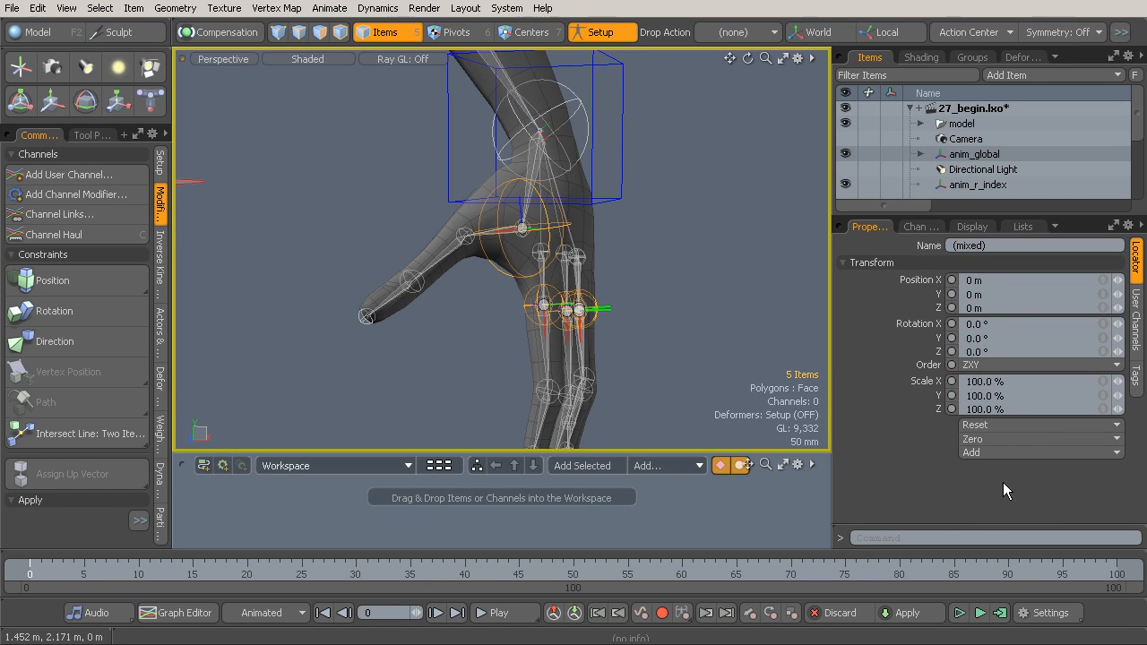
Step: Test-move anim_l_arm to check how the finger controllers and hand joints follow, and undo the move
left_click_drag(717, 340, 608, 219, "alt")
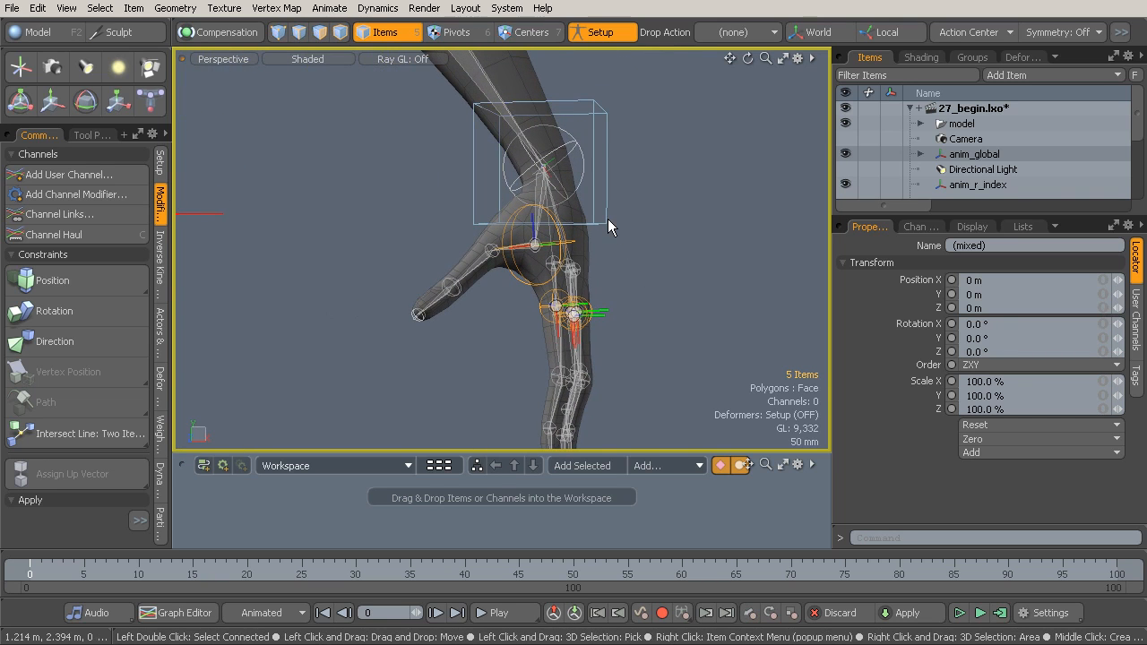
left_click(608, 219)
key("w")
left_click_drag(626, 238, 521, 203)
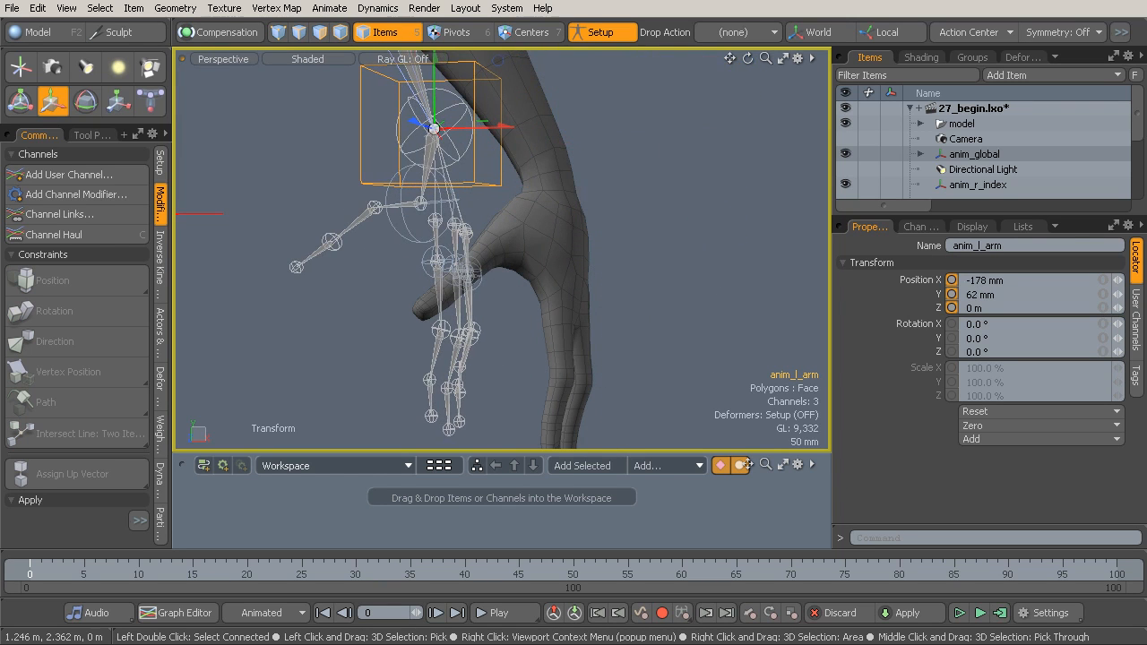
key("ctrl+z")
Step: Add a position constraint that ties anim_l_thumb to the left thumb's base joint
left_click_drag(584, 297, 548, 309, "ctrl+alt")
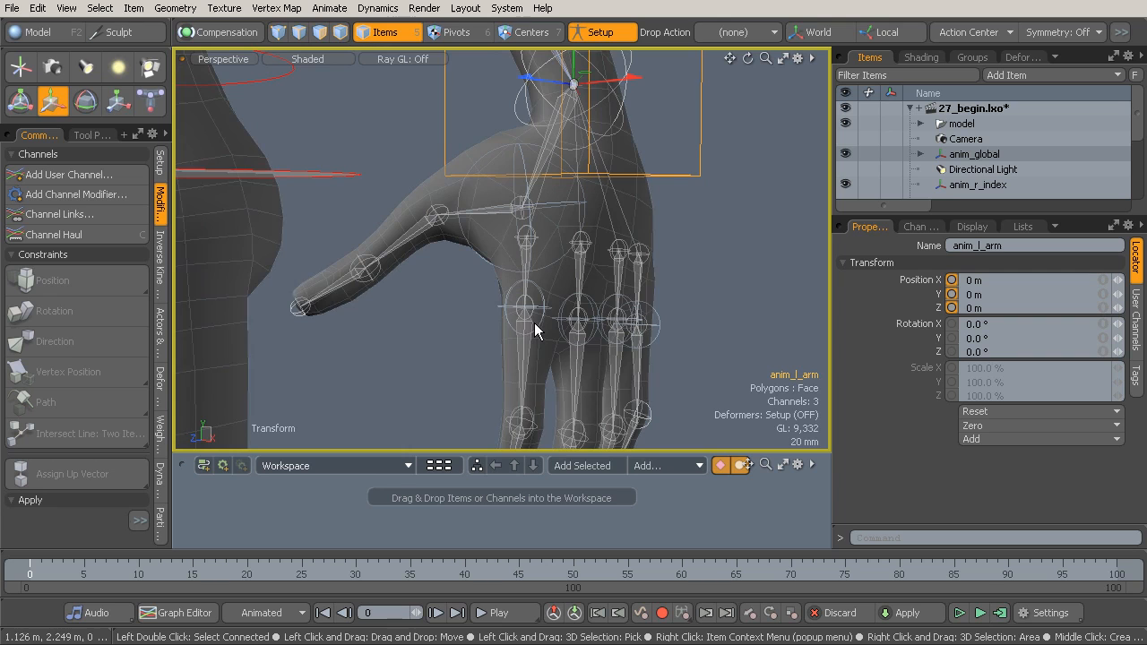
left_click_drag(471, 269, 455, 319, "alt")
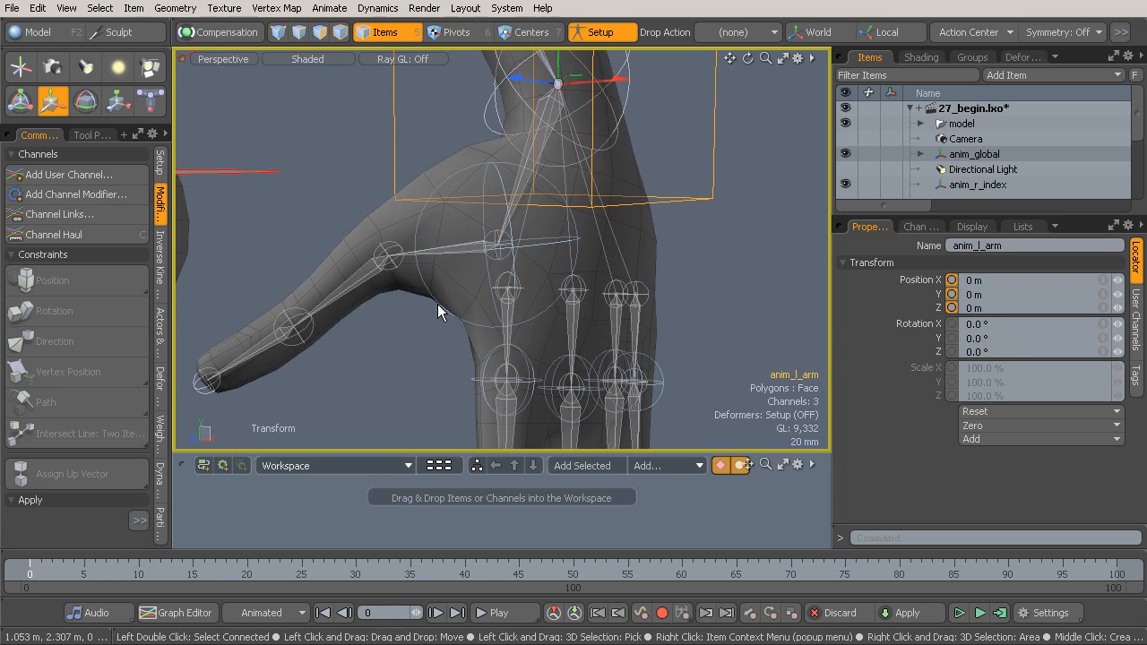
left_click(438, 303)
mouse_move(438, 309)
left_mouse_down("alt")
mouse_move(447, 260)
mouse_move(280, 237)
left_mouse_up("alt")
left_click(447, 258, "shift")
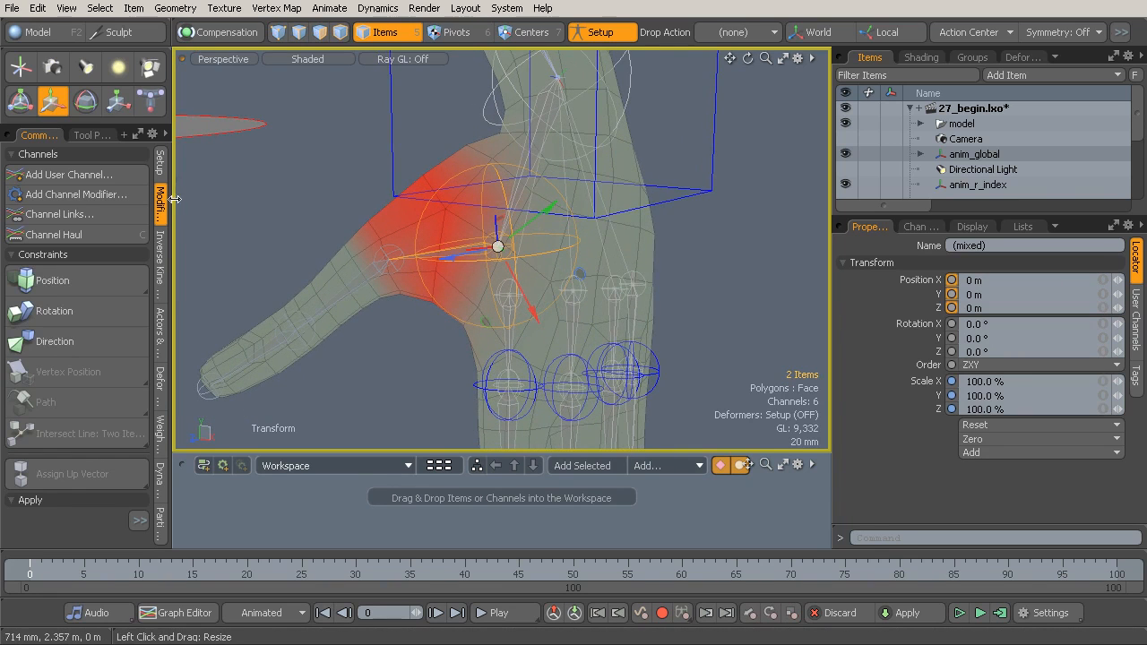
left_click(90, 280)
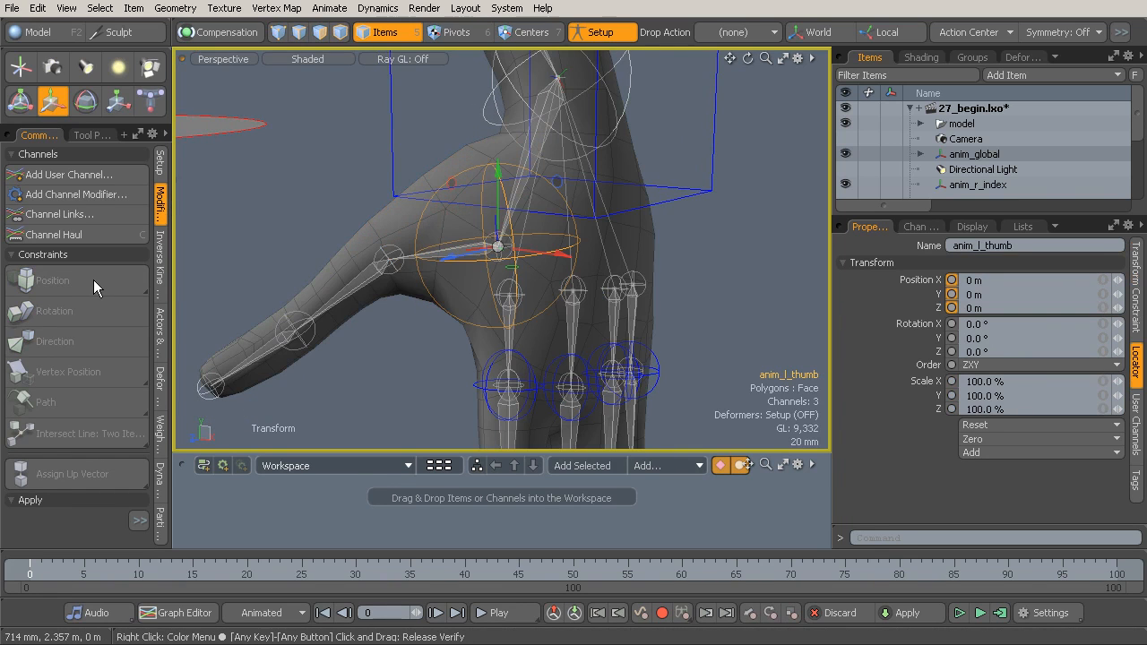
Step: Test-move anim_l_arm with the thumb controller's position constraint in place, and undo the move
left_click_drag(427, 285, 633, 256, "alt")
left_click(624, 220)
left_click_drag(500, 121, 657, 177)
key("ctrl+z")
Step: Constrain the positions of the left finger controllers, from anim_l_index to anim_l_pinky, to their matching finger joints
left_click_drag(491, 228, 522, 213, "alt")
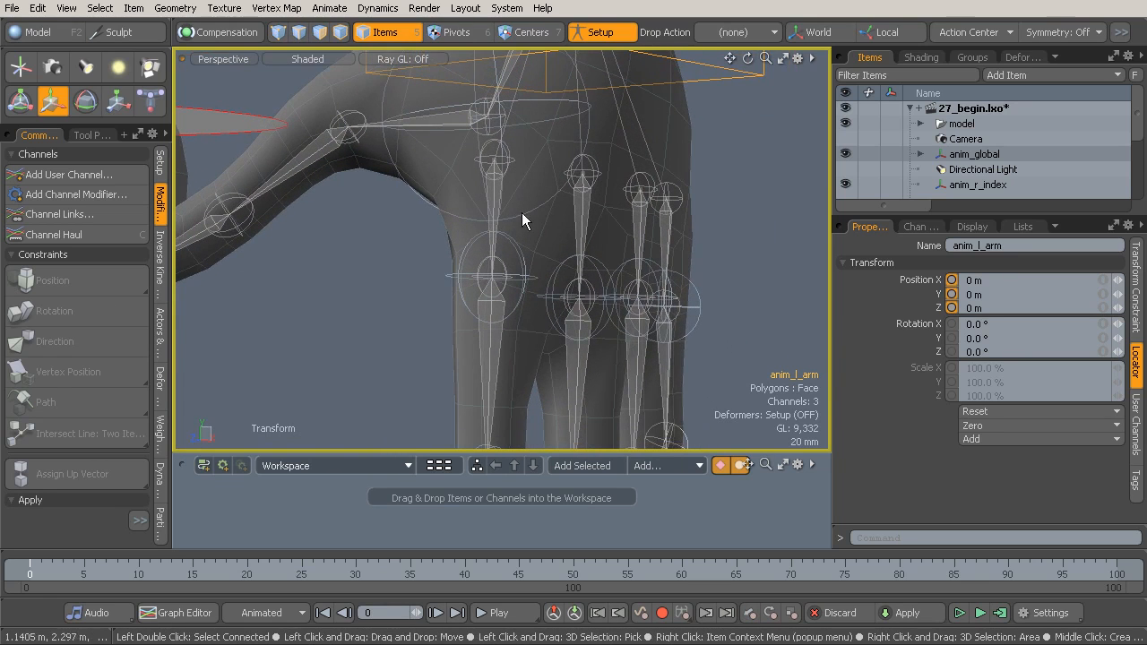
left_click(526, 269)
left_click(497, 346, "shift")
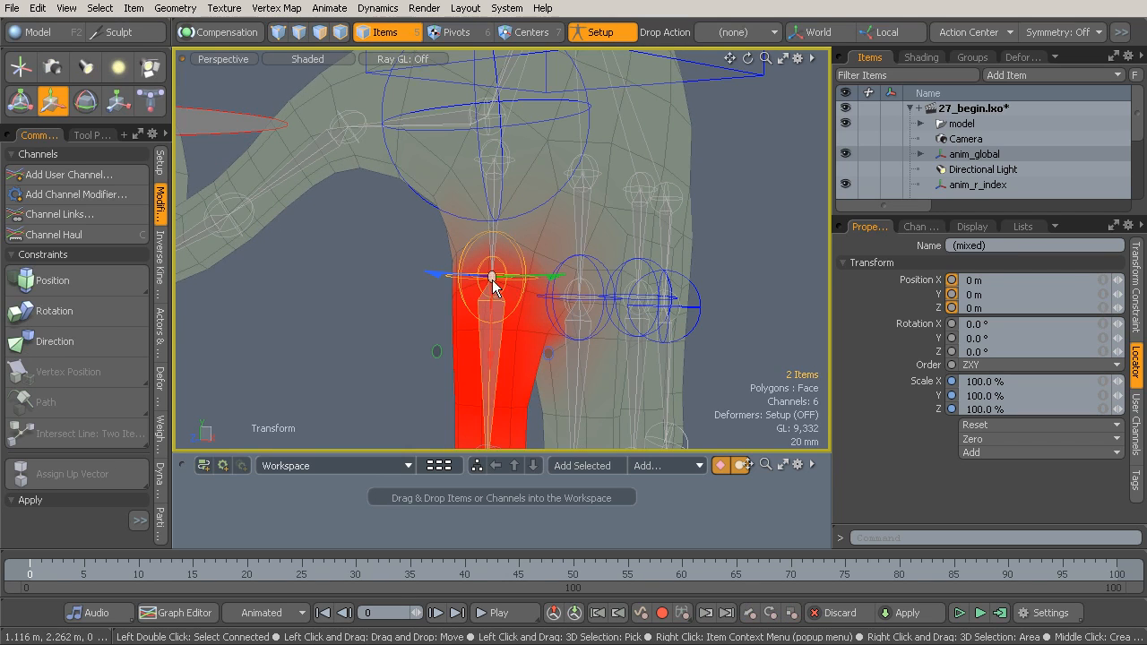
left_click(74, 280)
left_click_drag(412, 272, 523, 277, "alt")
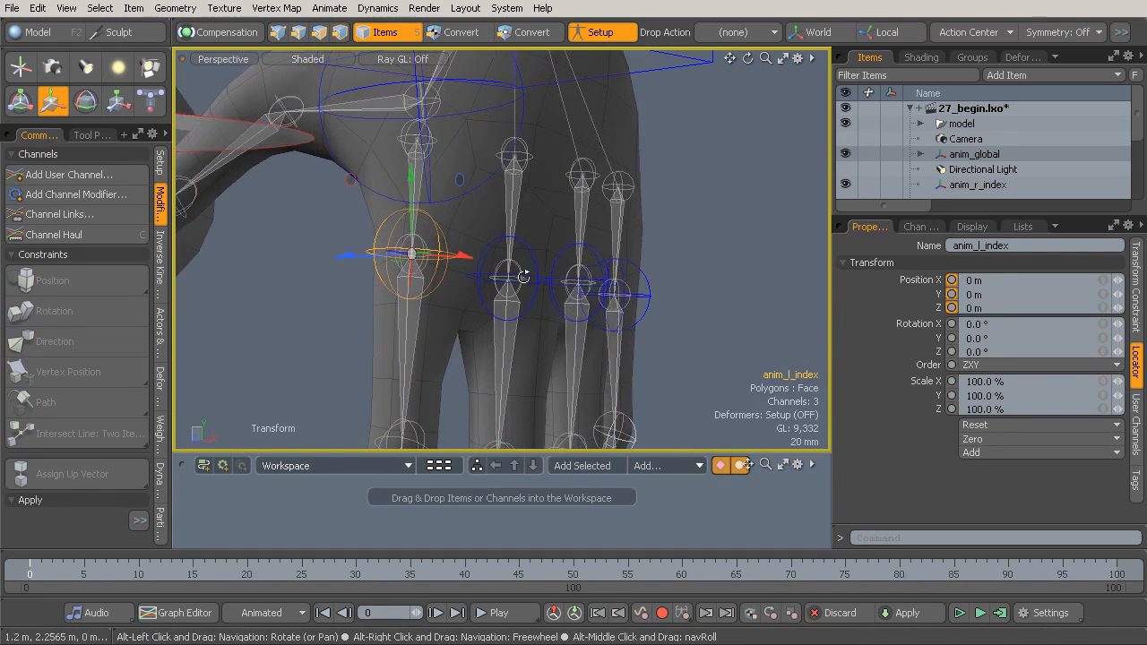
left_click_drag(668, 284, 676, 282, "alt")
left_click(654, 285)
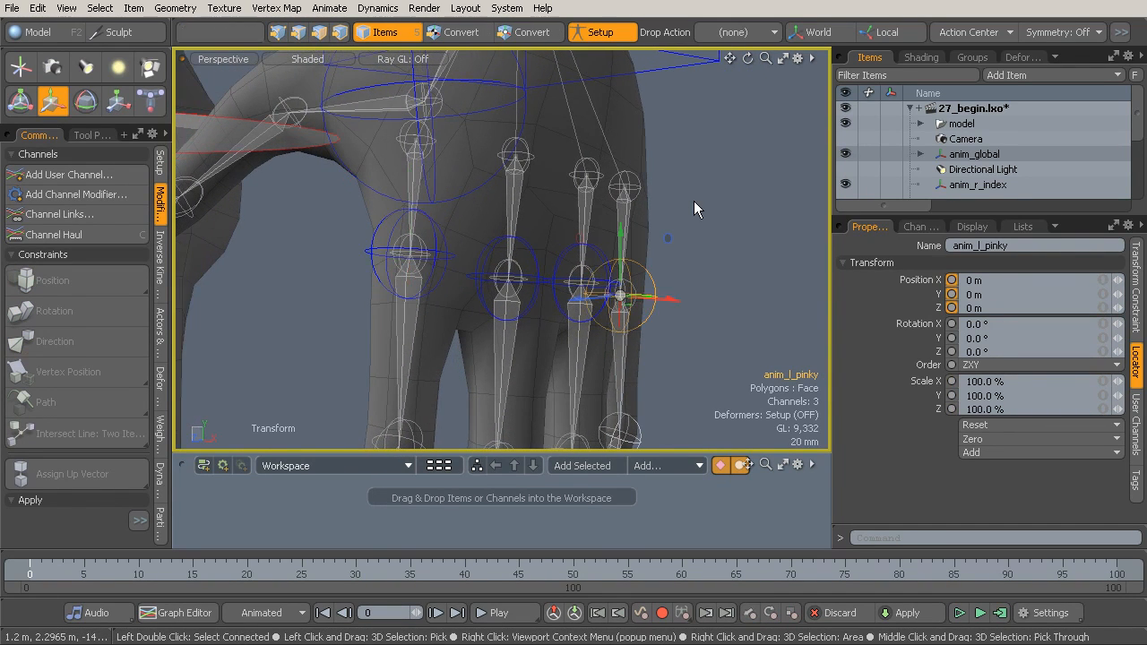
Step: Test-move anim_l_arm to check whether all the constrained finger controllers follow the hand, and undo the move
left_click_drag(517, 250, 611, 254, "alt")
left_click_drag(611, 254, 602, 182, "ctrl+alt")
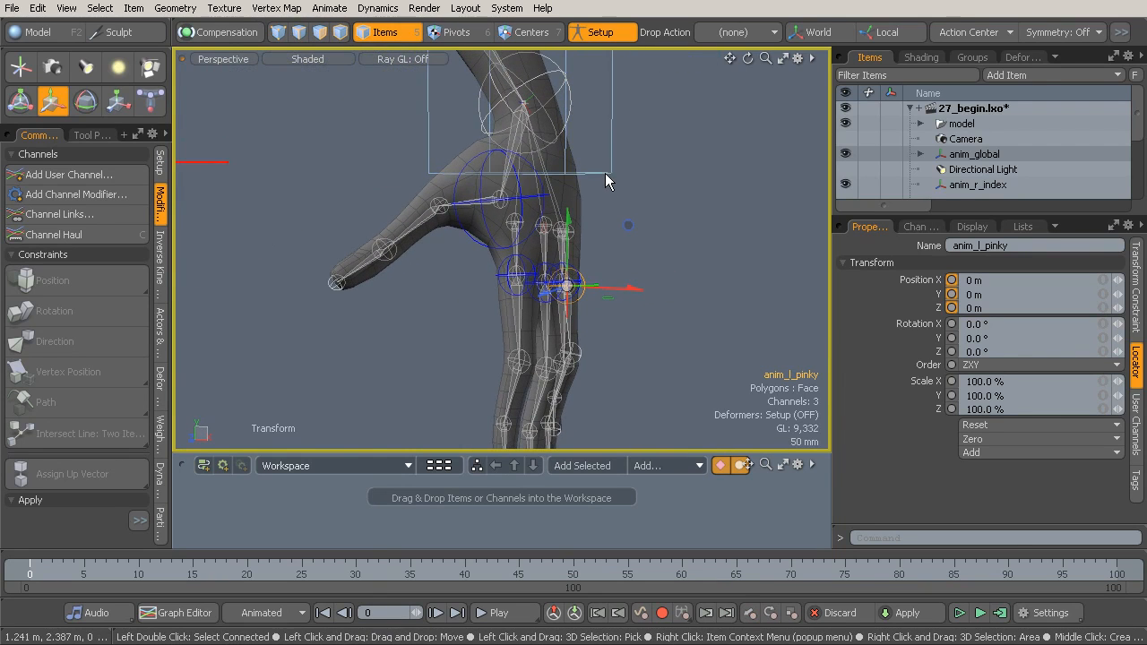
left_click(605, 173)
left_click_drag(623, 216, 722, 272)
mouse_move(623, 159)
left_mouse_down()
mouse_move(632, 157)
mouse_move(593, 130)
mouse_move(394, 125)
mouse_move(372, 144)
mouse_move(567, 129)
mouse_move(614, 158)
left_mouse_up()
key("ctrl+z")
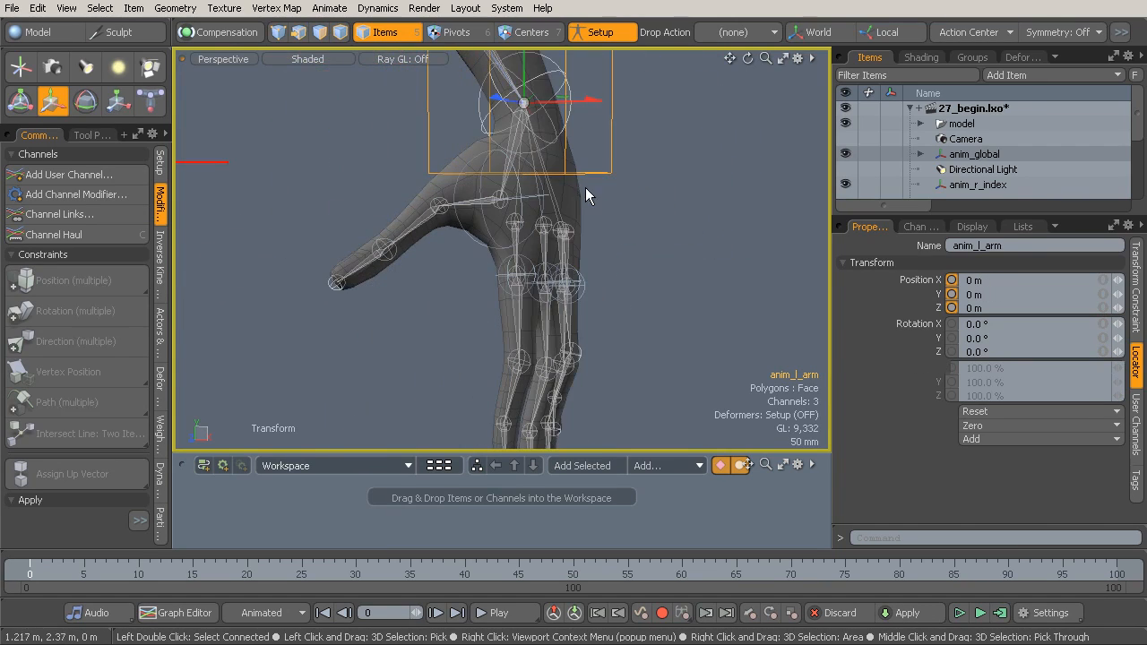
Step: Add a rotation constraint so that Skeleton_bind_l_thumb_a follows the rotation of anim_l_thumb
mouse_move(593, 242)
left_mouse_down("alt")
mouse_move(531, 244)
mouse_move(610, 253)
left_mouse_up("alt")
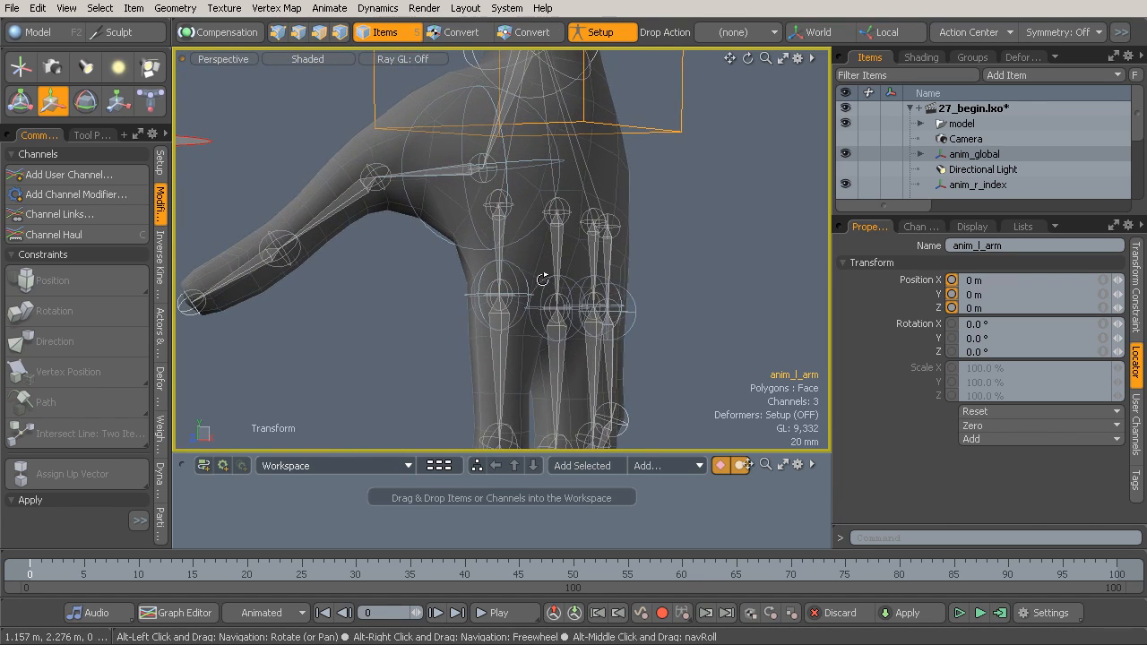
left_click_drag(536, 280, 524, 273, "alt")
left_click_drag(455, 209, 456, 185, "ctrl+alt")
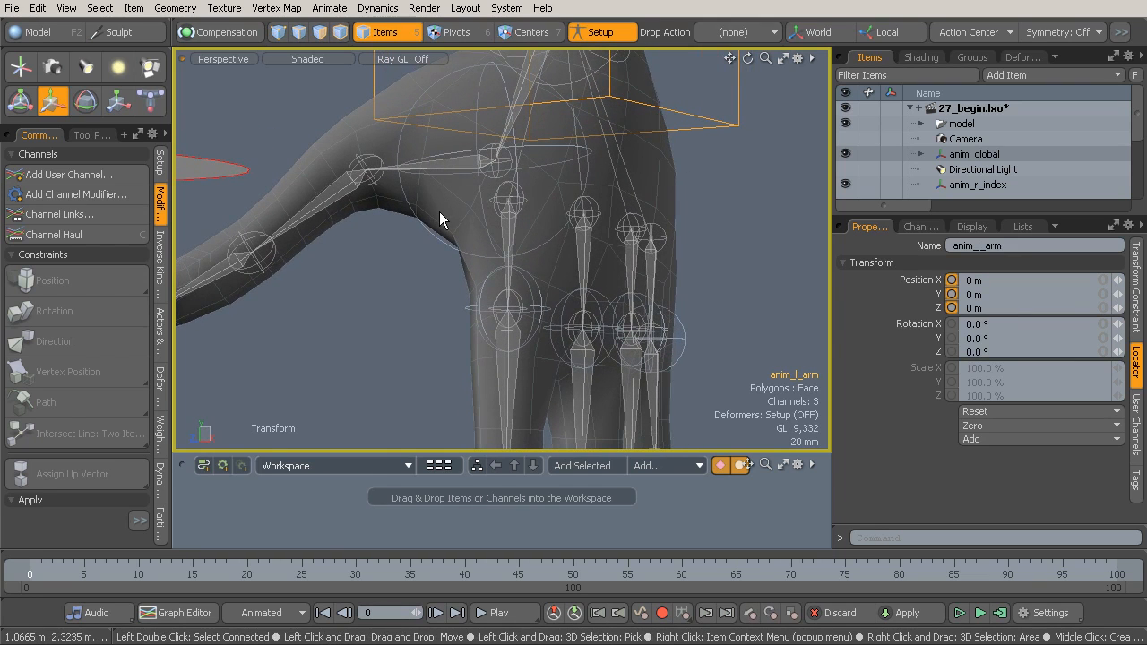
left_click(459, 165)
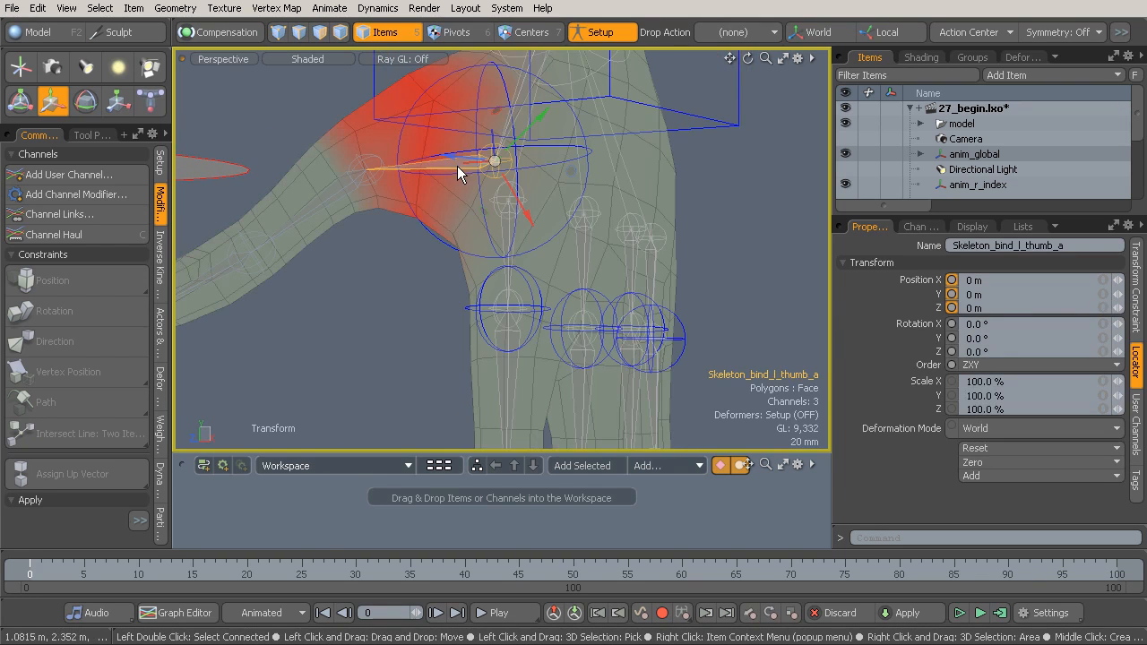
left_click(430, 233, "shift")
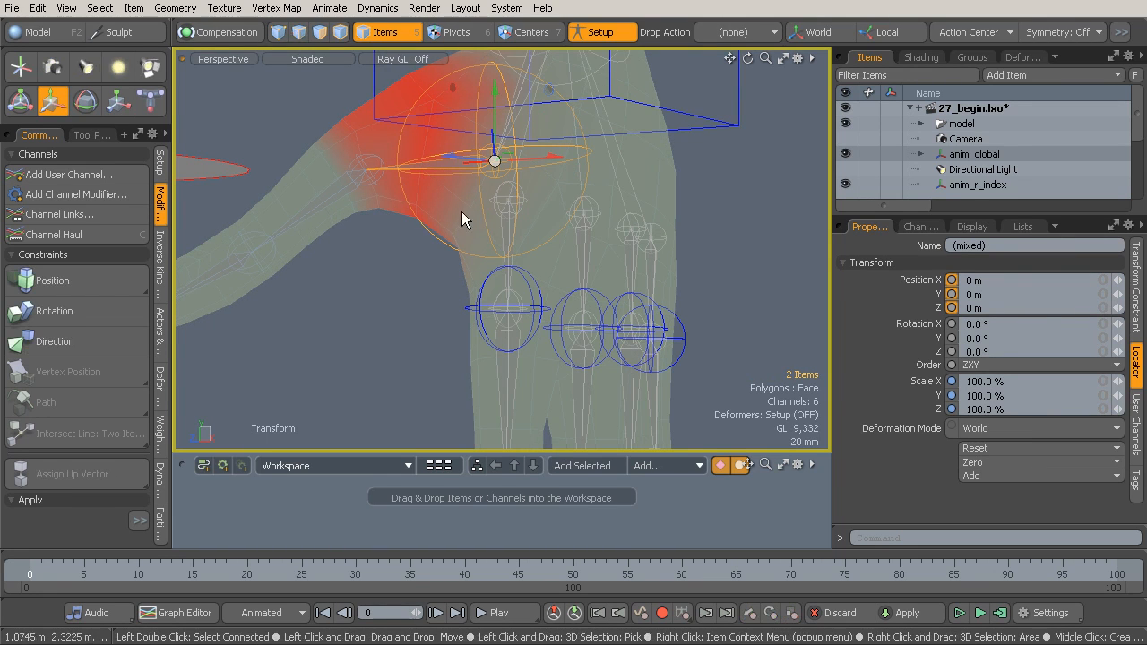
left_click(91, 308)
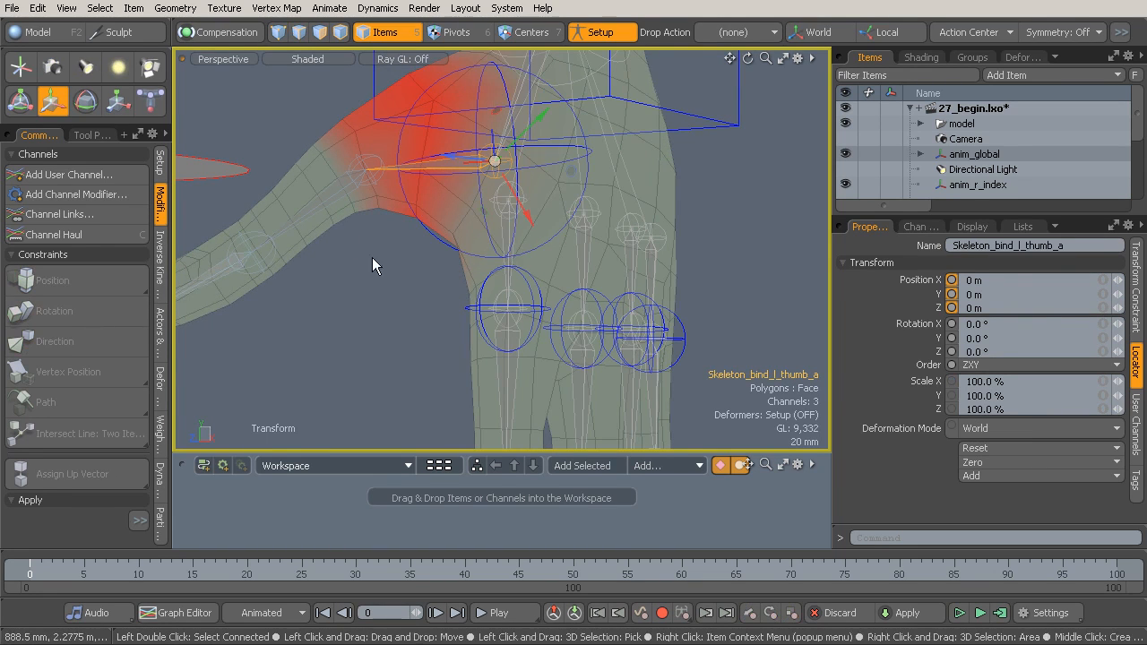
Step: Leave Setup mode, test-rotate anim_l_thumb to check the thumb joint's response, and undo the rotation
left_click(601, 32)
left_click(423, 228)
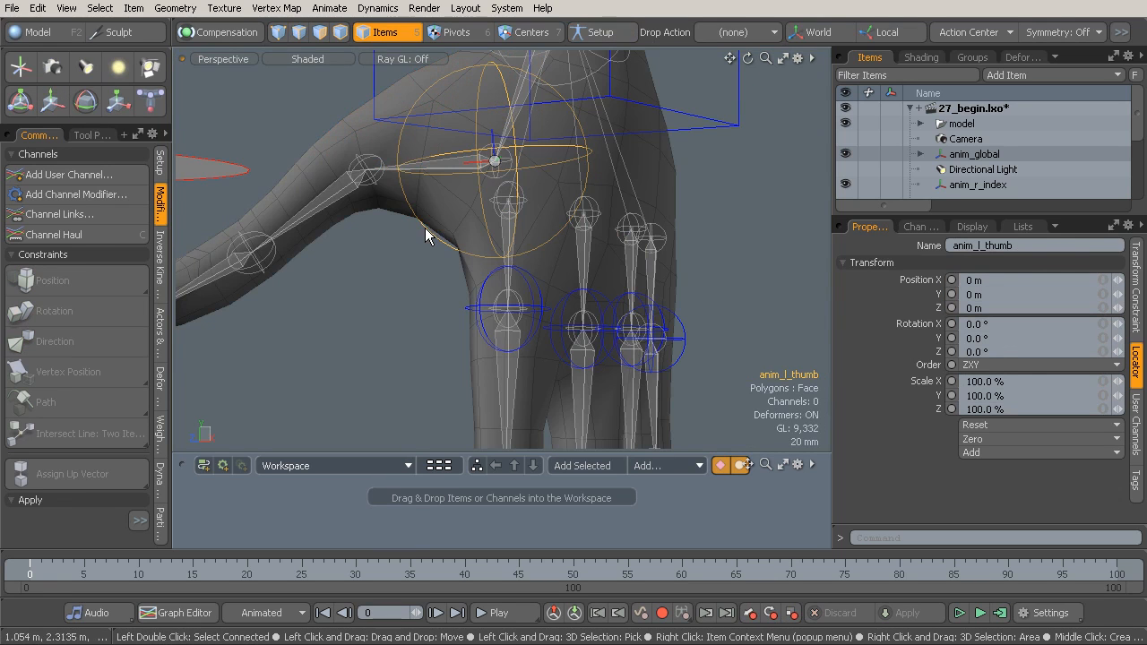
key("e")
left_click_drag(440, 219, 439, 157)
key("ctrl+z")
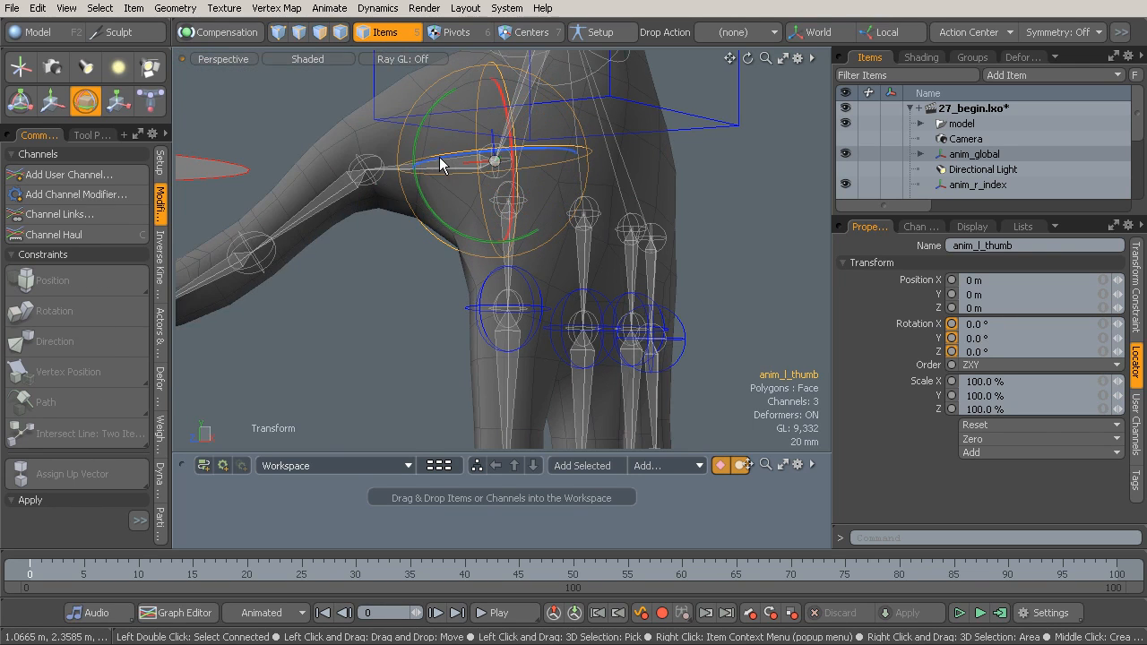
Step: In Setup mode, constrain the rotations of the left finger joints, from Skeleton_bind_l_index_b to Skeleton_bind_l_pinky_b, to their matching controllers
left_click(596, 33)
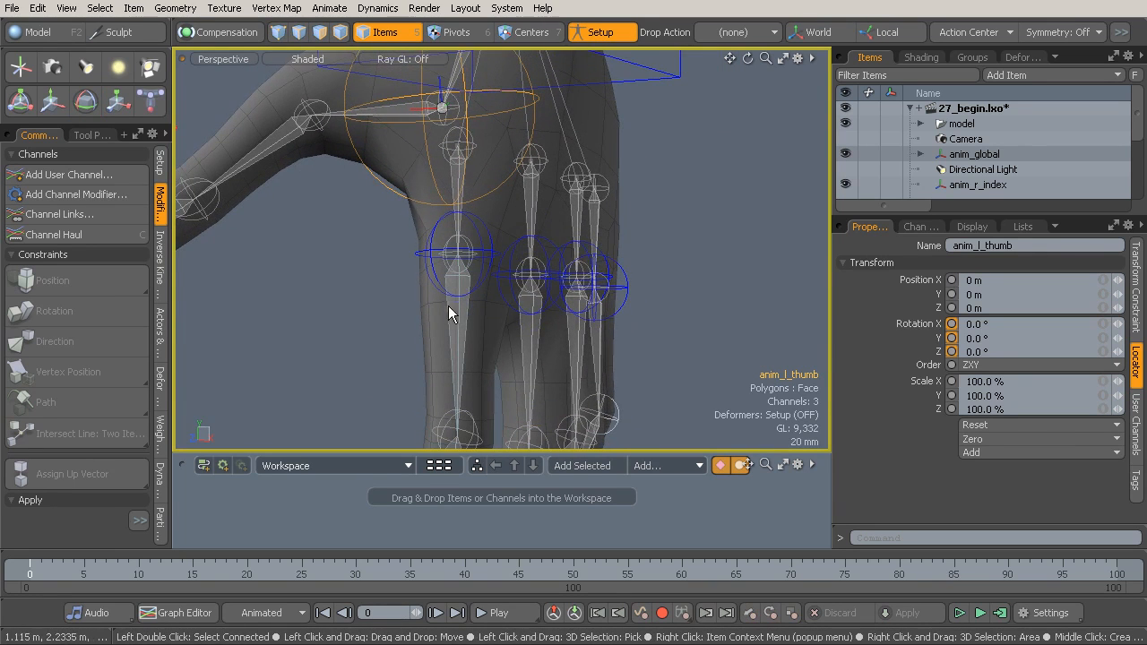
left_click(456, 317)
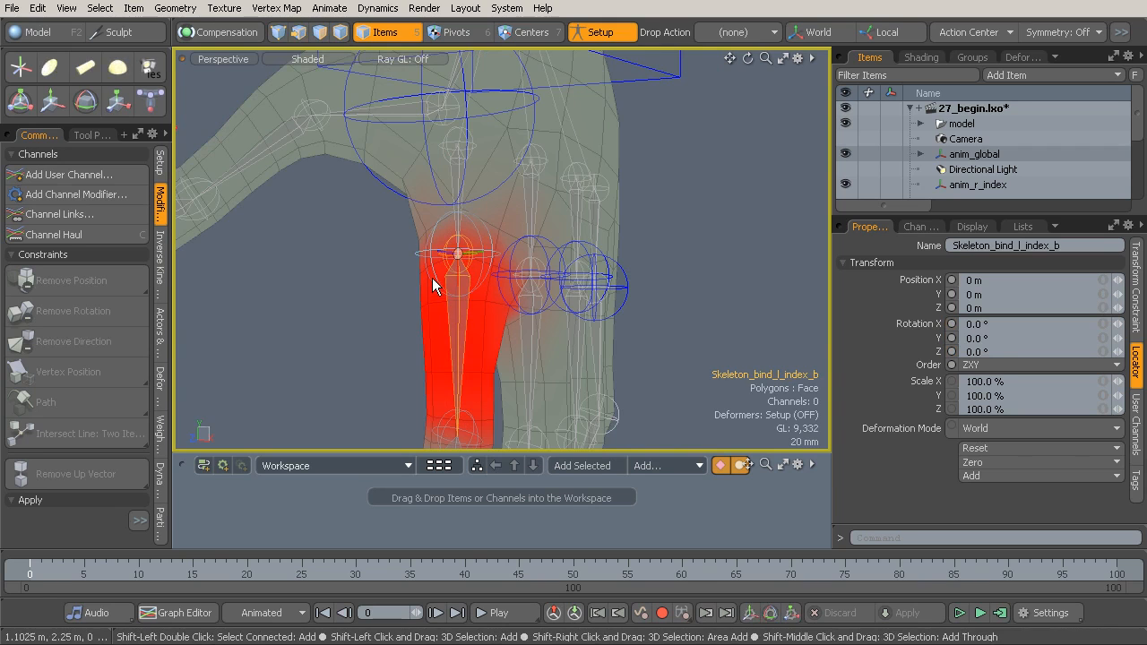
left_click(432, 278, "shift")
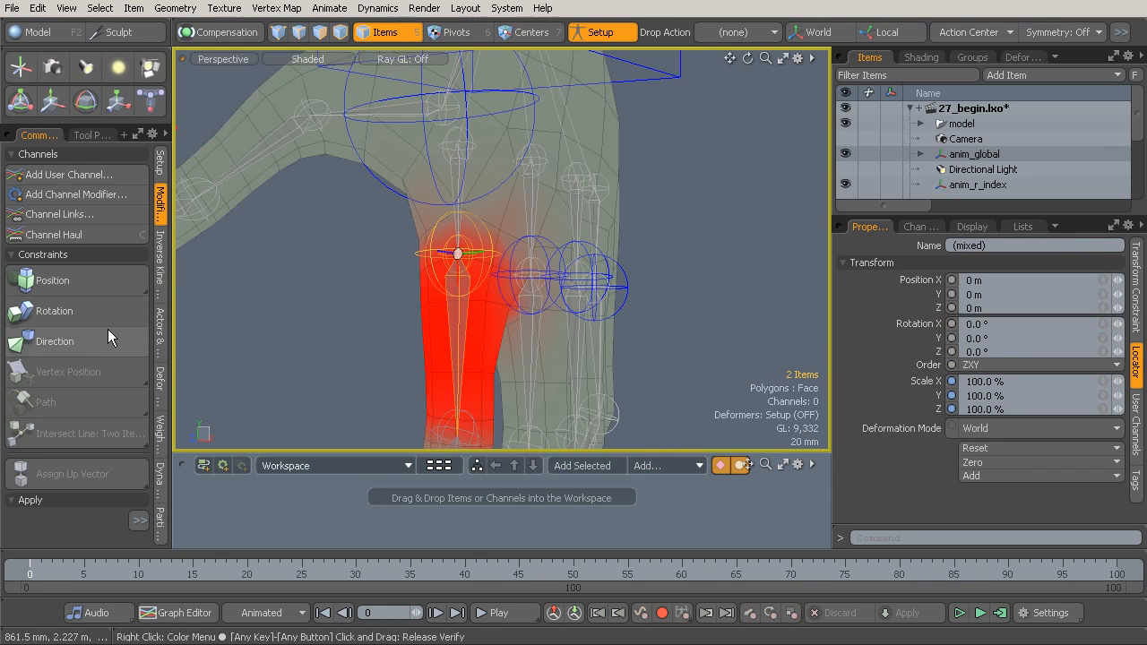
left_click(95, 315)
left_click_drag(387, 313, 460, 266, "alt")
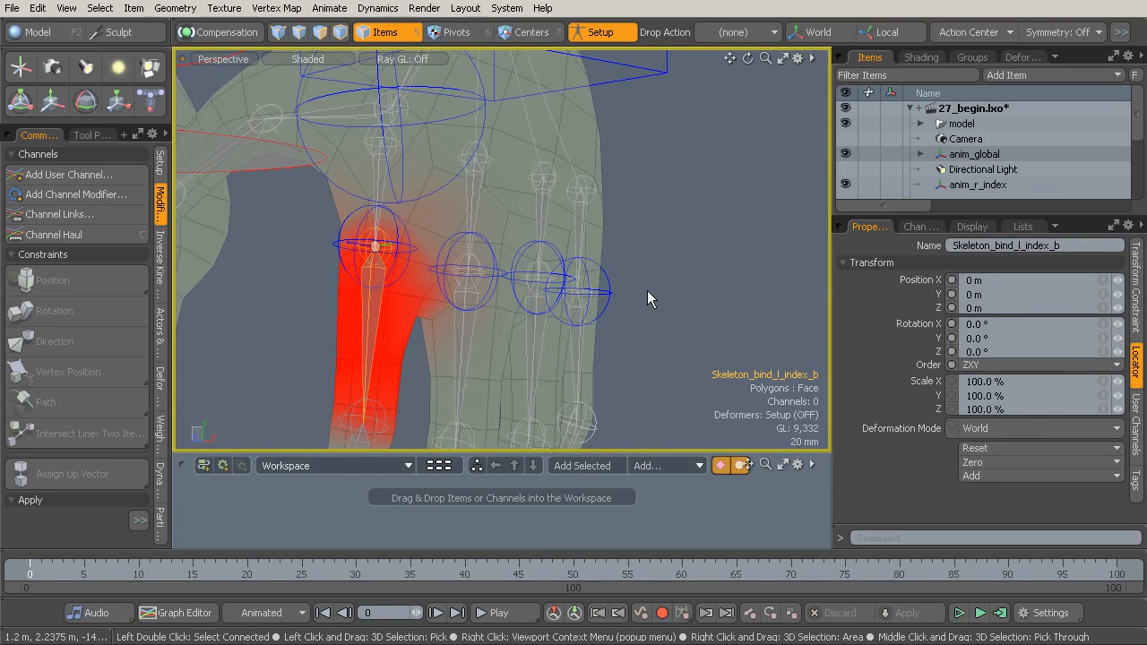
left_click(606, 292)
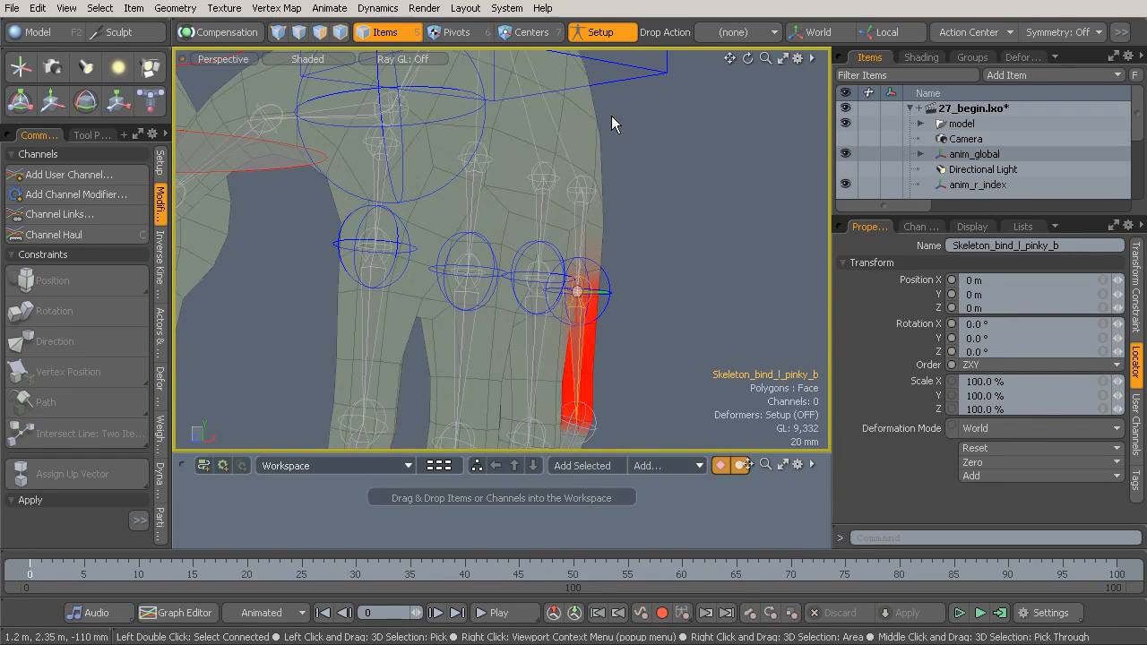
Step: Leave Setup mode, test-rotate anim_l_pinky and anim_l_ring to check their finger joints, and undo each rotation
left_click(600, 34)
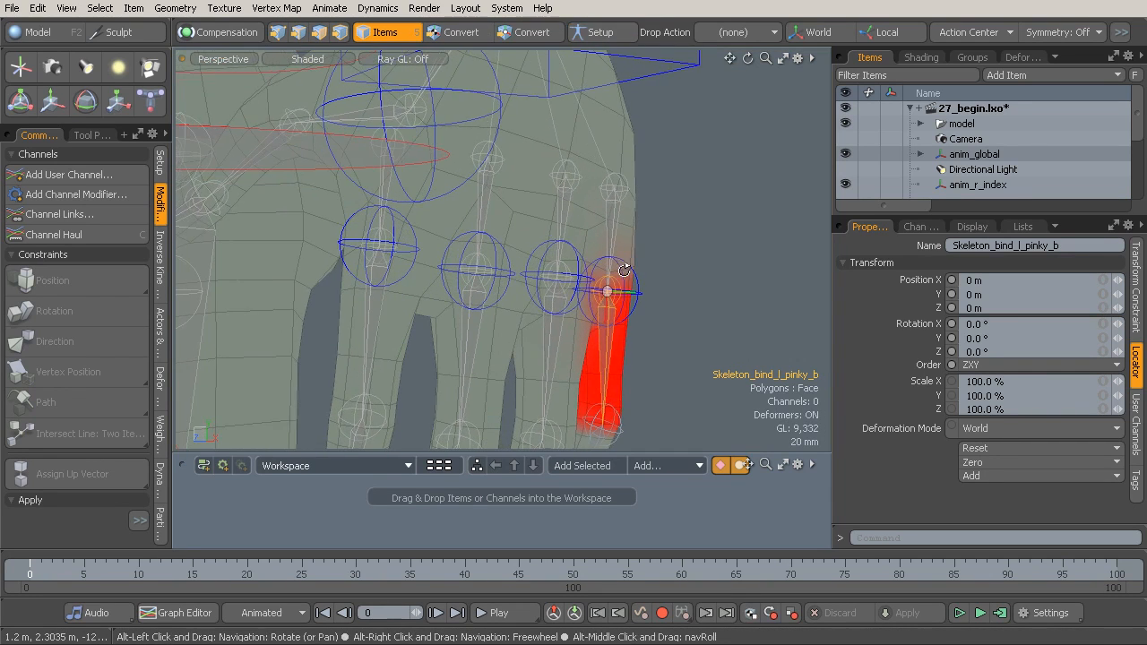
left_click(626, 294)
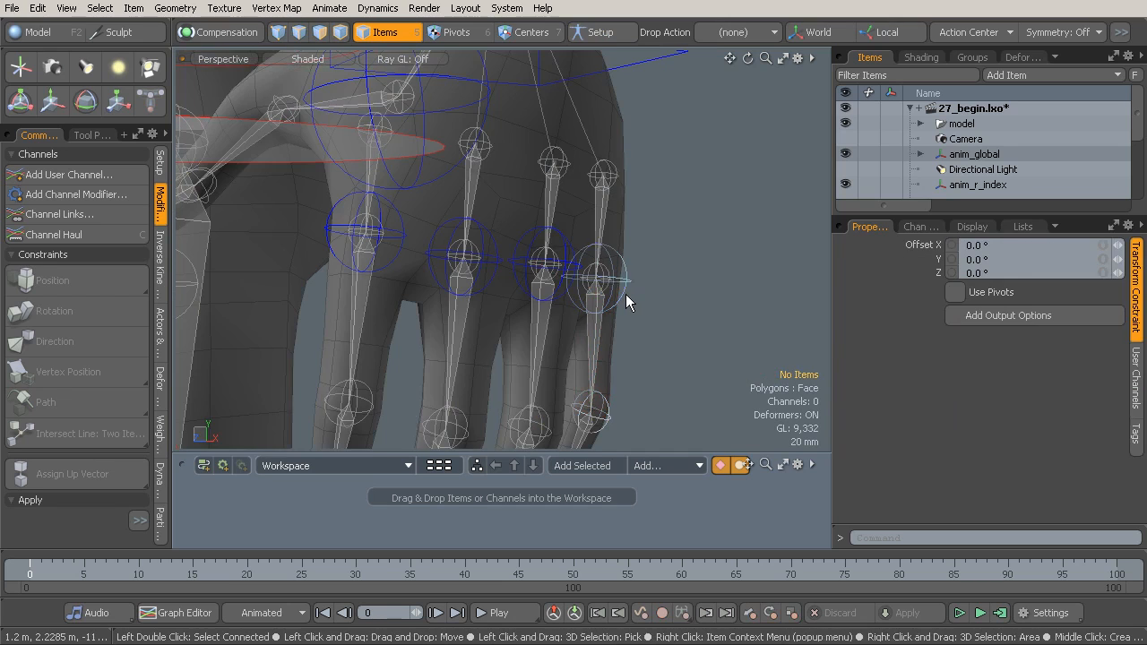
key("e")
left_click_drag(644, 322, 654, 269)
key("ctrl+z")
left_click(522, 288)
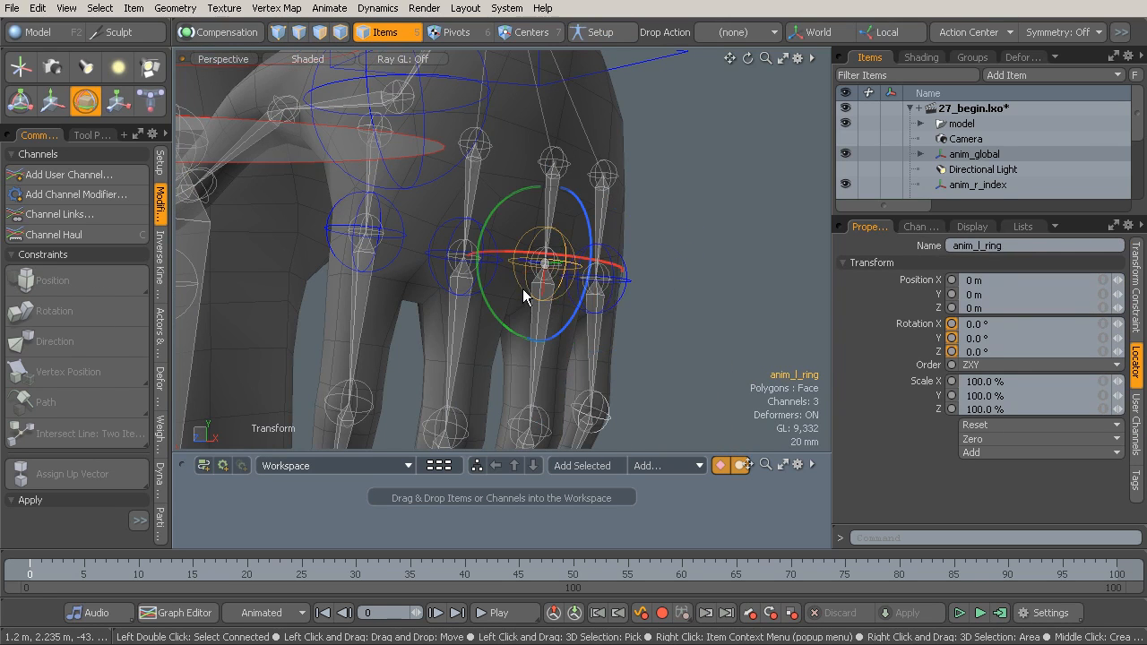
left_click_drag(559, 329, 583, 320)
key("ctrl+z")
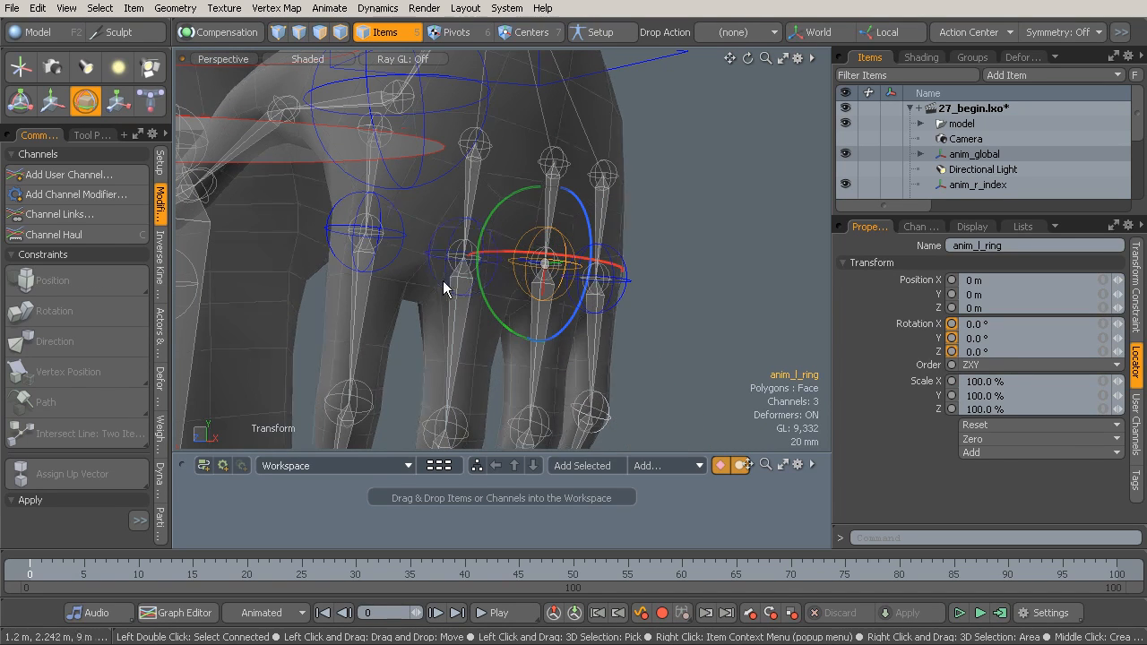
Step: Test-rotate anim_l_mid to check the middle finger joint's response, undo the rotation, and drop the tool
left_click(457, 296)
left_click_drag(459, 298, 551, 215)
key("ctrl+z")
mouse_move(439, 199)
left_mouse_down("alt")
mouse_move(443, 187)
mouse_move(417, 197)
left_mouse_up("alt")
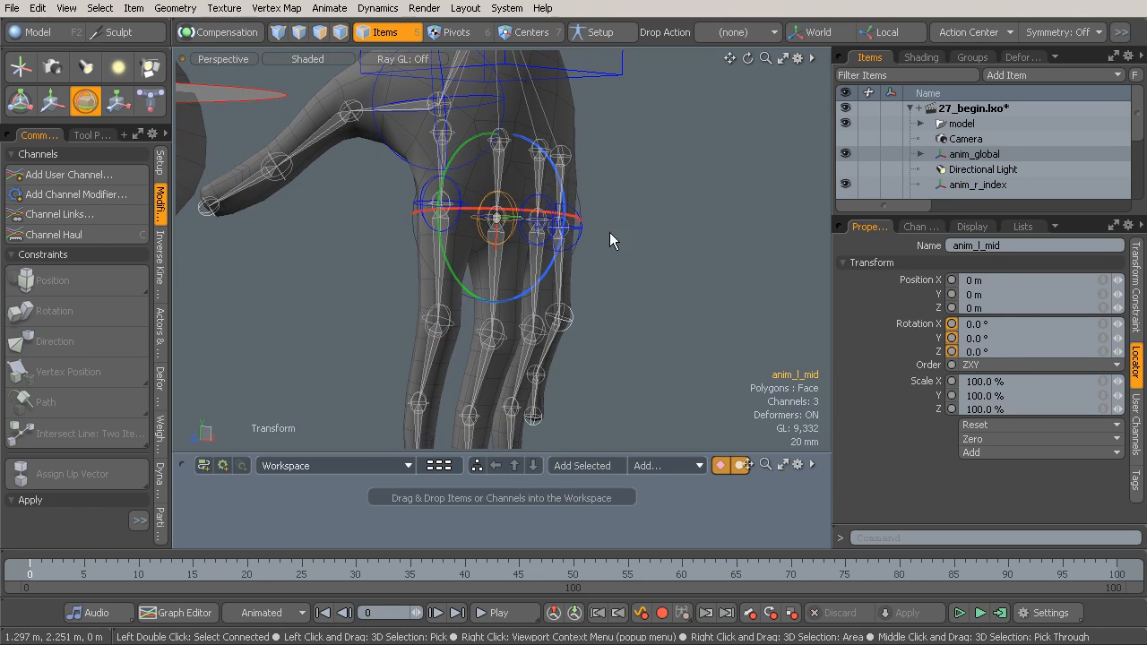
key("q")
left_click_drag(607, 242, 637, 243, "alt")
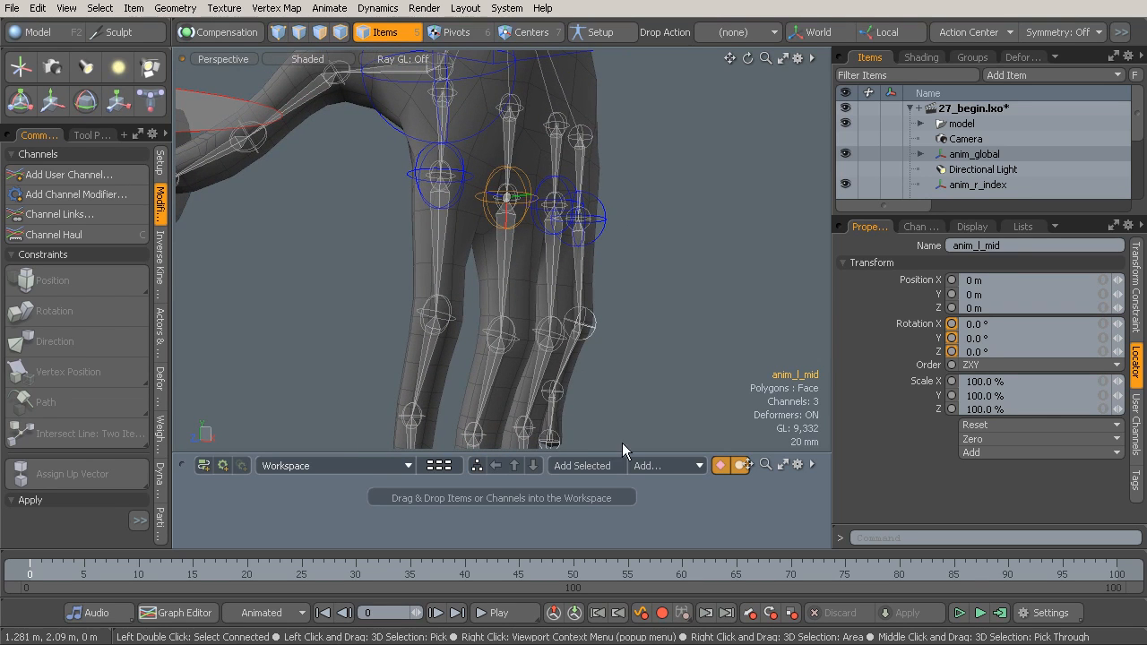
Step: Enlarge the schematic area and add an Expression channel modifier to the workspace
left_click_drag(628, 454, 596, 373)
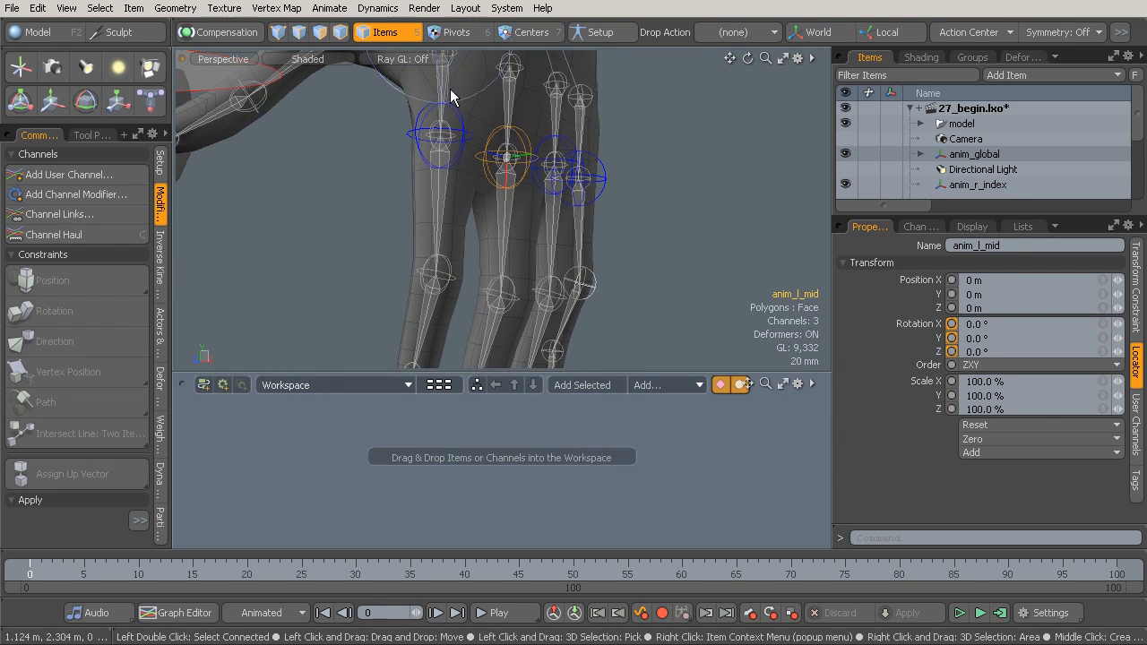
left_click_drag(655, 174, 656, 191, "alt+shift")
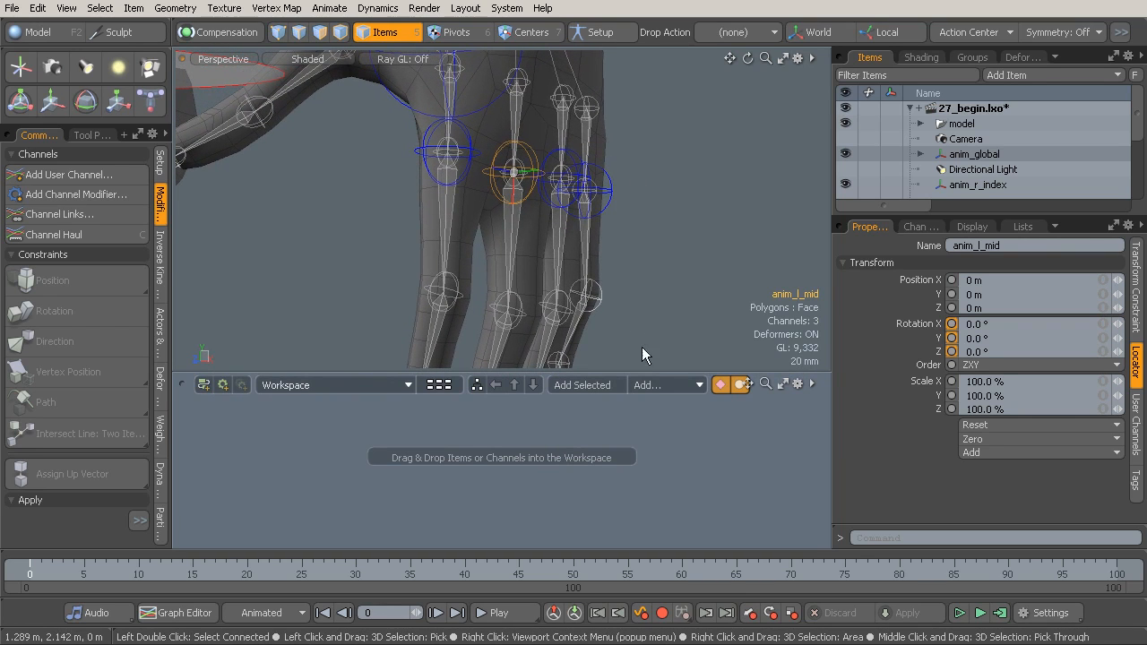
left_click(655, 384)
mouse_move(655, 383)
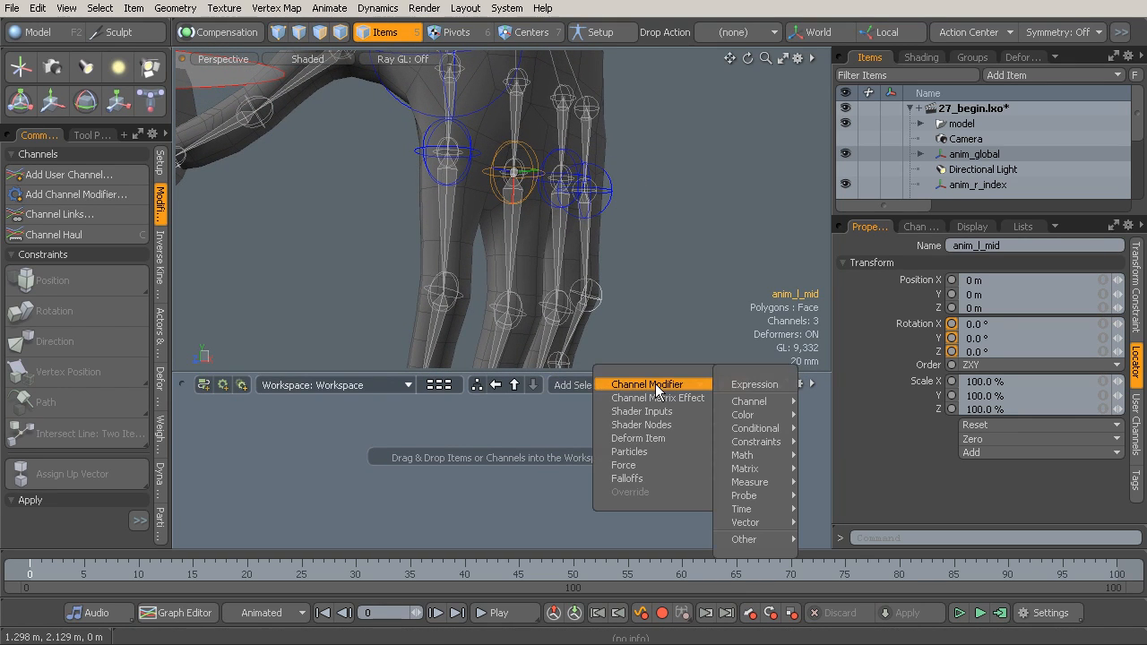
left_click(747, 385)
left_click_drag(596, 468, 581, 444, "alt+shift")
left_click_drag(520, 216, 548, 281, "ctrl+alt")
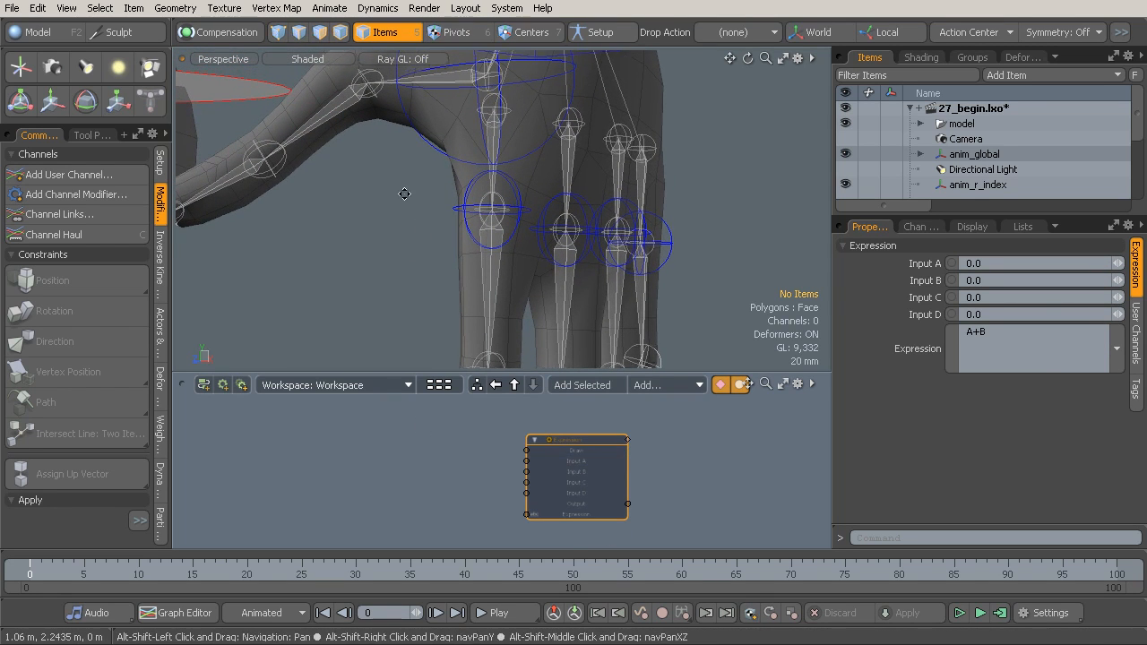
Step: Add the mid user channel of anim_l_thumb to the schematic, beside the Expression node's input side
left_click_drag(423, 234, 448, 282, "alt+shift")
left_click(467, 225)
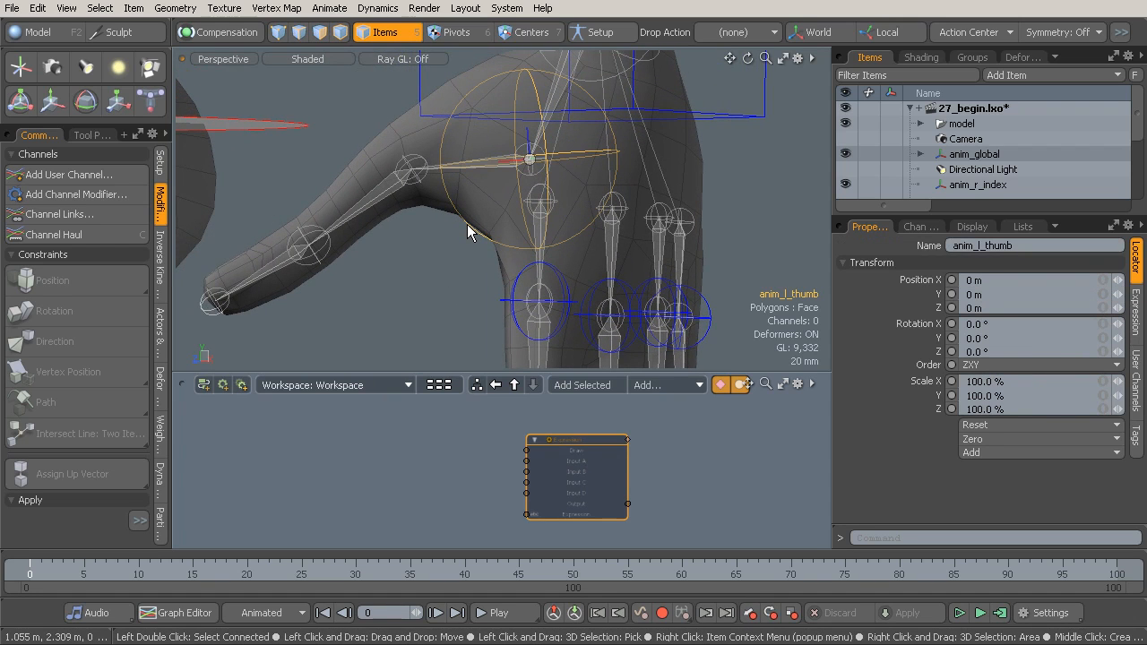
left_click(923, 227)
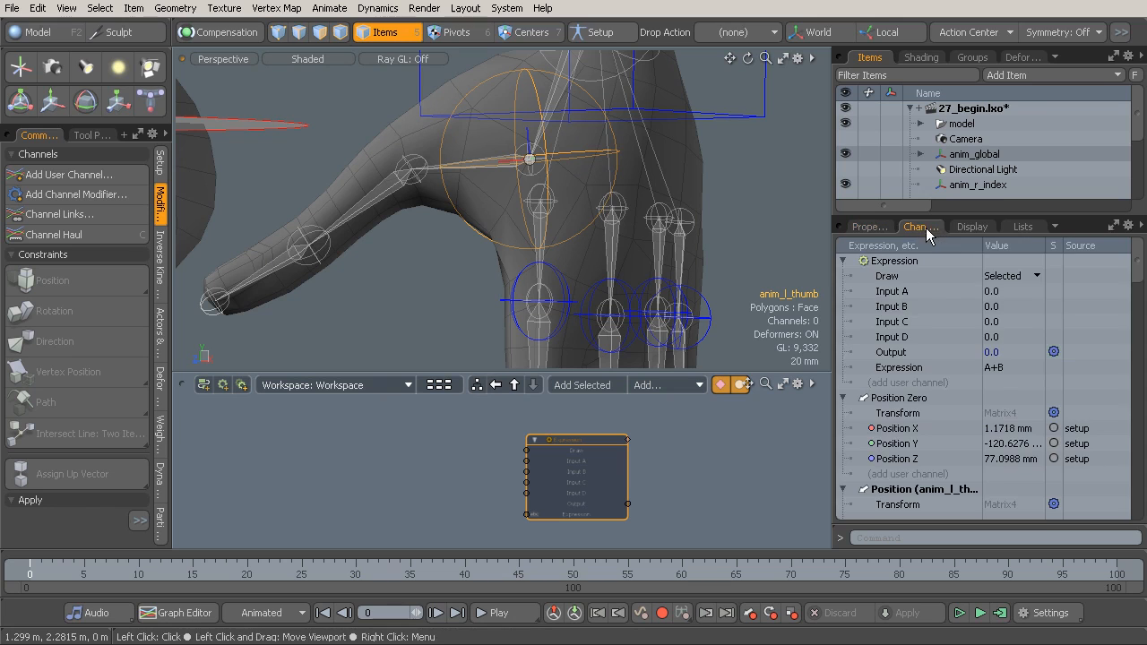
left_click_drag(1139, 283, 1136, 518)
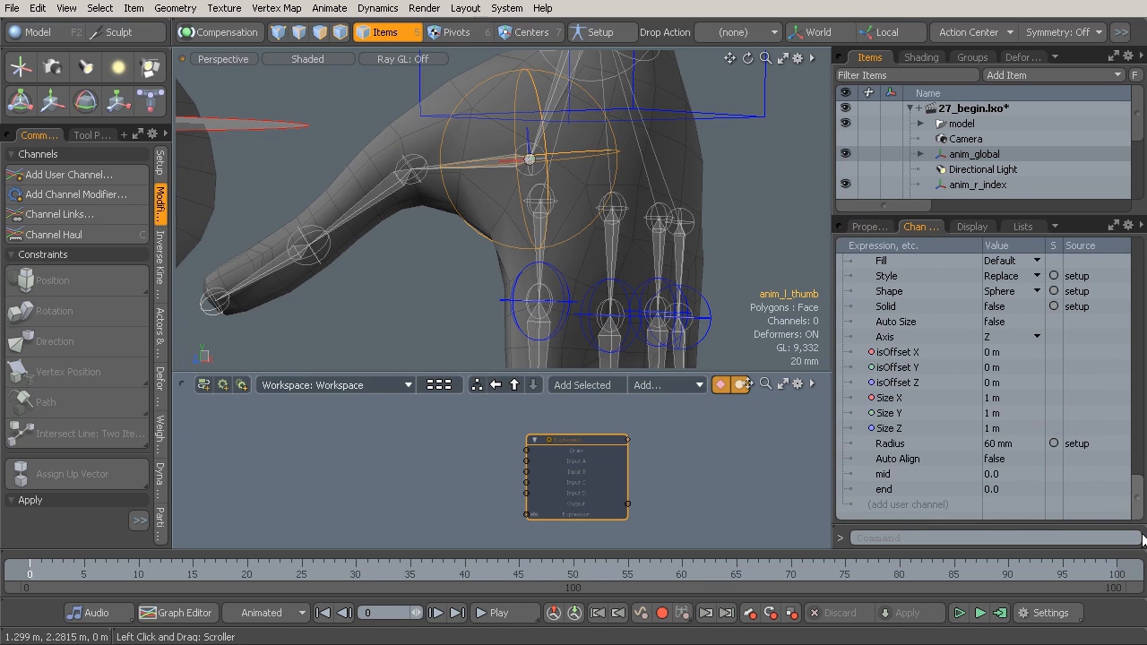
left_click(893, 473)
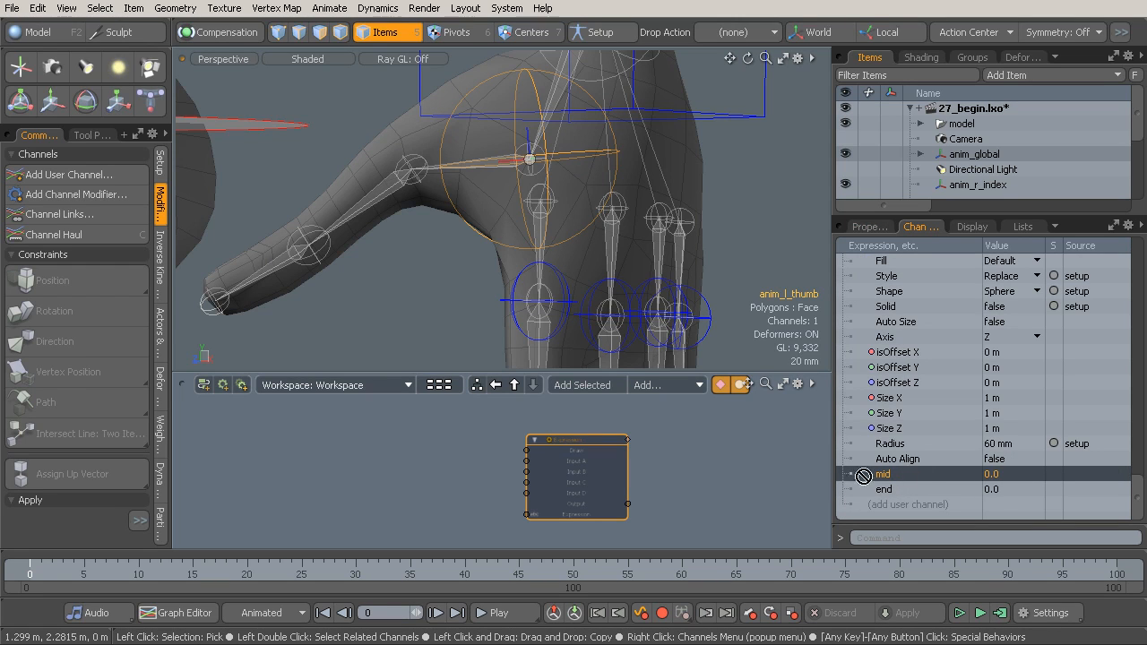
left_click_drag(374, 449, 375, 448)
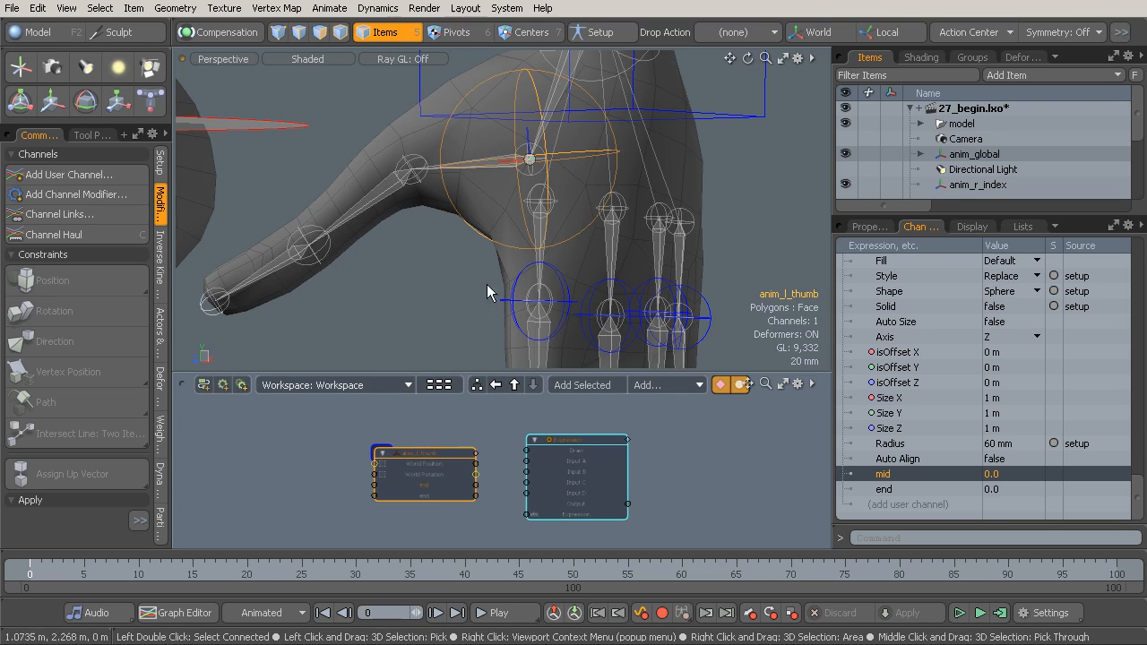
Step: Add the Rotation Z channel of Skeleton_bind_l_thumb_b to the schematic and place its node on the Expression node's output side
left_click(388, 191)
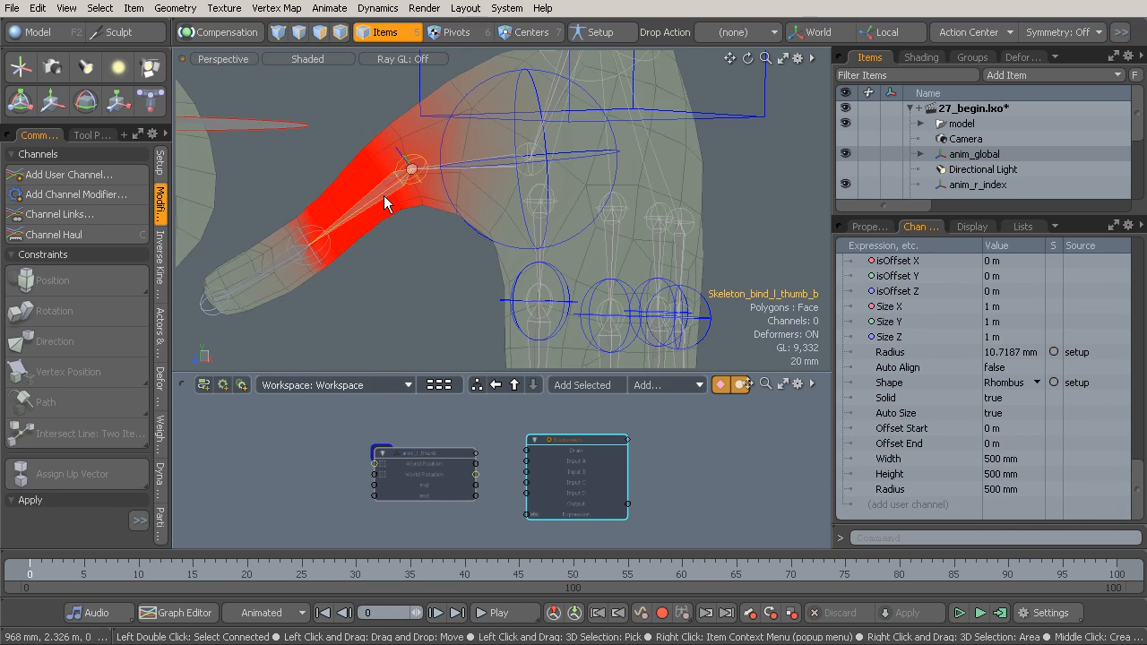
key("e")
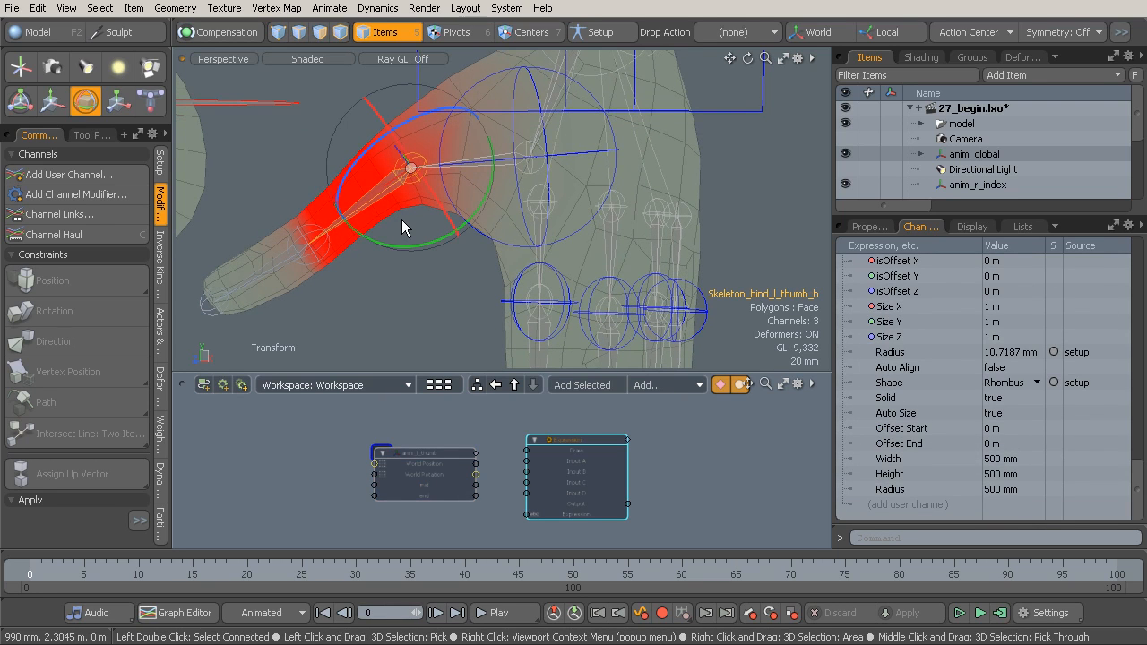
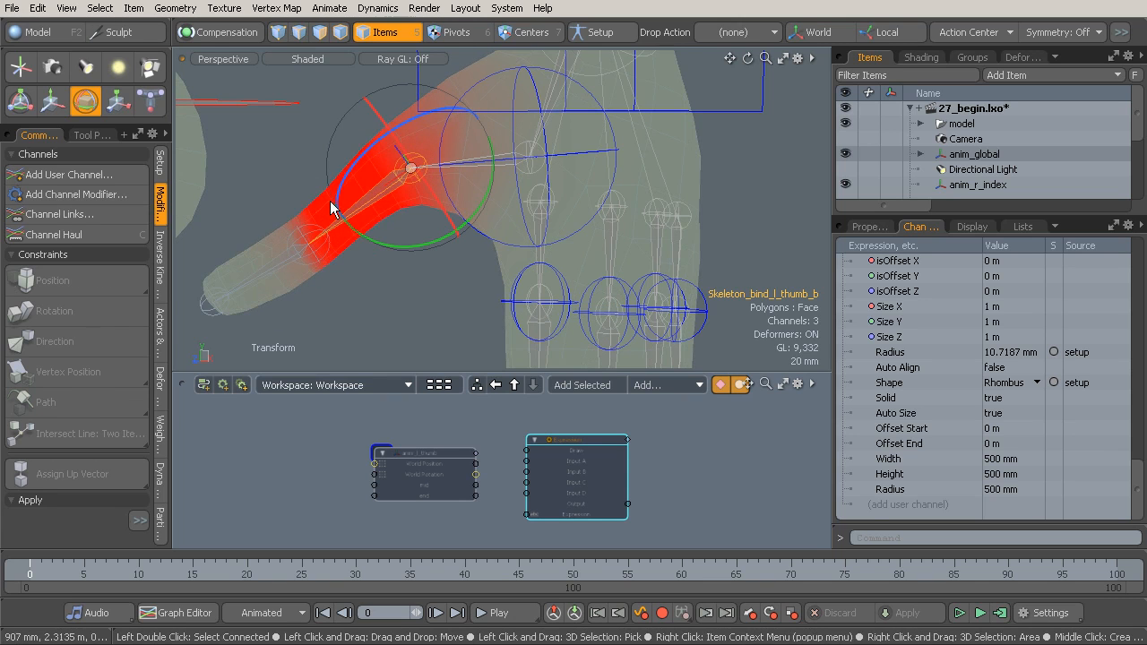
scroll(991, 387, "up", 9)
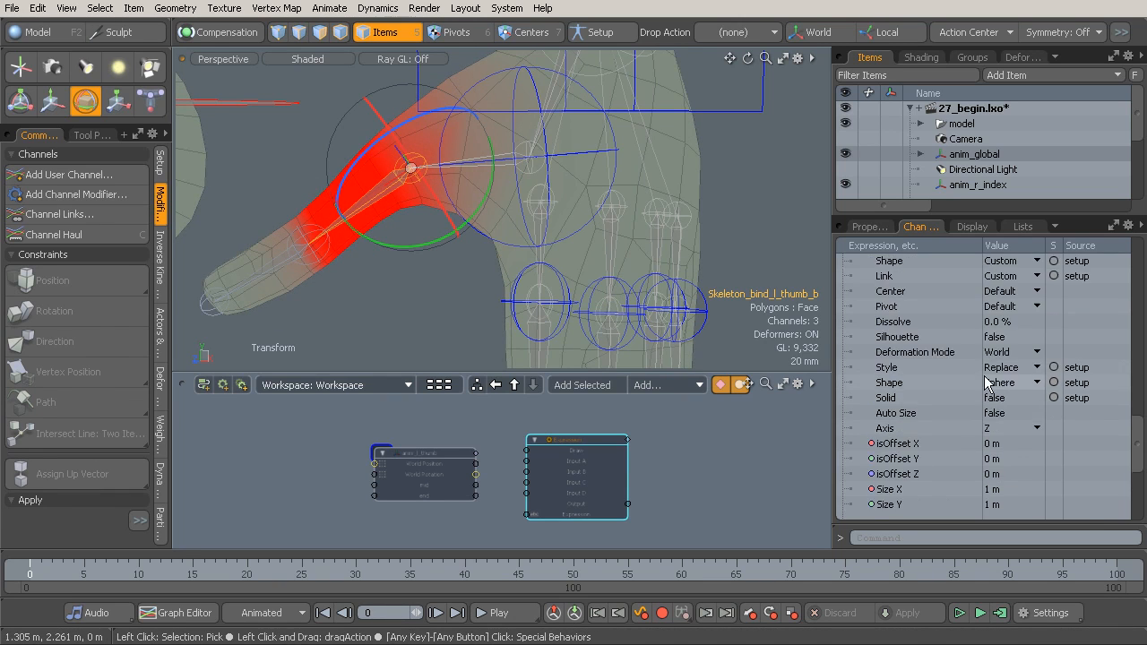
scroll(966, 363, "up", 3)
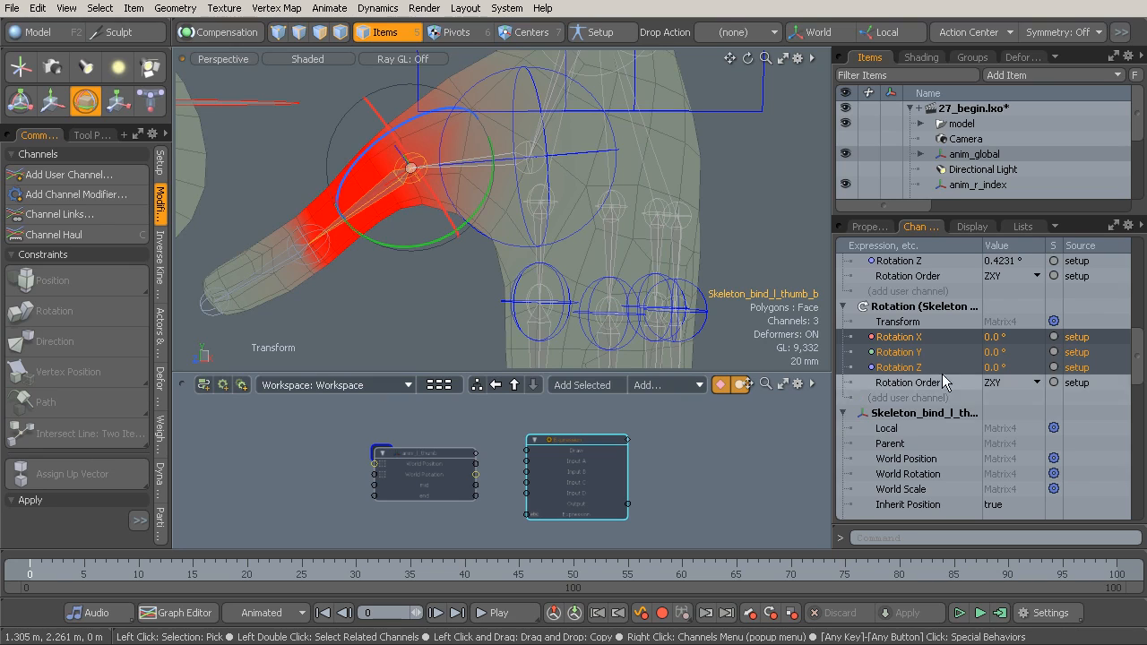
left_click(942, 367)
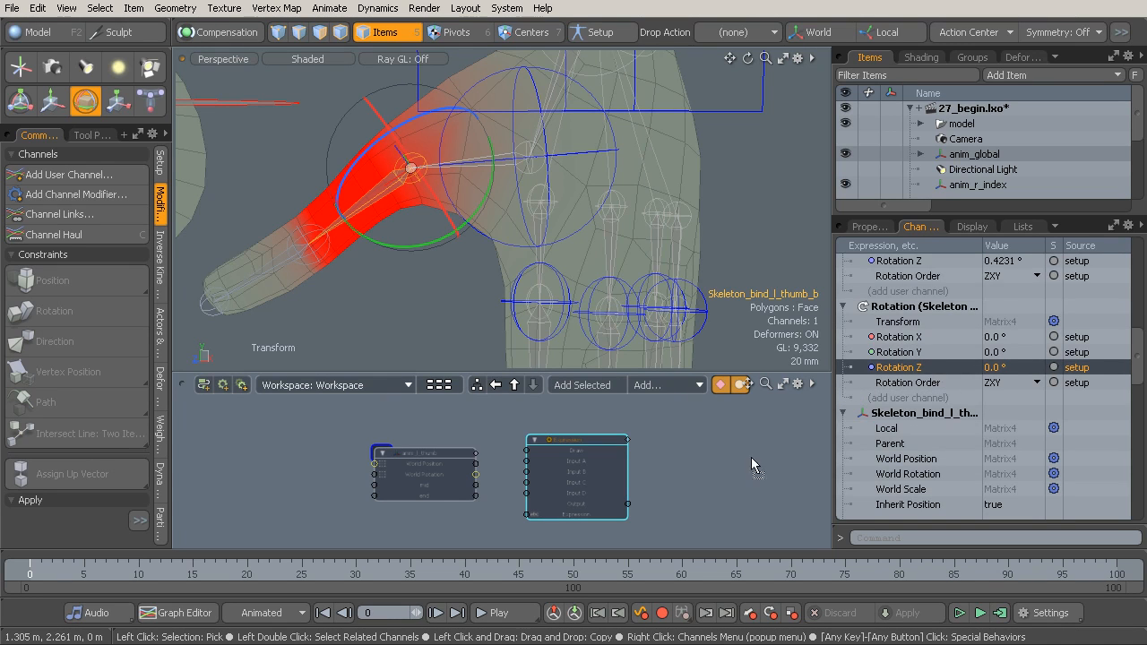
left_click_drag(715, 470, 714, 469)
left_click(713, 467)
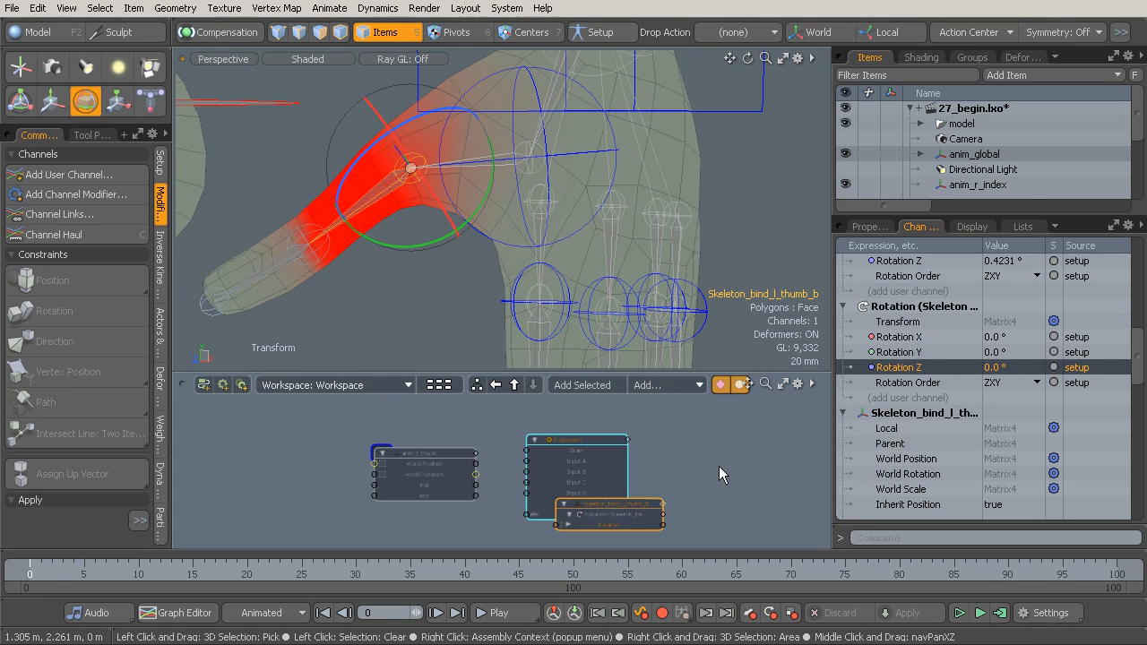
left_click_drag(619, 500, 726, 468)
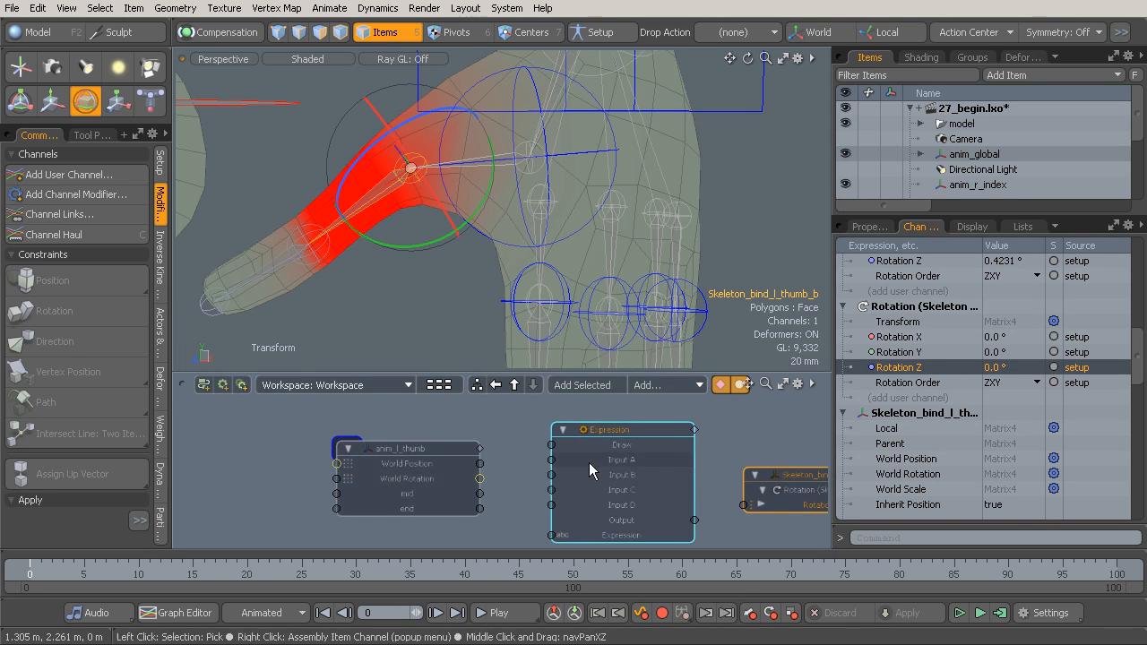
scroll(651, 467, "up", 2)
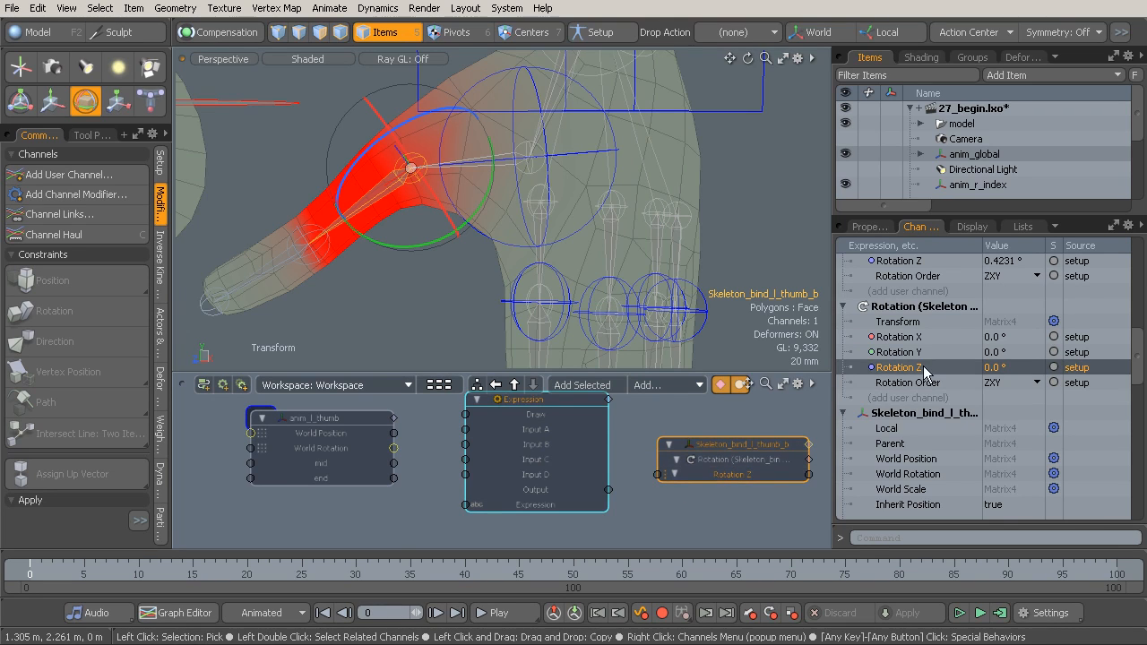
left_click_drag(908, 354, 778, 365)
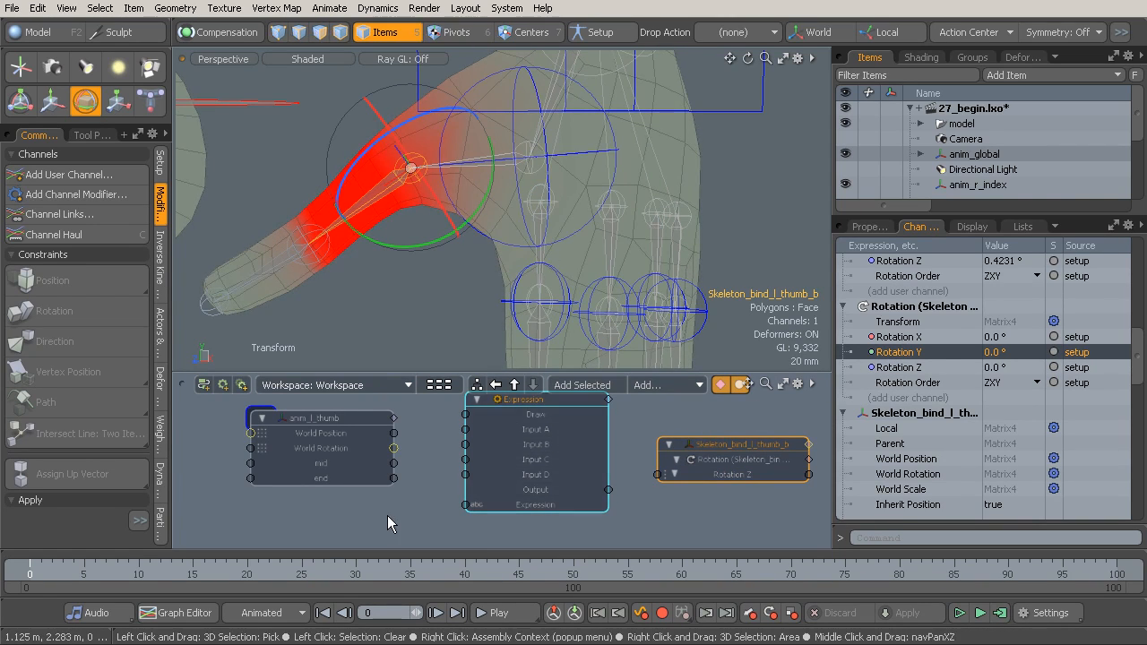
Step: Set the expression to A and link anim_l_thumb's mid channel through Input A and Output to Skeleton_bind_l_thumb_b's Rotation Z
left_click(502, 421)
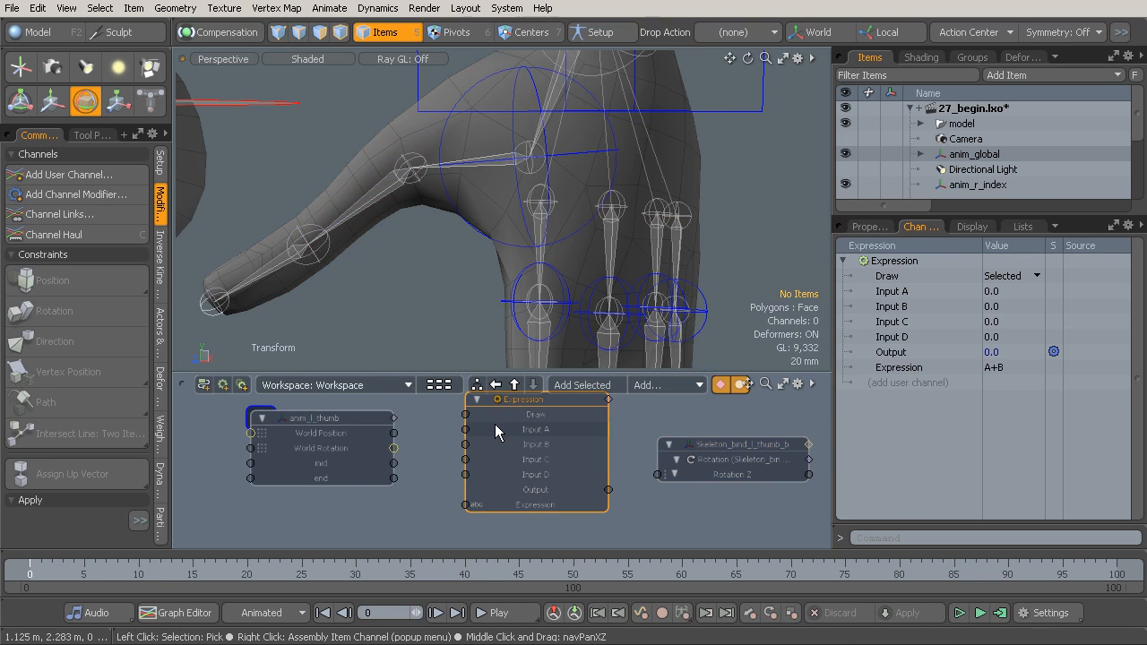
left_click(869, 227)
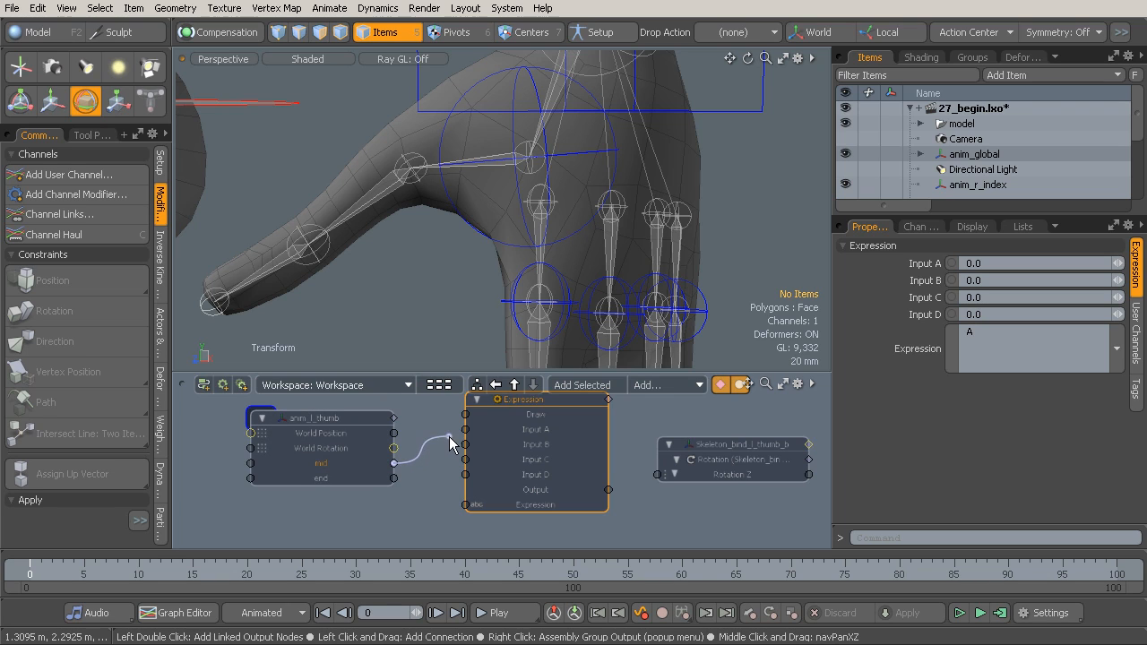
left_click_drag(463, 435, 465, 429)
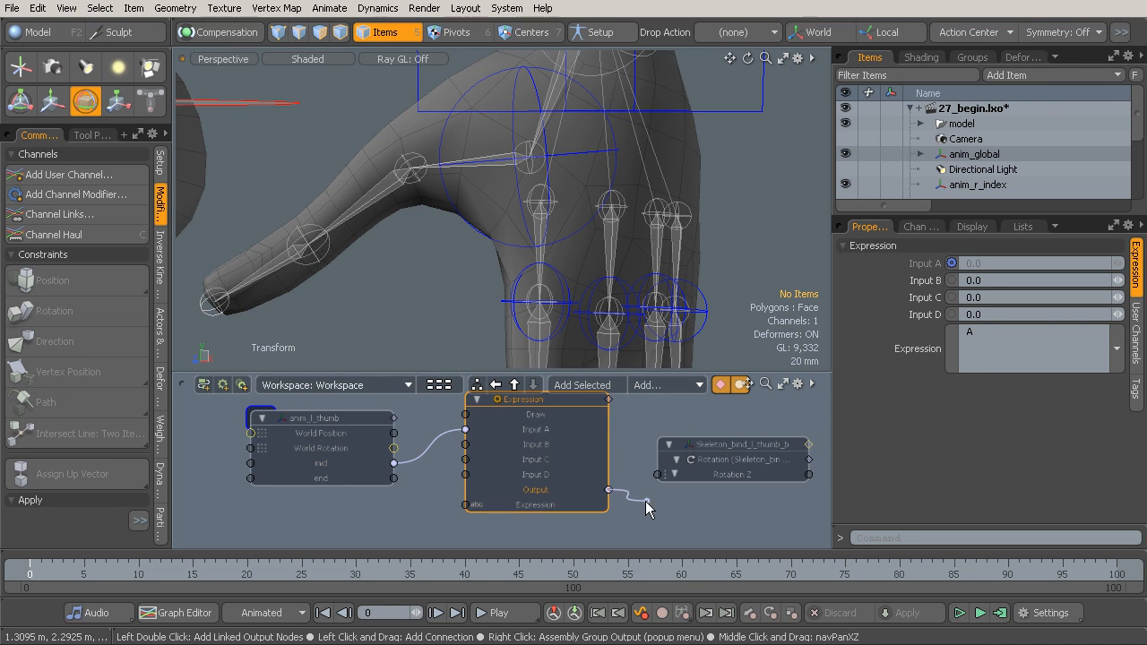
left_click_drag(654, 476, 656, 476)
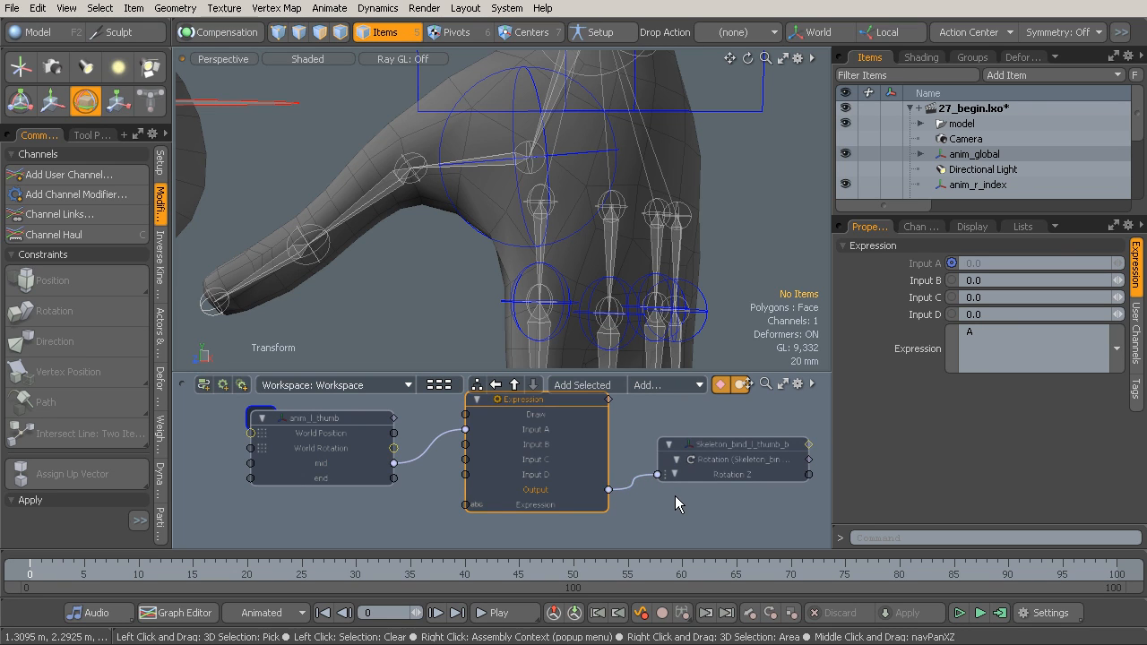
Step: Test the link by changing anim_l_thumb's mid user channel to -2.24
left_click(476, 229)
left_click_drag(437, 244, 494, 257, "alt")
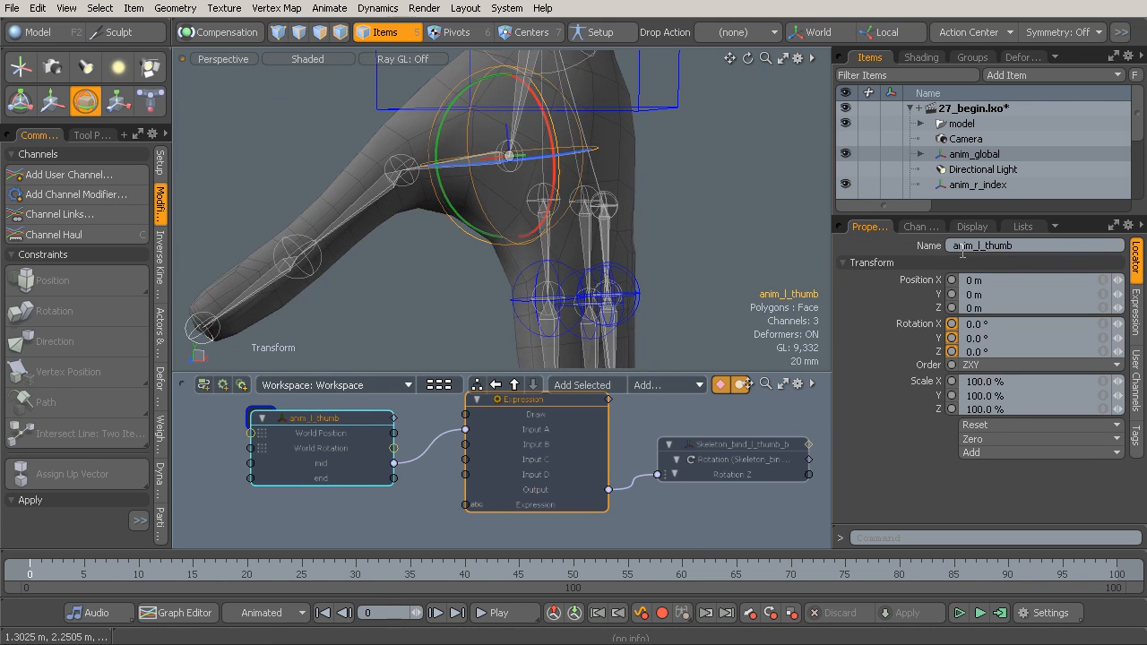
left_click(1136, 380)
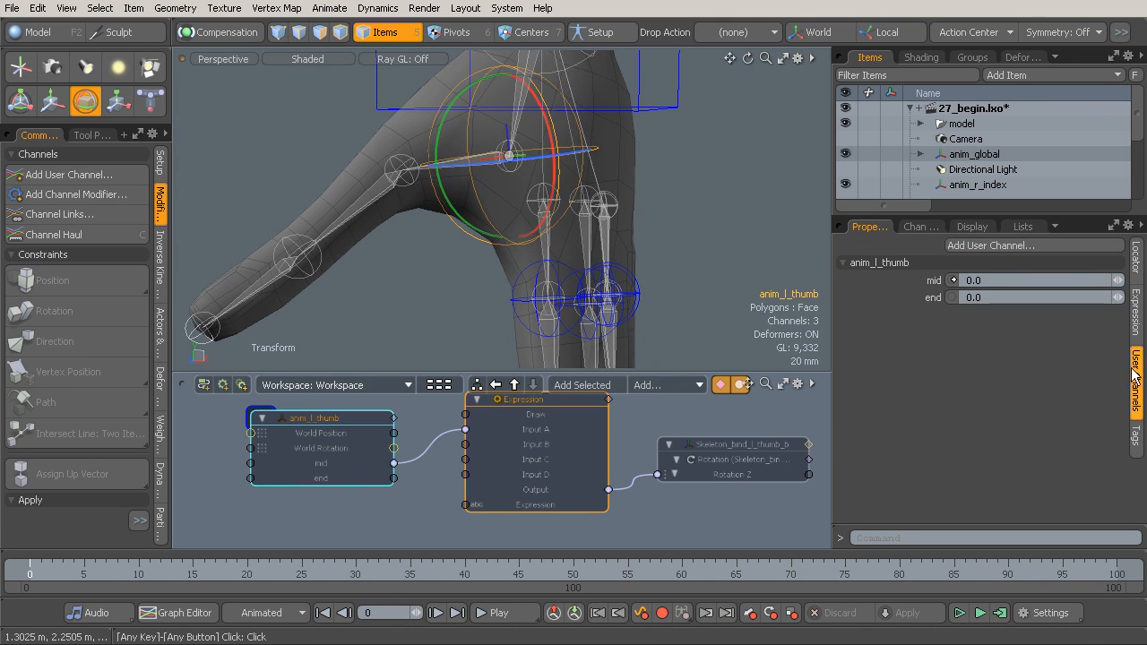
left_click_drag(1117, 281, 1112, 280)
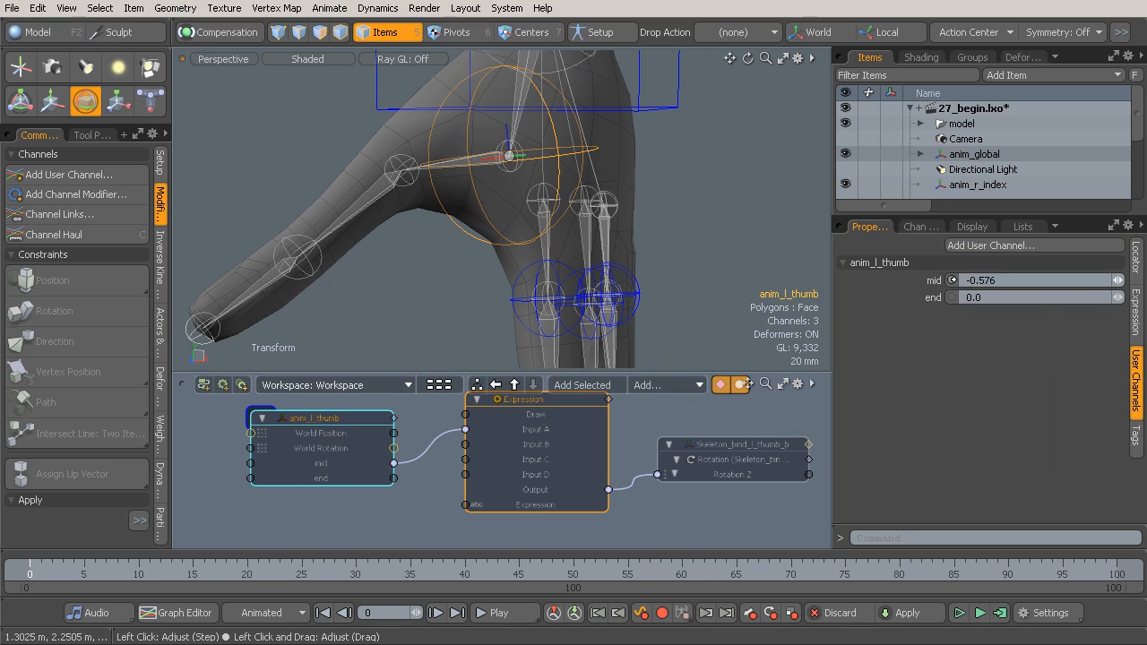
left_click_drag(1117, 280, 1116, 281)
Step: Inspect the rotation values of Skeleton_bind_l_thumb_b to check that Rotation Z follows the mid channel
left_click(366, 201)
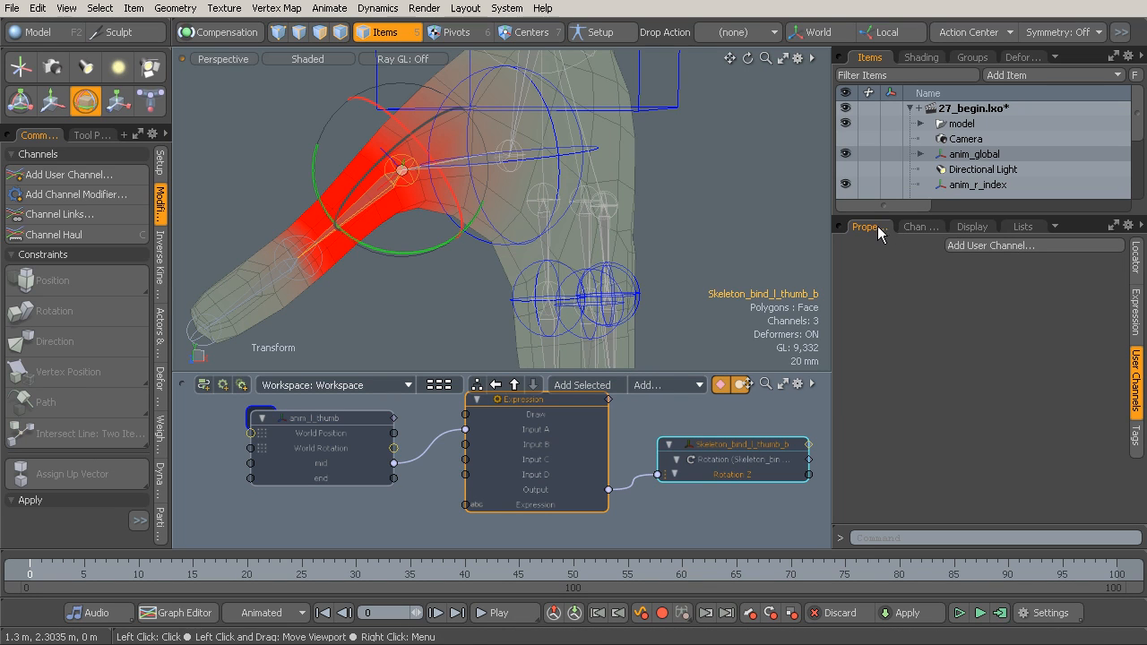
left_click(1135, 260)
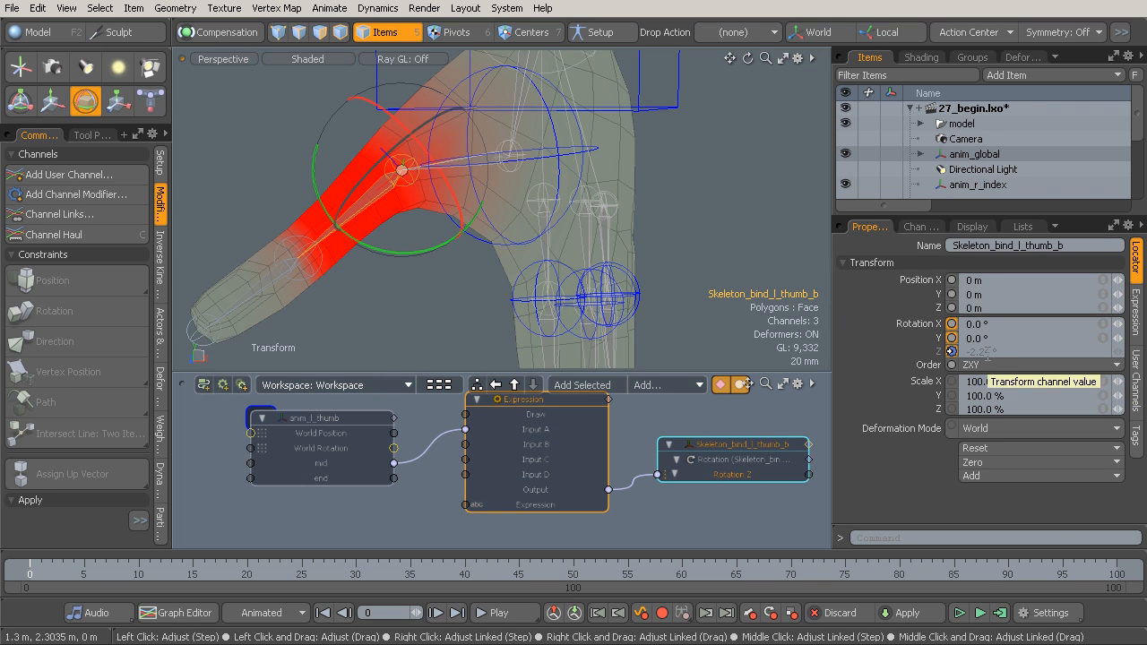
left_click_drag(428, 251, 387, 220, "alt")
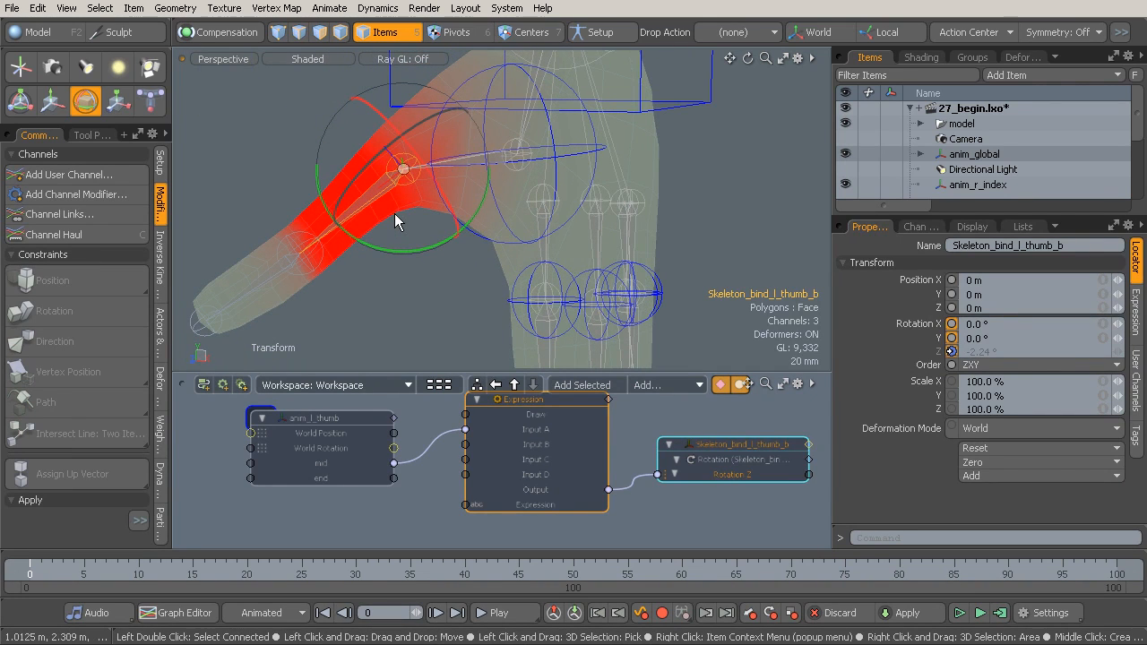
Step: Reset the mid user channel of anim_l_thumb to 0
left_click(341, 415)
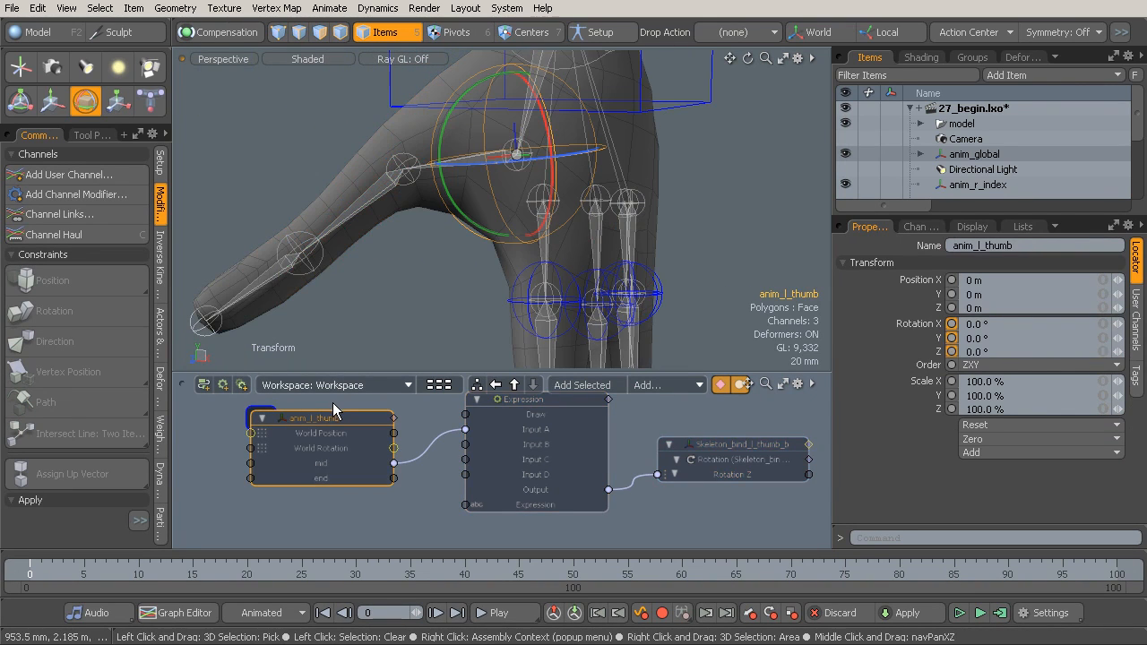
left_click(1140, 321)
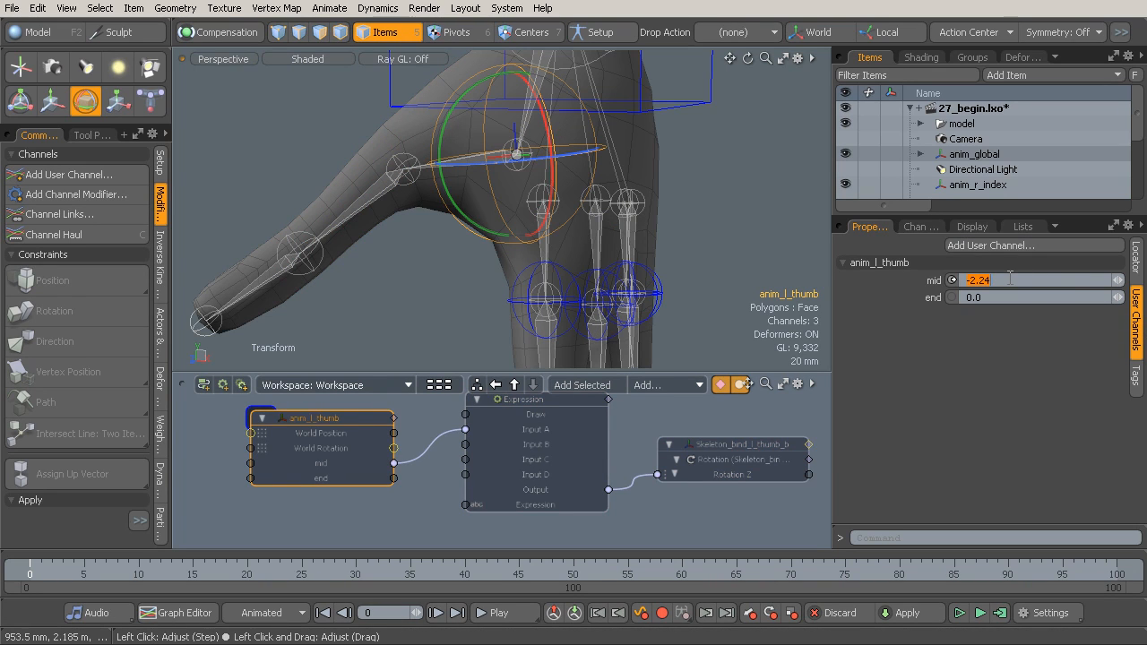
key("Return")
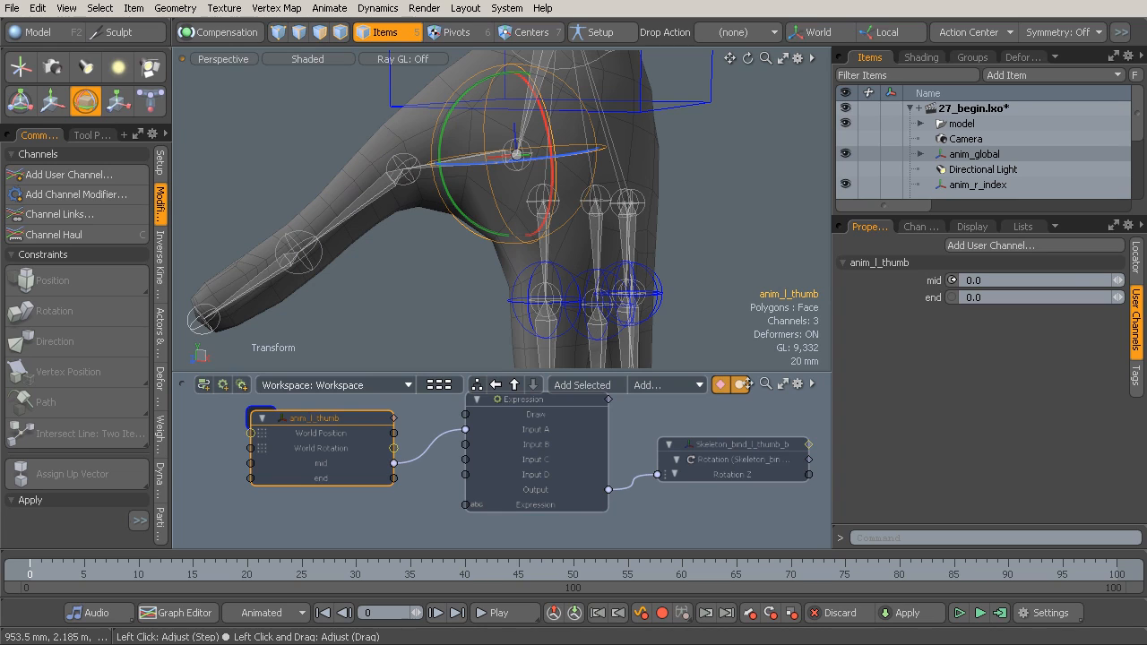
left_click(1115, 279)
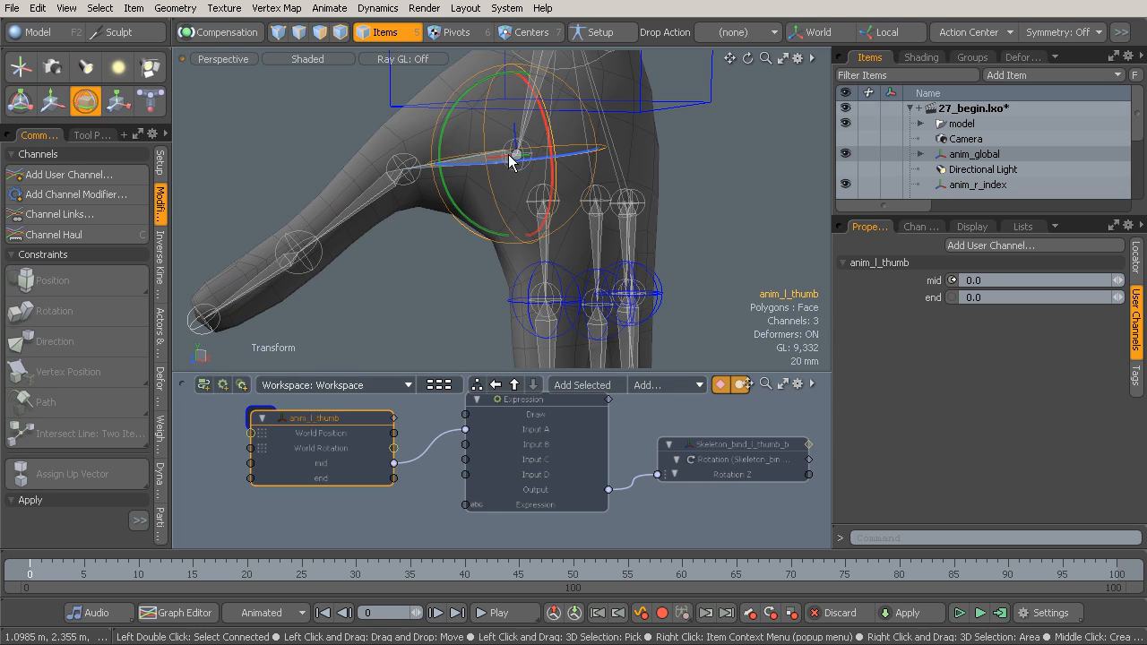
Step: Check the left thumb from several angles while testing anim_l_thumb's mid user channel
left_click_drag(461, 217, 452, 204, "alt")
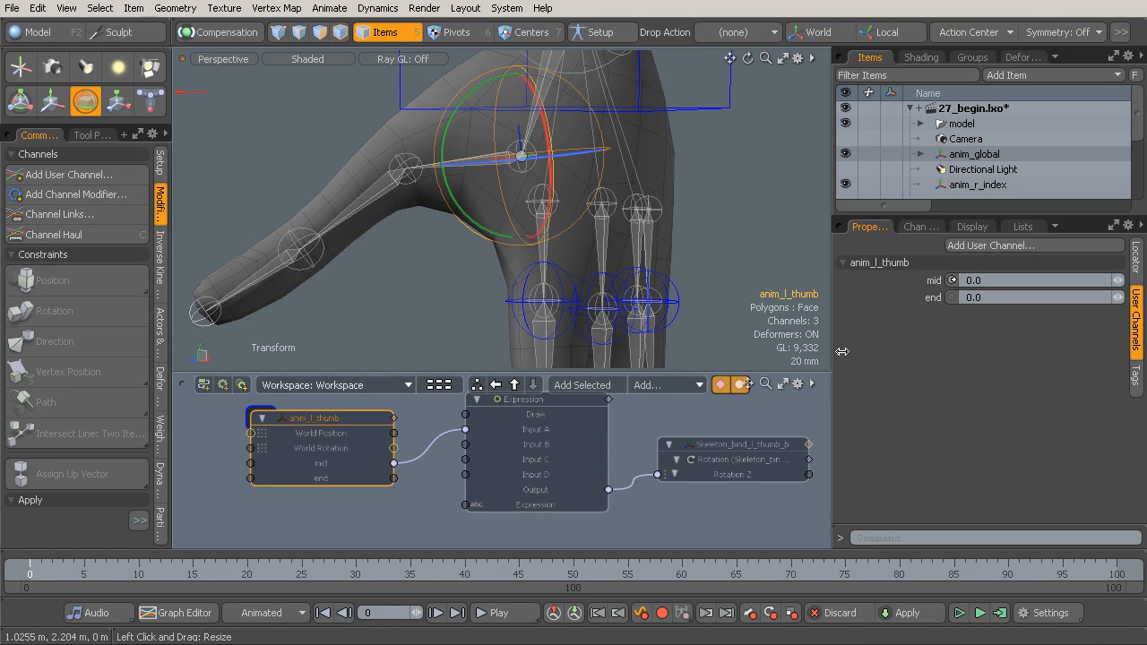
left_click_drag(466, 253, 469, 253, "alt")
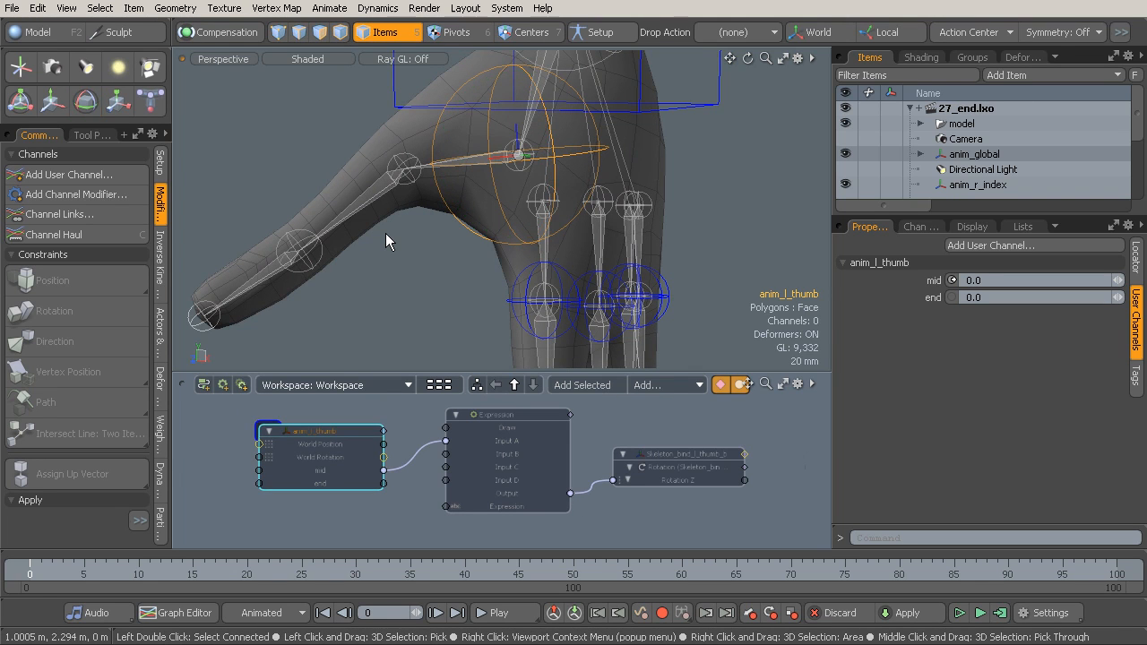
left_click_drag(391, 223, 502, 188, "alt")
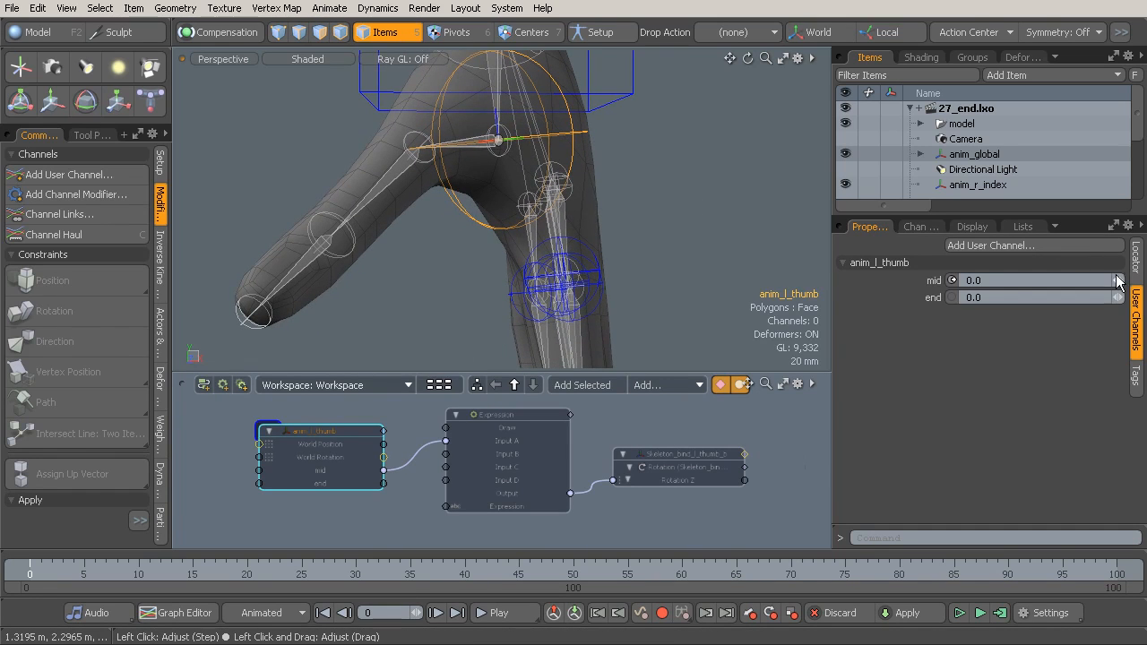
mouse_move(1117, 281)
left_mouse_down()
mouse_move(1080, 280)
mouse_move(1118, 281)
left_mouse_up()
left_click_drag(570, 219, 468, 203, "alt")
mouse_move(1117, 281)
left_mouse_down()
mouse_move(1132, 280)
mouse_move(1106, 280)
left_mouse_up()
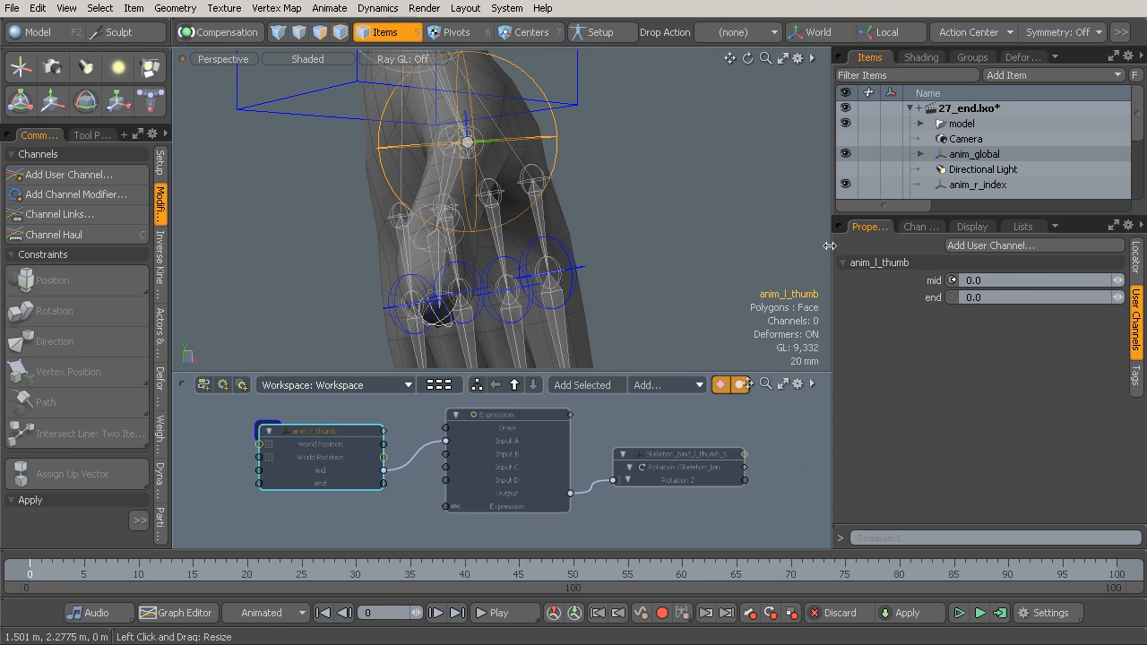
Step: Examine the left hand's metacarpal joints and the mesh influence of Skeleton_bind_l_index_a
left_click_drag(652, 198, 502, 260, "alt")
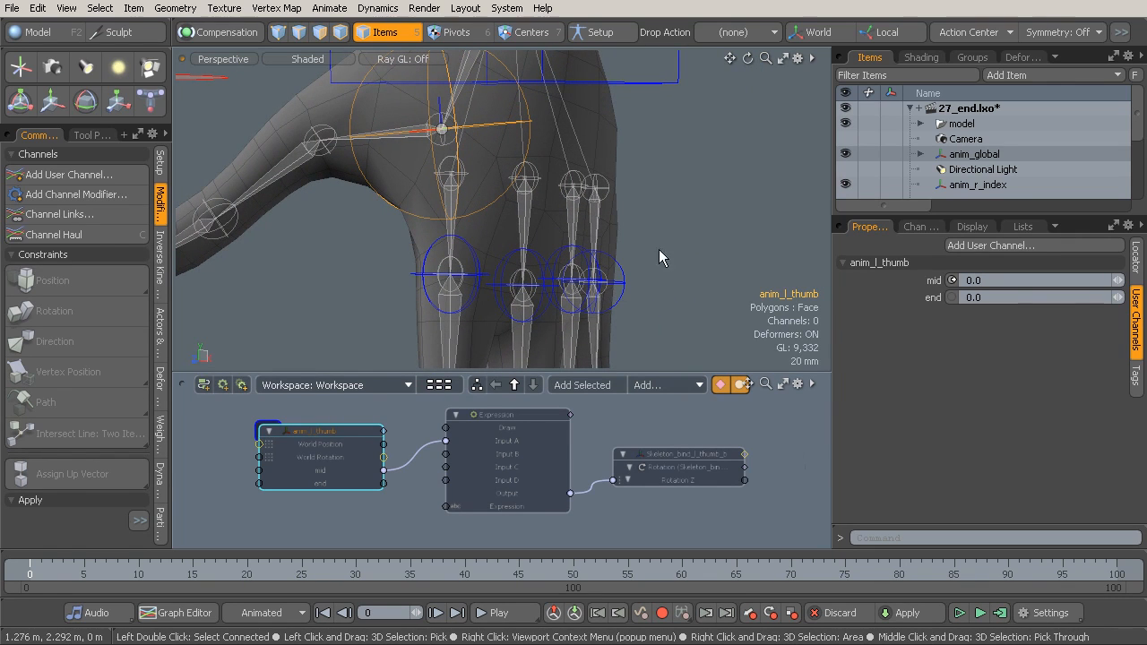
left_click_drag(683, 235, 456, 197, "alt")
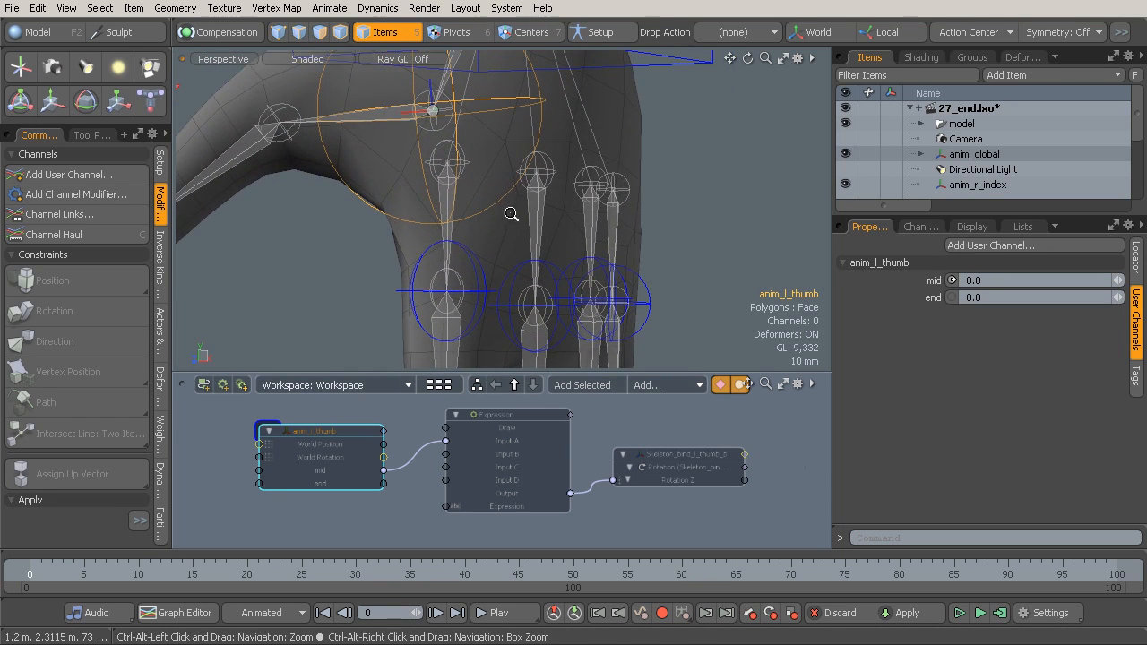
left_click(448, 194)
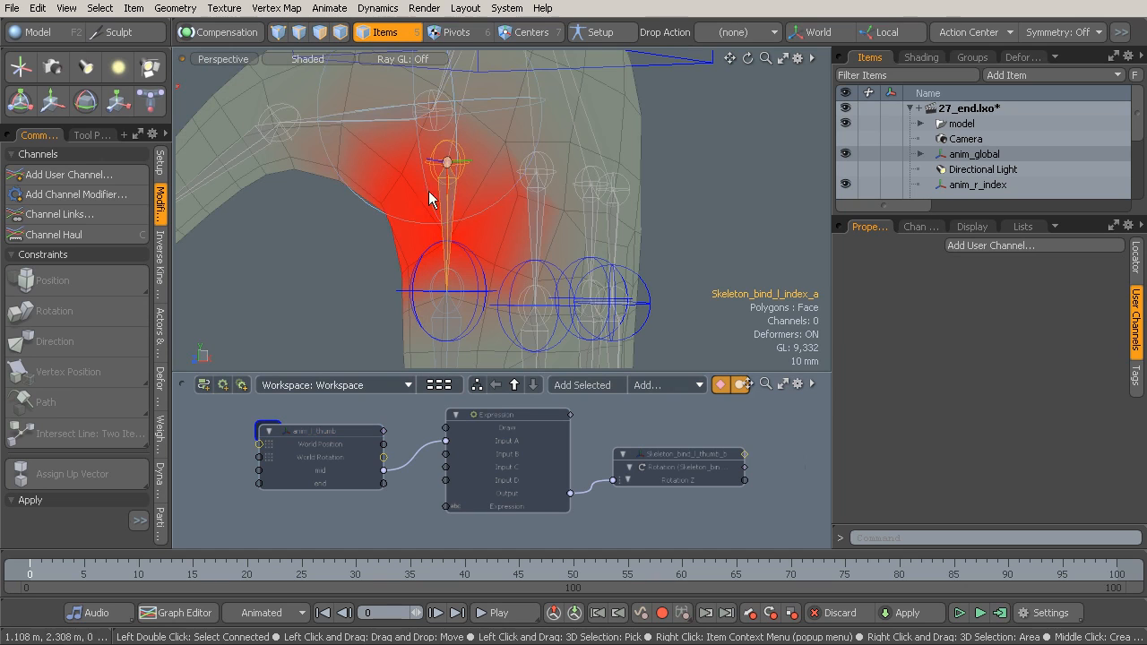
left_click_drag(461, 203, 445, 206, "alt")
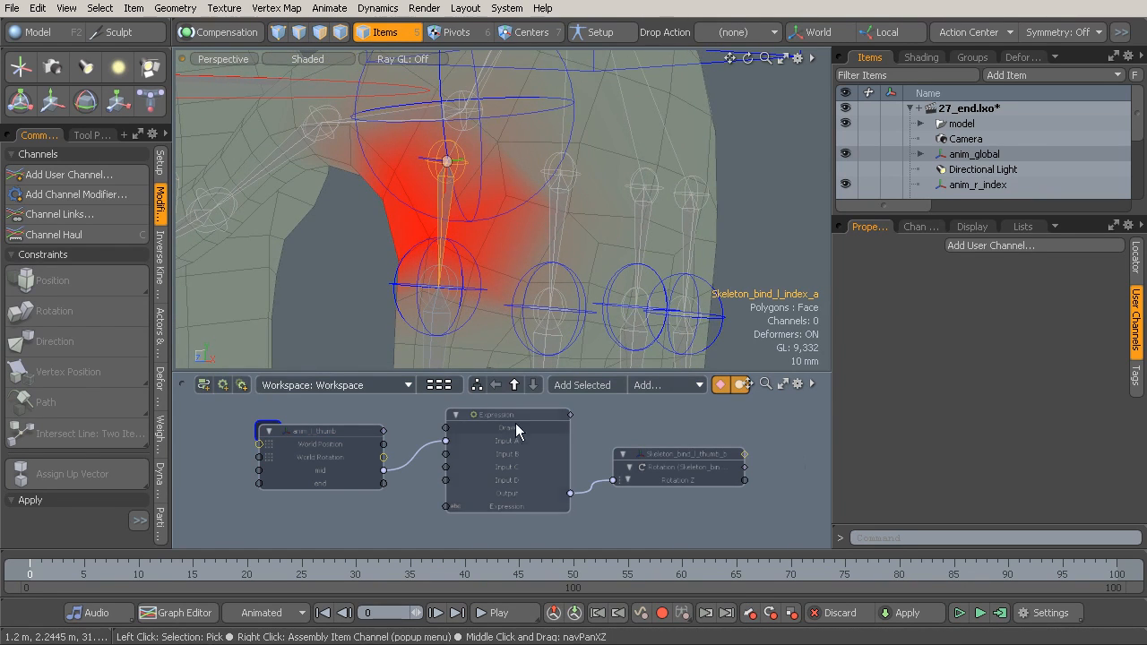
left_click_drag(498, 245, 479, 229, "alt")
Step: Add a second Expression node to the schematic, clear of the thumb nodes
left_click_drag(409, 405, 338, 409, "ctrl+alt")
left_click(548, 485)
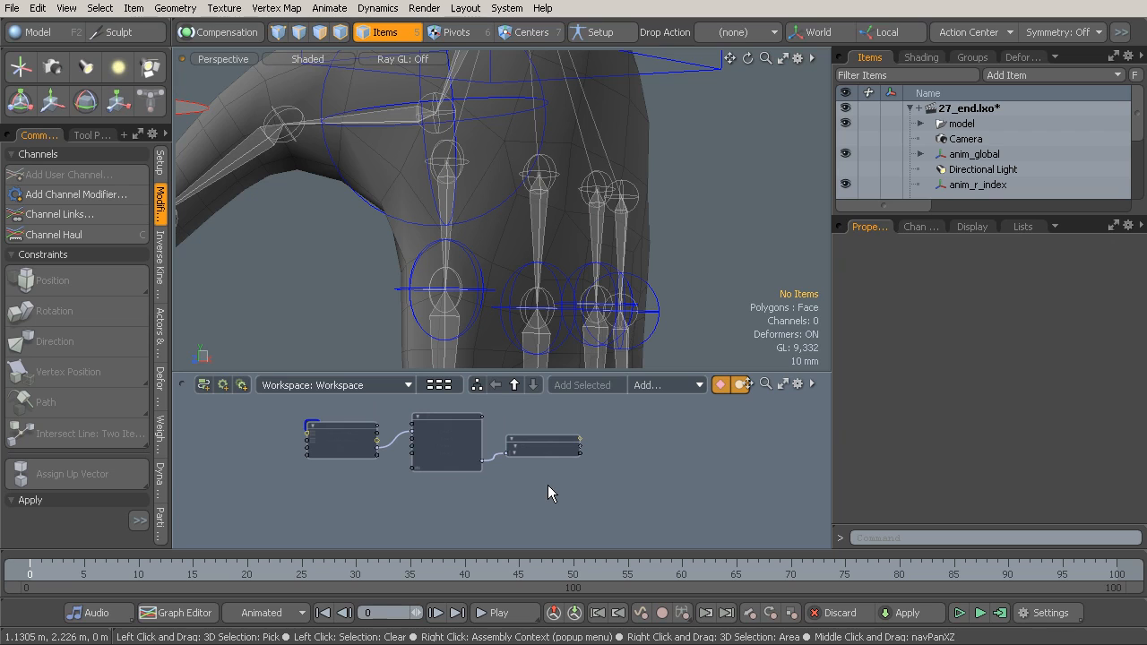
left_click(664, 389)
left_click(743, 387)
left_click_drag(515, 444, 735, 454)
left_click_drag(591, 474, 521, 469, "ctrl+alt")
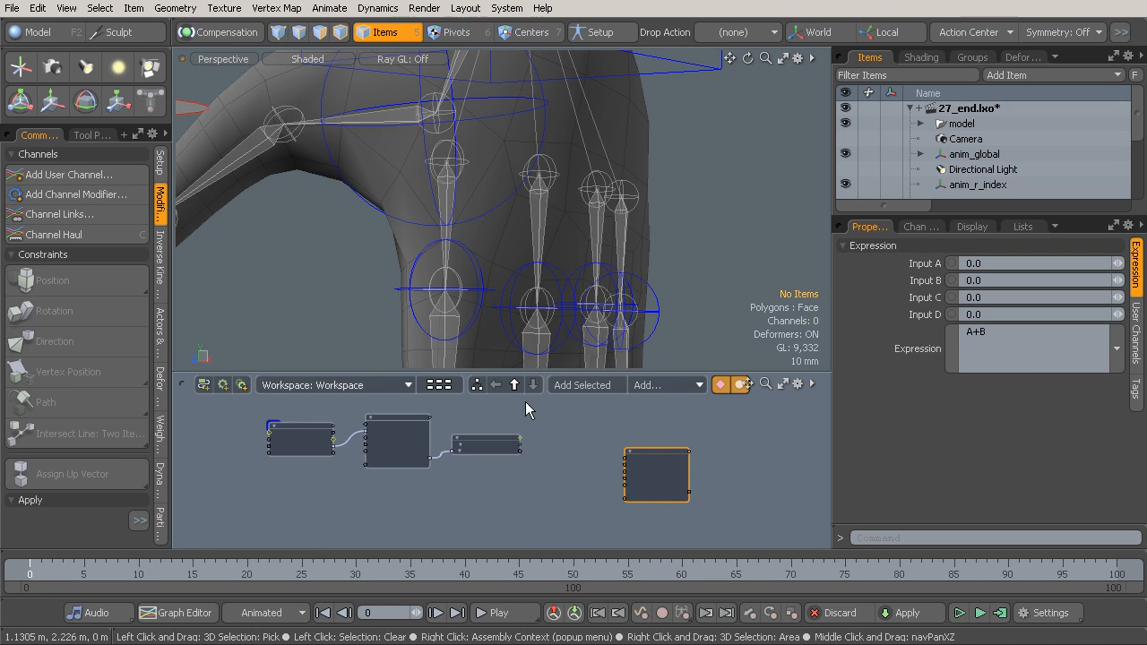
Step: Add anim_l_index with its meta_pitch and meta_sway user channels to the schematic beside the new Expression node
left_click(407, 291)
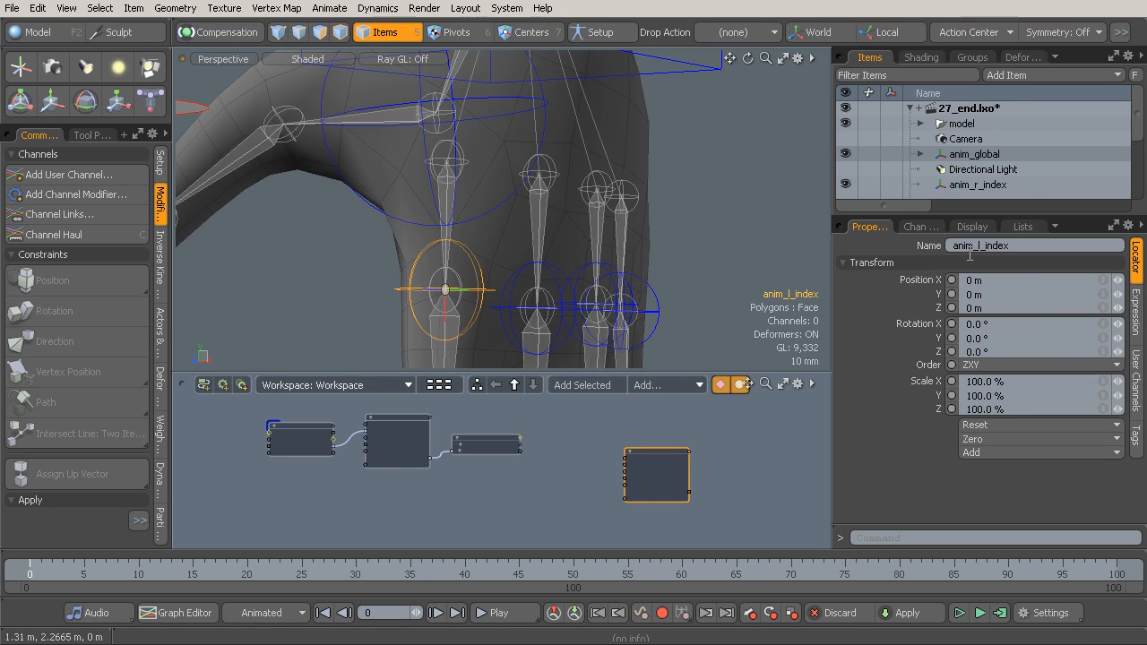
left_click(921, 229)
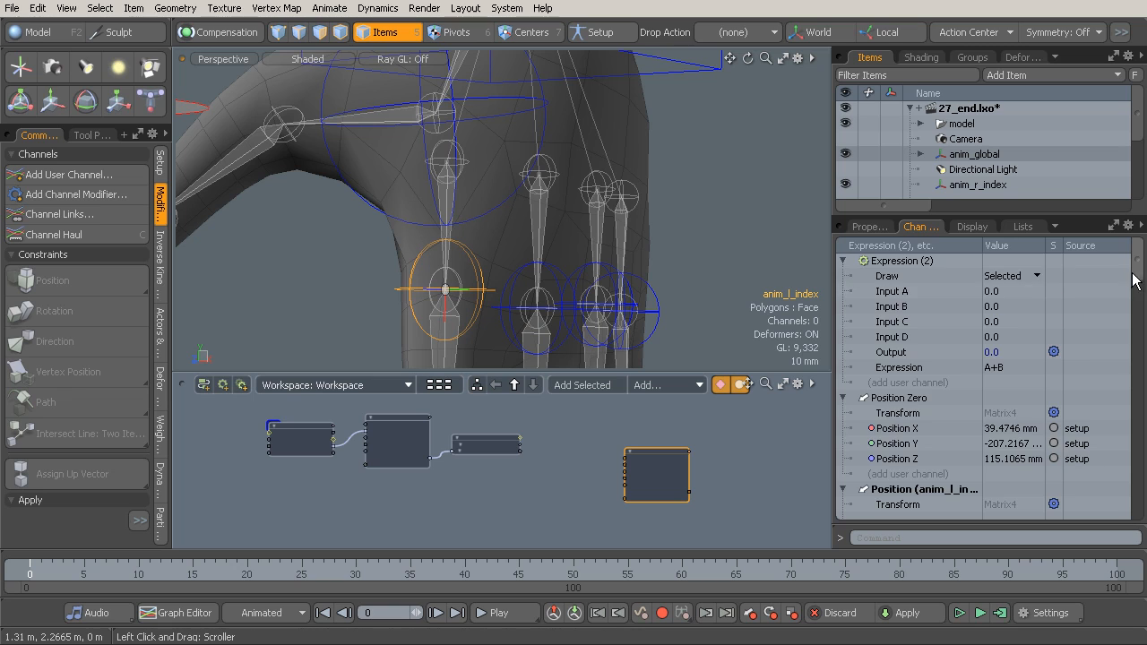
scroll(1139, 289, "down", 2)
left_click_drag(1140, 288, 1124, 512)
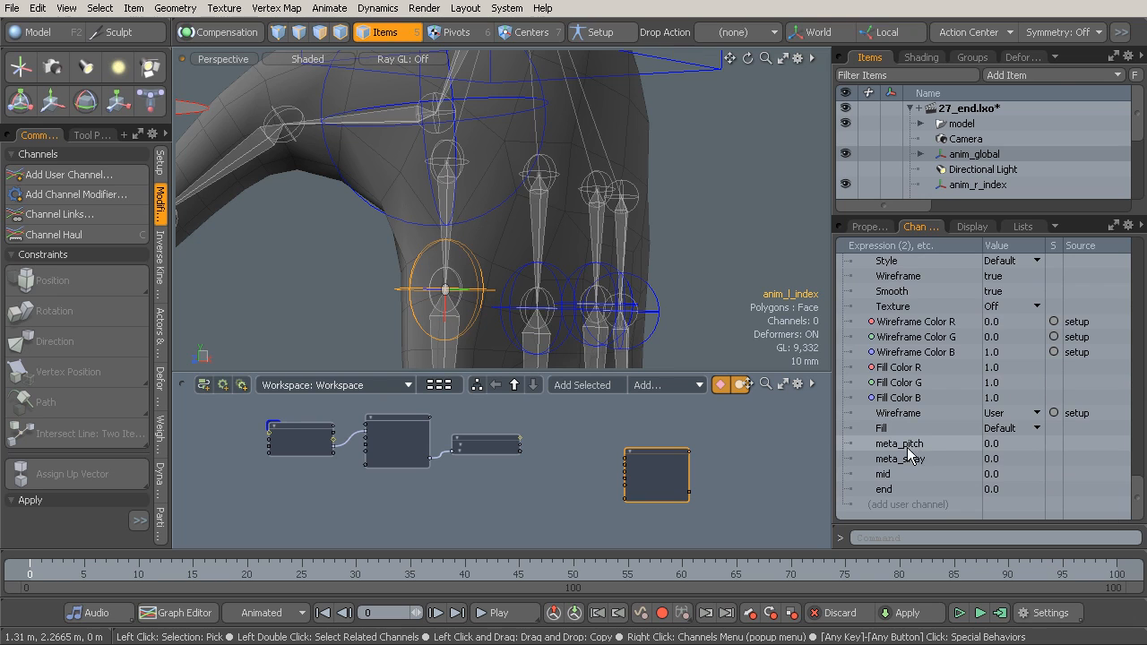
left_click_drag(494, 461, 498, 430, "ctrl+alt")
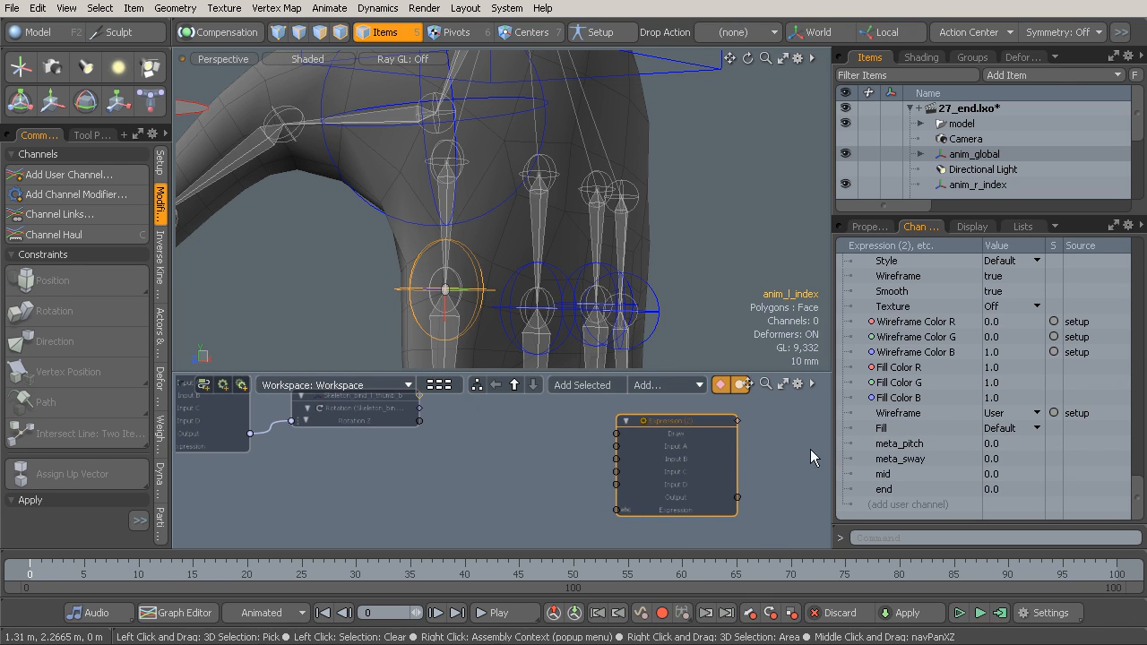
left_click(921, 444)
left_click(921, 460, "ctrl")
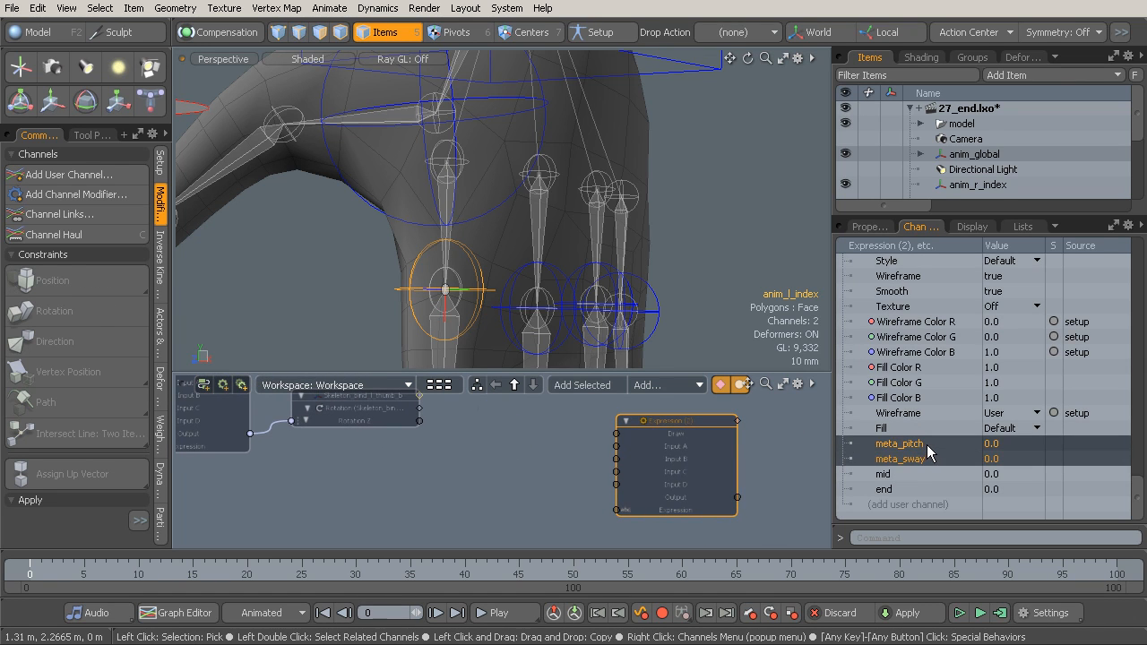
left_click_drag(448, 473, 448, 474)
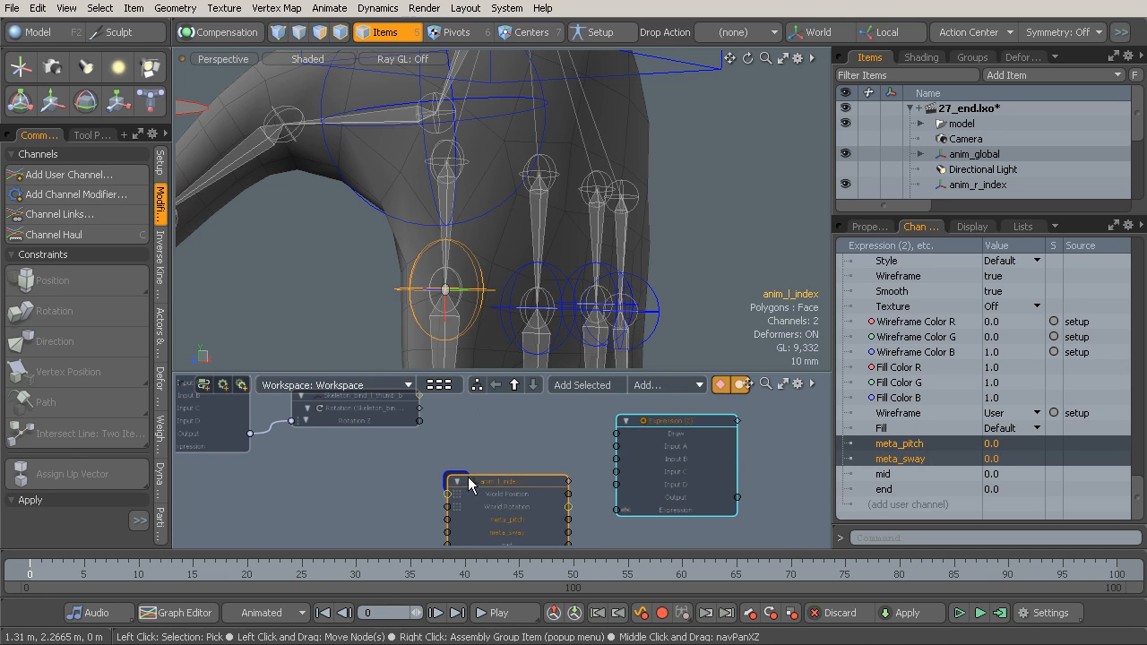
left_click_drag(521, 464, 566, 460, "ctrl+alt")
left_click_drag(566, 460, 528, 387, "alt")
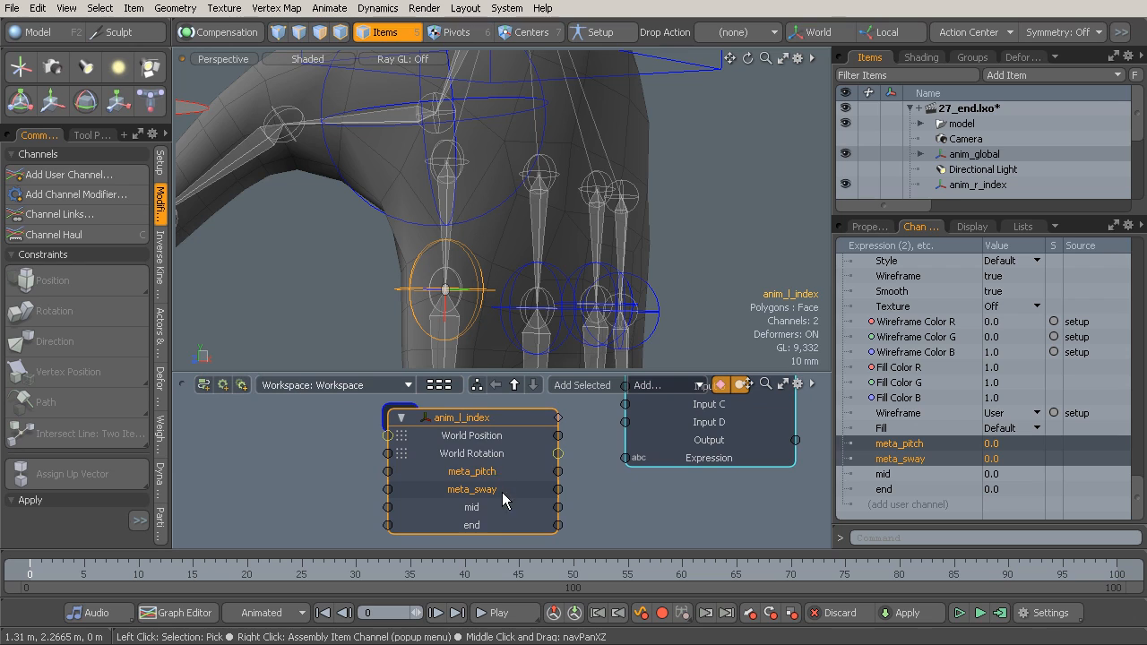
left_click_drag(671, 507, 557, 498, "ctrl+alt")
Step: Try rotating Skeleton_bind_l_index_a about its Z axis to check the metacarpal movement, and undo the rotation
left_click(448, 205)
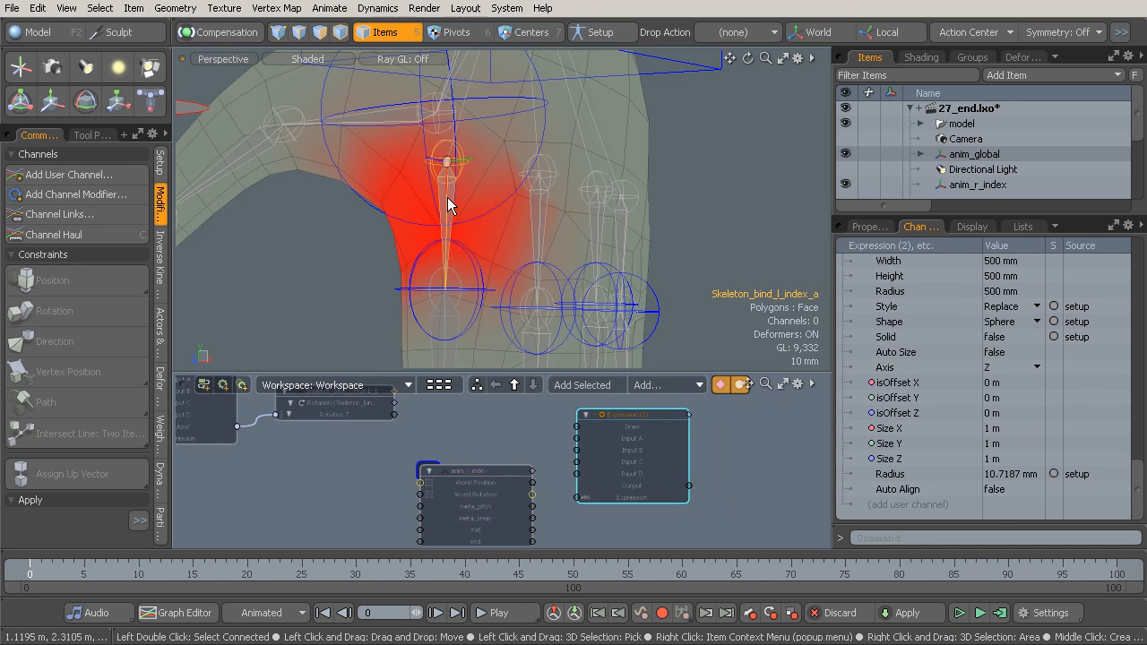
key("e")
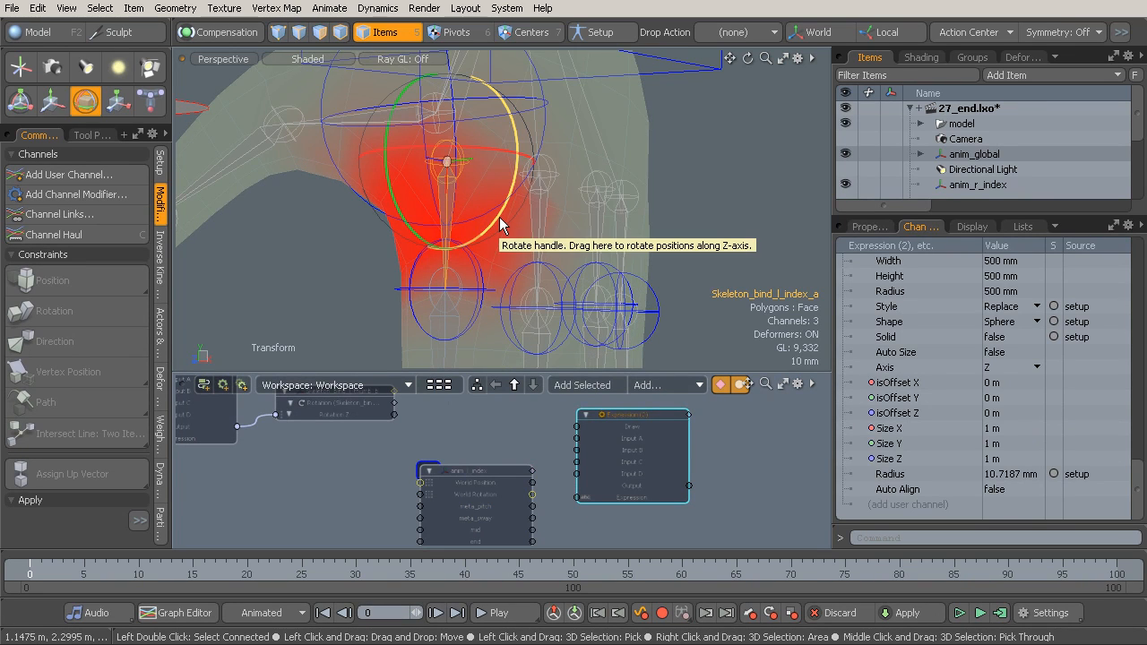
left_click_drag(499, 217, 386, 196)
key("ctrl+z")
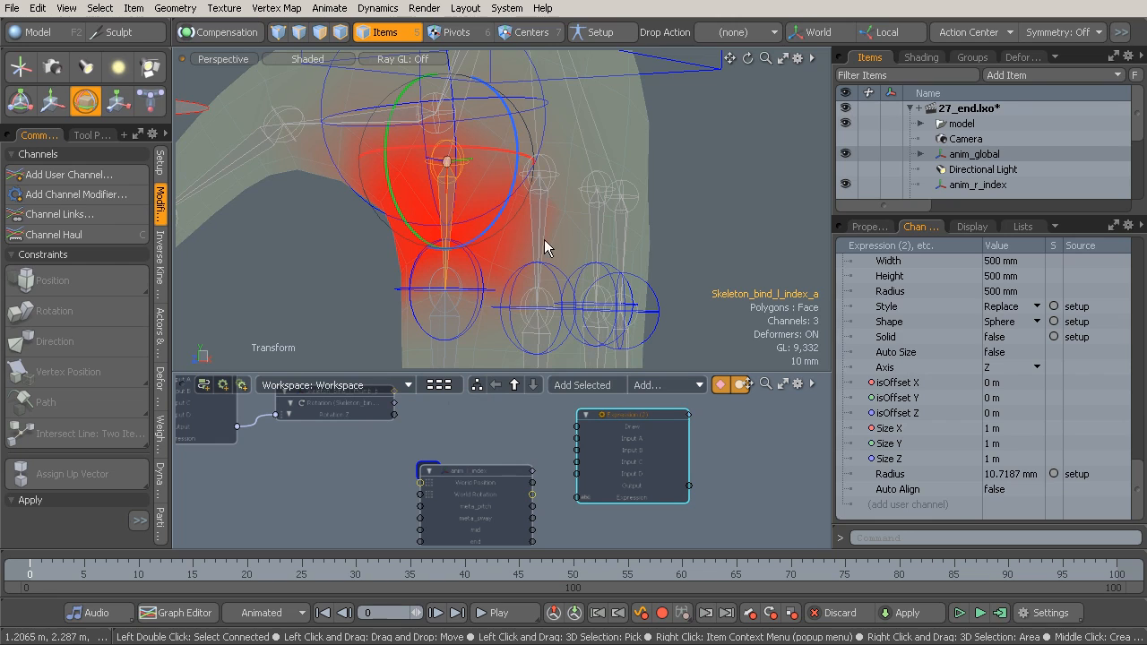
Step: Add Skeleton_bind_l_index_a's Rotation Y and Rotation Z channels to the schematic, beyond the new Expression node, and expand the rotation channels
left_click_drag(1138, 466, 1125, 351)
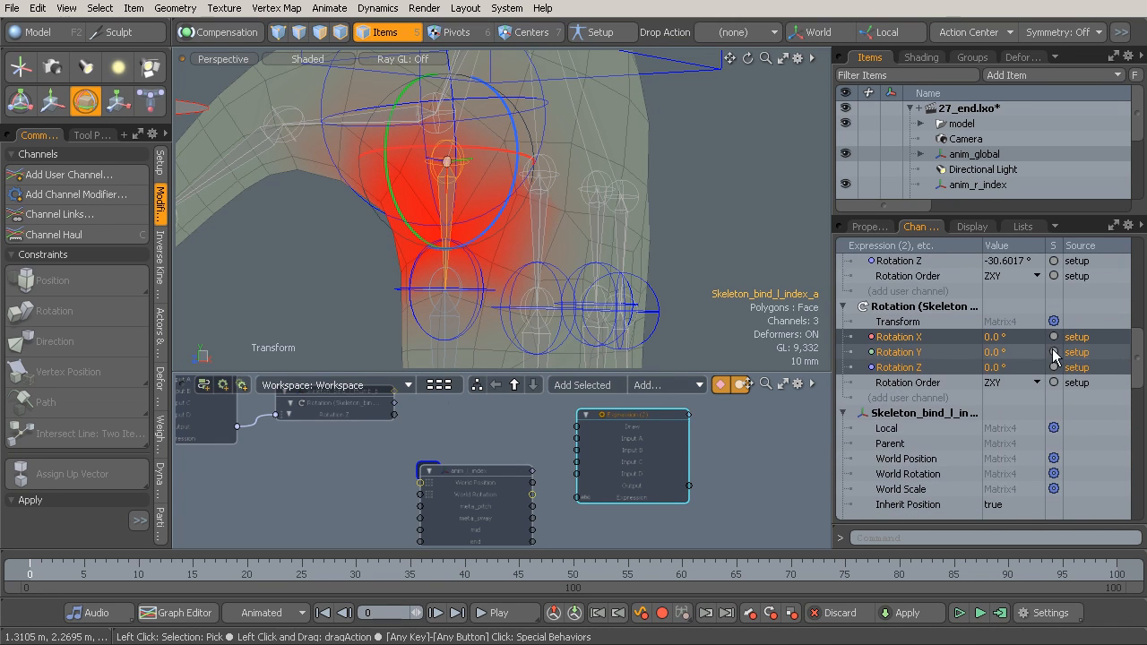
left_click(927, 353)
left_click(929, 367, "shift")
left_click_drag(713, 476, 650, 454, "ctrl+alt")
left_click_drag(932, 361, 917, 376)
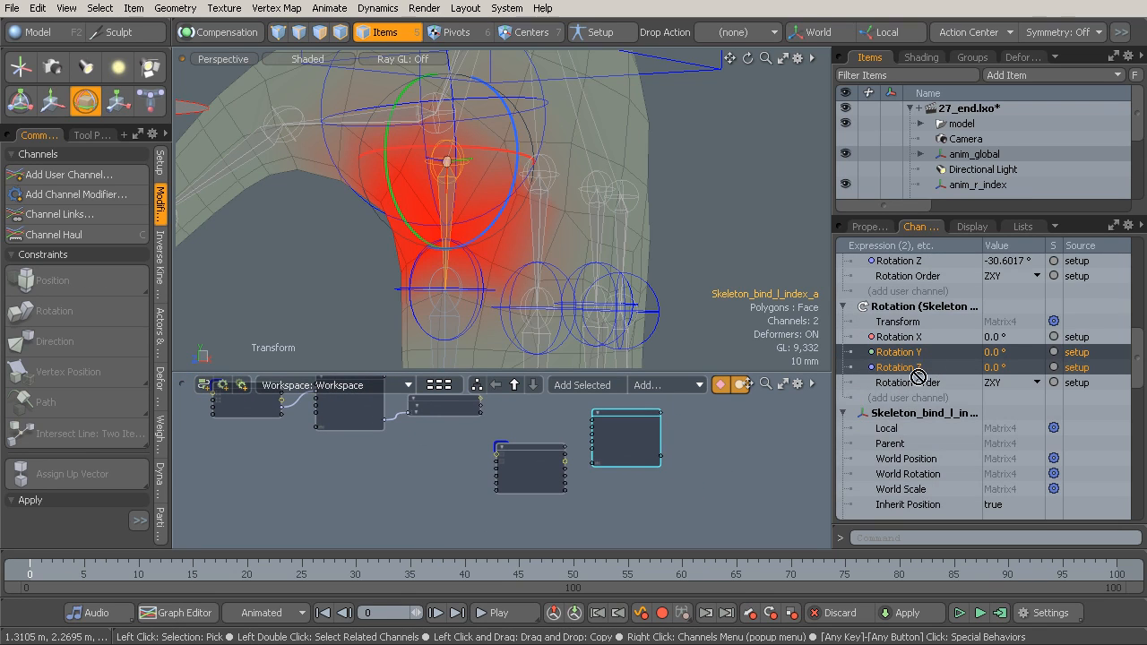
scroll(565, 483, "up", 2)
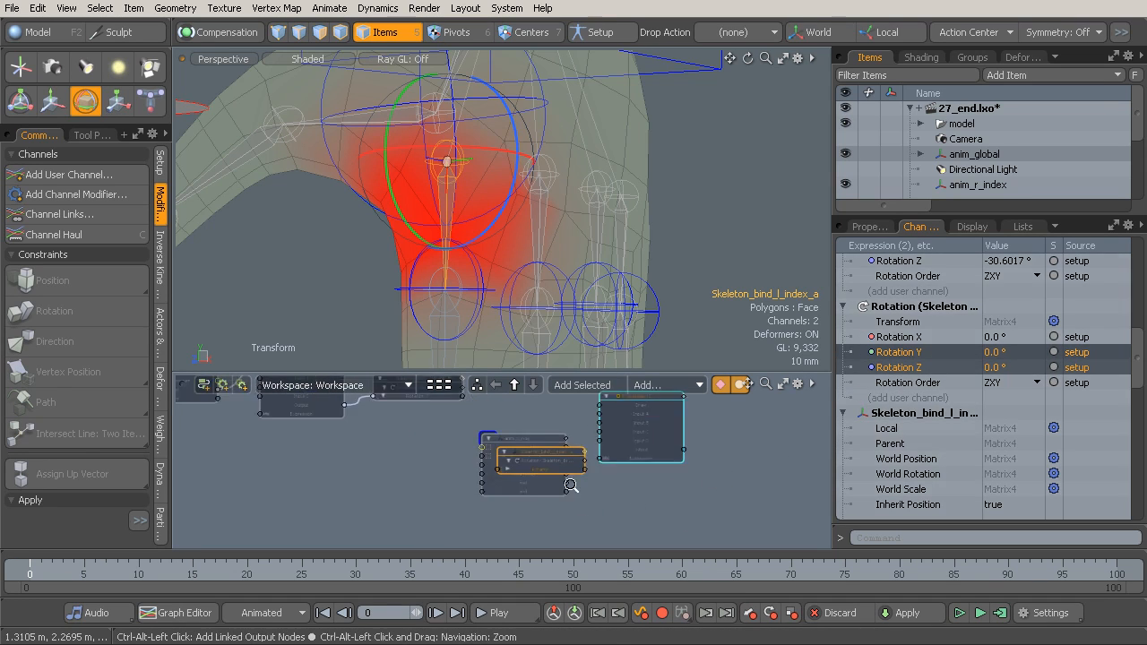
left_click_drag(611, 455, 772, 425)
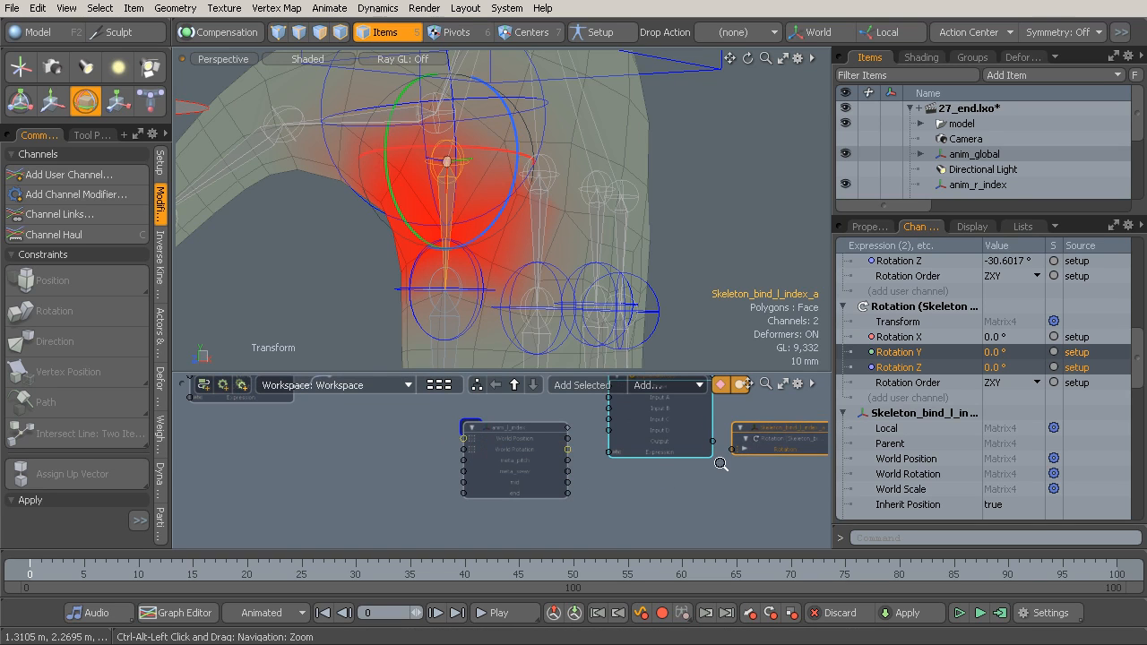
left_click_drag(725, 455, 585, 447, "ctrl+alt")
left_click(587, 447)
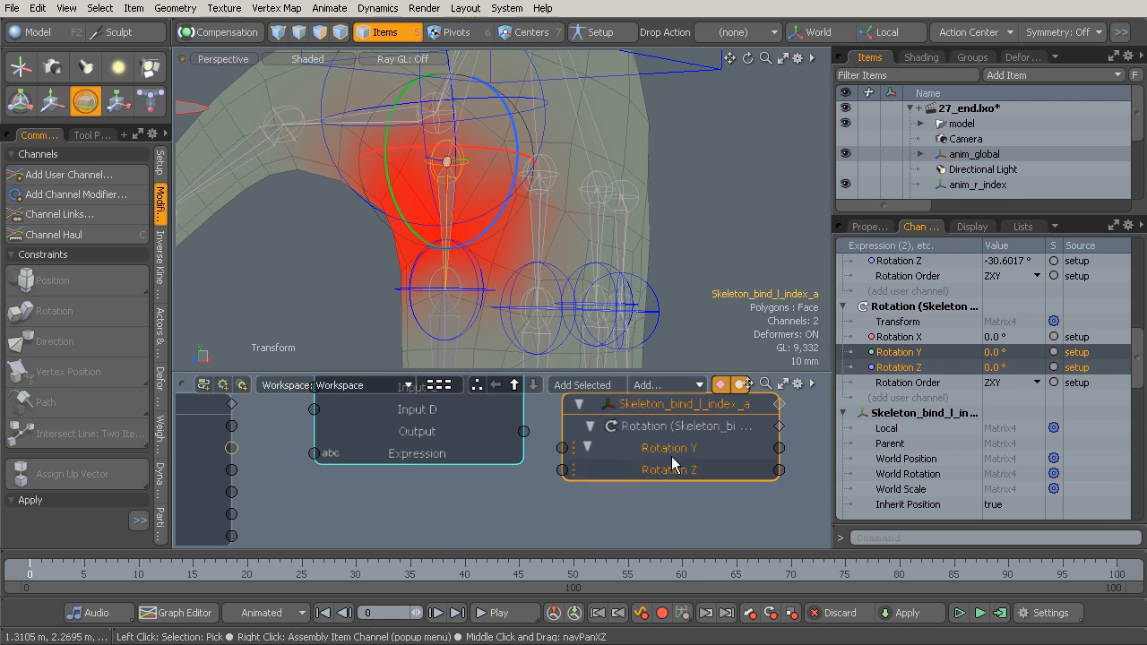
Step: Align the new Expression node between anim_l_index and Skeleton_bind_l_index_a, and set its expression to A
scroll(484, 489, "down", 2)
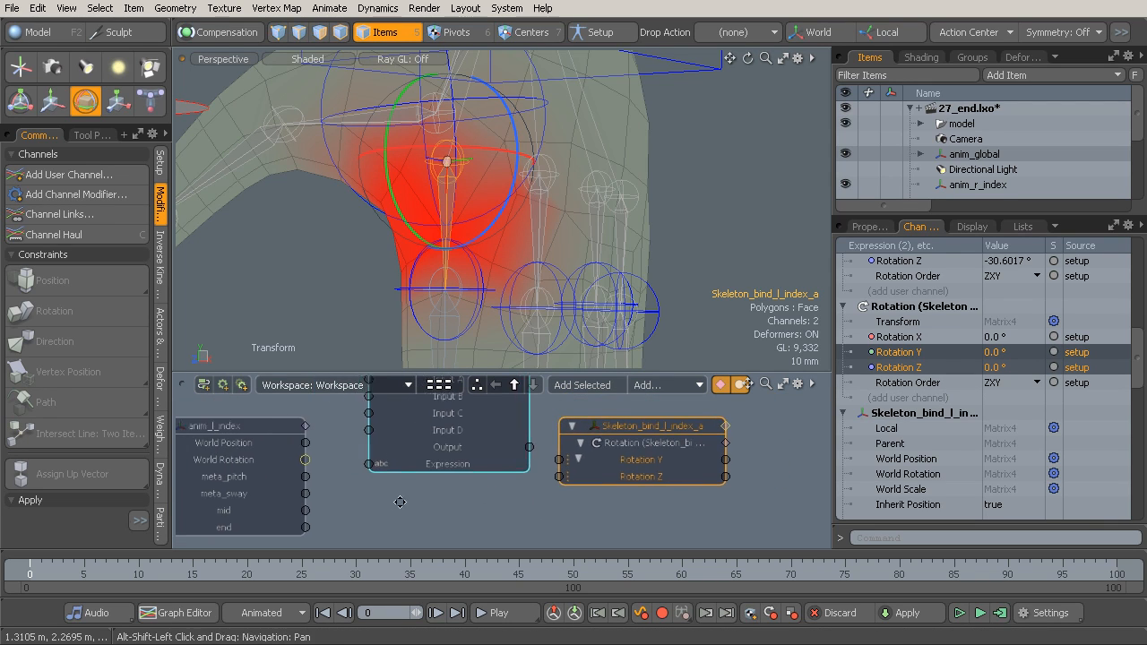
scroll(393, 501, "up", 3)
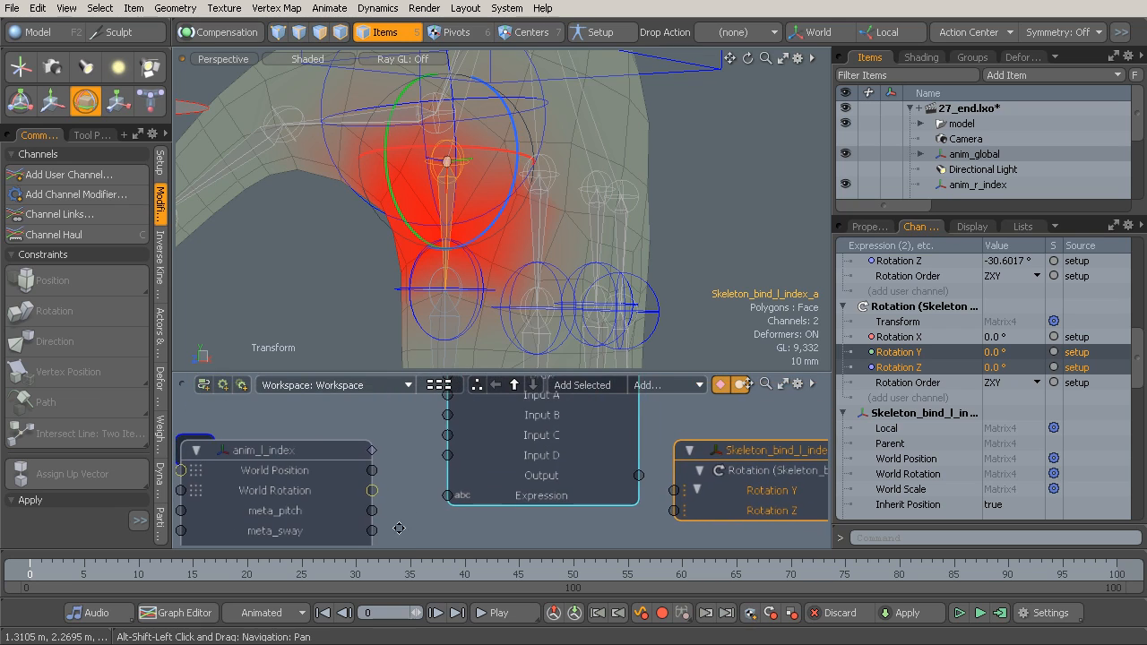
left_click(560, 495)
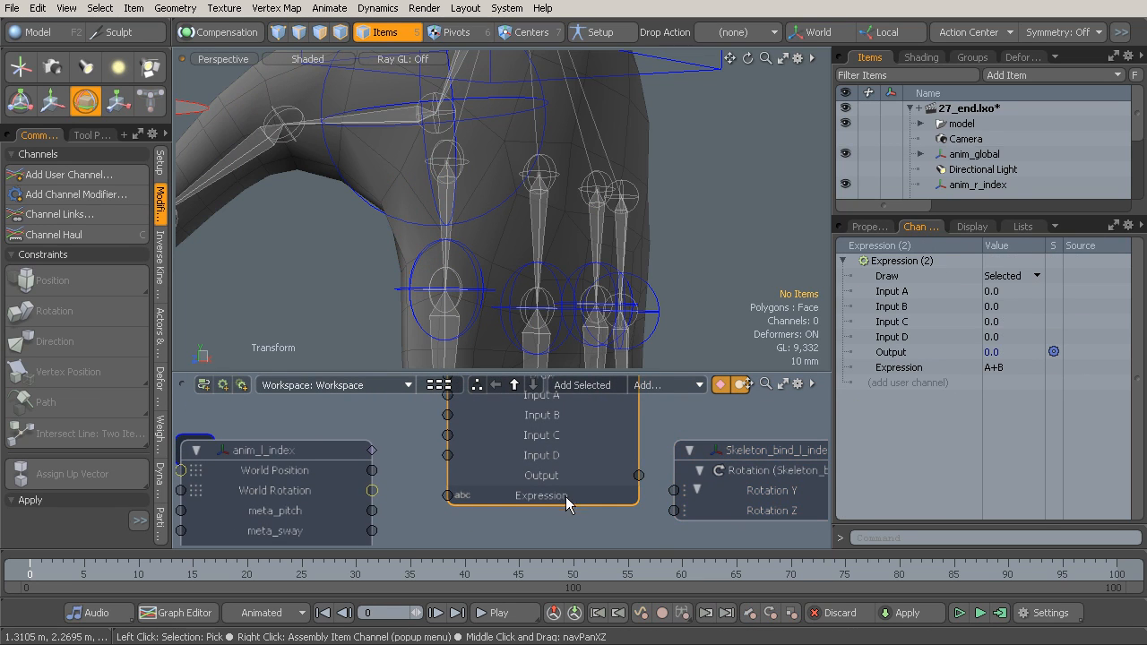
scroll(546, 495, "down", 3)
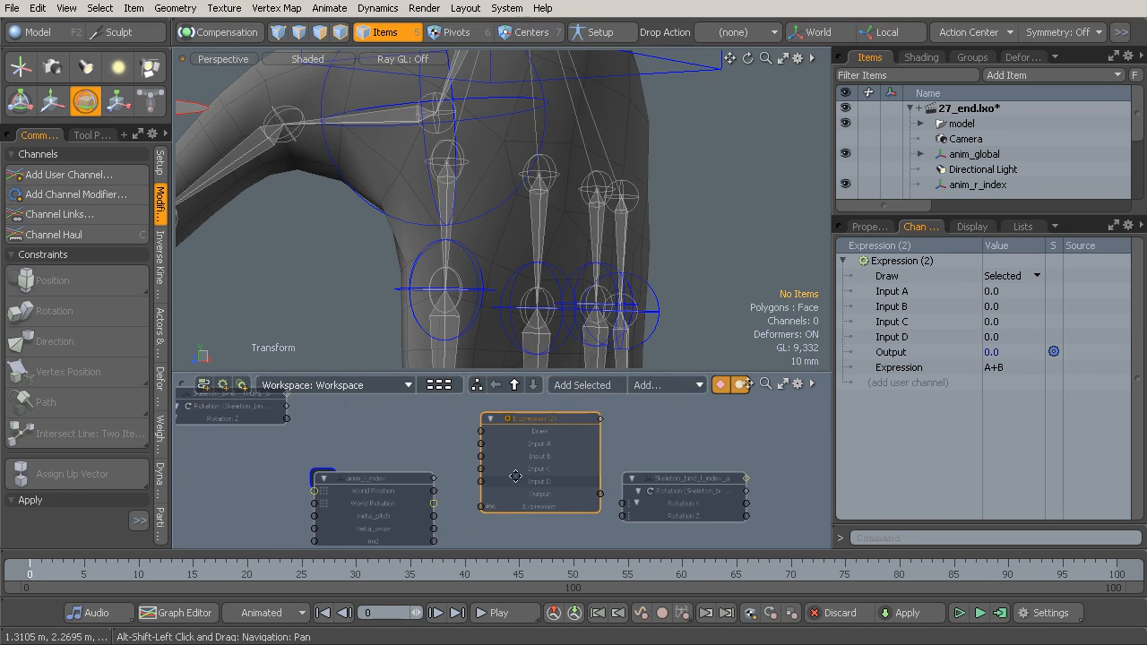
left_click_drag(552, 421, 546, 450)
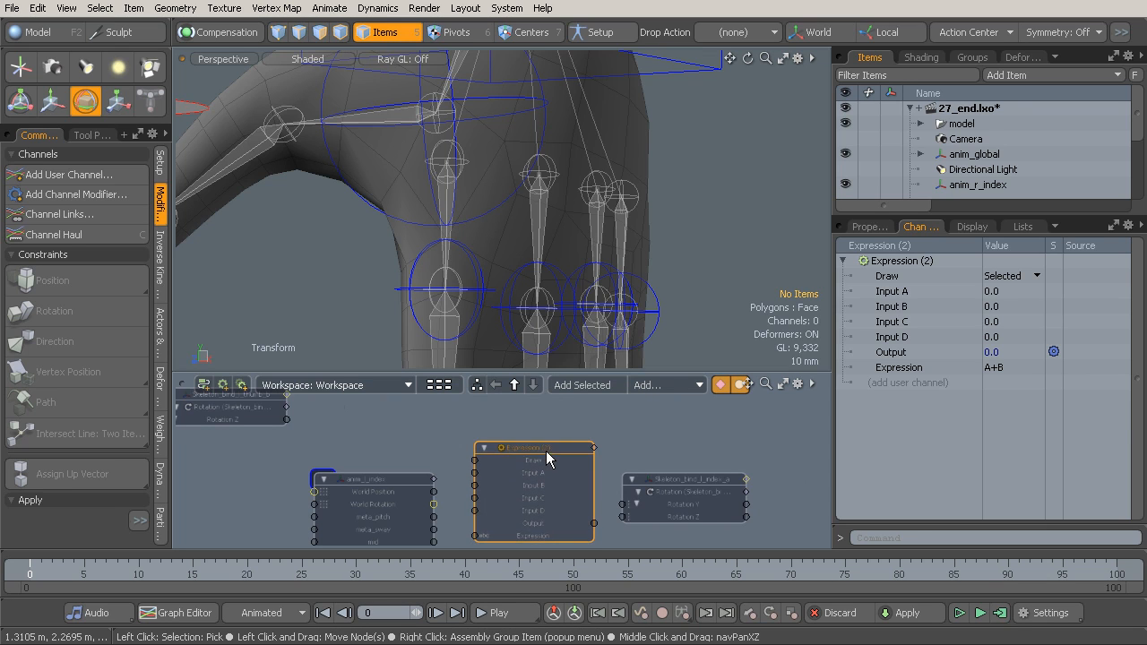
scroll(546, 451, "up", 2)
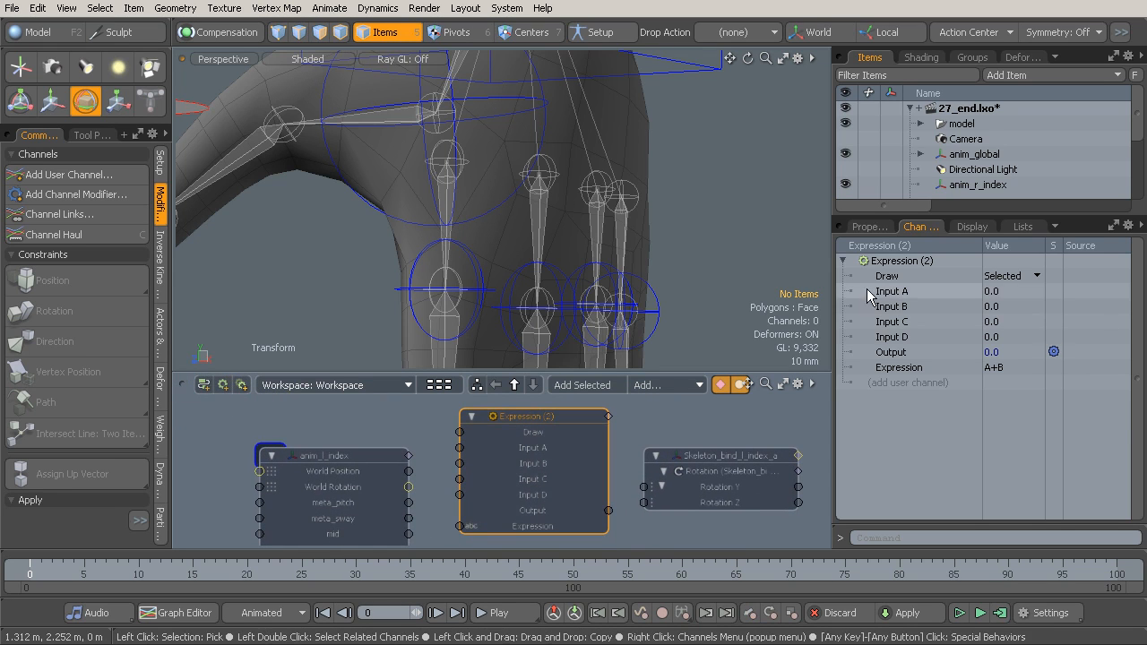
left_click(871, 226)
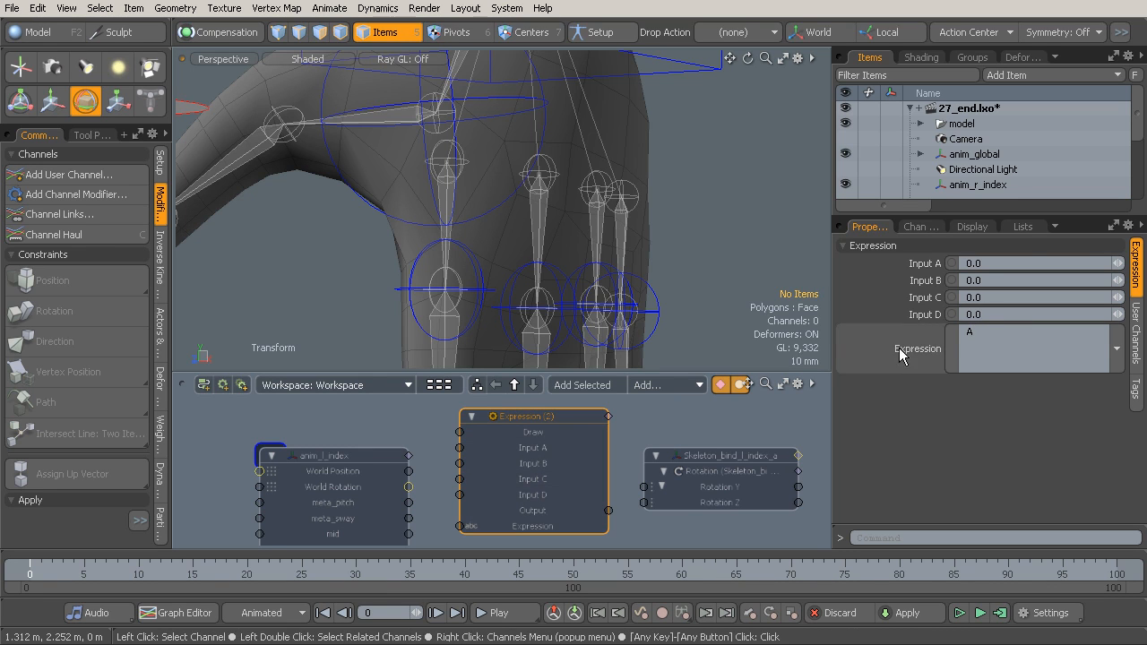
Step: Link anim_l_index's meta_pitch through the expression's Input A and Output to Skeleton_bind_l_index_a's Rotation Z, and space the bone node farther away
left_click_drag(458, 486, 473, 410, "ctrl+alt")
left_click_drag(642, 438, 530, 441, "alt+shift")
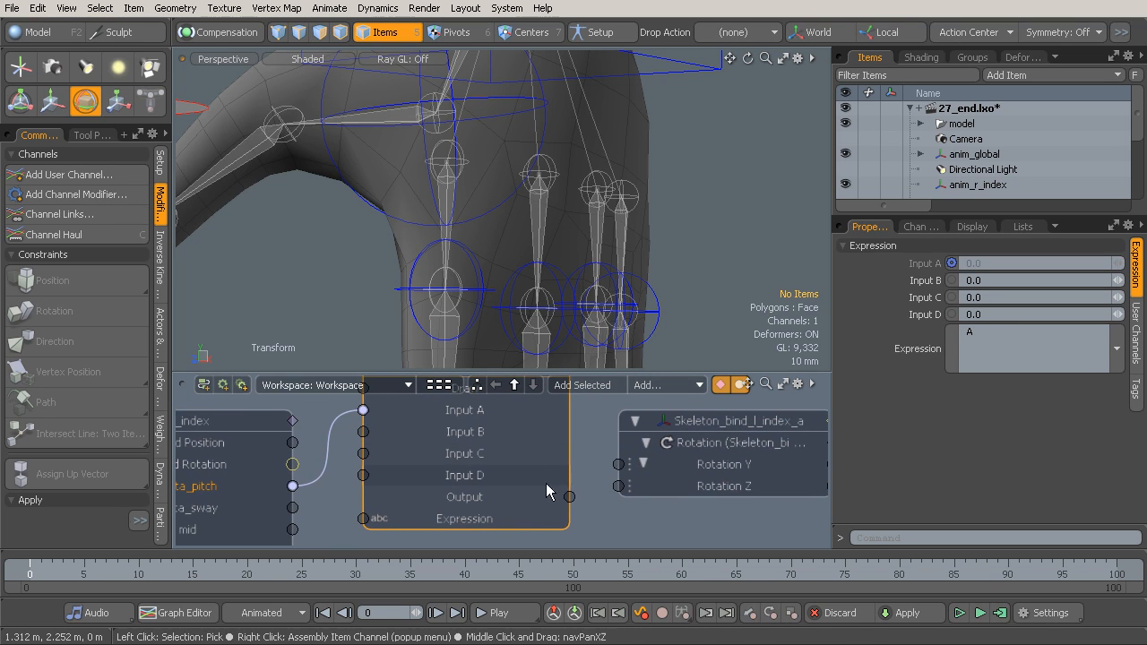
left_click_drag(570, 497, 545, 490)
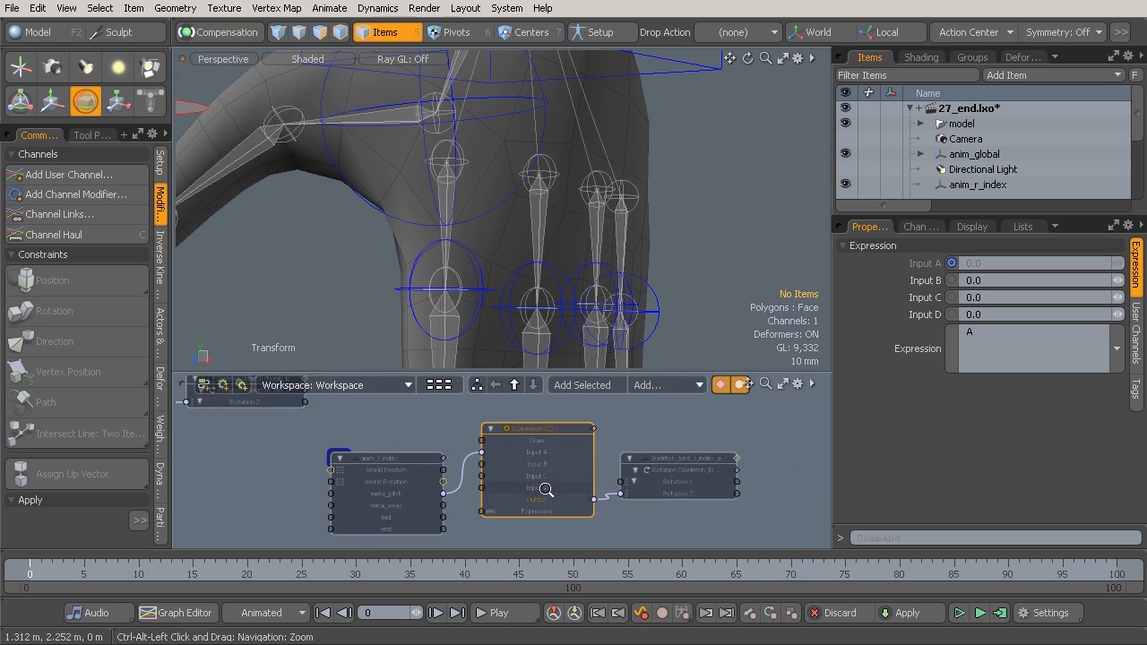
left_click_drag(651, 464, 679, 467)
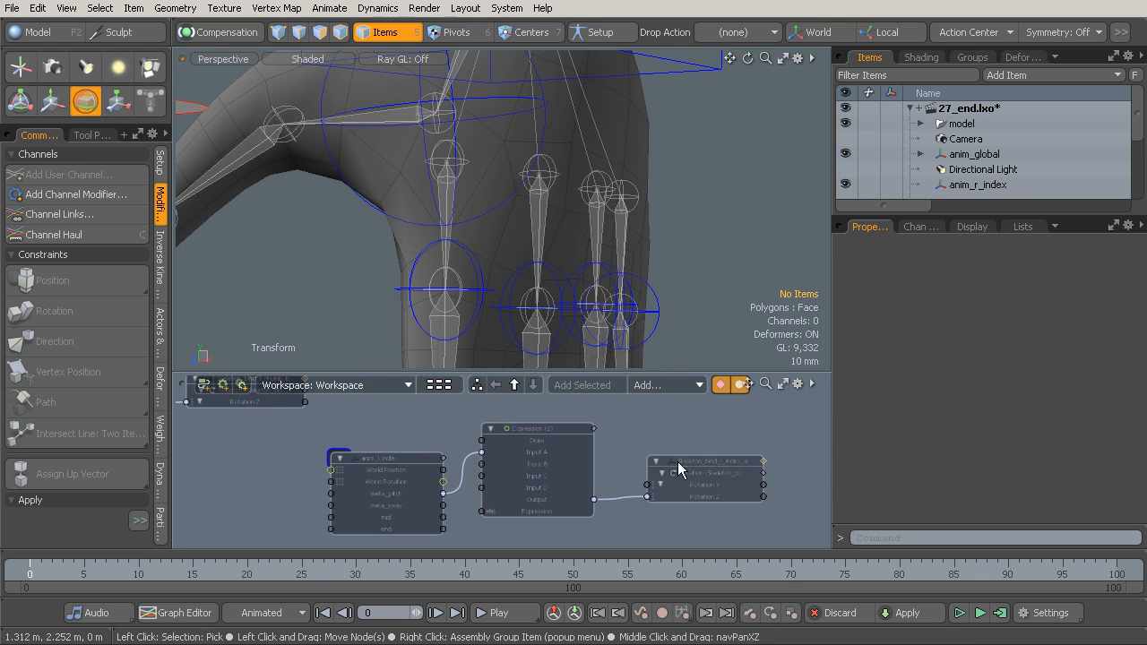
Step: Add another Expression node to the schematic and place it above Expression (2), between anim_l_index and Skeleton_bind_l_index_a
left_click(541, 427)
left_click_drag(594, 442, 579, 448, "ctrl+alt")
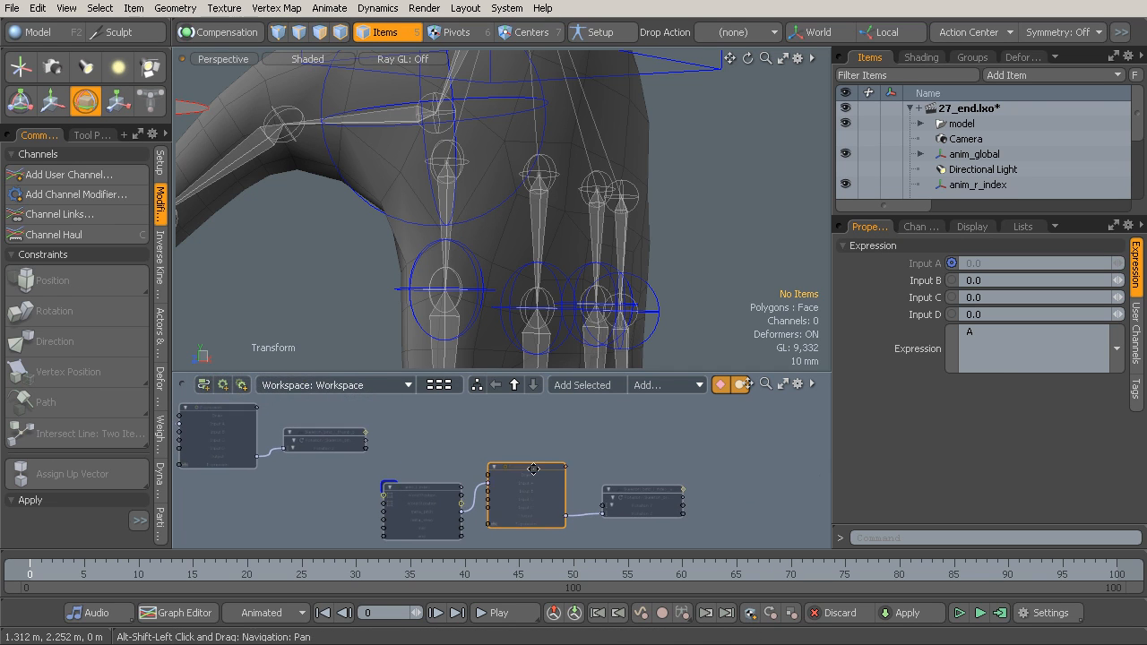
left_click(667, 385)
mouse_move(667, 385)
left_click(752, 387)
left_click_drag(519, 459, 534, 396)
left_click_drag(478, 461, 475, 435, "ctrl+alt")
left_click_drag(405, 493, 493, 441, "ctrl+alt")
left_click_drag(493, 442, 477, 485, "alt+shift")
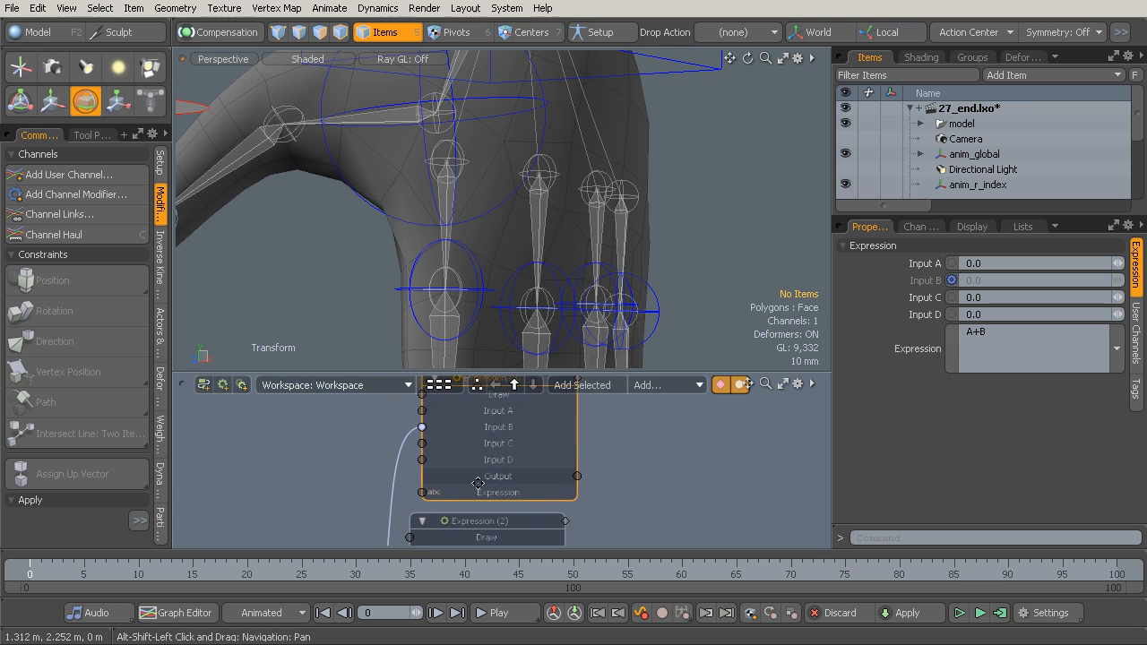
left_click(413, 432)
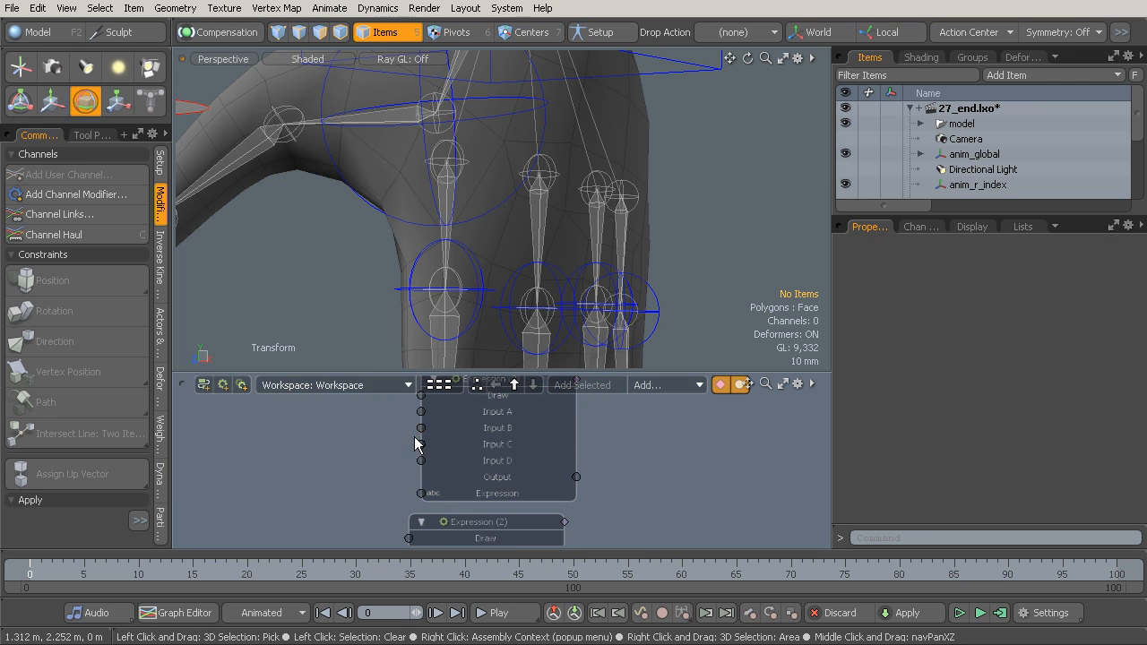
left_click_drag(414, 438, 435, 475, "ctrl+alt")
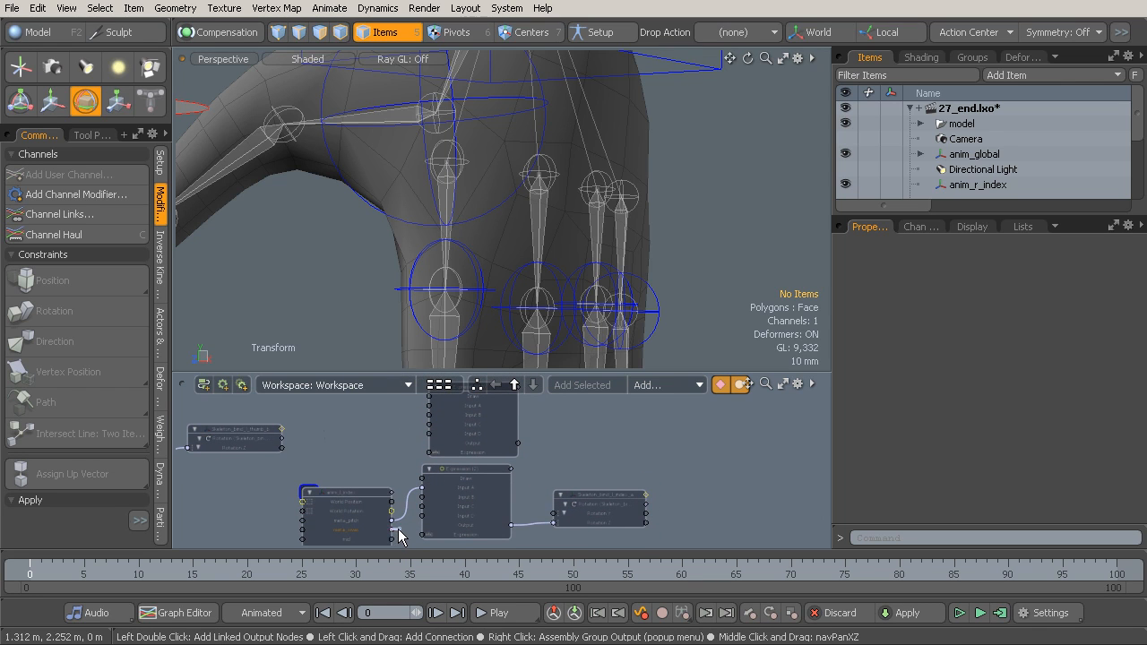
Step: Link anim_l_index's meta_sway through the upper expression's Input A and Output, with the expression set to A, to Skeleton_bind_l_index_a's Rotation Y
left_click_drag(414, 530, 467, 442)
left_click(554, 432)
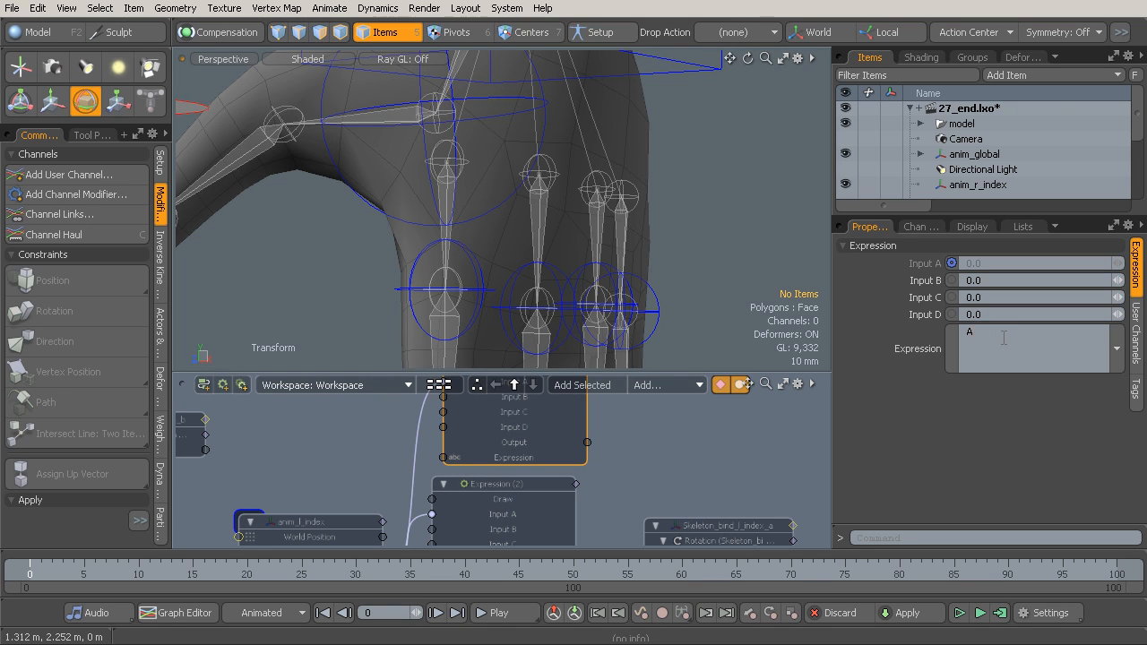
left_click_drag(591, 466, 537, 415, "ctrl+alt")
left_click_drag(549, 515, 583, 518)
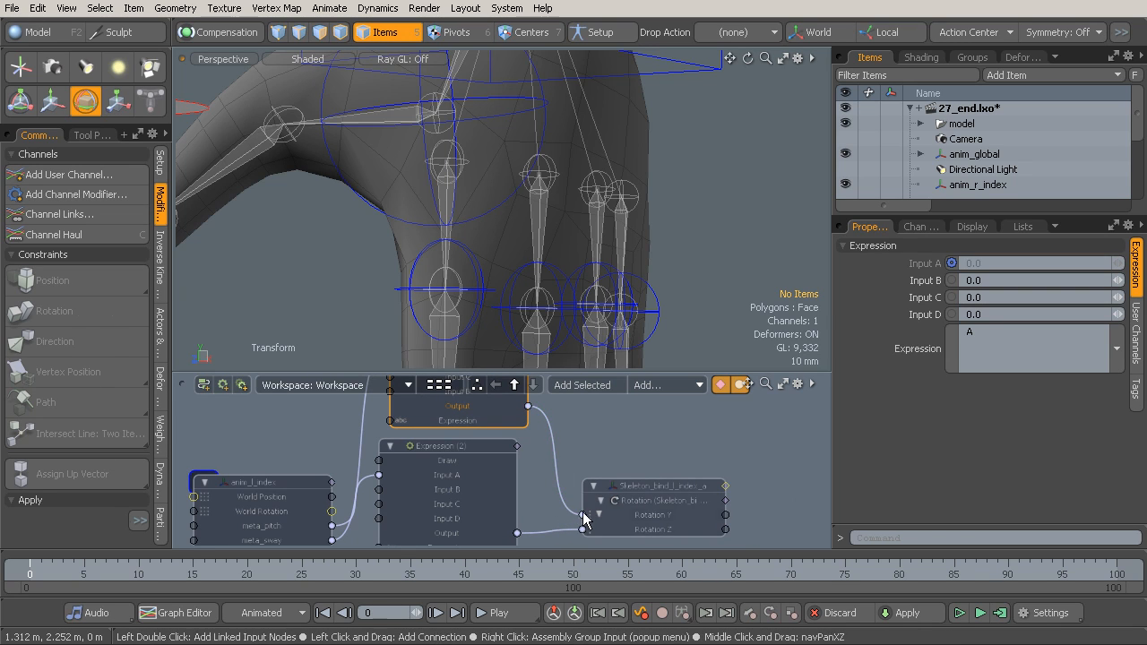
left_click_drag(627, 478, 517, 462, "ctrl+alt")
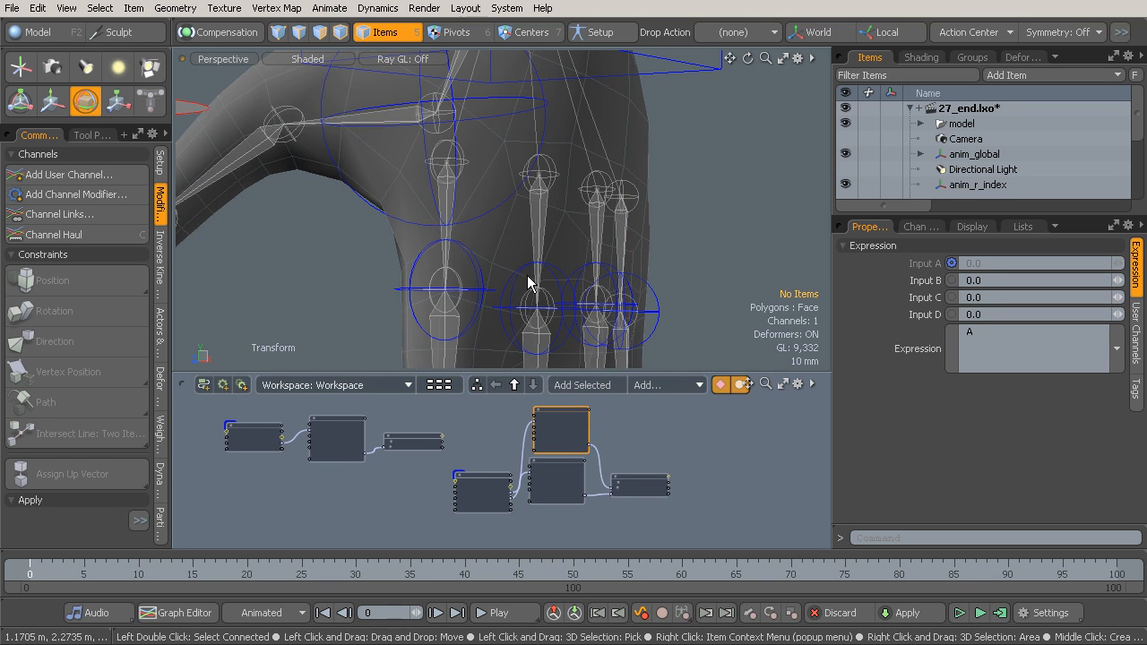
left_click_drag(525, 237, 458, 251, "alt")
left_click_drag(570, 250, 518, 272, "alt")
left_click_drag(518, 272, 568, 249, "alt")
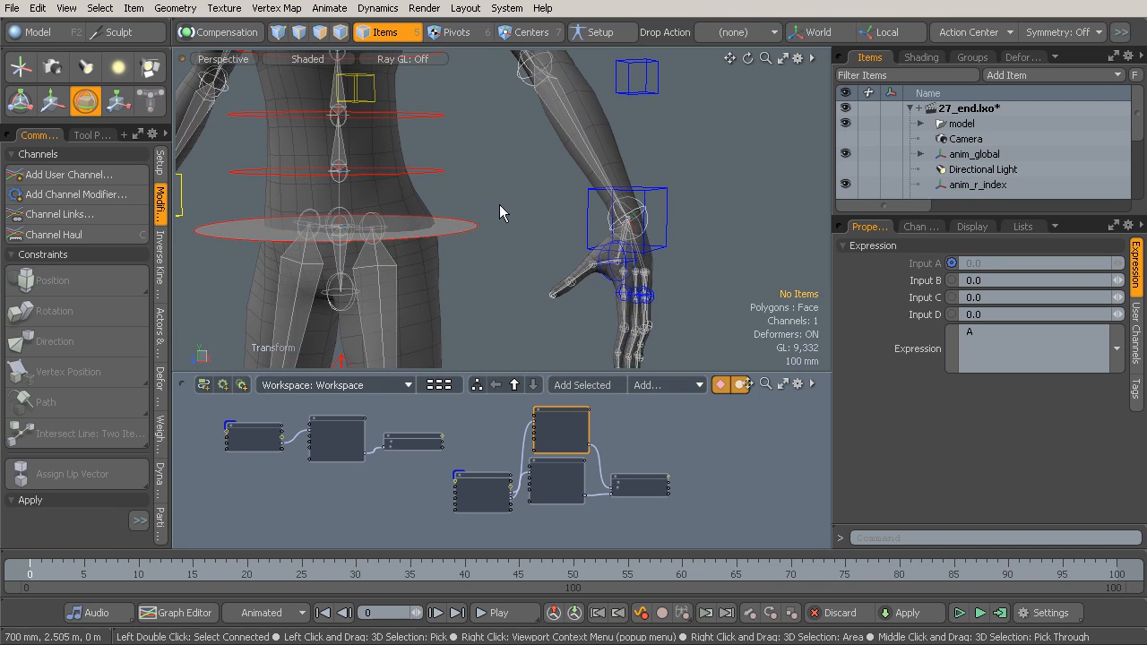
mouse_move(451, 235)
left_mouse_down("alt")
mouse_move(544, 225)
mouse_move(482, 203)
mouse_move(418, 218)
mouse_move(447, 224)
mouse_move(435, 208)
mouse_move(466, 226)
left_mouse_up("alt")
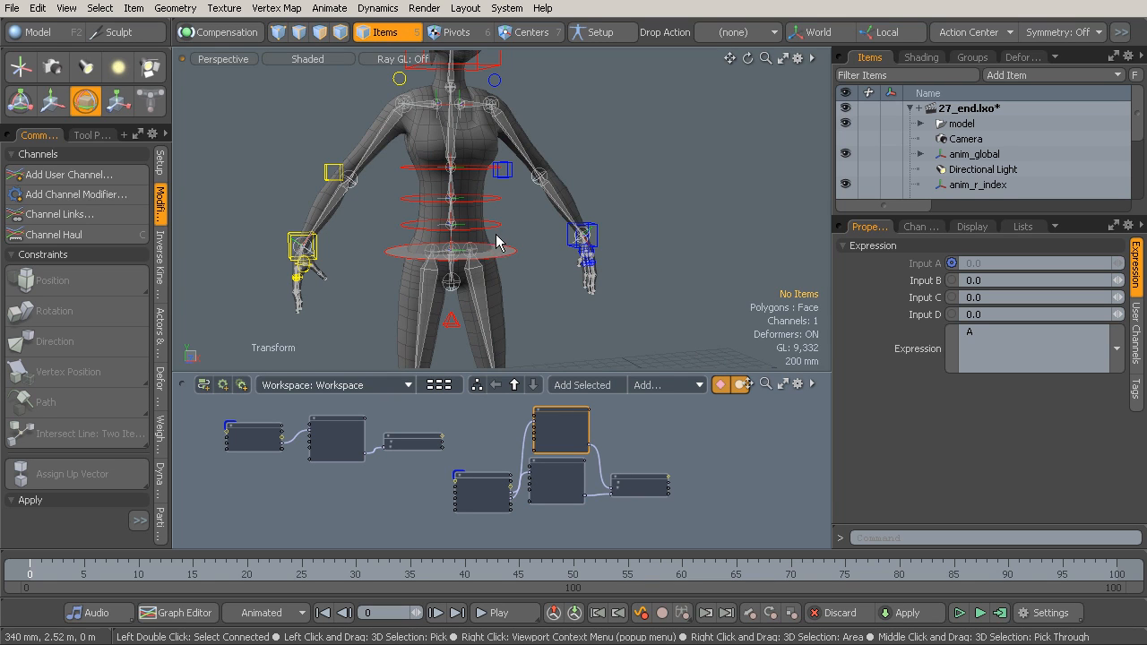
left_click_drag(412, 170, 455, 201, "alt")
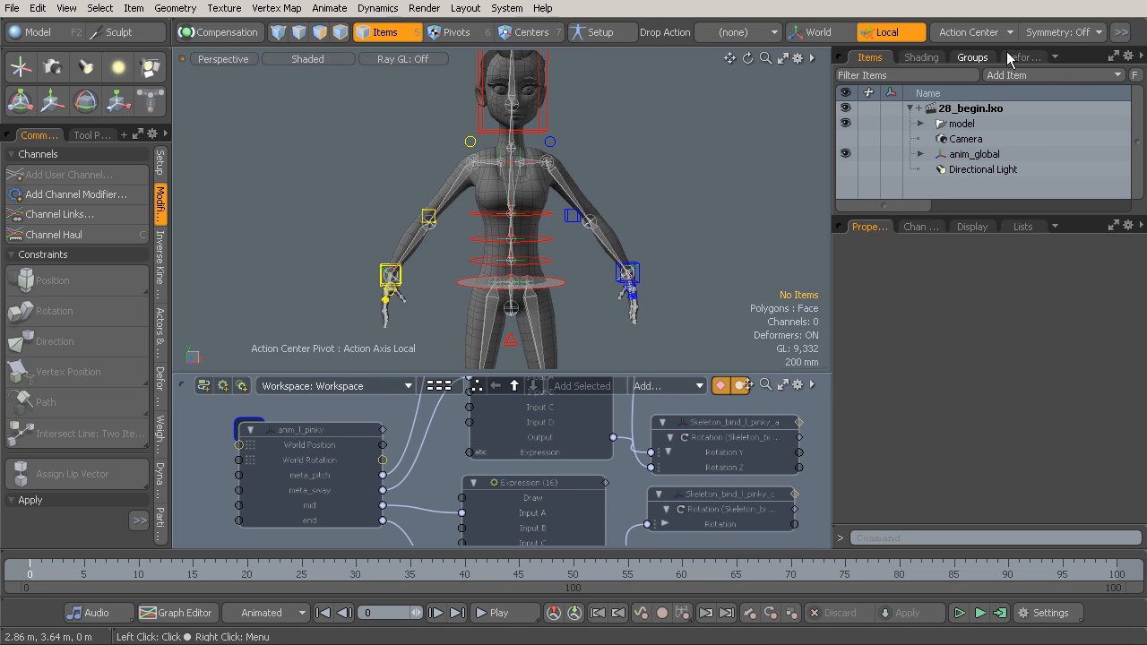
Step: Turn off the visibility of the members of the skeleton group
left_click(971, 57)
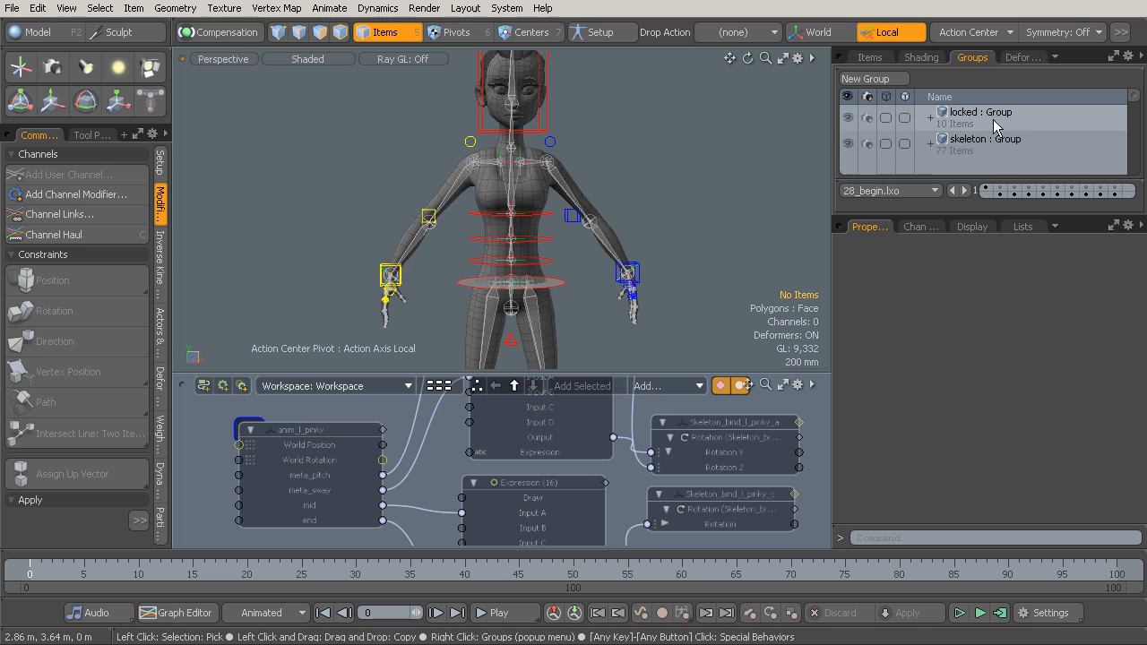
left_click(1015, 145)
right_click(1012, 144)
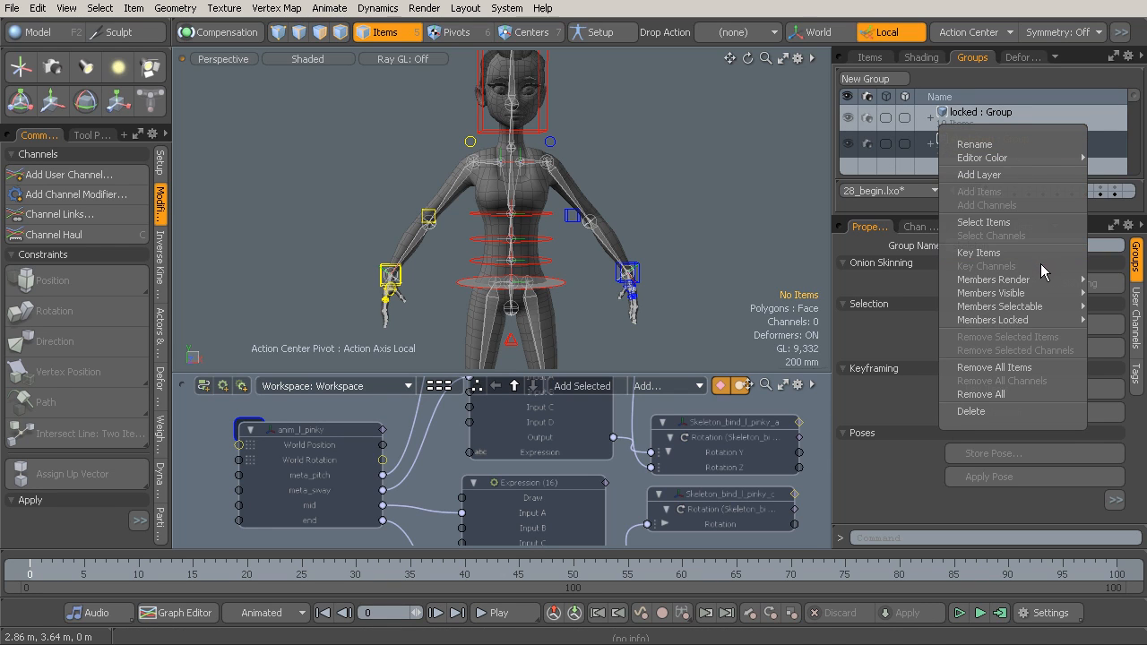
mouse_move(1013, 296)
left_click(1111, 319)
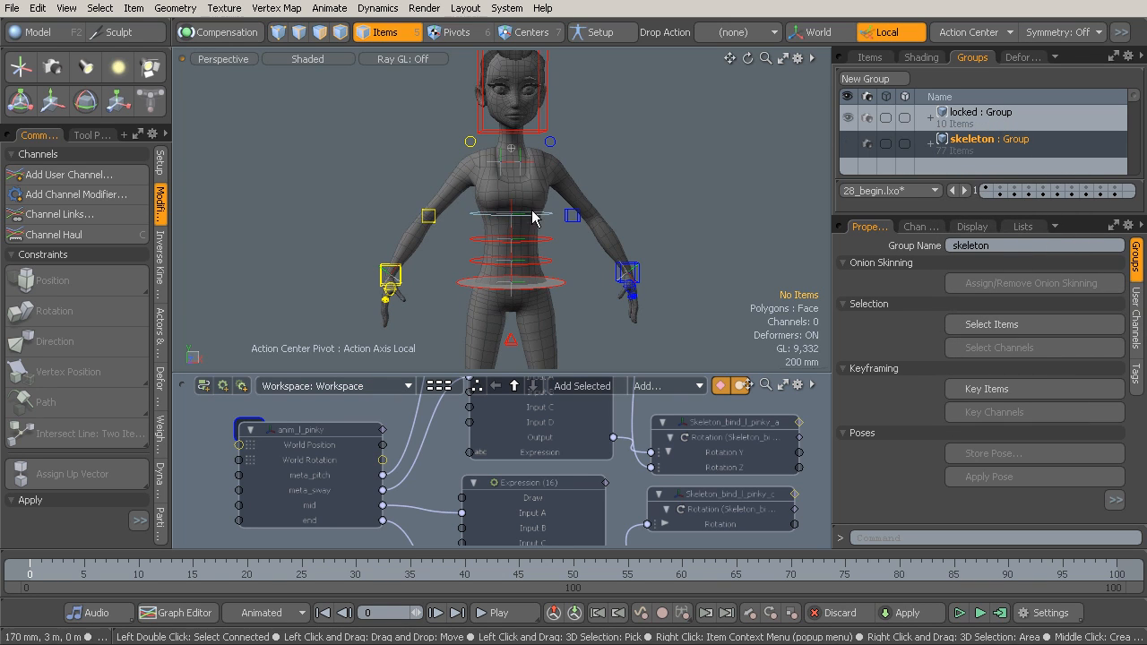
Step: Turn off the visibility of the members of the hidden group
left_click_drag(1136, 98, 1134, 139)
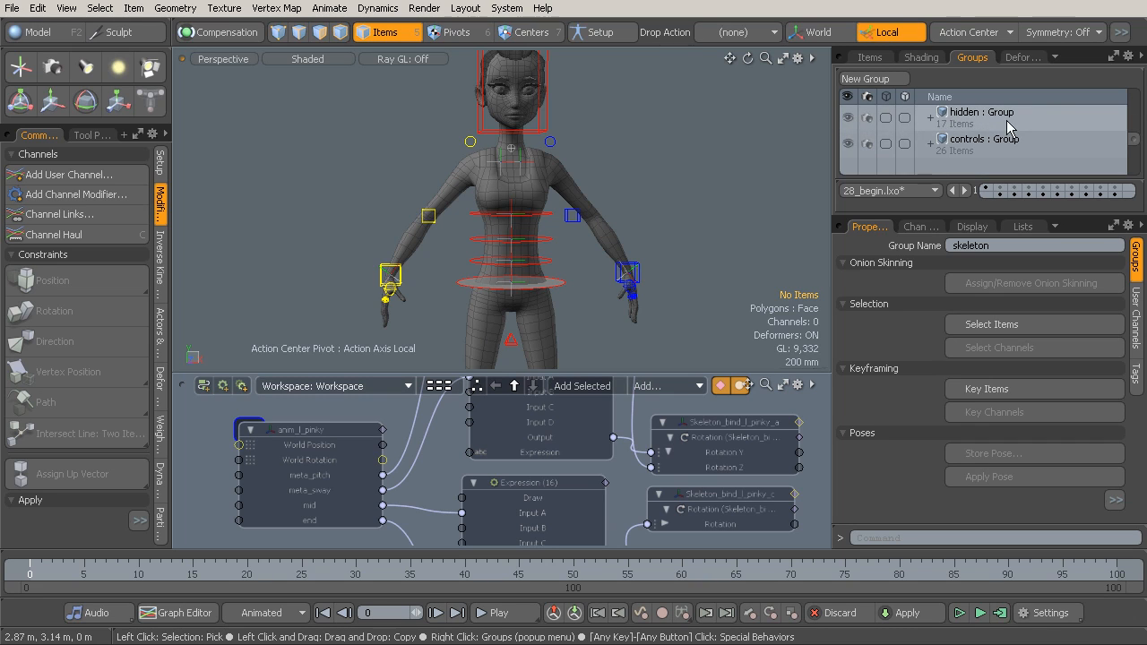
left_click(1008, 128)
right_click(1010, 122)
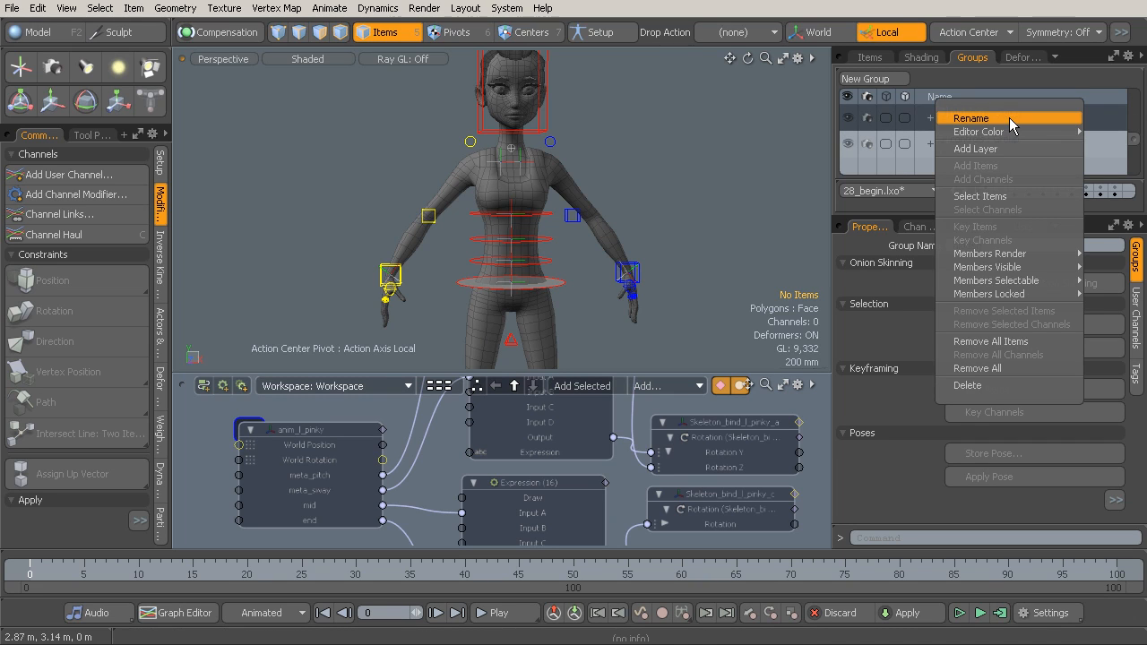
mouse_move(1007, 266)
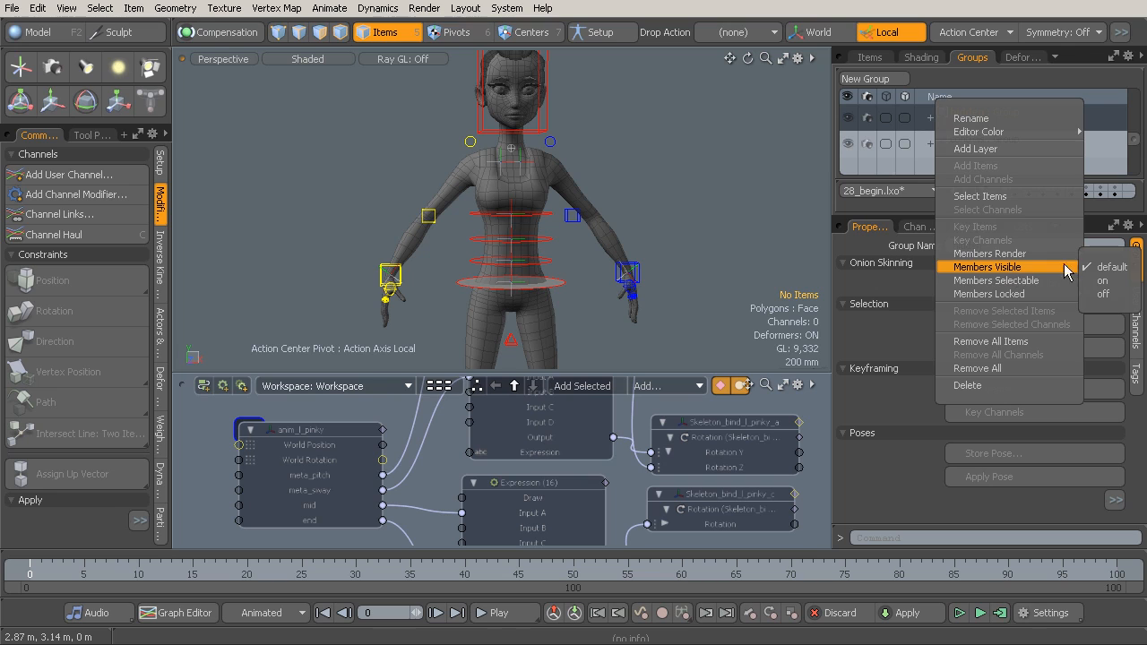
left_click(1106, 294)
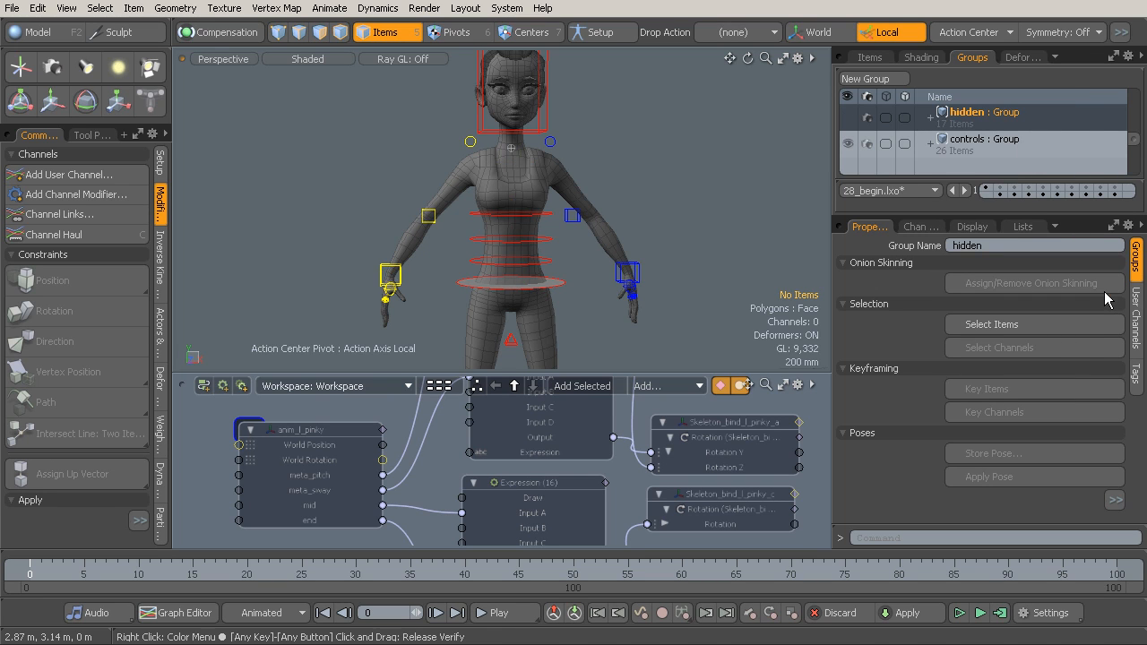
Step: Select the FullBodyIK_neck item at the base of the neck and add it to the skeleton group
left_click(512, 150)
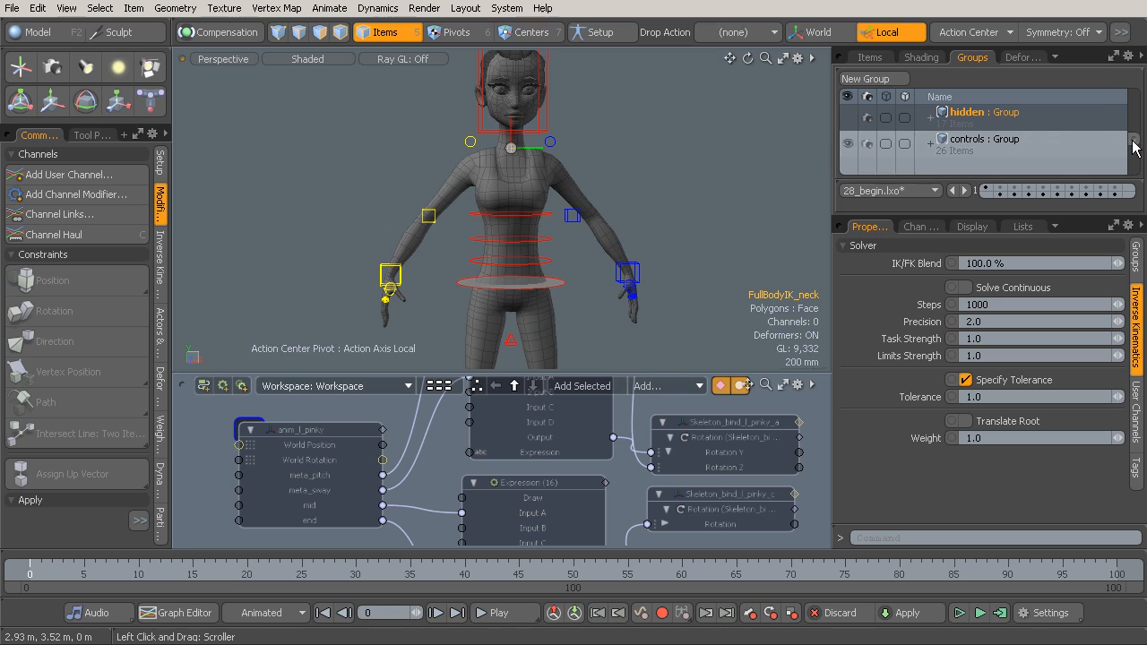
scroll(1134, 130, "up", 2)
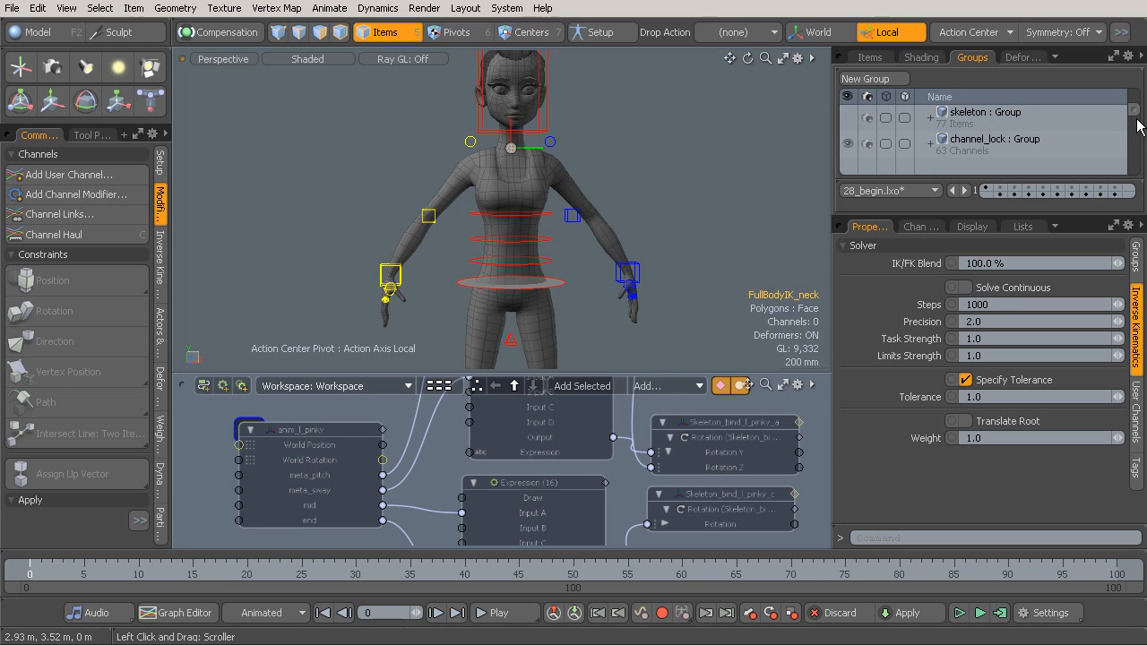
scroll(1031, 123, "down", 2)
left_click_drag(1139, 159, 1137, 127)
left_click(1087, 135)
left_click(1033, 116)
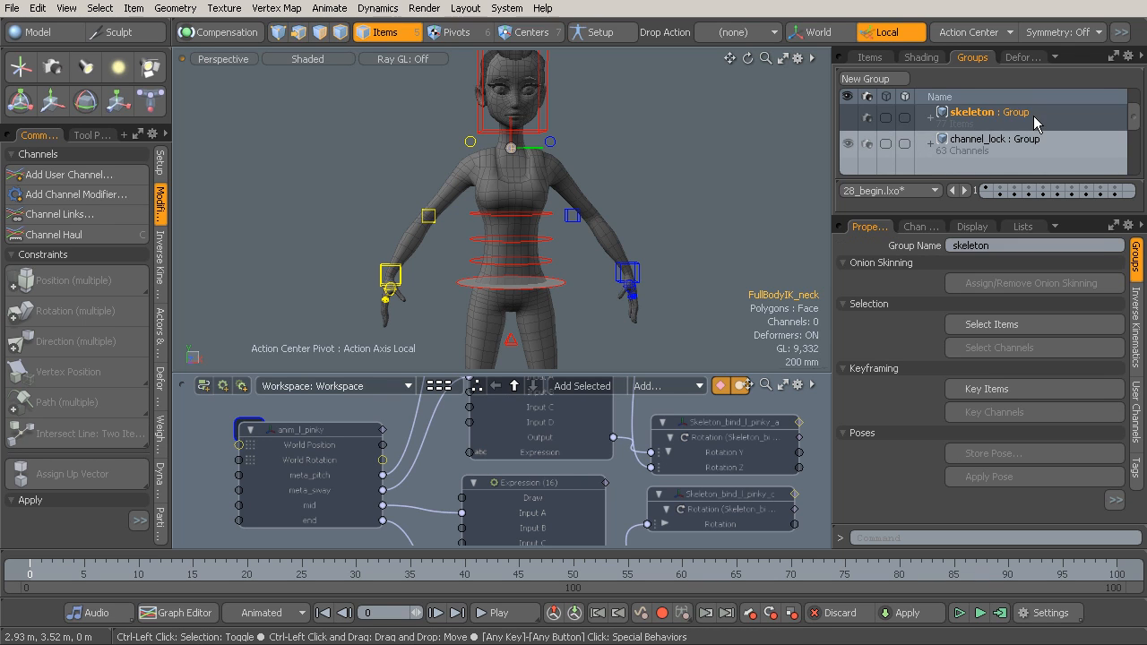
right_click(1032, 117)
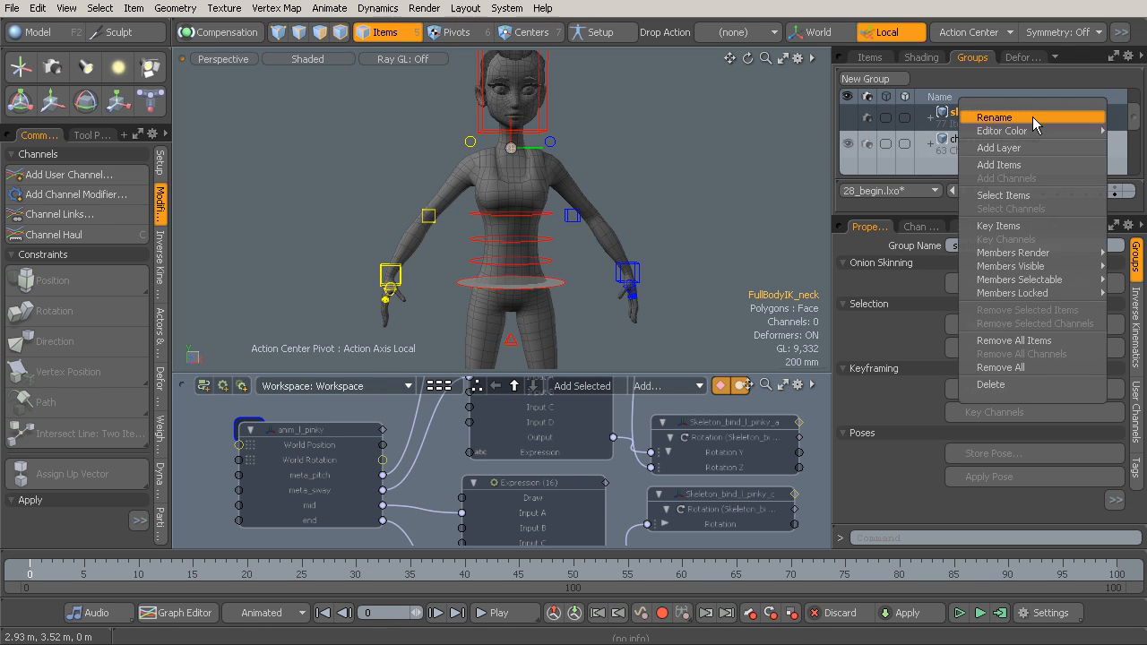
left_click(1036, 168)
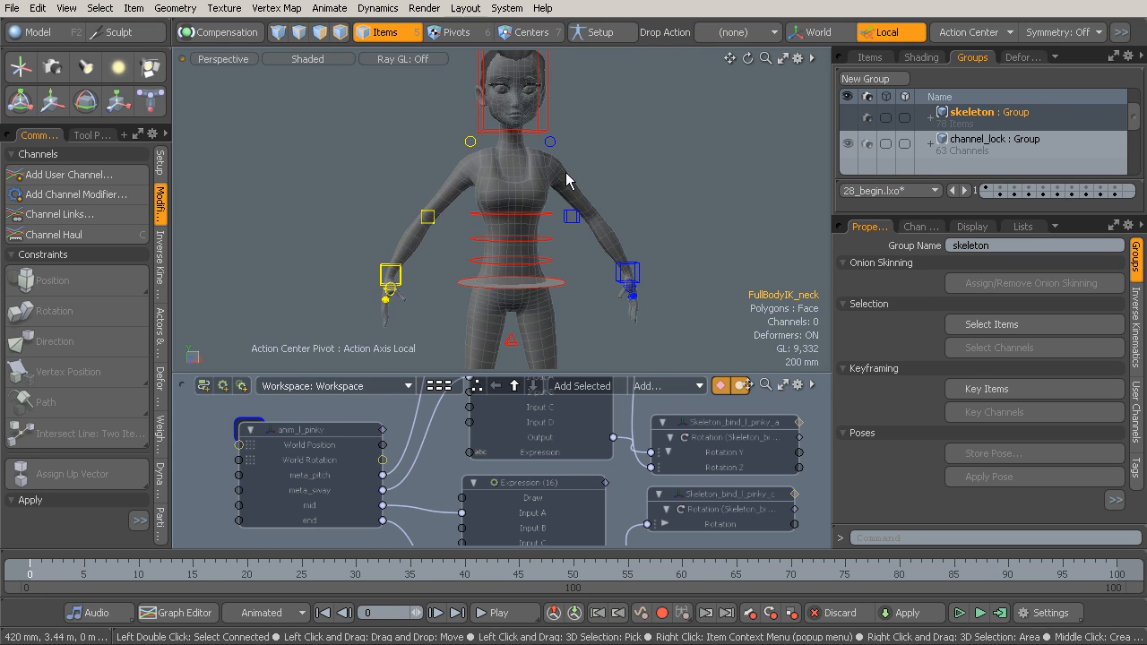
Step: Change the Members Selectable option of the locked group and check it by picking the character's Body mesh
scroll(1140, 129, "up", 1)
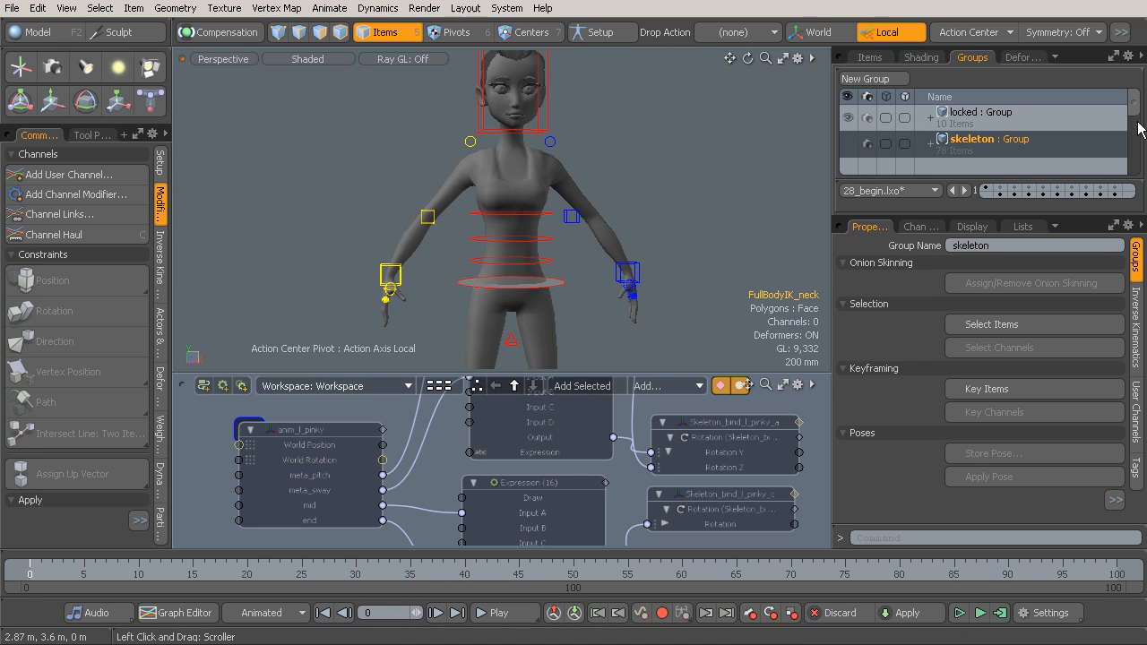
left_click(1014, 118)
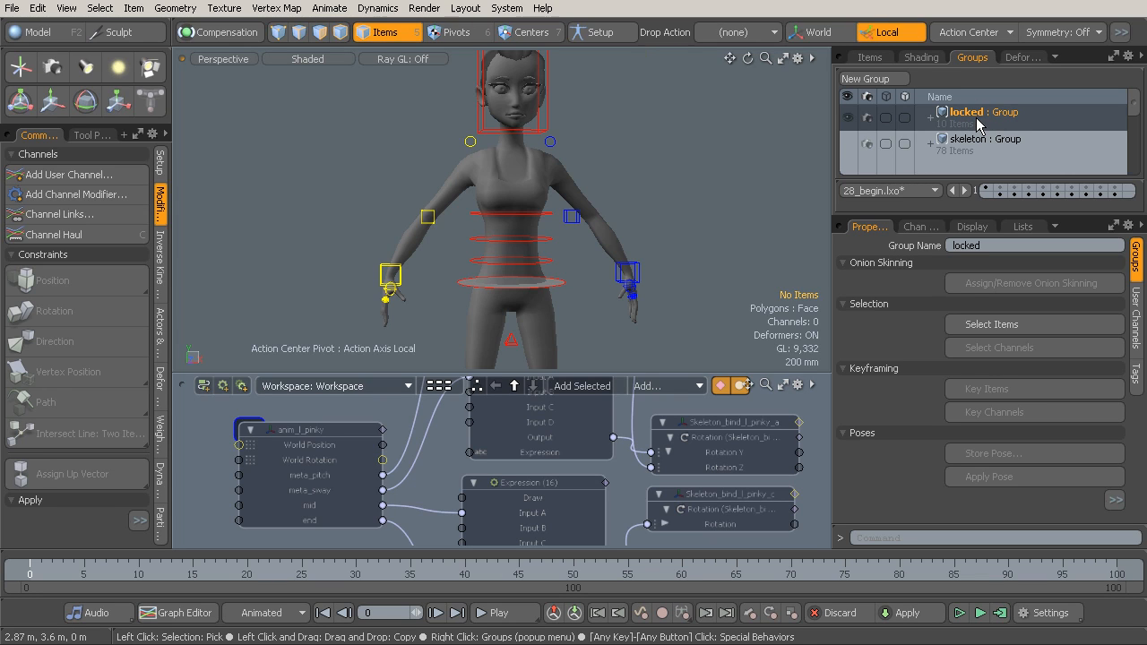
right_click(975, 117)
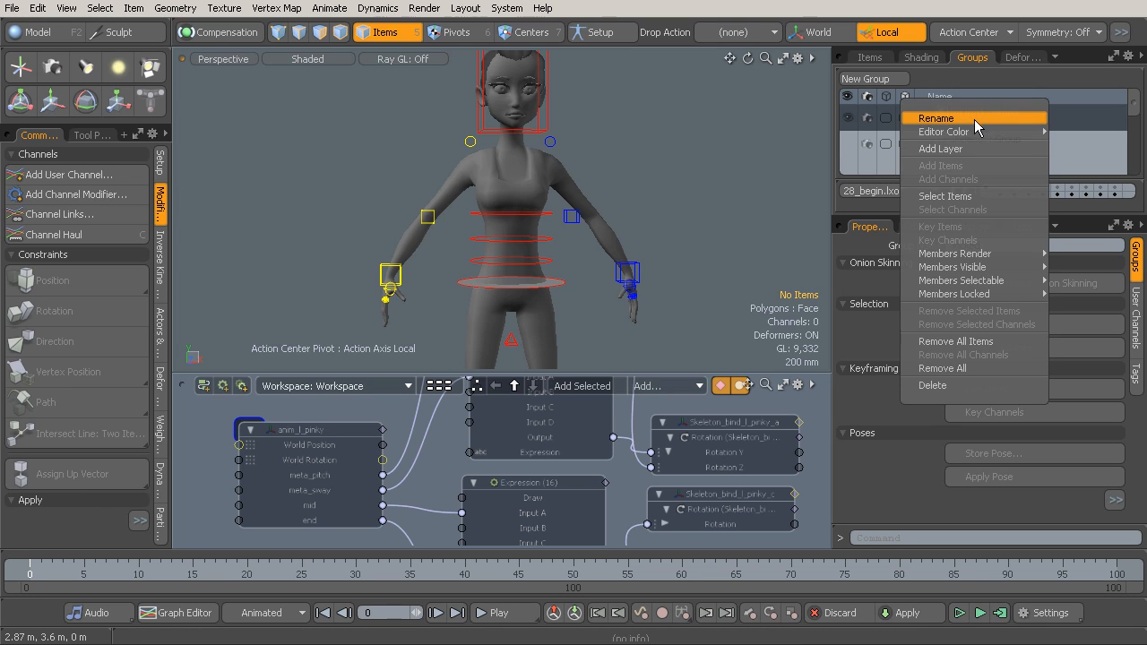
mouse_move(996, 283)
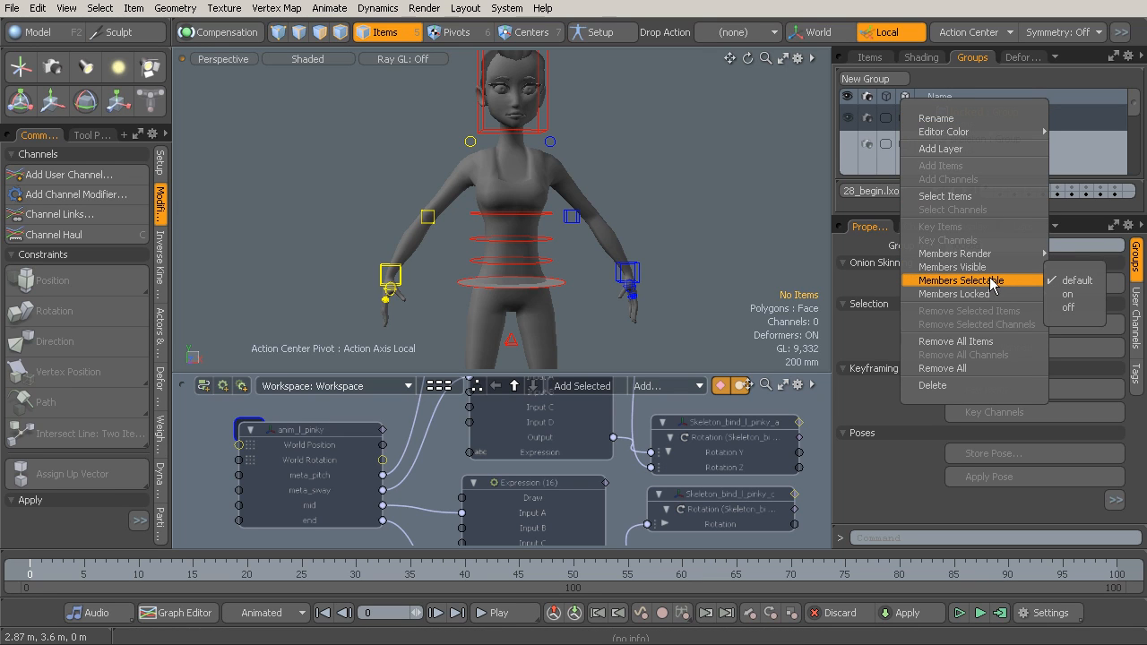
left_click(1082, 295)
left_click(578, 190)
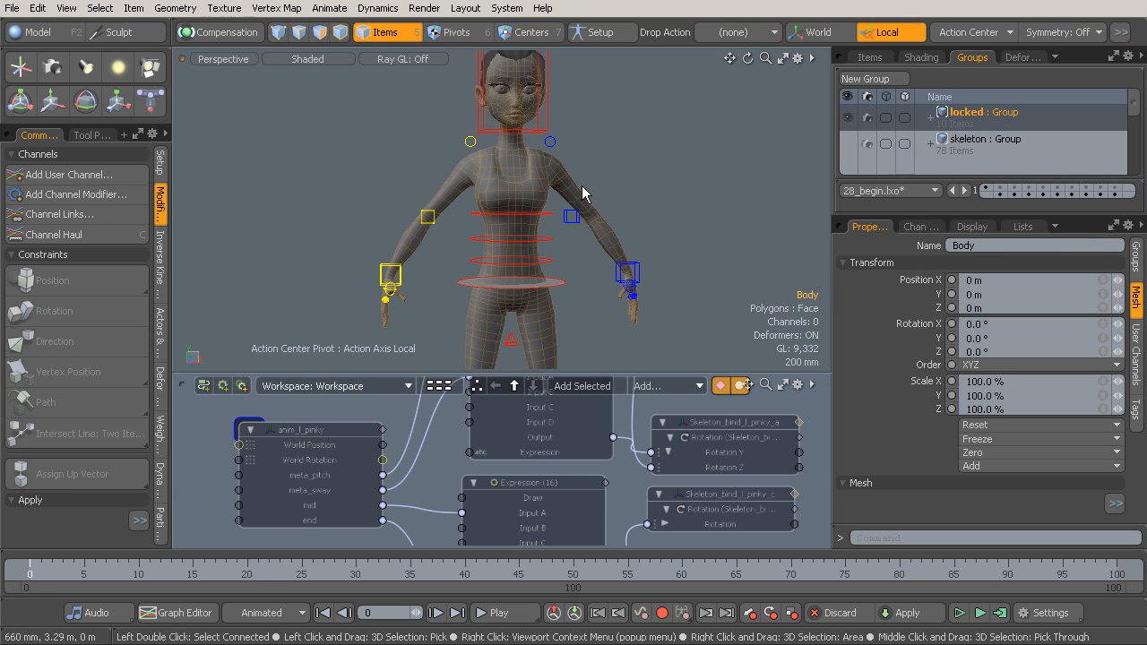
left_click(596, 176)
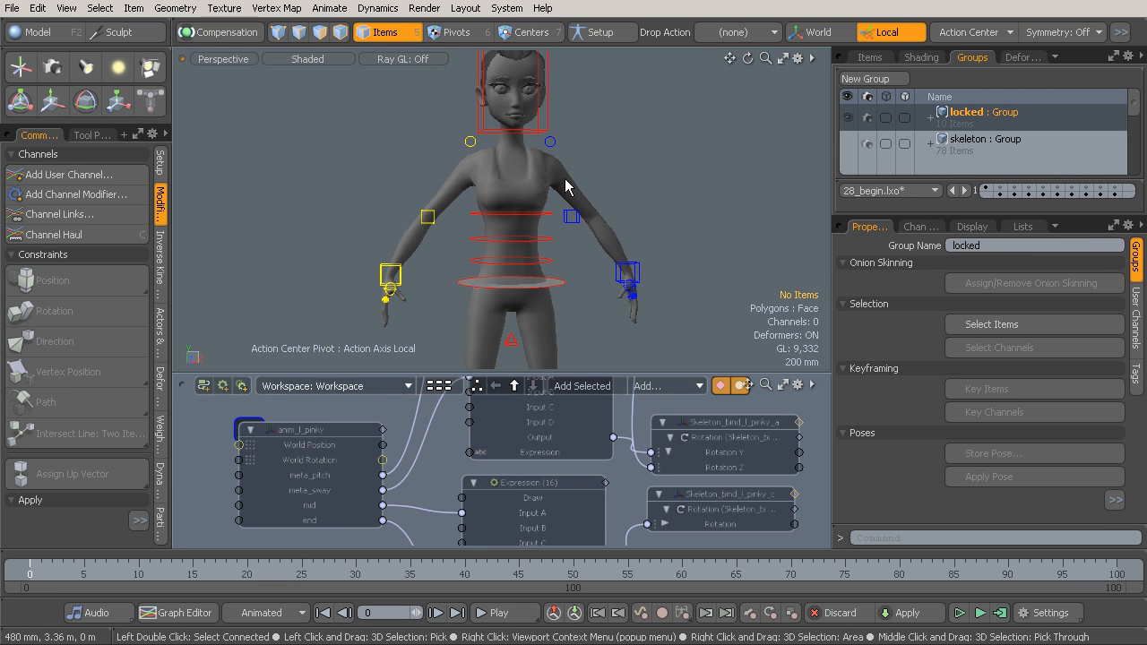
Step: Try moving the anim_spine_b control to test the spine, and undo the move
left_click(549, 215)
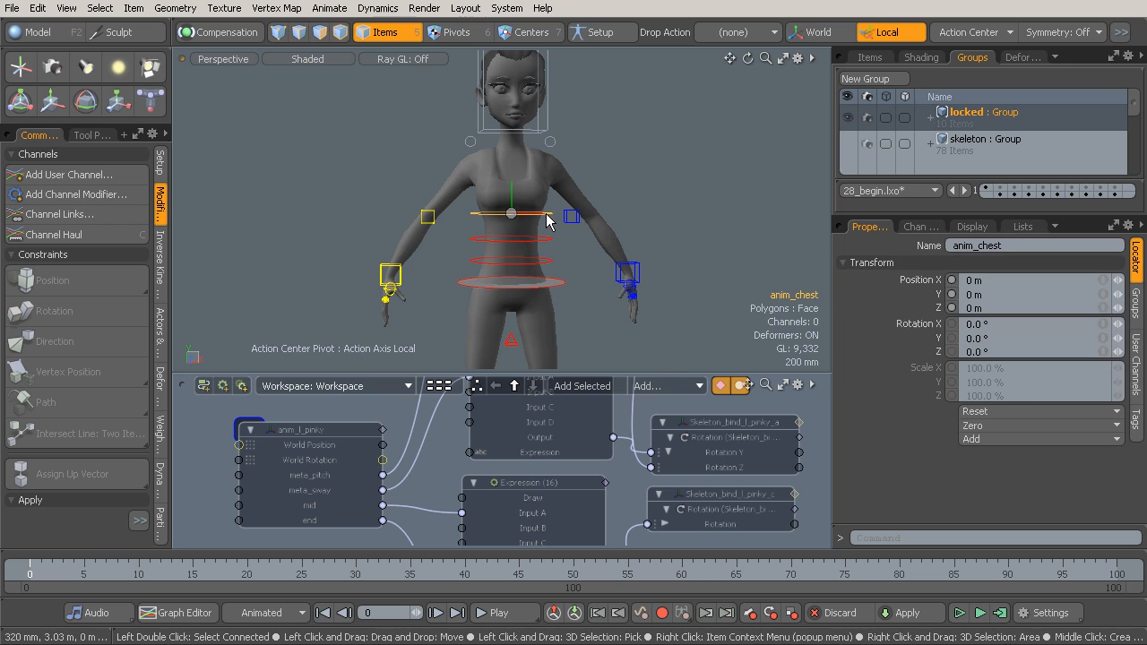
left_click(546, 239)
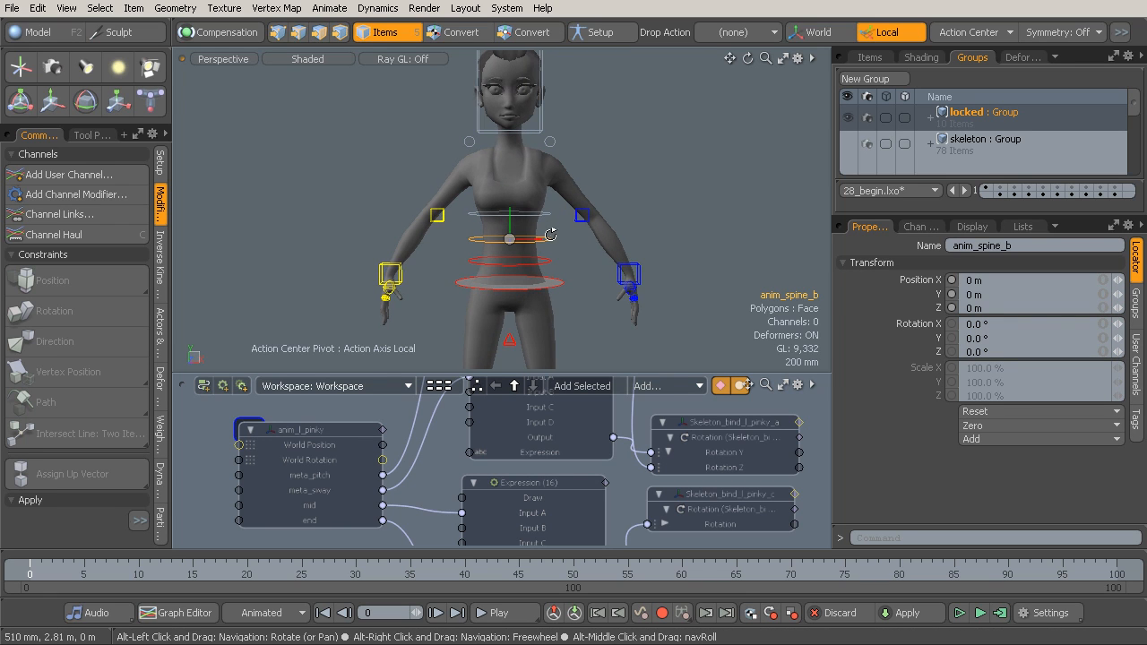
key("w")
mouse_move(579, 168)
left_mouse_down()
mouse_move(559, 154)
mouse_move(591, 143)
mouse_move(579, 175)
left_mouse_up()
left_click_drag(490, 259, 515, 250)
key("ctrl+z")
left_click_drag(637, 158, 606, 161, "ctrl+alt")
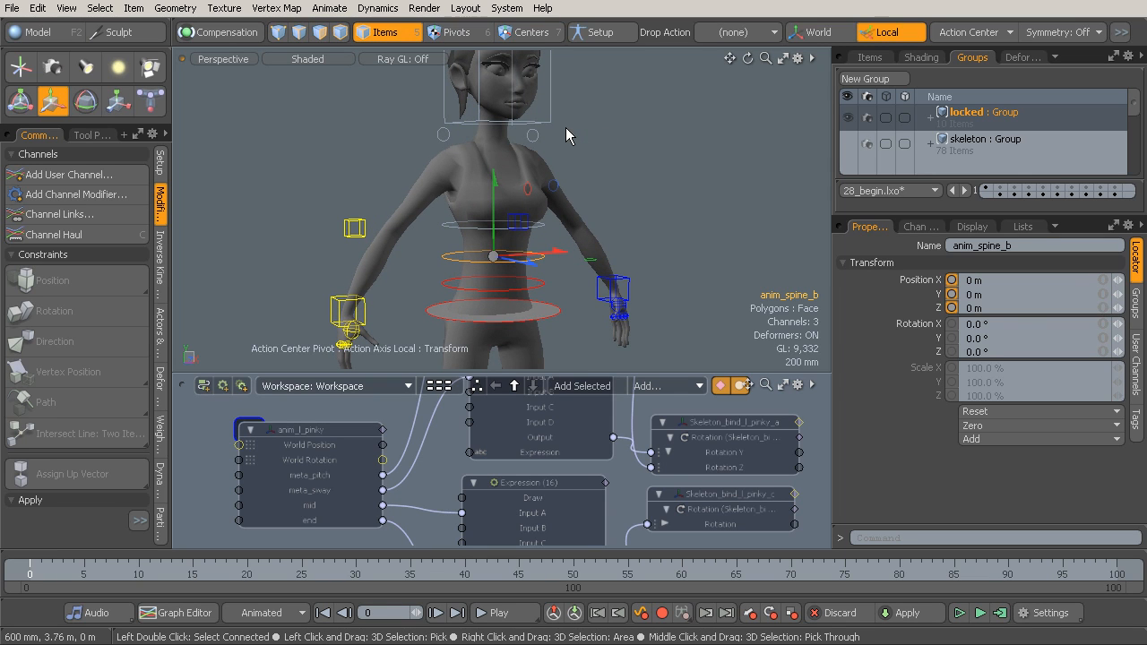
left_click_drag(618, 165, 568, 158, "alt")
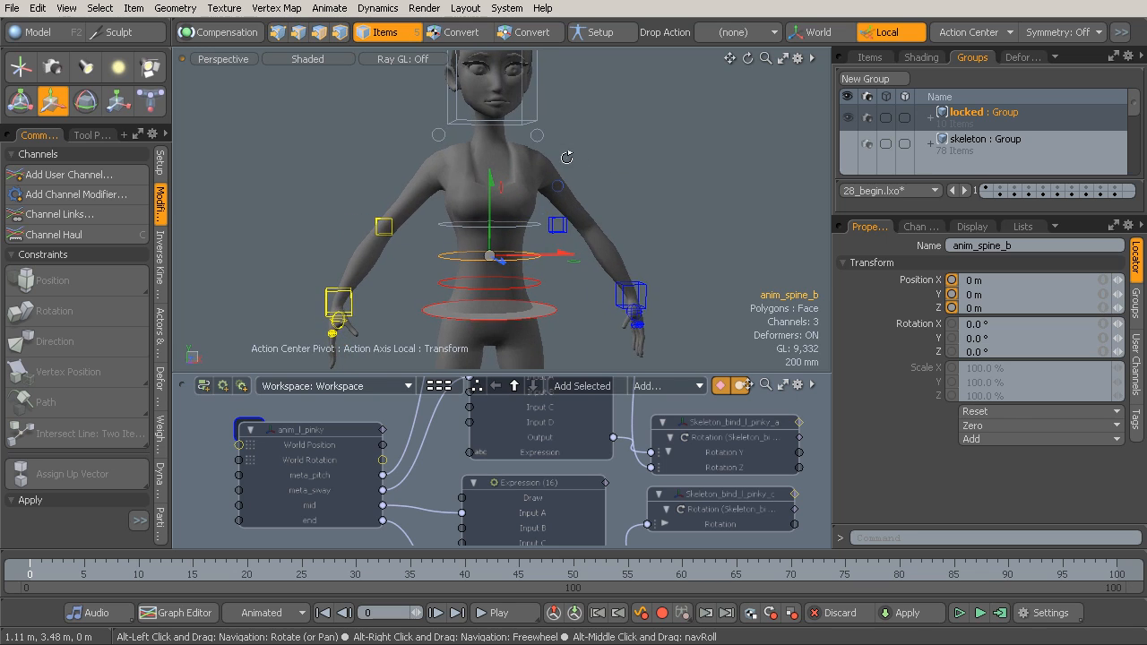
Step: Try moving the anim_l_arm control about -220 mm in X and 250 mm in Y, and undo the move
left_click(644, 285)
left_click_drag(686, 258, 660, 226)
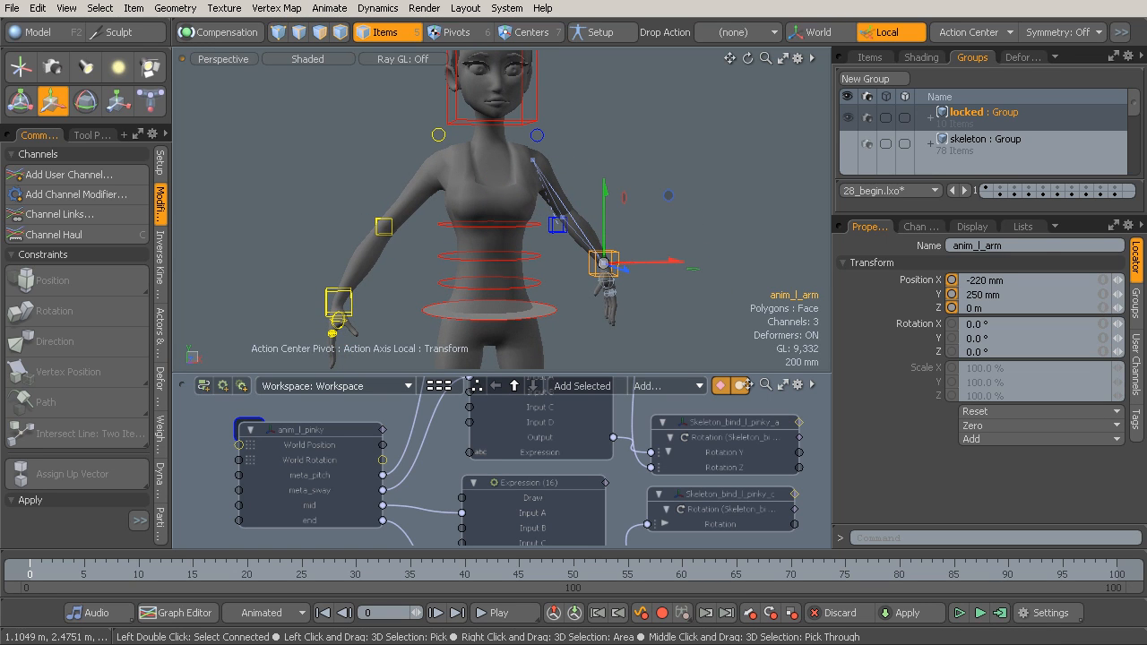
key("ctrl+z")
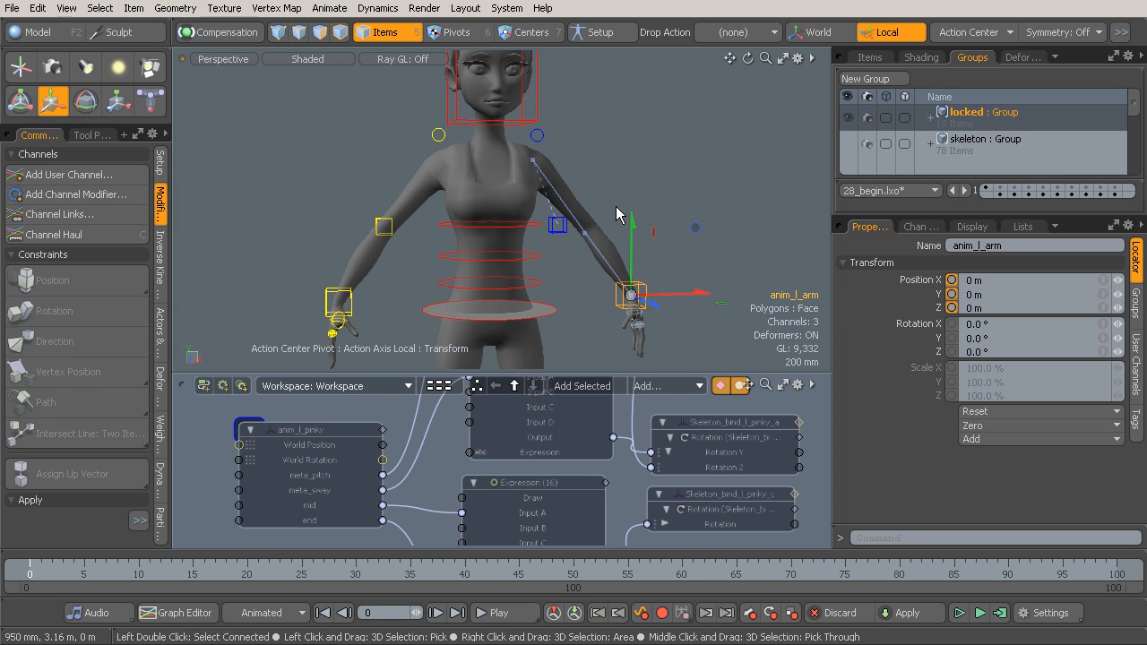
Step: Move the anim_spine_b control to about -10 mm in X and -170 mm in Y
left_click(541, 260)
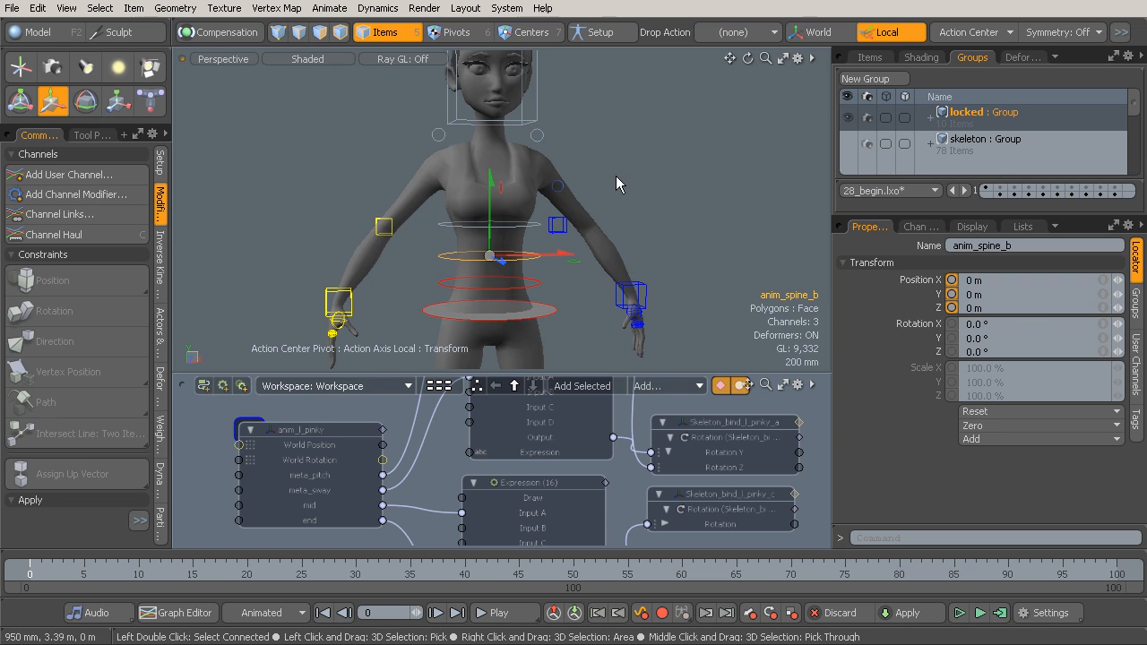
mouse_move(615, 175)
left_mouse_down()
mouse_move(630, 188)
mouse_move(611, 189)
left_mouse_up()
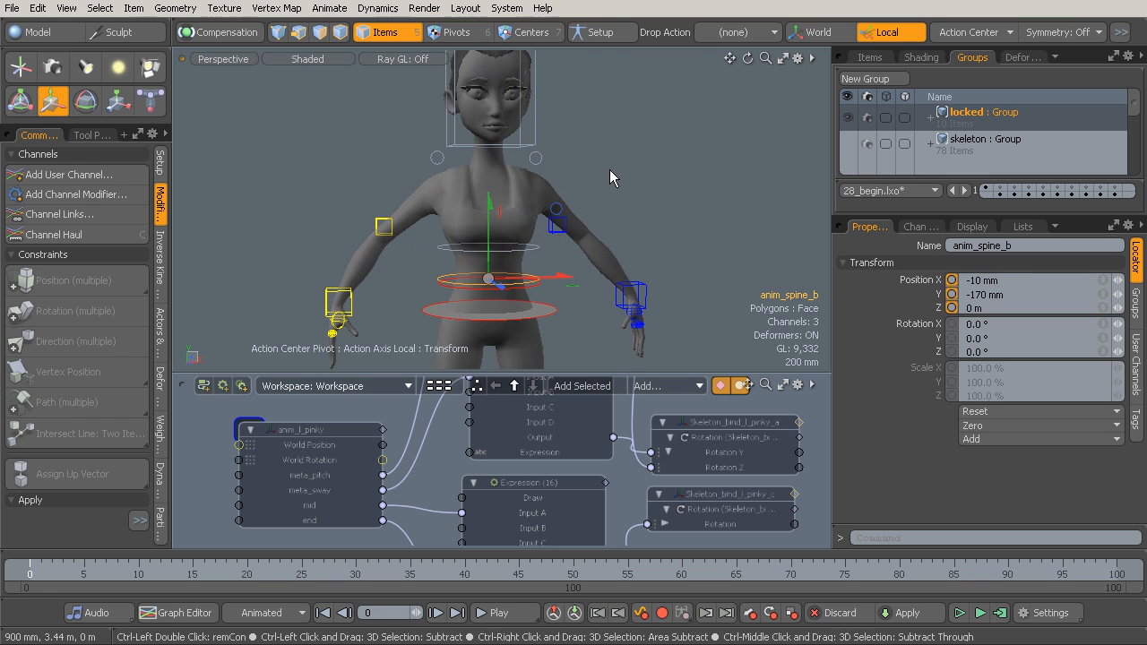